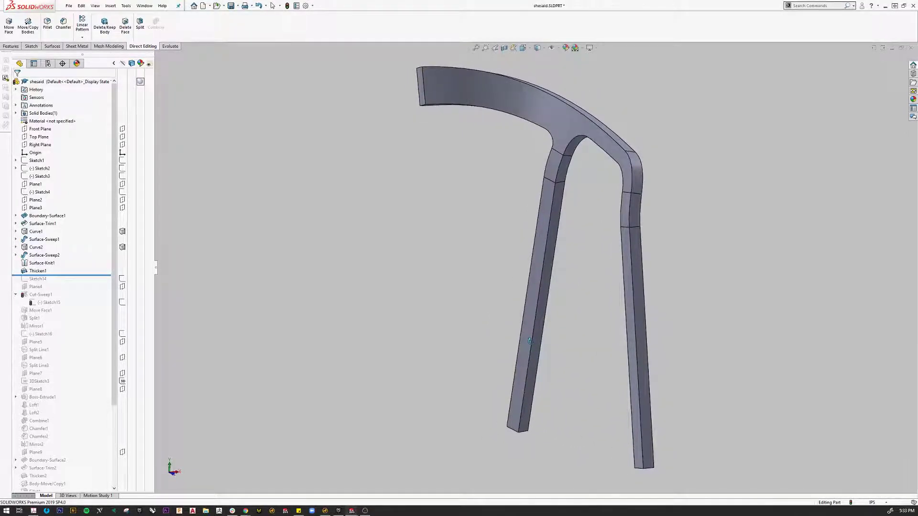
- Examine the leg-and-rail body in the right and front views, focusing on the underside of the curved top rail near its open end
{"action": "key", "text": "z"}
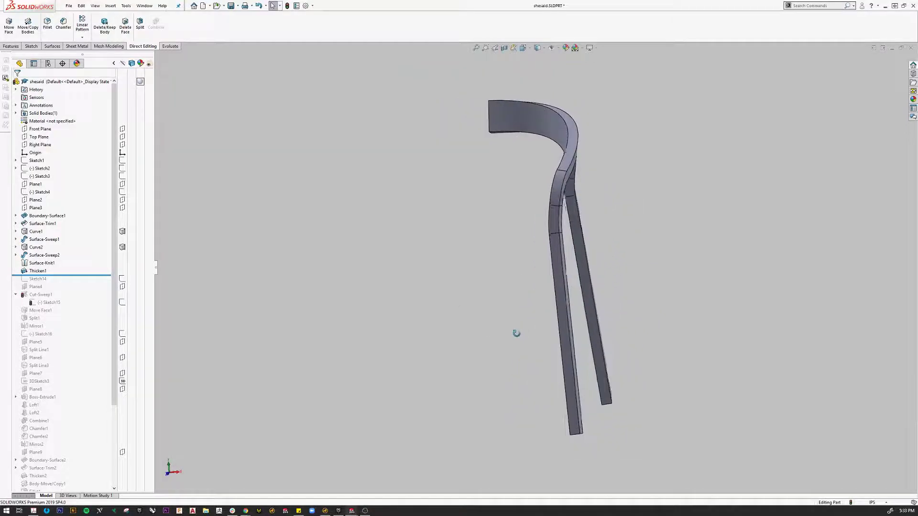
{"action": "key", "text": "space"}
{"action": "left_click", "coordinate": [544, 372]}
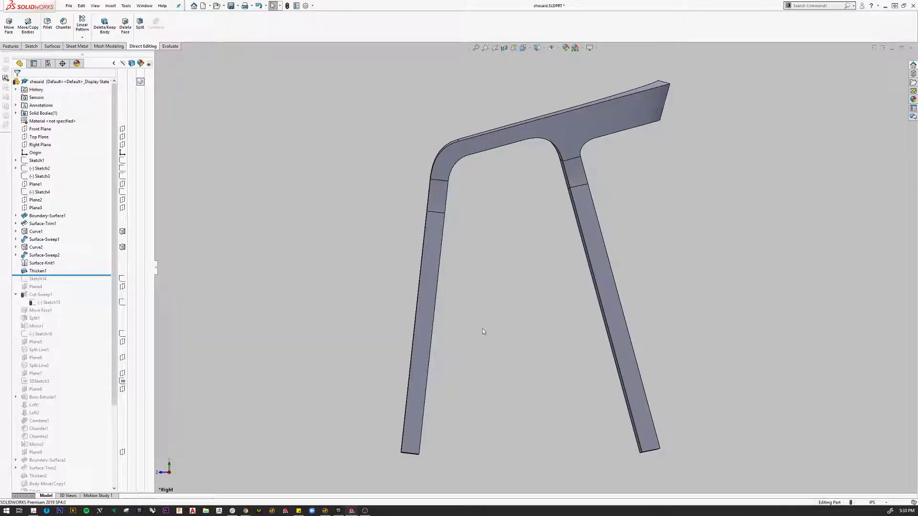
{"action": "middle_click_drag", "start_coordinate": [481, 330], "coordinate": [535, 334]}
{"action": "key", "text": "space"}
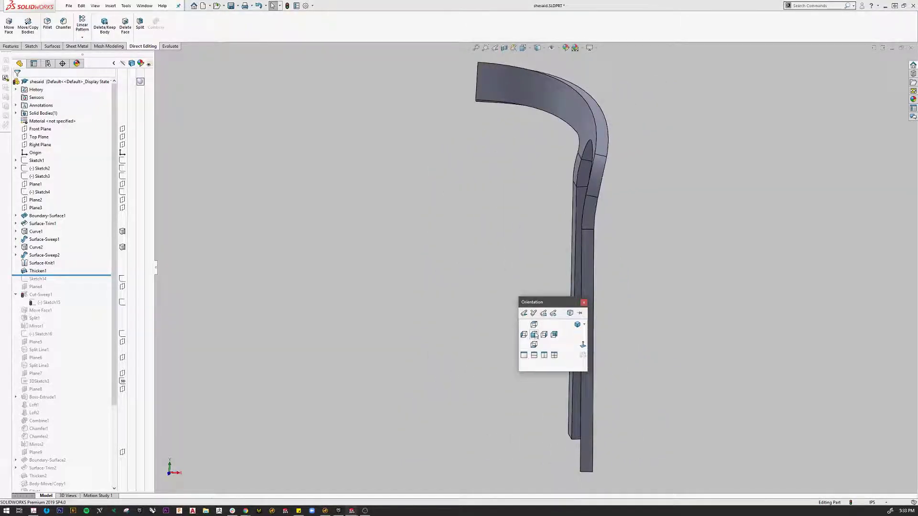
{"action": "left_click", "coordinate": [535, 335]}
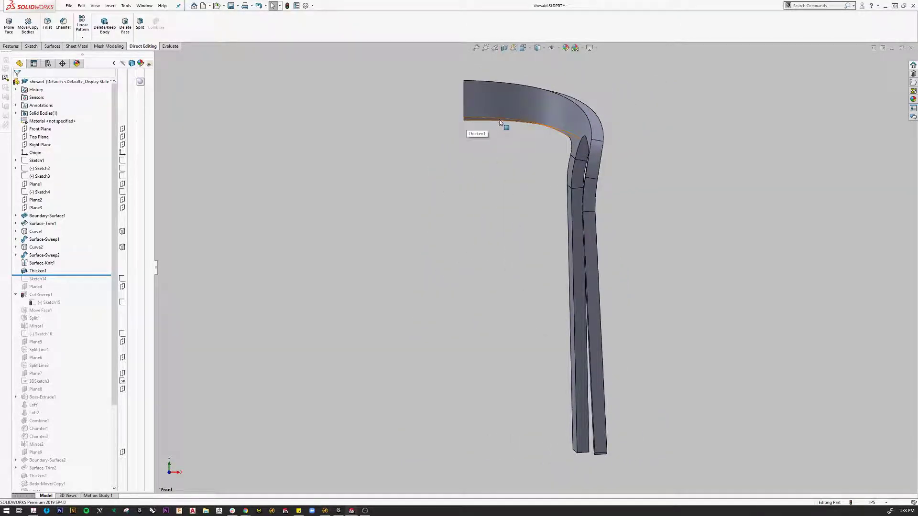
{"action": "scroll", "coordinate": [483, 151], "scroll_direction": "down", "scroll_amount": 5}
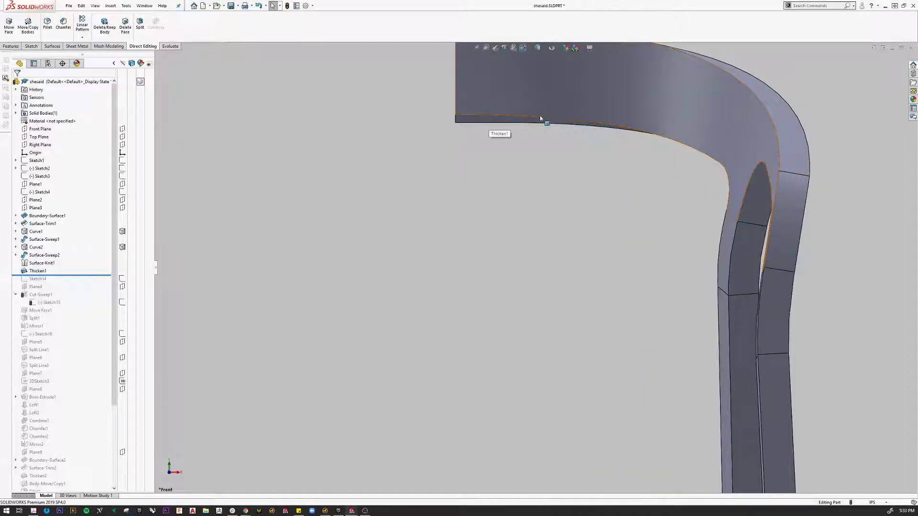
{"action": "scroll", "coordinate": [539, 242], "scroll_direction": "up", "scroll_amount": 3}
{"action": "middle_click_drag", "start_coordinate": [540, 242], "coordinate": [582, 273]}
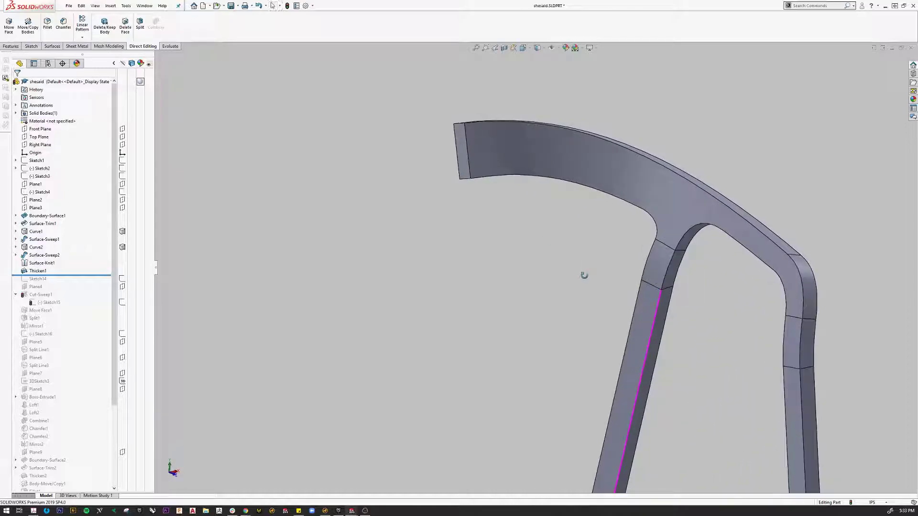
{"action": "key", "text": "space"}
{"action": "left_click", "coordinate": [568, 263]}
{"action": "scroll", "coordinate": [500, 110], "scroll_direction": "down", "scroll_amount": 2}
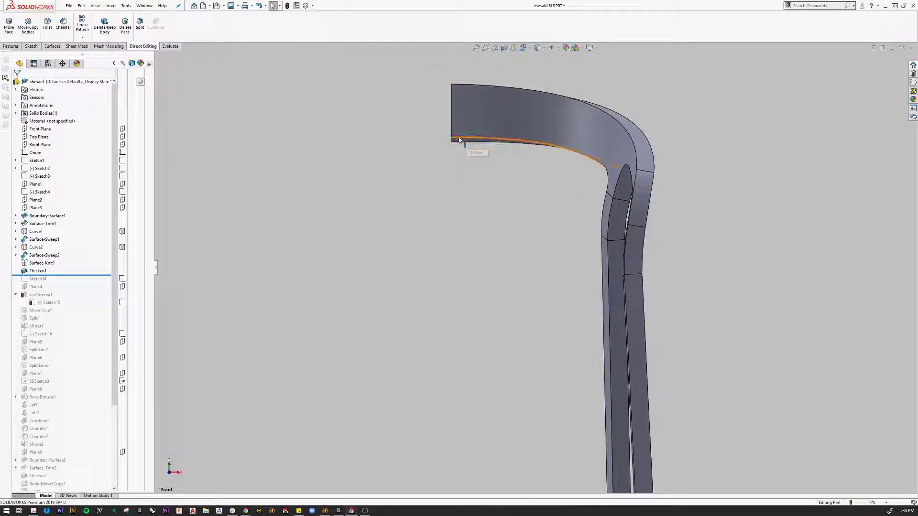
{"action": "scroll", "coordinate": [458, 142], "scroll_direction": "down", "scroll_amount": 3}
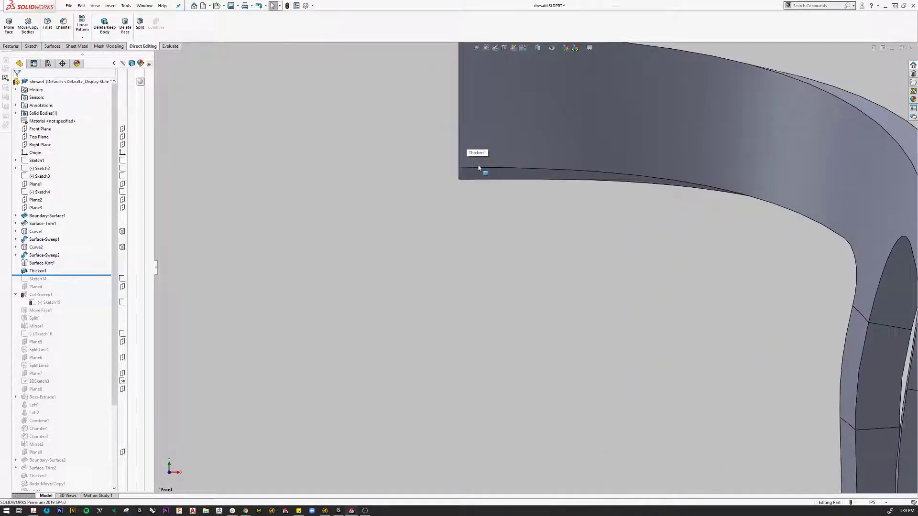
{"action": "scroll", "coordinate": [481, 187], "scroll_direction": "up", "scroll_amount": 5}
{"action": "key", "text": "space"}
{"action": "left_click", "coordinate": [536, 244]}
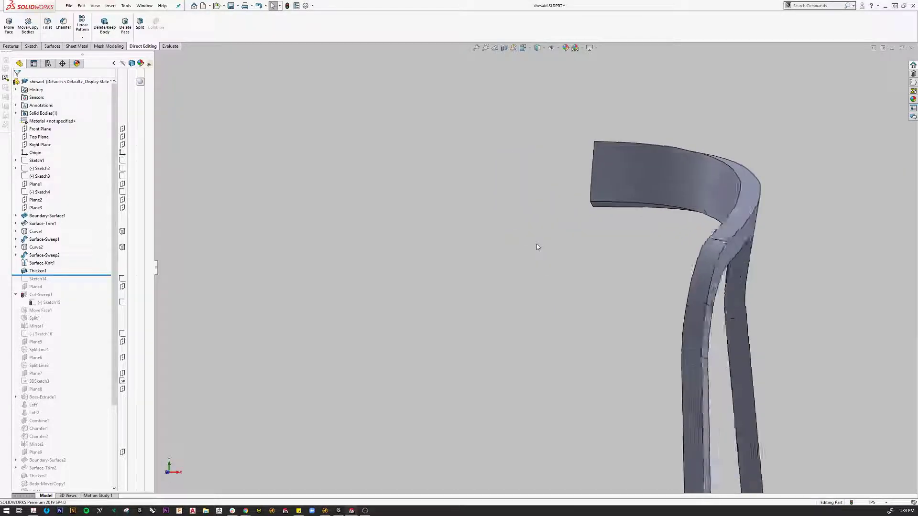
{"action": "scroll", "coordinate": [660, 108], "scroll_direction": "down", "scroll_amount": 2}
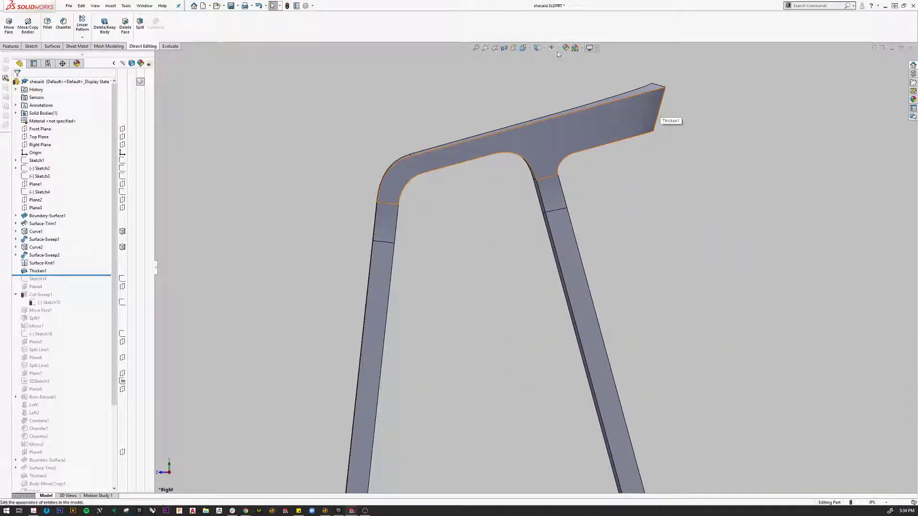
- Inspect the rail and leg junction in wireframe display, and restore the shaded with edges display
{"action": "left_click", "coordinate": [539, 49]}
{"action": "left_click", "coordinate": [539, 98]}
{"action": "scroll", "coordinate": [690, 150], "scroll_direction": "down", "scroll_amount": 2}
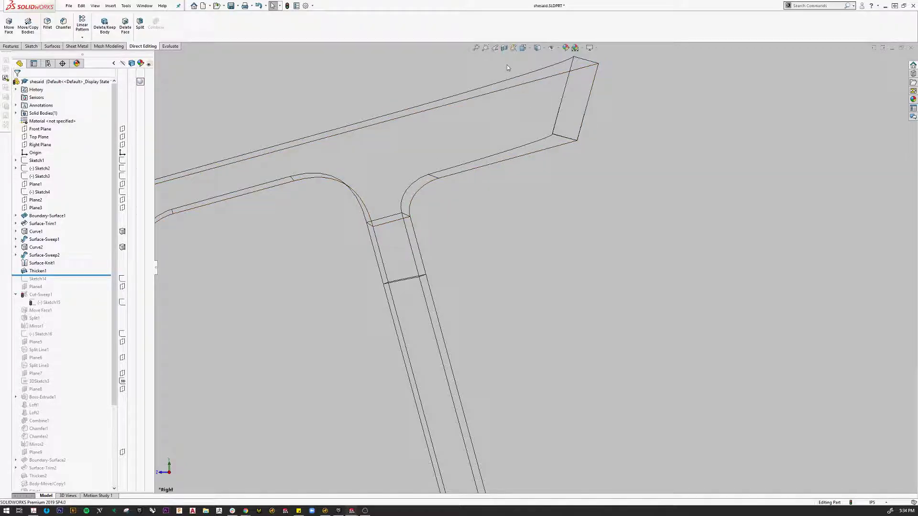
{"action": "left_click", "coordinate": [529, 50]}
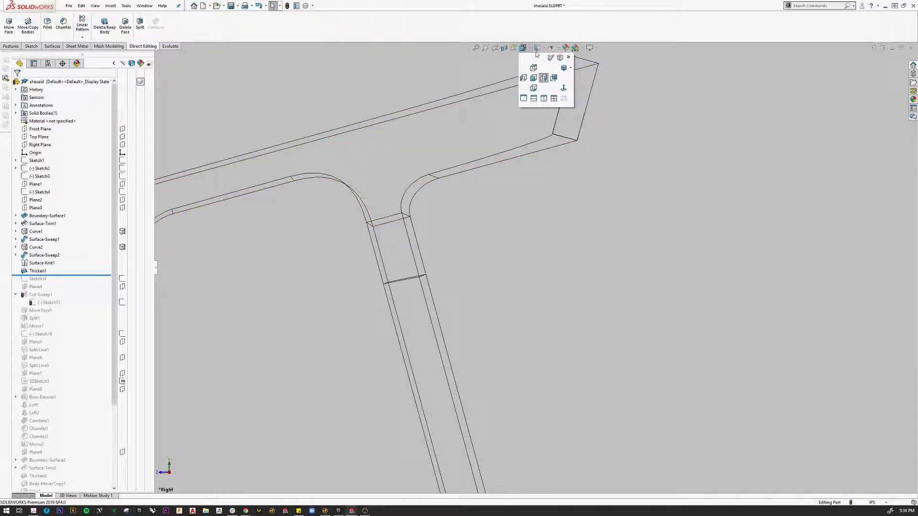
{"action": "left_click", "coordinate": [538, 48]}
{"action": "left_click", "coordinate": [538, 57]}
{"action": "scroll", "coordinate": [483, 219], "scroll_direction": "up", "scroll_amount": 3}
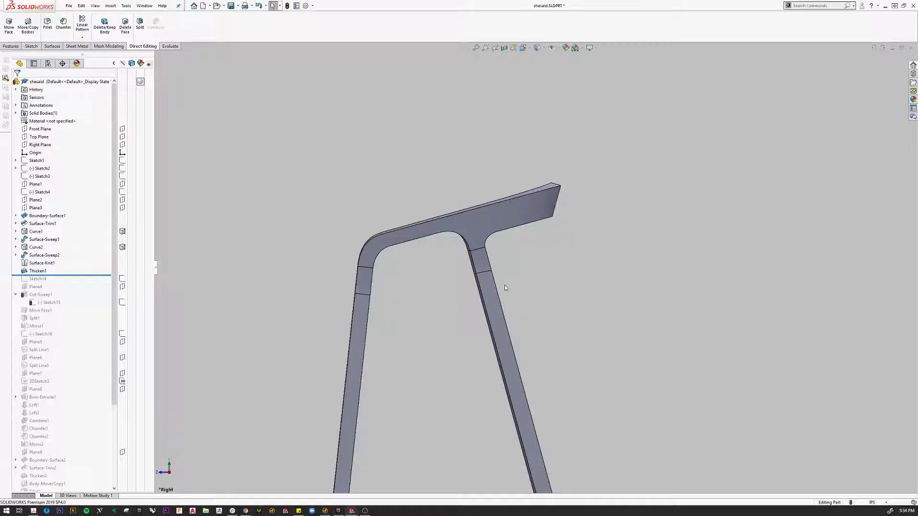
{"action": "scroll", "coordinate": [503, 281], "scroll_direction": "up", "scroll_amount": 2}
{"action": "scroll", "coordinate": [501, 191], "scroll_direction": "down", "scroll_amount": 2}
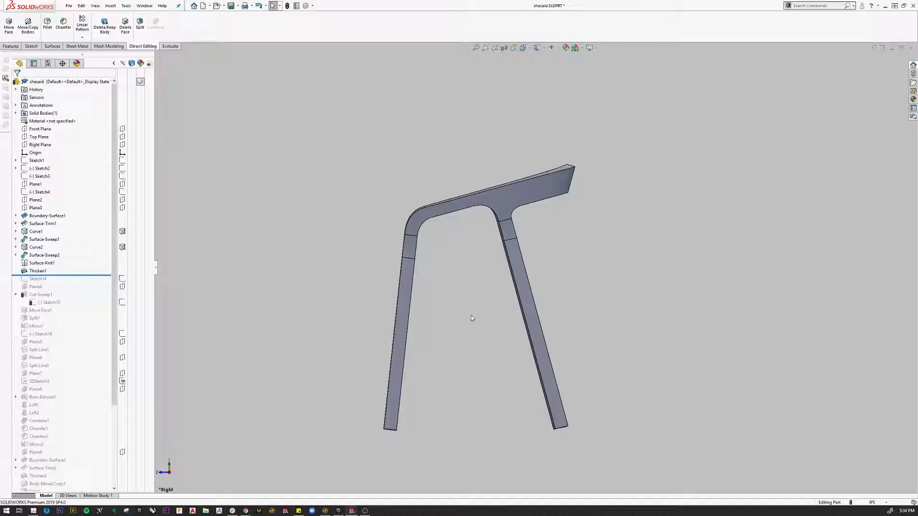
- Examine the rail's underside face in the front view and from behind, up to where it meets the nearer leg
{"action": "scroll", "coordinate": [538, 216], "scroll_direction": "down", "scroll_amount": 3}
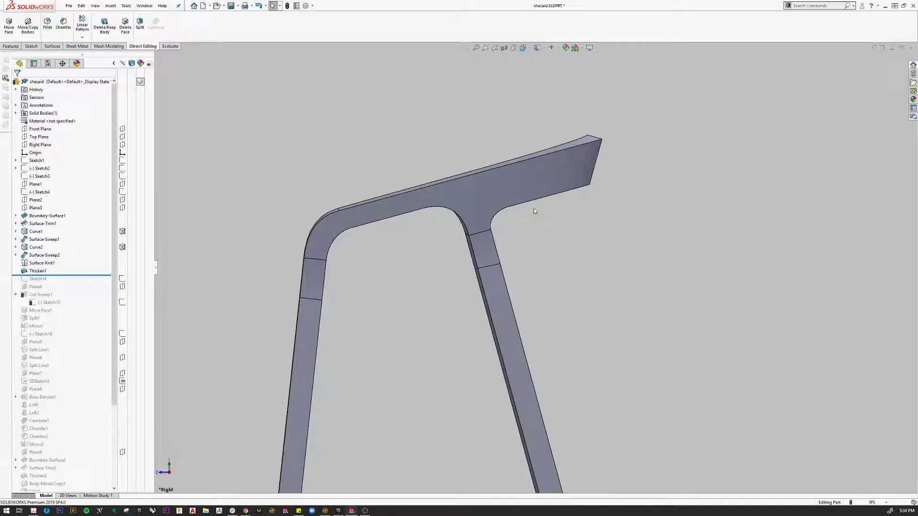
{"action": "middle_click_drag", "start_coordinate": [579, 240], "coordinate": [619, 234]}
{"action": "key", "text": "ctrl+1"}
{"action": "scroll", "coordinate": [499, 142], "scroll_direction": "down", "scroll_amount": 5}
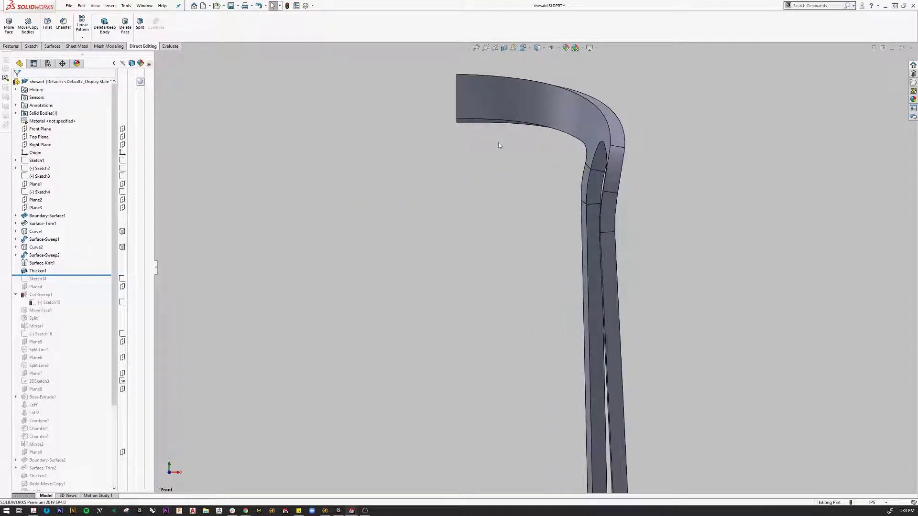
{"action": "left_click", "coordinate": [450, 128]}
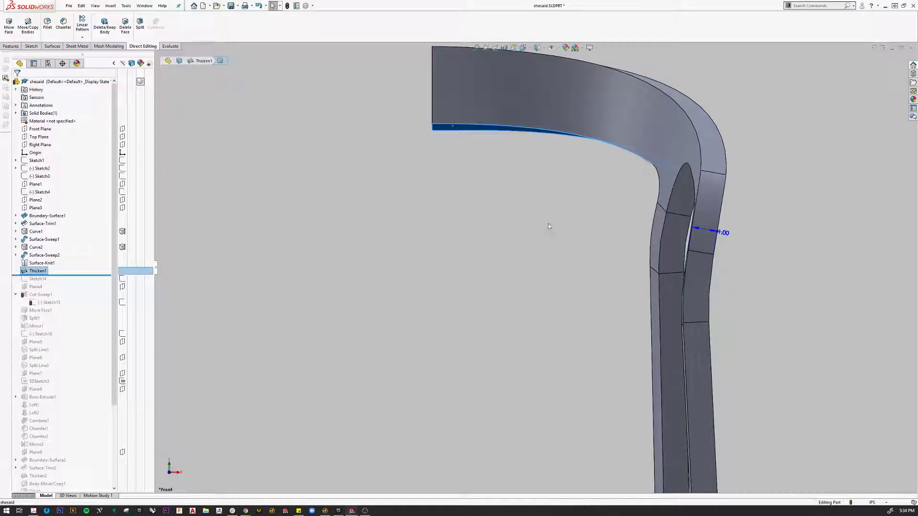
{"action": "left_click", "coordinate": [568, 226]}
{"action": "scroll", "coordinate": [522, 254], "scroll_direction": "up", "scroll_amount": 3}
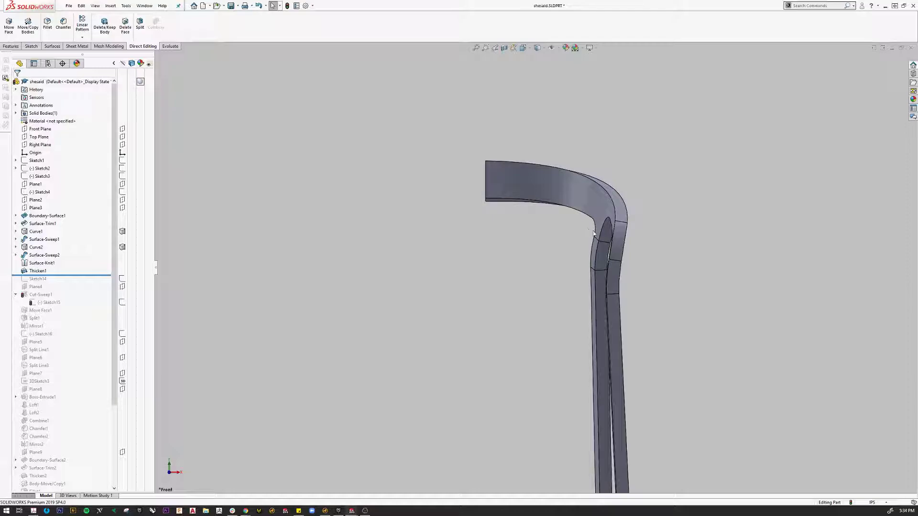
{"action": "scroll", "coordinate": [543, 245], "scroll_direction": "up", "scroll_amount": 2}
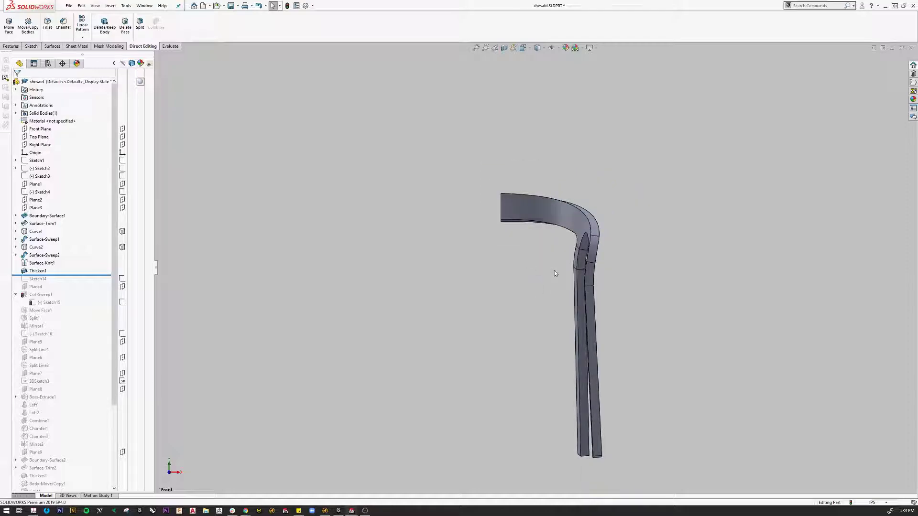
{"action": "middle_click_drag", "start_coordinate": [620, 313], "coordinate": [544, 230]}
{"action": "scroll", "coordinate": [572, 258], "scroll_direction": "down", "scroll_amount": 2}
{"action": "scroll", "coordinate": [526, 236], "scroll_direction": "down", "scroll_amount": 4}
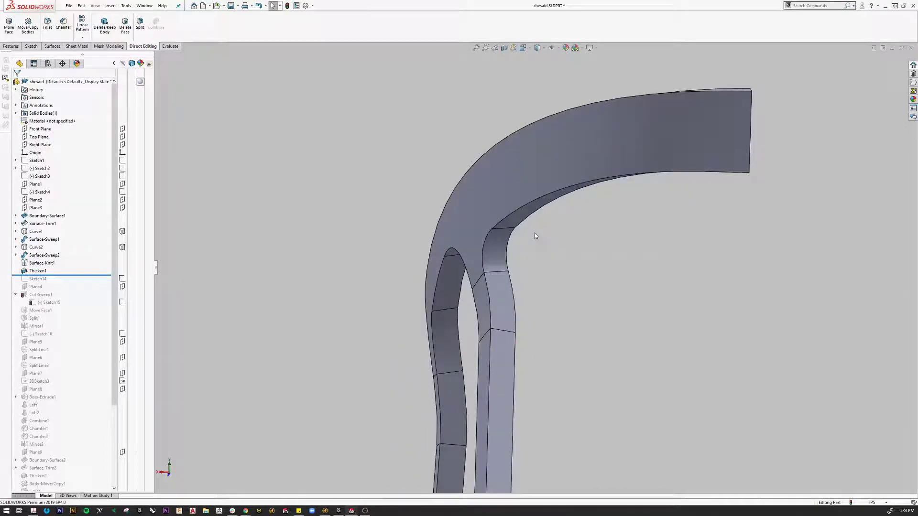
- Inspect the short edge across the thickness where the rail's underside meets the fillet of the leg nearer the rail's open end
{"action": "left_click", "coordinate": [498, 231]}
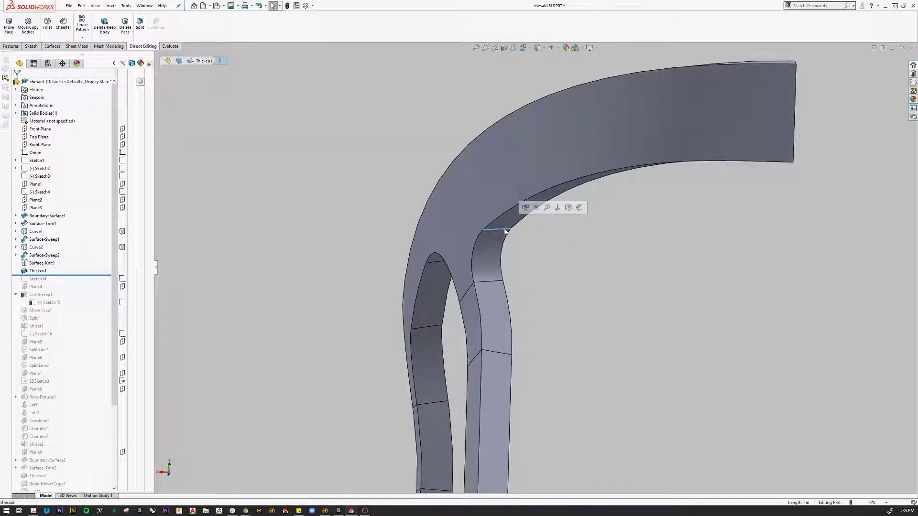
{"action": "middle_click_drag", "start_coordinate": [517, 248], "coordinate": [543, 252]}
{"action": "scroll", "coordinate": [532, 244], "scroll_direction": "down", "scroll_amount": 2}
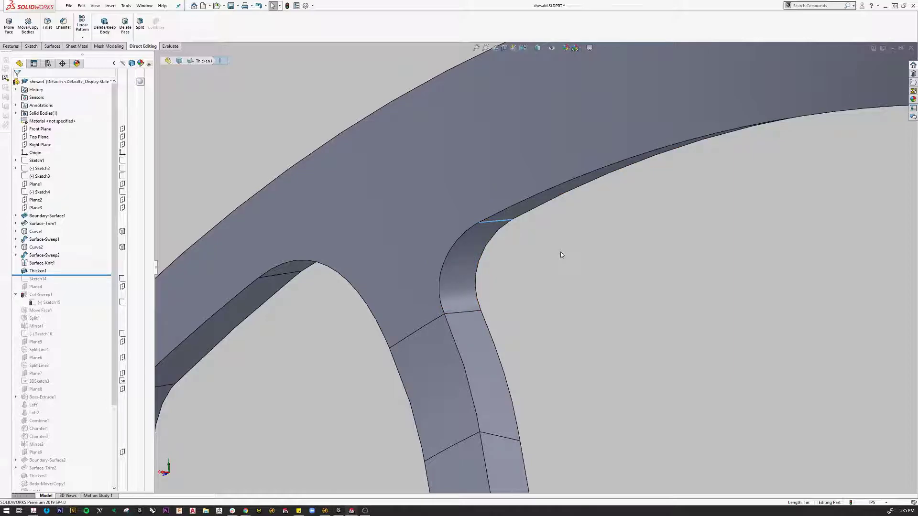
{"action": "scroll", "coordinate": [521, 263], "scroll_direction": "up", "scroll_amount": 4}
{"action": "scroll", "coordinate": [547, 286], "scroll_direction": "up", "scroll_amount": 6}
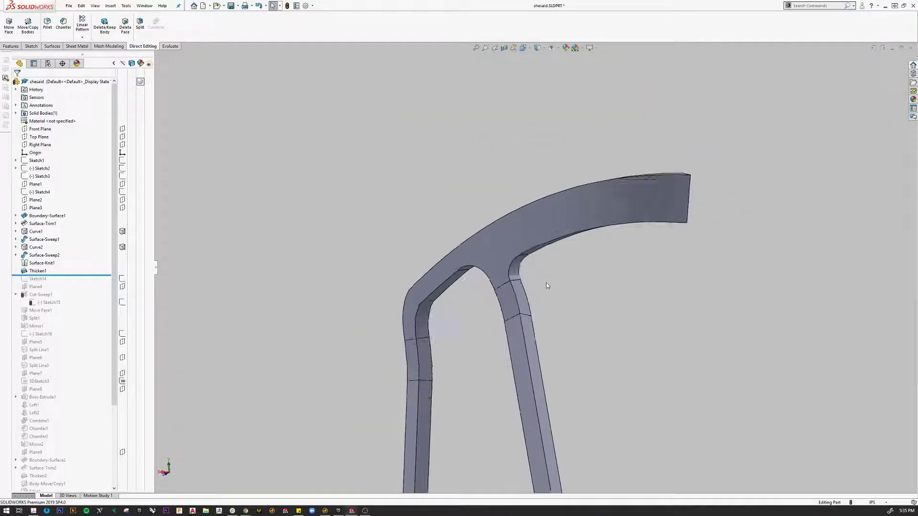
{"action": "middle_click_drag", "start_coordinate": [556, 295], "coordinate": [559, 315]}
{"action": "key", "text": "Escape"}
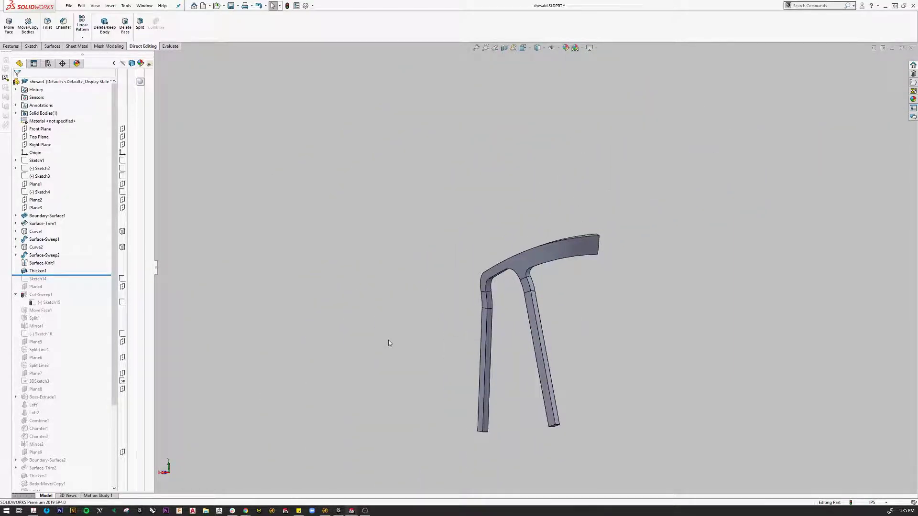
{"action": "scroll", "coordinate": [549, 317], "scroll_direction": "down", "scroll_amount": 5}
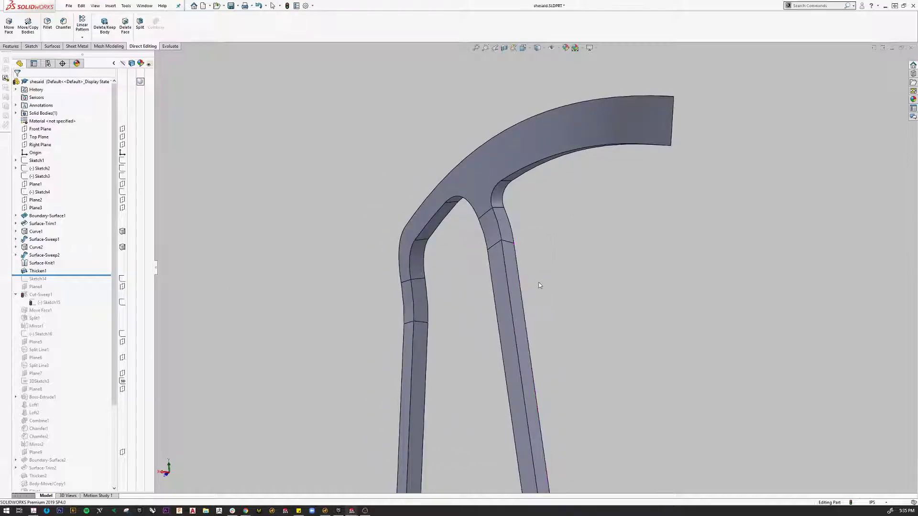
{"action": "scroll", "coordinate": [522, 196], "scroll_direction": "down", "scroll_amount": 3}
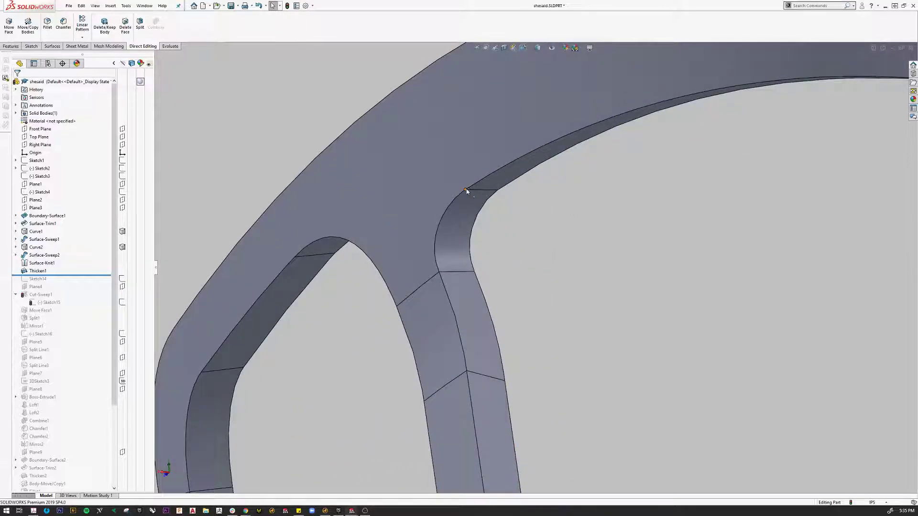
{"action": "scroll", "coordinate": [509, 254], "scroll_direction": "up", "scroll_amount": 4}
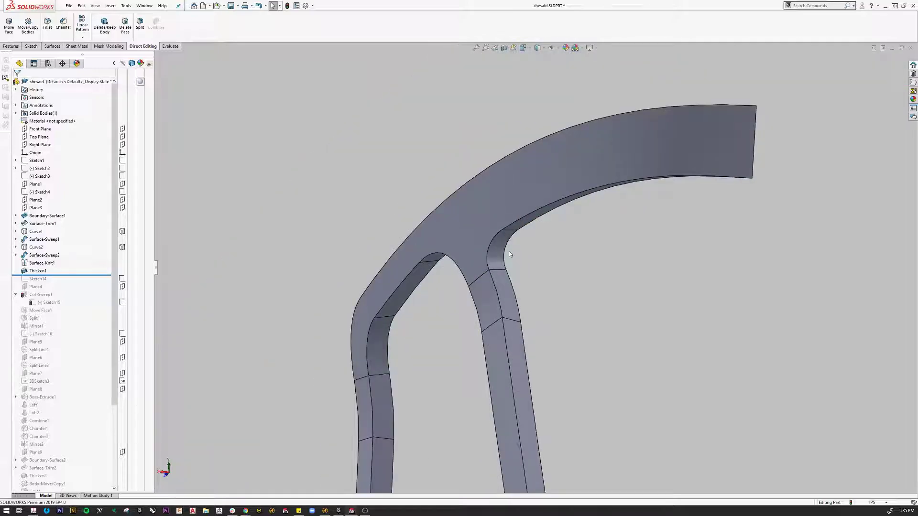
{"action": "scroll", "coordinate": [510, 255], "scroll_direction": "up", "scroll_amount": 4}
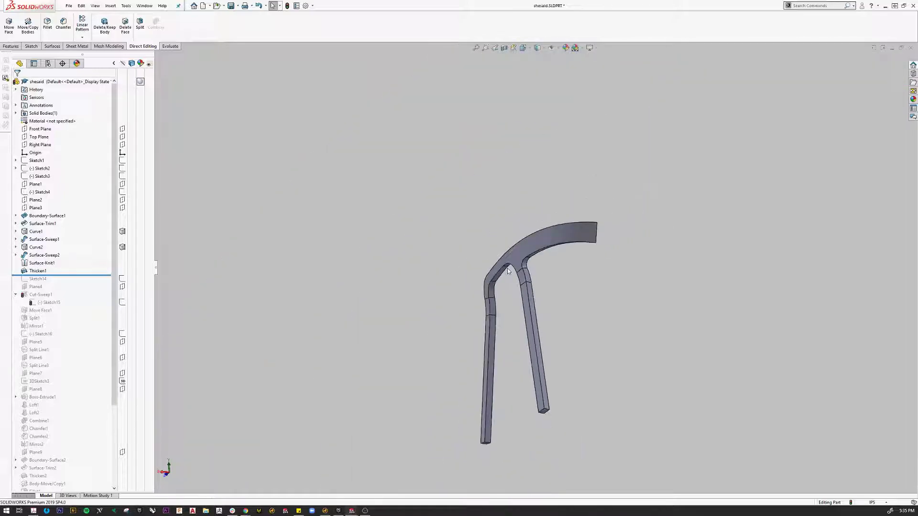
- Start a sketch on the Top Plane and convert the short edge between the rail's underside and the leg fillet into it
{"action": "left_click", "coordinate": [41, 137]}
{"action": "left_click", "coordinate": [49, 128]}
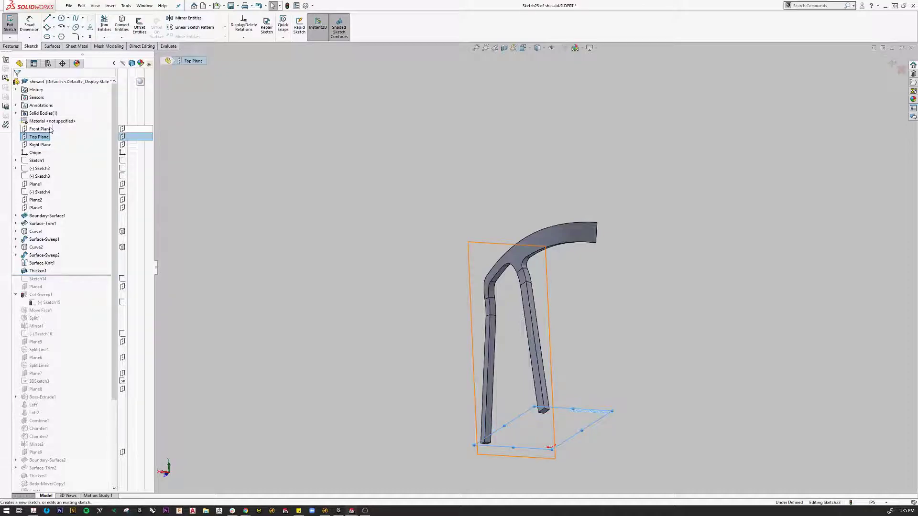
{"action": "left_click", "coordinate": [122, 24]}
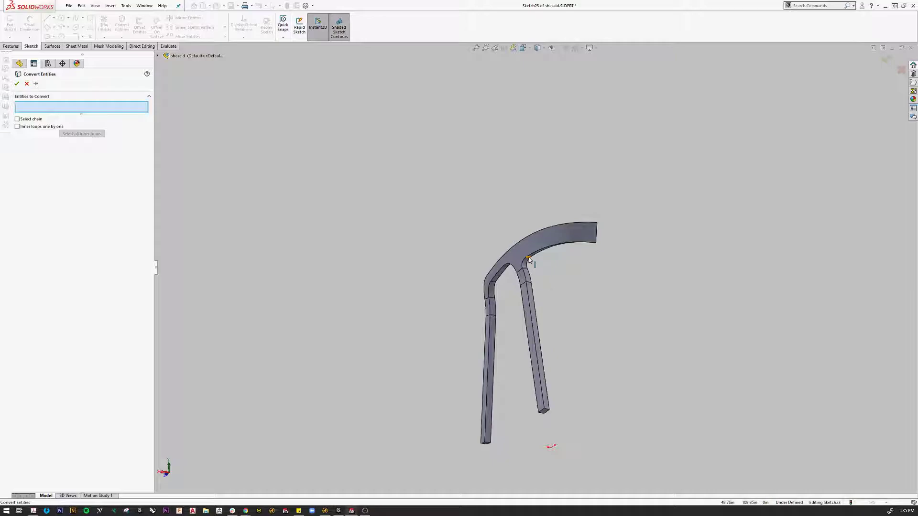
{"action": "left_click", "coordinate": [530, 260]}
{"action": "scroll", "coordinate": [551, 295], "scroll_direction": "down", "scroll_amount": 6}
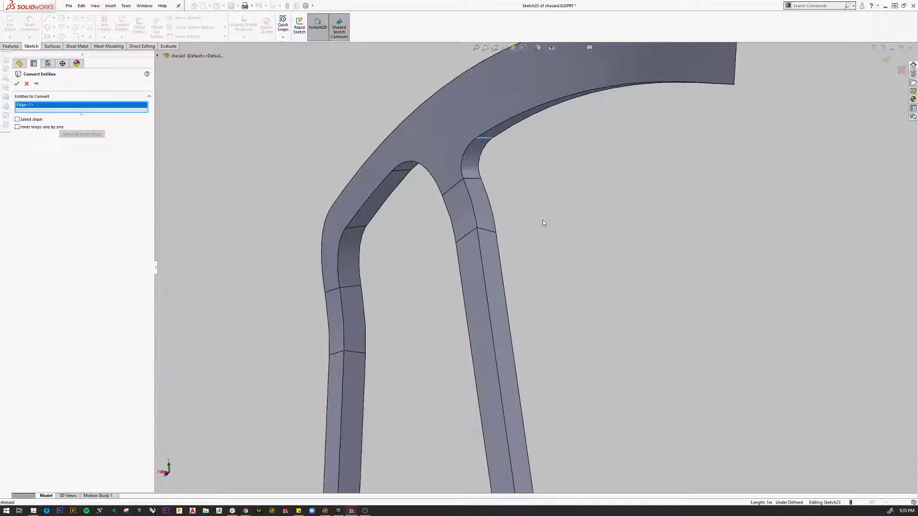
{"action": "left_click", "coordinate": [17, 84]}
{"action": "scroll", "coordinate": [557, 214], "scroll_direction": "up", "scroll_amount": 8}
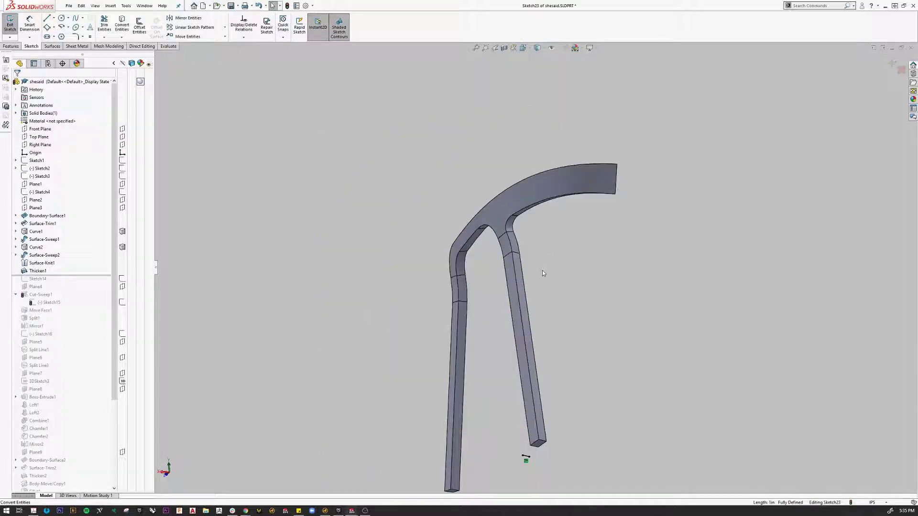
- Examine the converted sketch line against the curved rail in the top view
{"action": "middle_click_drag", "start_coordinate": [531, 387], "coordinate": [568, 391]}
{"action": "scroll", "coordinate": [568, 391], "scroll_direction": "down", "scroll_amount": 5}
{"action": "scroll", "coordinate": [568, 392], "scroll_direction": "down", "scroll_amount": 2}
{"action": "key", "text": "space"}
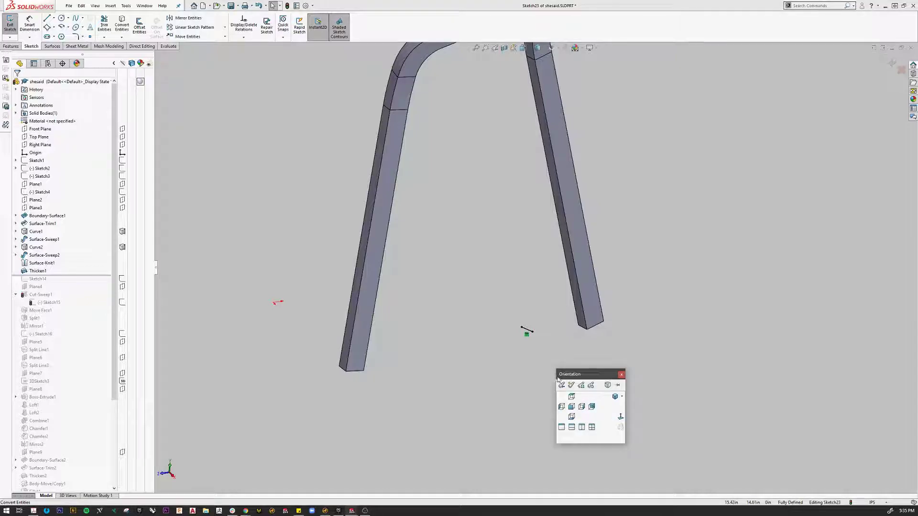
{"action": "left_click", "coordinate": [572, 397]}
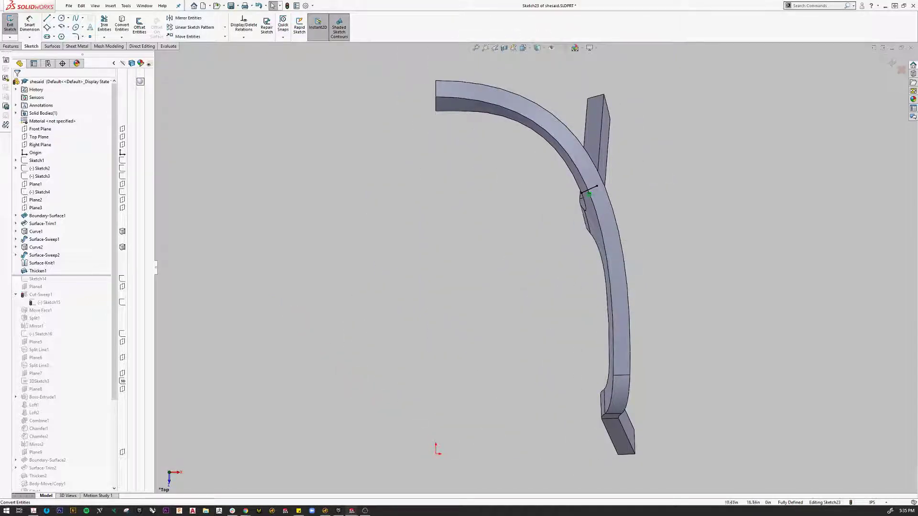
{"action": "scroll", "coordinate": [614, 254], "scroll_direction": "down", "scroll_amount": 5}
{"action": "scroll", "coordinate": [613, 254], "scroll_direction": "up", "scroll_amount": 3}
{"action": "scroll", "coordinate": [598, 340], "scroll_direction": "down", "scroll_amount": 3}
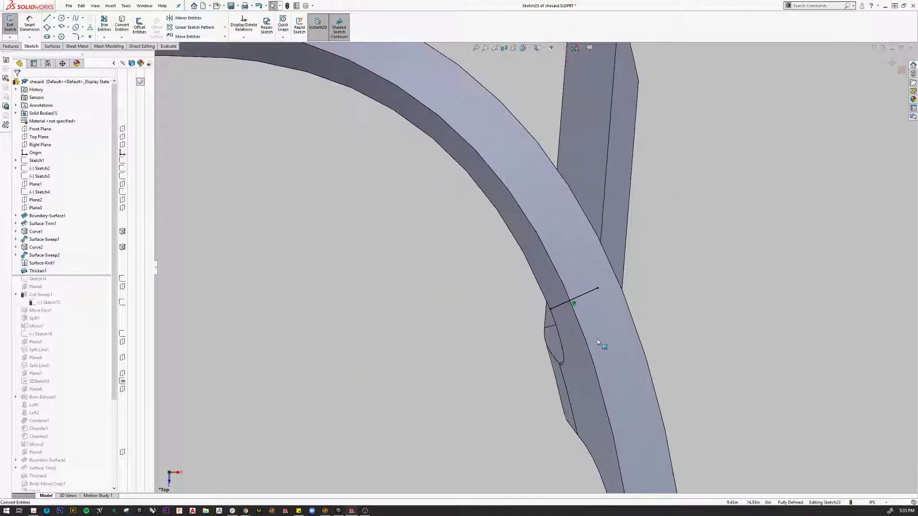
- Show the model in wireframe to check the converted line against the rail and leg edges, and close the sketch
{"action": "left_click", "coordinate": [538, 48]}
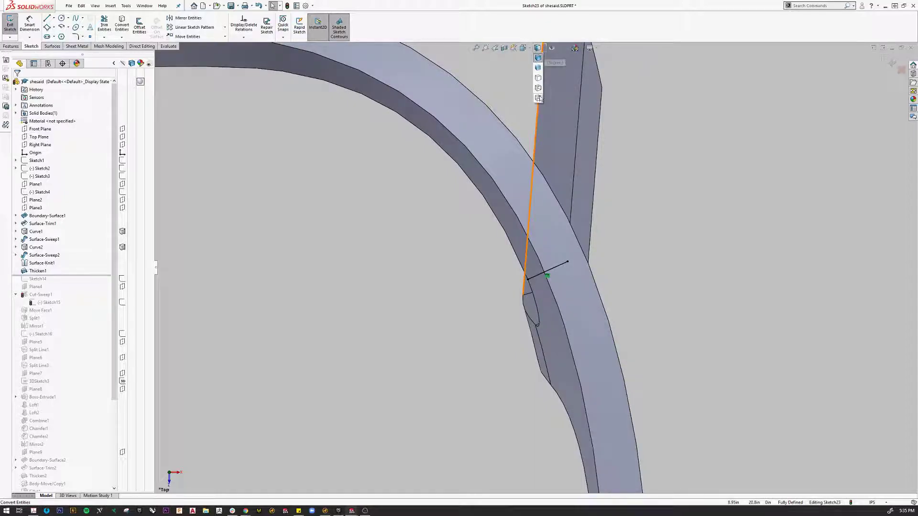
{"action": "left_click", "coordinate": [538, 99]}
{"action": "scroll", "coordinate": [537, 262], "scroll_direction": "down", "scroll_amount": 2}
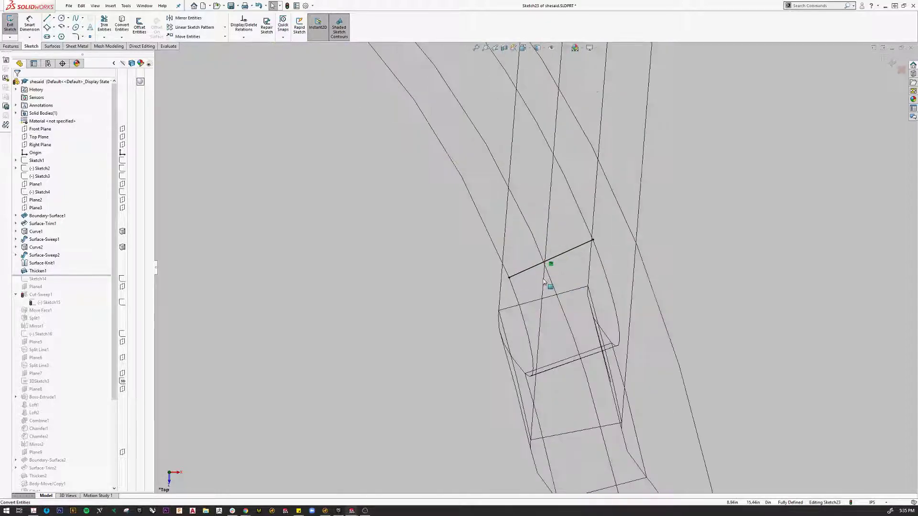
{"action": "left_click", "coordinate": [892, 65]}
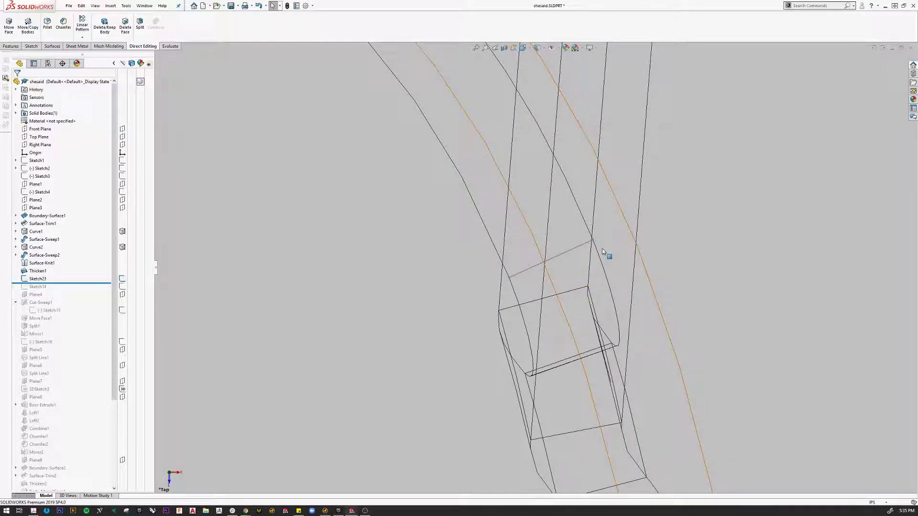
- Examine the sketched line where the rail and leg overlap in wireframe, and return the display to shaded with edges
{"action": "scroll", "coordinate": [602, 248], "scroll_direction": "down", "scroll_amount": 4}
{"action": "scroll", "coordinate": [580, 234], "scroll_direction": "up", "scroll_amount": 6}
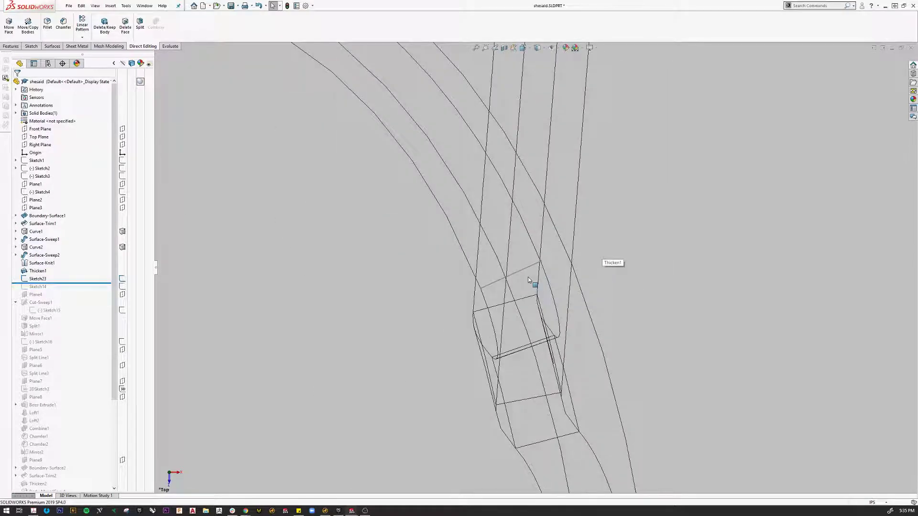
{"action": "scroll", "coordinate": [552, 261], "scroll_direction": "up", "scroll_amount": 1}
{"action": "scroll", "coordinate": [552, 262], "scroll_direction": "up", "scroll_amount": 3}
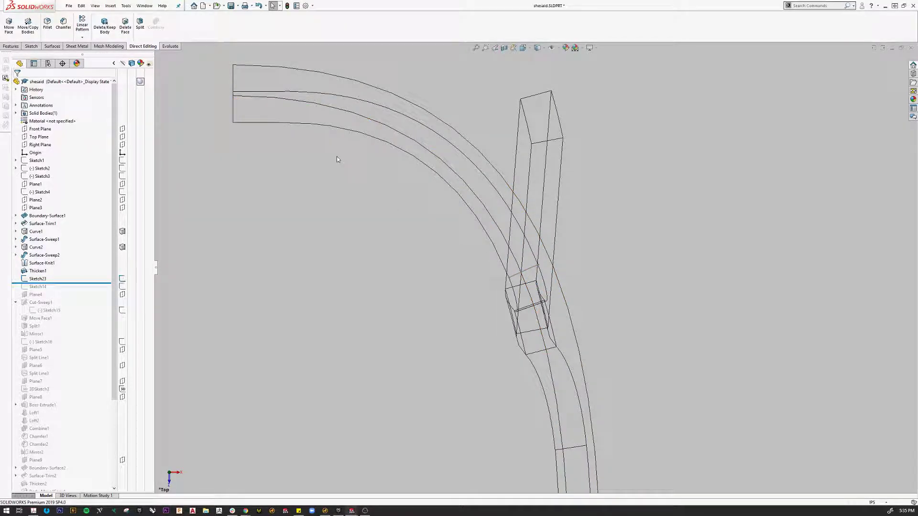
{"action": "left_click", "coordinate": [538, 48]}
{"action": "left_click", "coordinate": [538, 58]}
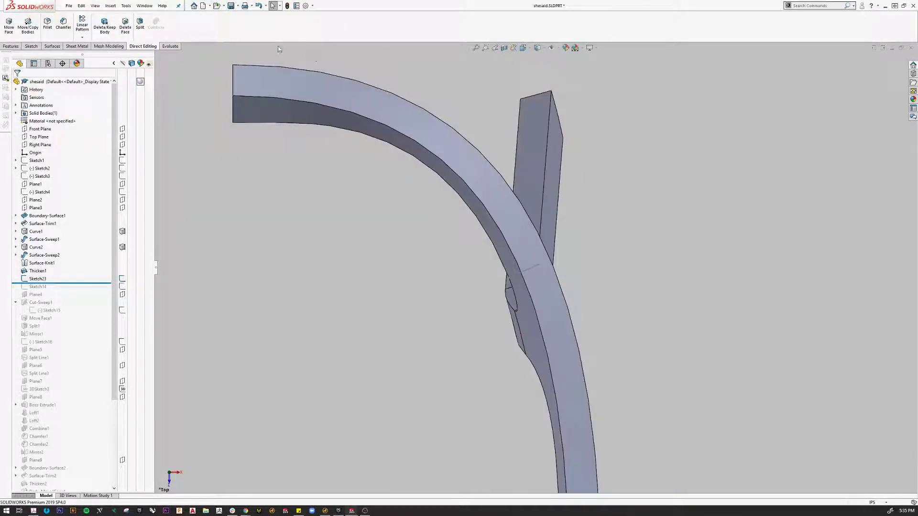
- Create a reference plane coincident with the converted sketch line and perpendicular to the Top Plane
{"action": "left_click", "coordinate": [10, 46]}
{"action": "left_click", "coordinate": [290, 37]}
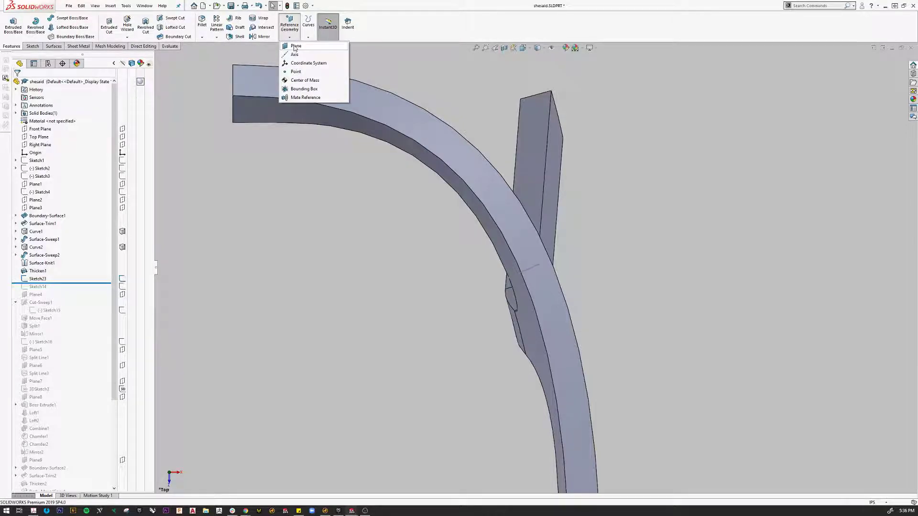
{"action": "left_click", "coordinate": [294, 46]}
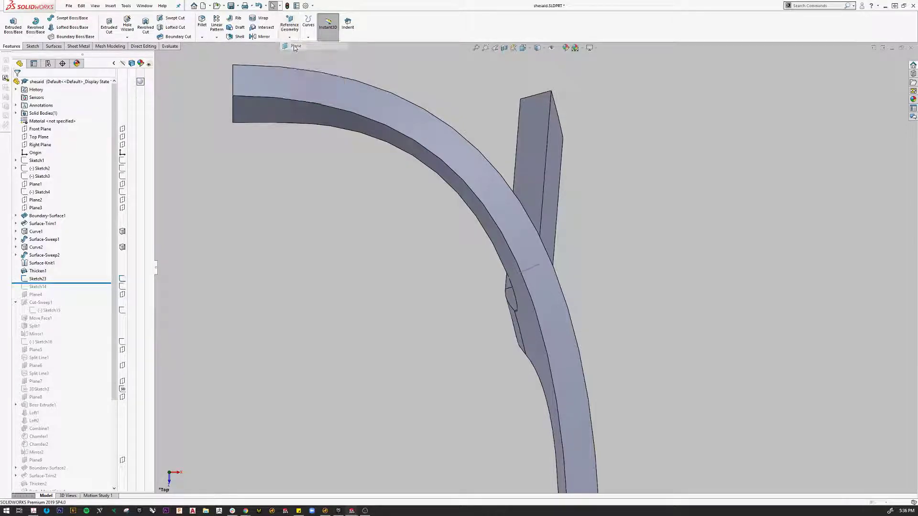
{"action": "left_click", "coordinate": [536, 269]}
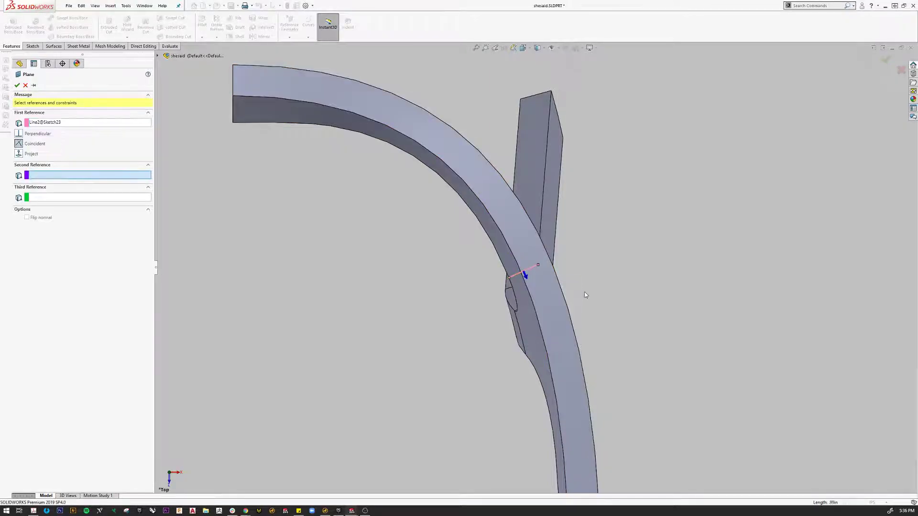
{"action": "left_click", "coordinate": [158, 56]}
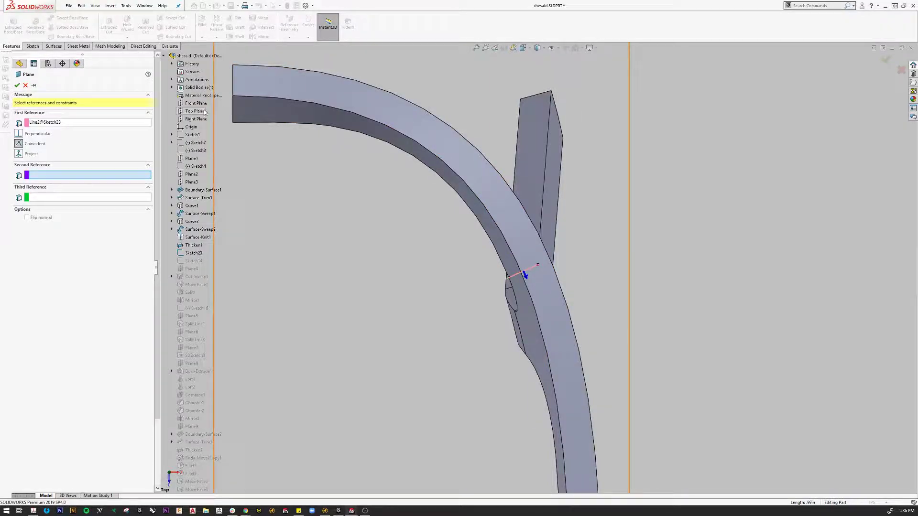
{"action": "scroll", "coordinate": [537, 269], "scroll_direction": "up", "scroll_amount": 3}
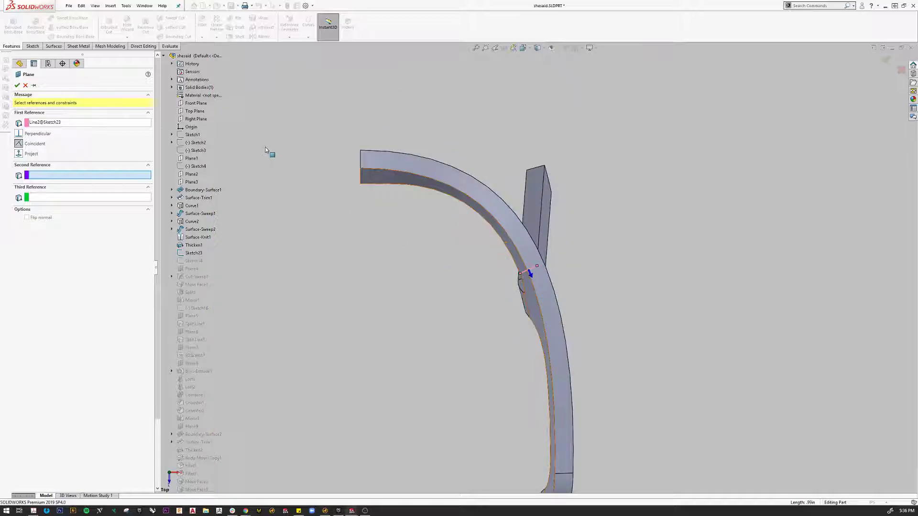
{"action": "left_click", "coordinate": [200, 112]}
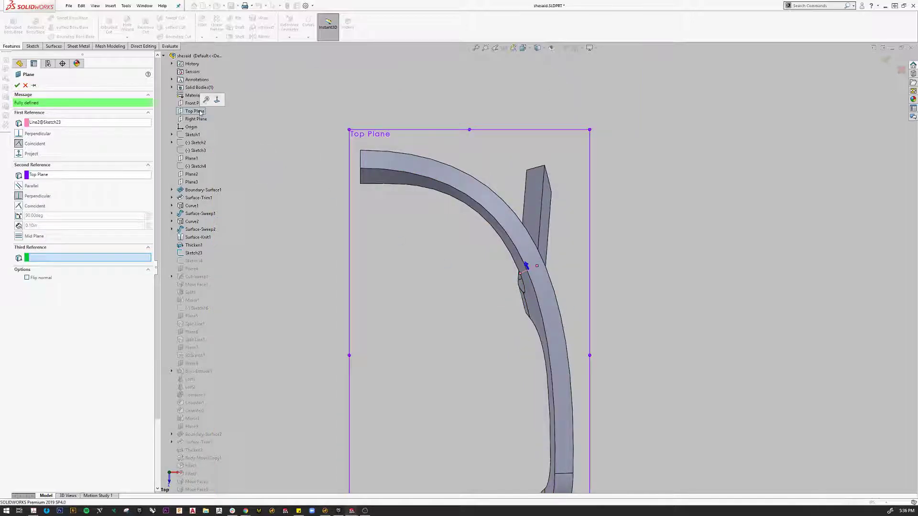
{"action": "middle_click_drag", "start_coordinate": [409, 258], "coordinate": [453, 317]}
{"action": "middle_click_drag", "start_coordinate": [502, 345], "coordinate": [433, 389]}
{"action": "scroll", "coordinate": [656, 435], "scroll_direction": "down", "scroll_amount": 6}
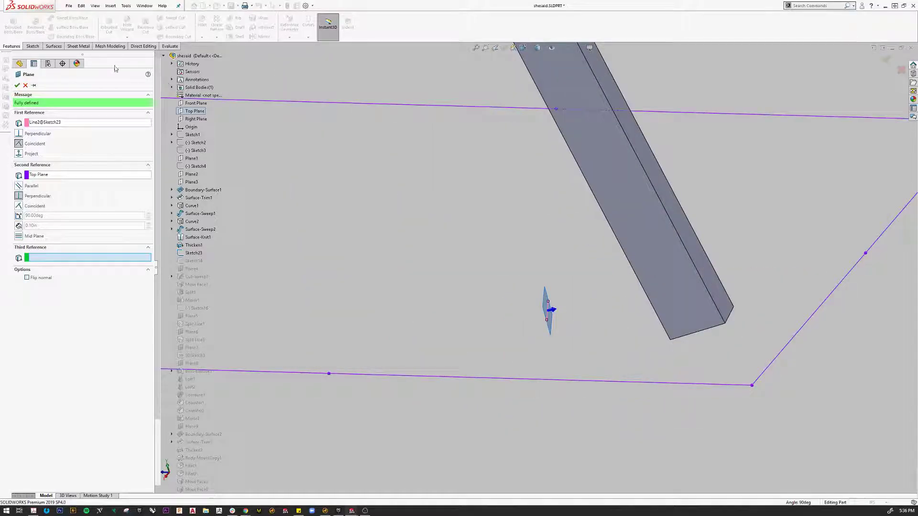
{"action": "left_click", "coordinate": [18, 85]}
- Enlarge the new reference plane's outline so that it extends across the whole leg frame and past the rail's open end
{"action": "scroll", "coordinate": [537, 384], "scroll_direction": "up", "scroll_amount": 3}
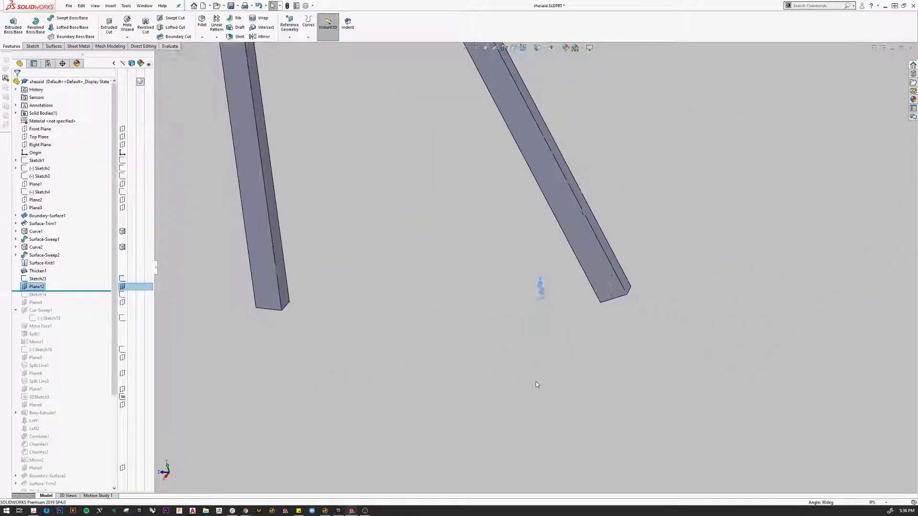
{"action": "left_click", "coordinate": [536, 381]}
{"action": "middle_click_drag", "start_coordinate": [492, 381], "coordinate": [476, 437]}
{"action": "scroll", "coordinate": [470, 391], "scroll_direction": "up", "scroll_amount": 3}
{"action": "middle_click_drag", "start_coordinate": [488, 359], "coordinate": [472, 309]}
{"action": "left_click", "coordinate": [492, 330]}
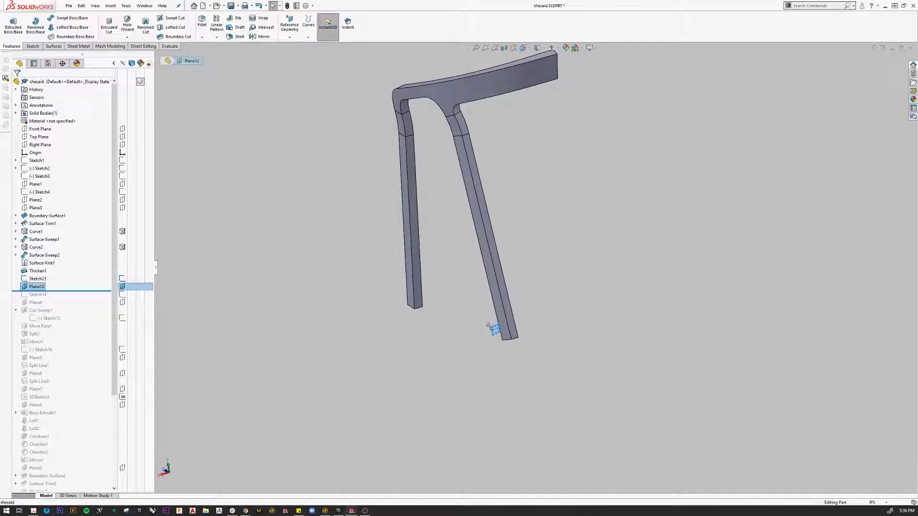
{"action": "middle_click_drag", "start_coordinate": [435, 213], "coordinate": [439, 321]}
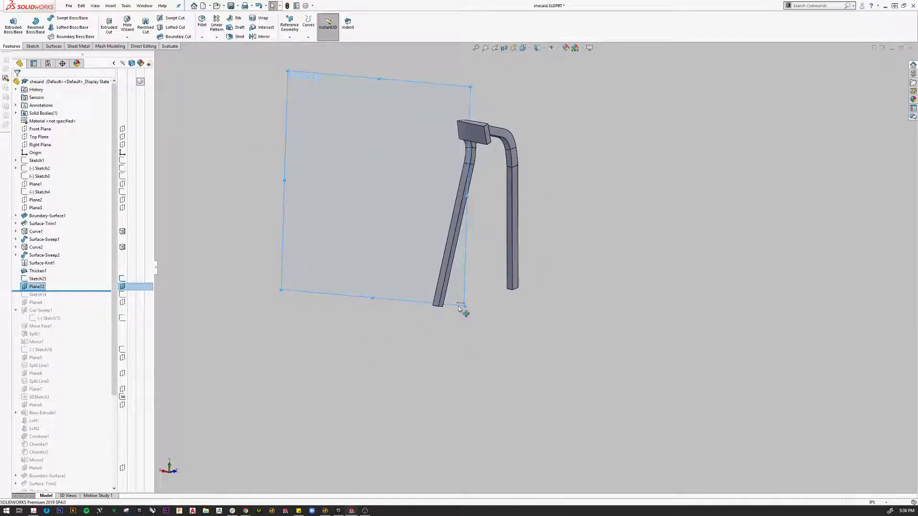
{"action": "left_click_drag", "start_coordinate": [463, 306], "coordinate": [590, 344]}
{"action": "middle_click_drag", "start_coordinate": [590, 344], "coordinate": [537, 322]}
{"action": "scroll", "coordinate": [438, 156], "scroll_direction": "down", "scroll_amount": 5}
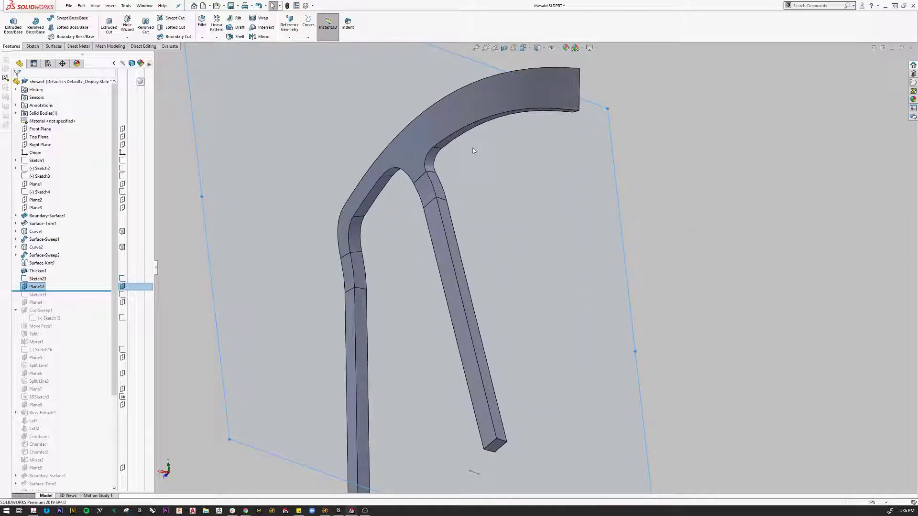
- Start a sketch on the new reference plane, with the fillet between the rail's underside and the nearer leg in view
{"action": "scroll", "coordinate": [438, 155], "scroll_direction": "down", "scroll_amount": 3}
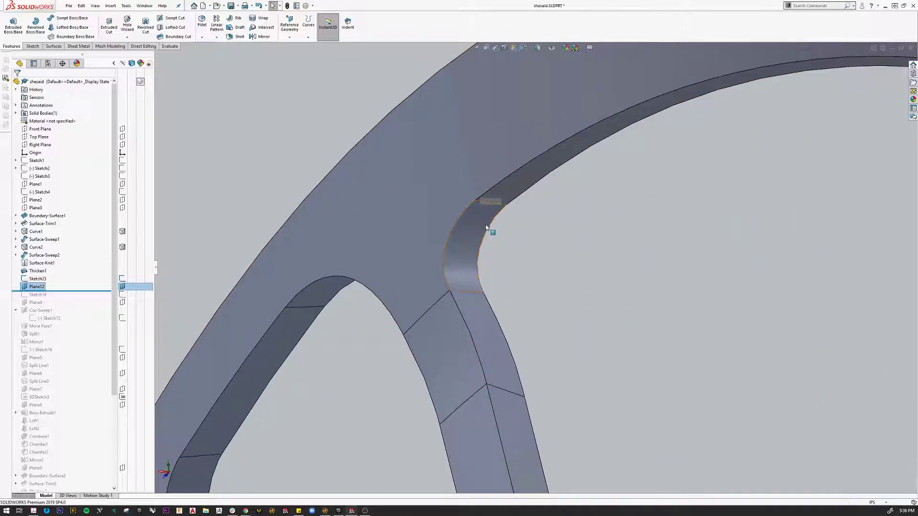
{"action": "scroll", "coordinate": [487, 224], "scroll_direction": "up", "scroll_amount": 4}
{"action": "scroll", "coordinate": [488, 234], "scroll_direction": "up", "scroll_amount": 2}
{"action": "middle_click_drag", "start_coordinate": [512, 206], "coordinate": [532, 170]}
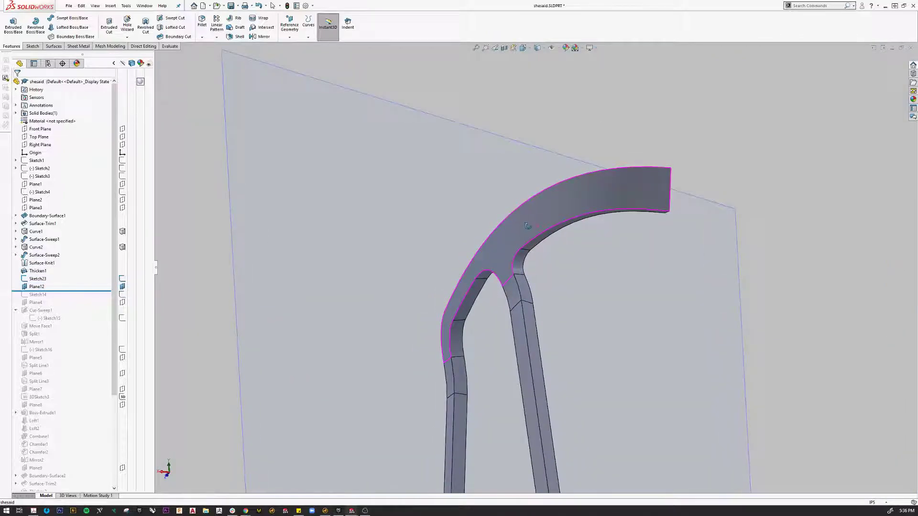
{"action": "left_click", "coordinate": [532, 171]}
{"action": "left_click", "coordinate": [568, 146]}
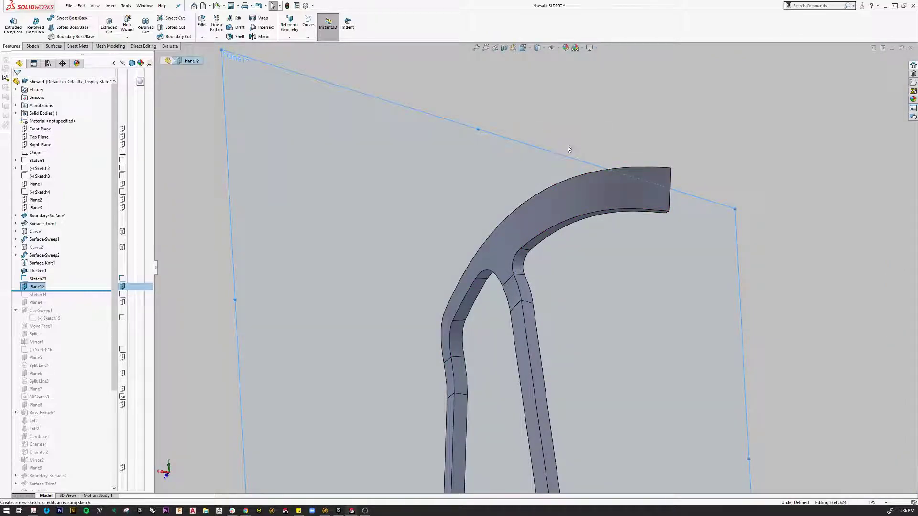
{"action": "scroll", "coordinate": [528, 277], "scroll_direction": "down", "scroll_amount": 2}
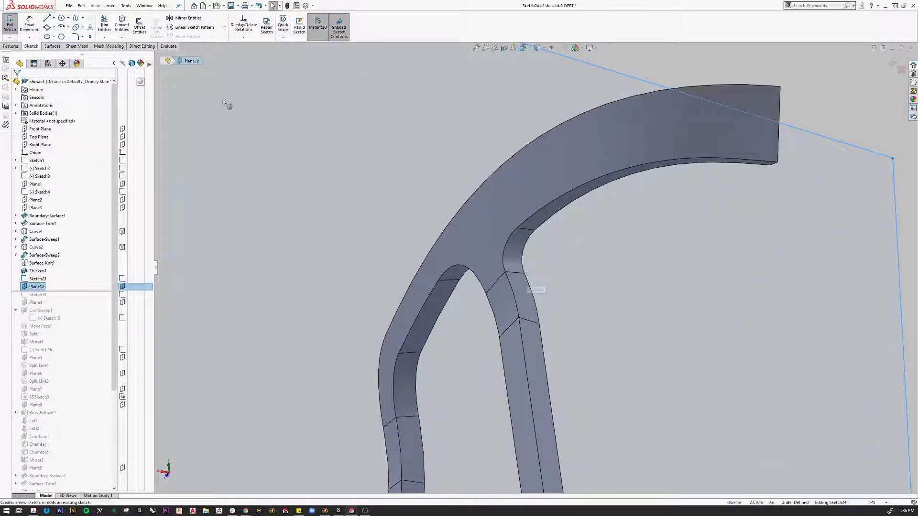
{"action": "left_click", "coordinate": [46, 18]}
{"action": "scroll", "coordinate": [539, 238], "scroll_direction": "down", "scroll_amount": 2}
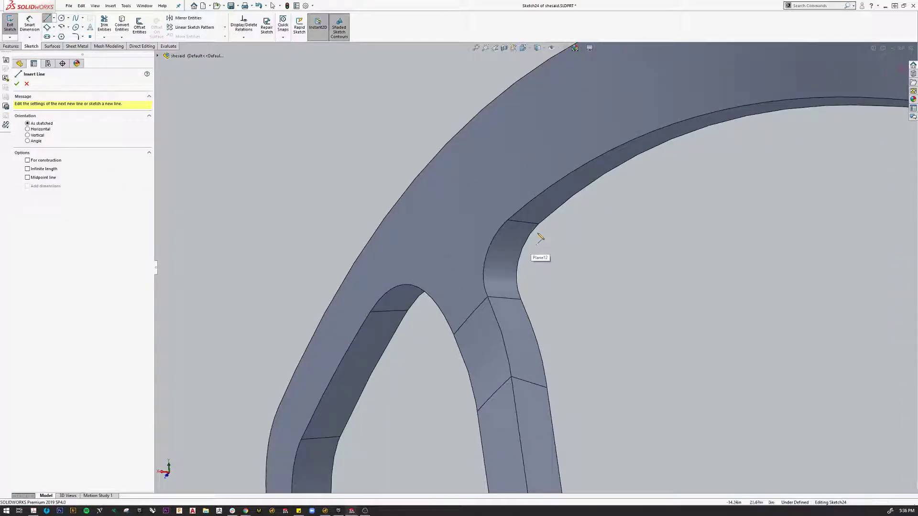
{"action": "left_click", "coordinate": [538, 224]}
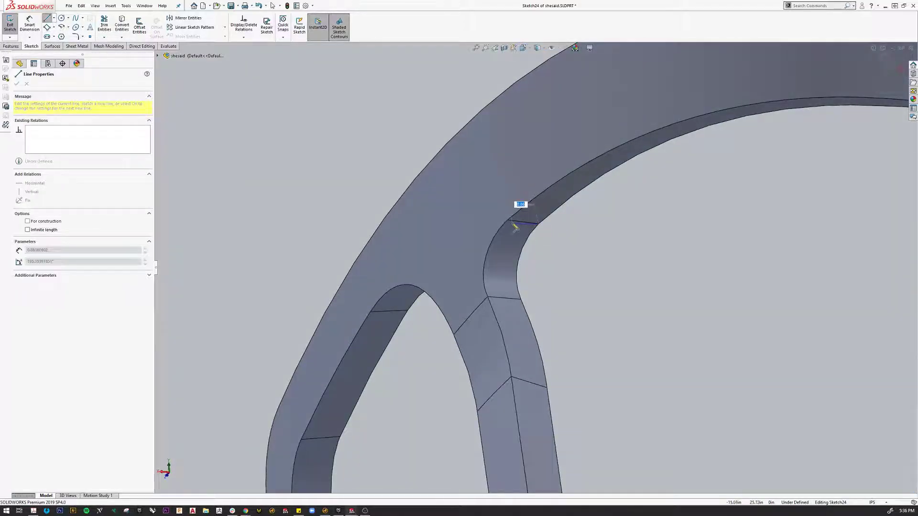
{"action": "key", "text": "Escape"}
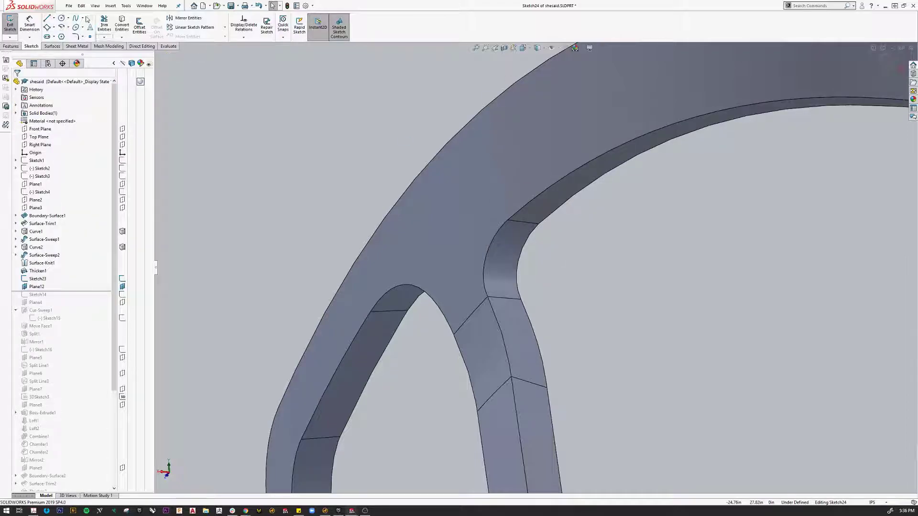
- Sketch a closed four-sided line profile across the fillet edge below the rail, its upper line about 1.96 in long and overhanging both sides
{"action": "key", "text": "l"}
{"action": "left_click", "coordinate": [495, 218]}
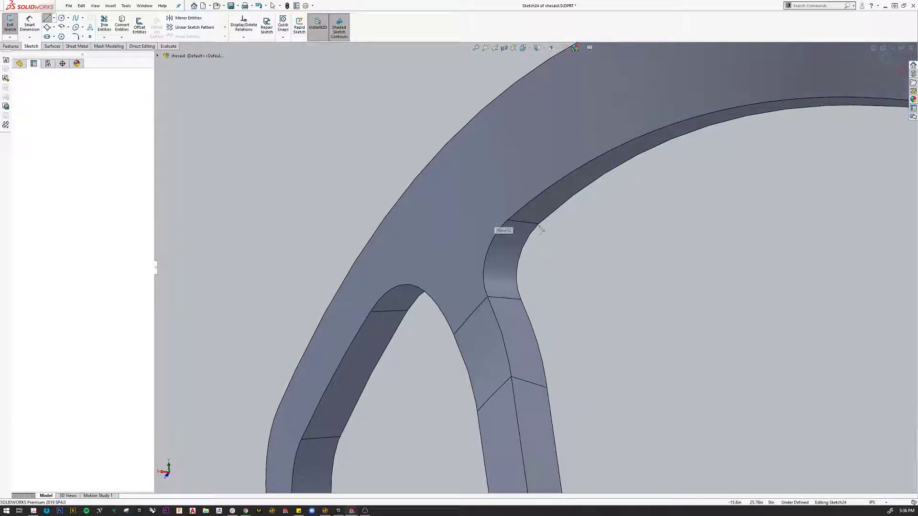
{"action": "left_click", "coordinate": [555, 223]}
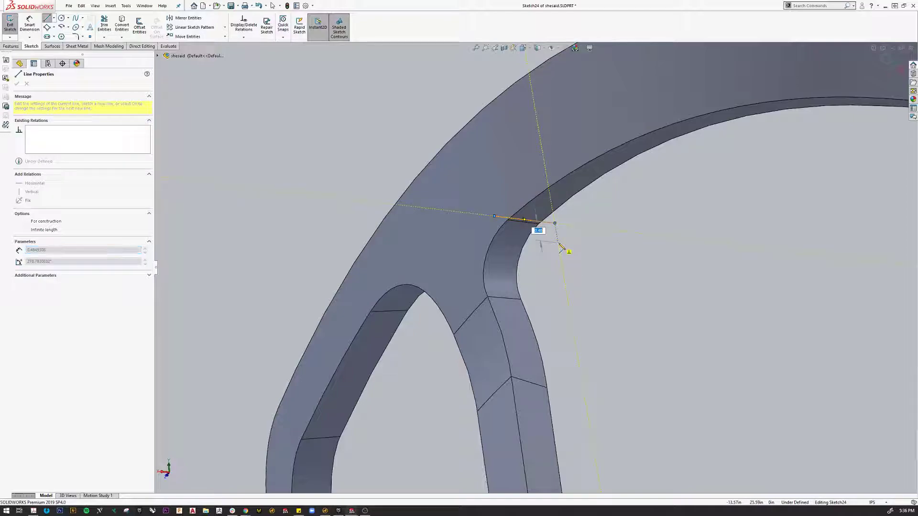
{"action": "left_click", "coordinate": [558, 245]}
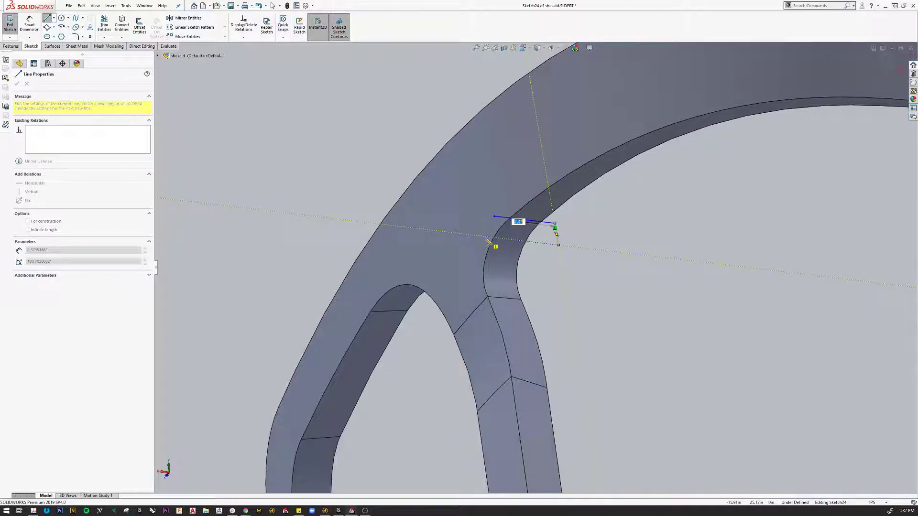
{"action": "left_click", "coordinate": [486, 236]}
{"action": "left_click", "coordinate": [494, 217]}
{"action": "right_click", "coordinate": [495, 218]}
{"action": "left_click", "coordinate": [511, 221]}
{"action": "scroll", "coordinate": [521, 227], "scroll_direction": "down", "scroll_amount": 2}
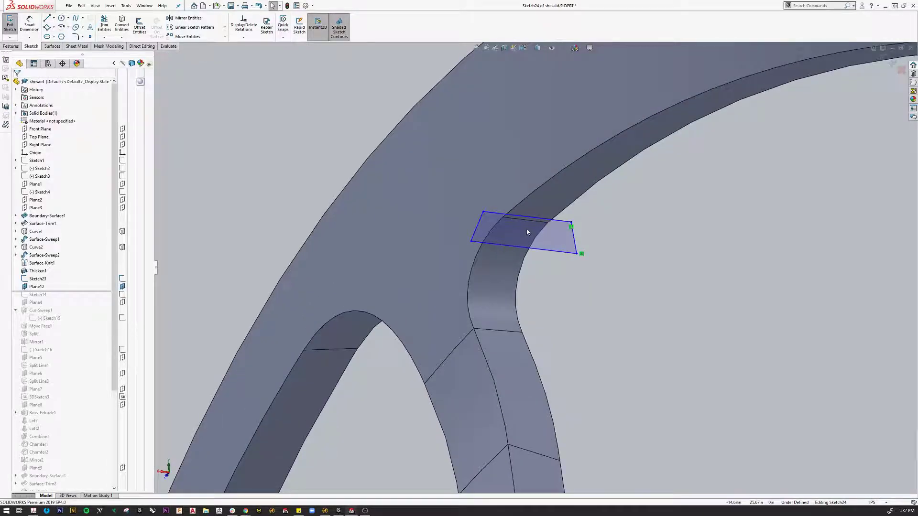
- Make the profile's upper line collinear with the short edge between the rail's underside and the leg fillet
{"action": "left_click", "coordinate": [533, 221]}
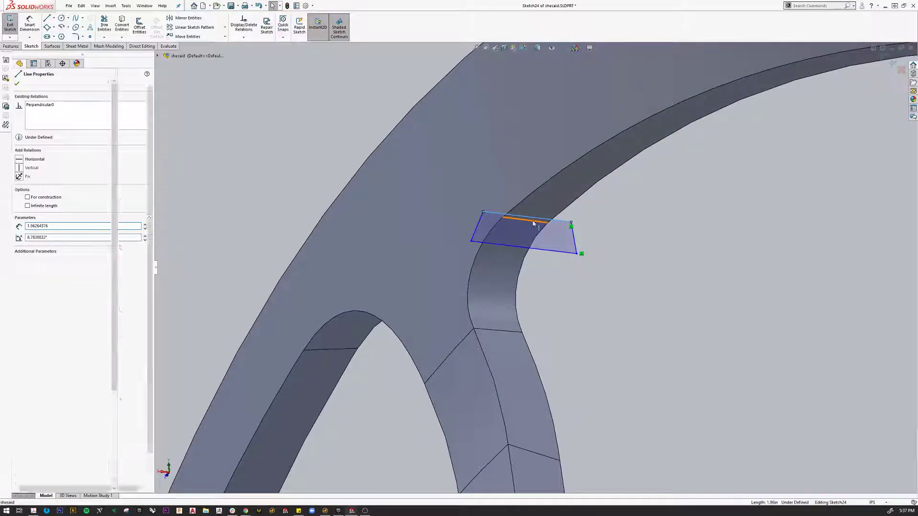
{"action": "left_click", "coordinate": [539, 215], "text": "ctrl"}
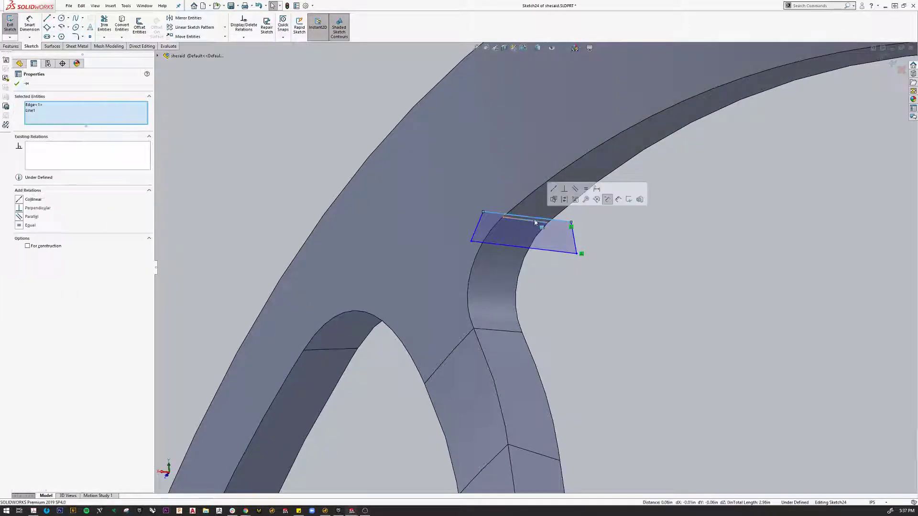
{"action": "left_click", "coordinate": [554, 193]}
{"action": "left_click", "coordinate": [554, 291]}
- Pull the profile's upper corner farther out beyond the rail's outer face, check it from both sides, and close the sketch
{"action": "mouse_move", "coordinate": [553, 291]}
{"action": "middle_mouse_down"}
{"action": "mouse_move", "coordinate": [505, 294]}
{"action": "mouse_move", "coordinate": [492, 385]}
{"action": "mouse_move", "coordinate": [464, 345]}
{"action": "mouse_move", "coordinate": [508, 258]}
{"action": "middle_mouse_up"}
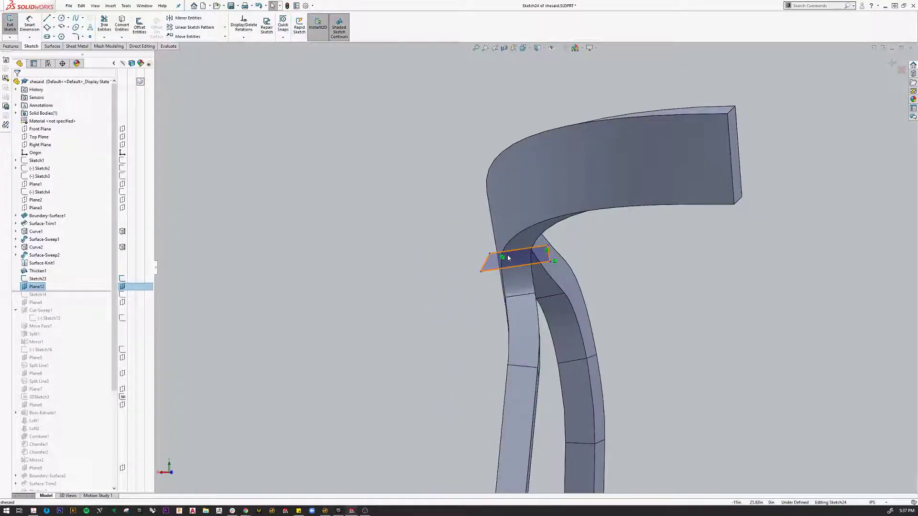
{"action": "left_click_drag", "start_coordinate": [490, 258], "coordinate": [474, 257]}
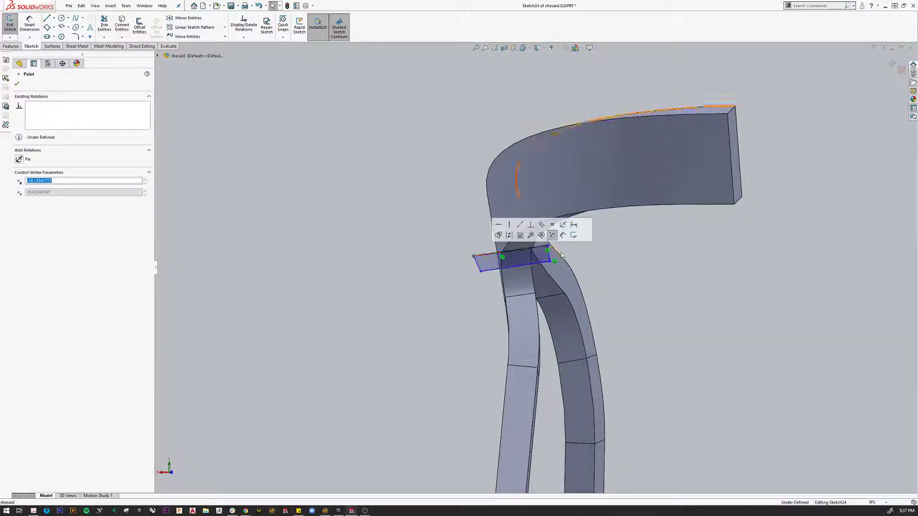
{"action": "mouse_move", "coordinate": [498, 268]}
{"action": "middle_mouse_down"}
{"action": "mouse_move", "coordinate": [693, 197]}
{"action": "mouse_move", "coordinate": [756, 200]}
{"action": "middle_mouse_up"}
{"action": "mouse_move", "coordinate": [436, 306]}
{"action": "middle_mouse_down"}
{"action": "mouse_move", "coordinate": [720, 254]}
{"action": "mouse_move", "coordinate": [678, 250]}
{"action": "mouse_move", "coordinate": [377, 286]}
{"action": "middle_mouse_up"}
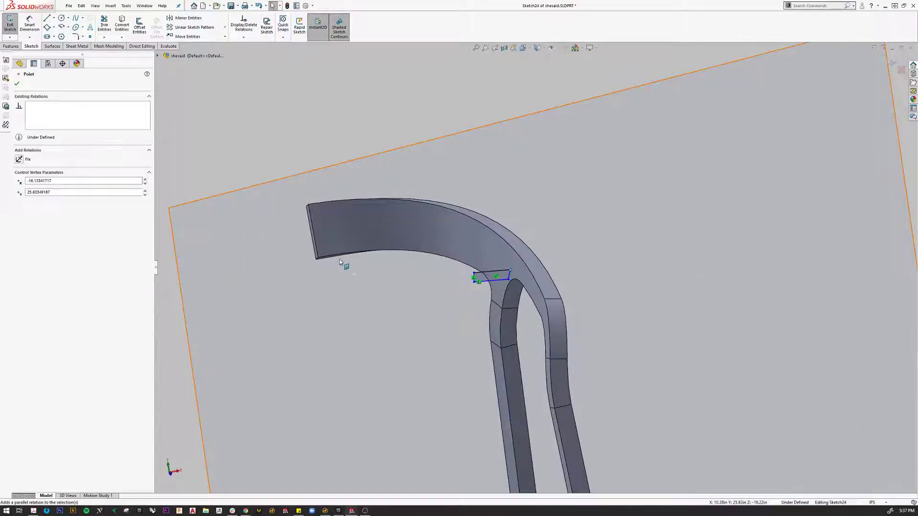
{"action": "mouse_move", "coordinate": [373, 310]}
{"action": "middle_mouse_down"}
{"action": "mouse_move", "coordinate": [447, 289]}
{"action": "mouse_move", "coordinate": [449, 305]}
{"action": "middle_mouse_up"}
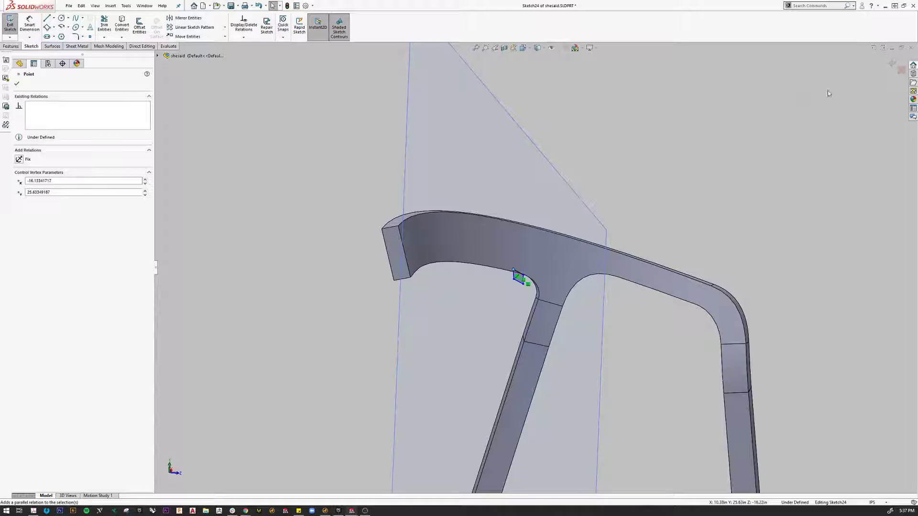
{"action": "left_click", "coordinate": [893, 65]}
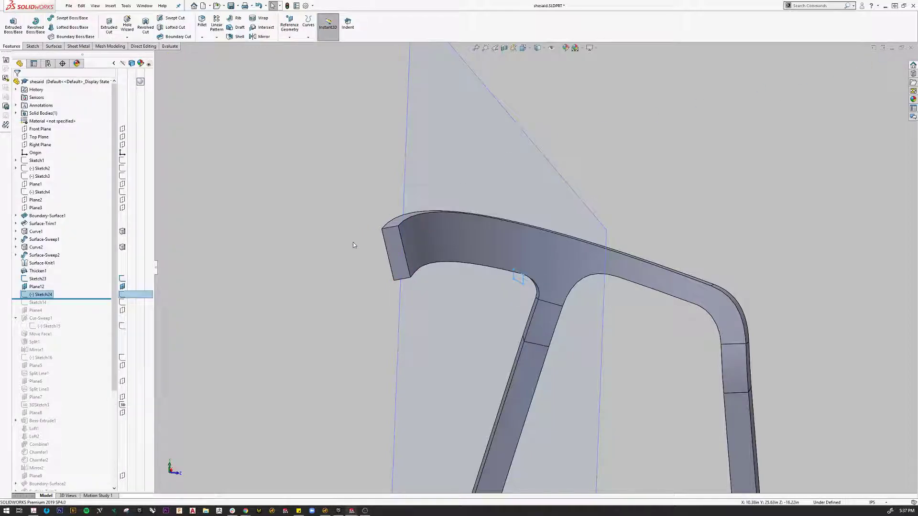
- Cut the rail's underside with a swept cut, using the four-sided sketch as profile and the rail's lower inner edge as path
{"action": "mouse_move", "coordinate": [469, 307]}
{"action": "middle_mouse_down"}
{"action": "mouse_move", "coordinate": [464, 296]}
{"action": "mouse_move", "coordinate": [594, 289]}
{"action": "middle_mouse_up"}
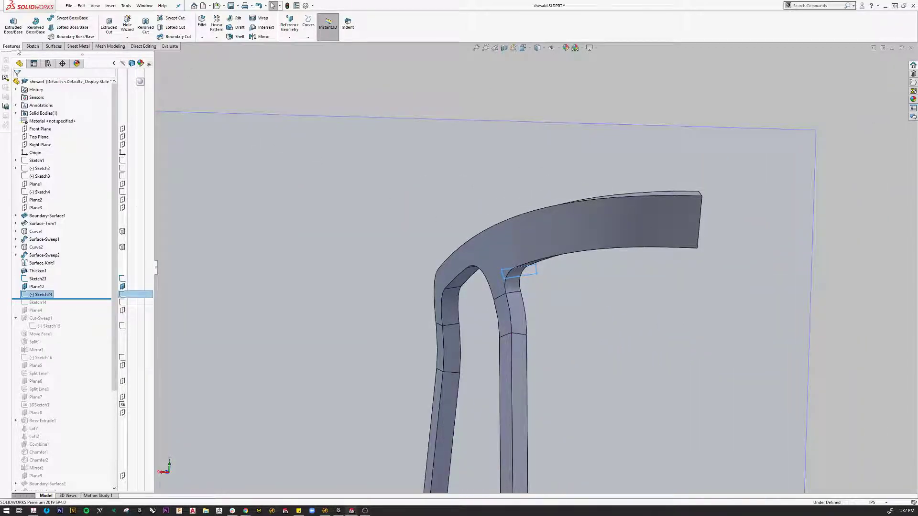
{"action": "left_click", "coordinate": [169, 19]}
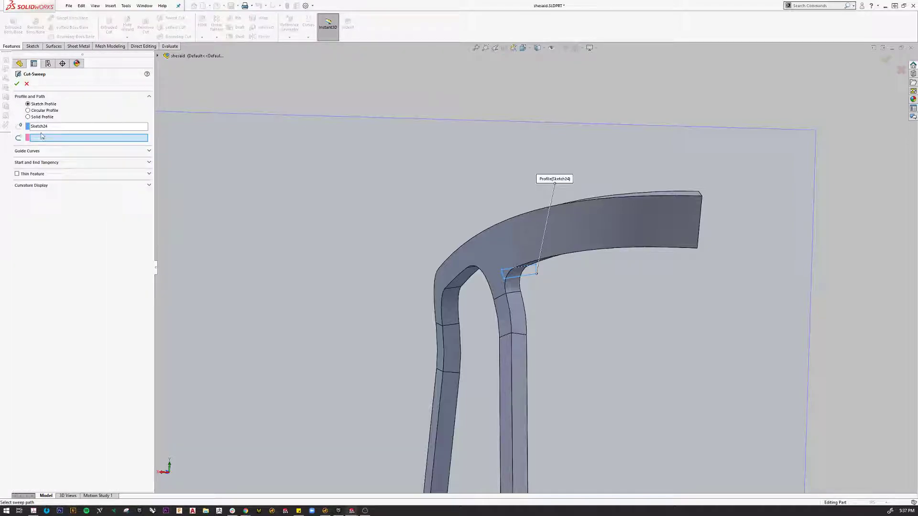
{"action": "scroll", "coordinate": [515, 273], "scroll_direction": "down", "scroll_amount": 3}
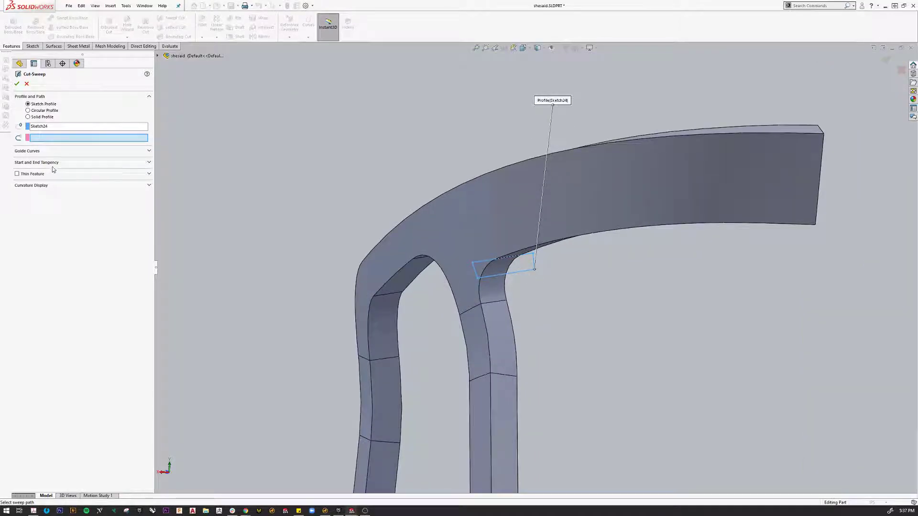
{"action": "mouse_move", "coordinate": [270, 289]}
{"action": "middle_mouse_down"}
{"action": "mouse_move", "coordinate": [266, 314]}
{"action": "mouse_move", "coordinate": [262, 307]}
{"action": "middle_mouse_up"}
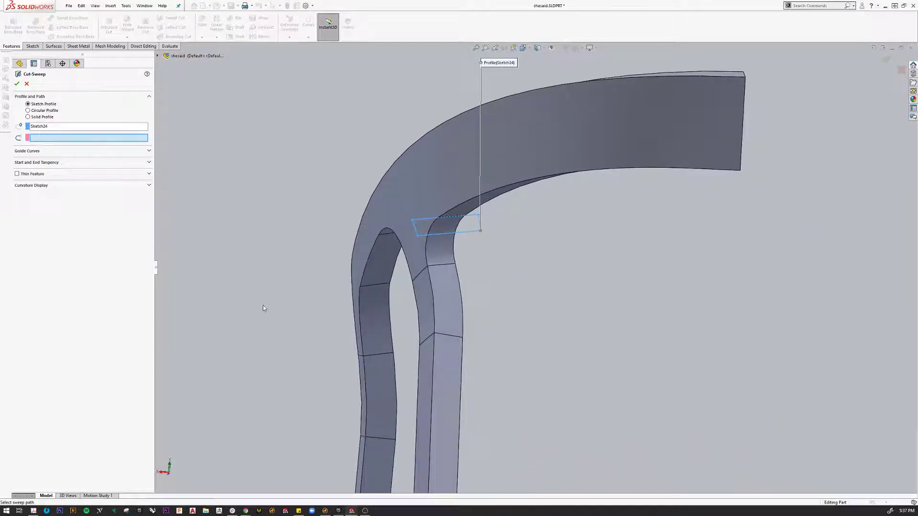
{"action": "left_click", "coordinate": [490, 202]}
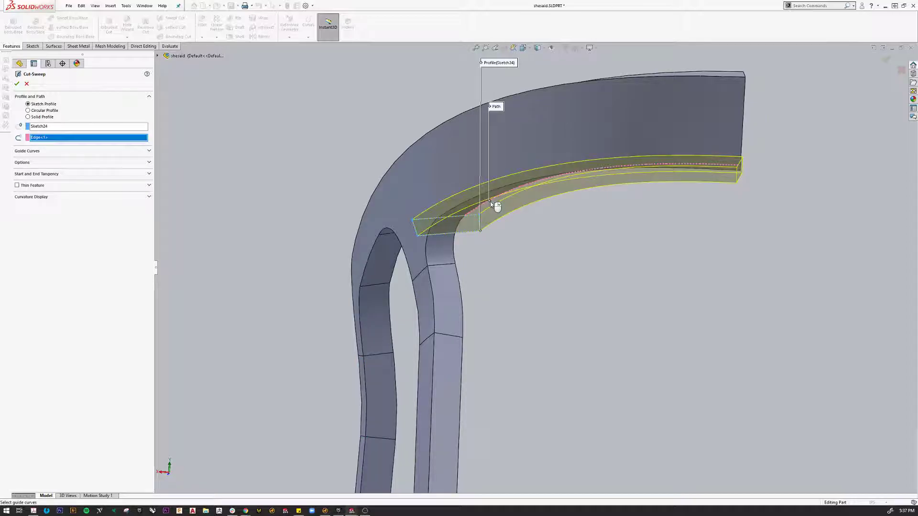
{"action": "middle_click_drag", "start_coordinate": [513, 261], "coordinate": [575, 327]}
{"action": "scroll", "coordinate": [569, 320], "scroll_direction": "up", "scroll_amount": 3}
{"action": "scroll", "coordinate": [353, 272], "scroll_direction": "down", "scroll_amount": 6}
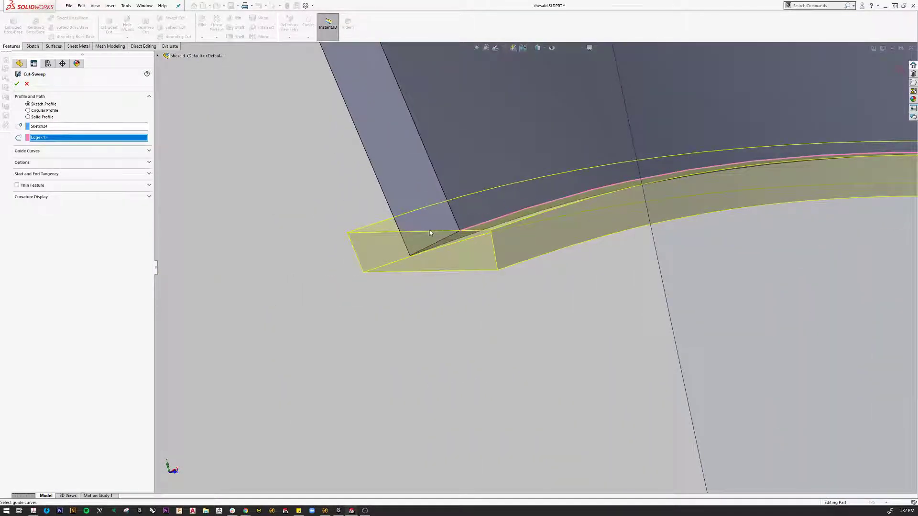
{"action": "left_click", "coordinate": [17, 84]}
- Check the trimmed underside of the rail in the front view and hide Plane12
{"action": "scroll", "coordinate": [406, 344], "scroll_direction": "up", "scroll_amount": 5}
{"action": "middle_click_drag", "start_coordinate": [409, 349], "coordinate": [444, 338]}
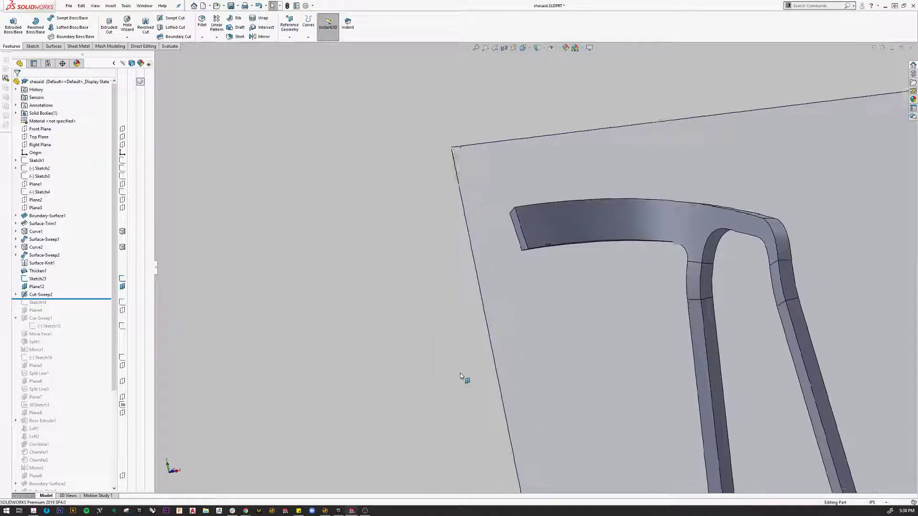
{"action": "key", "text": "ctrl+1"}
{"action": "scroll", "coordinate": [400, 135], "scroll_direction": "down", "scroll_amount": 3}
{"action": "scroll", "coordinate": [418, 150], "scroll_direction": "down", "scroll_amount": 3}
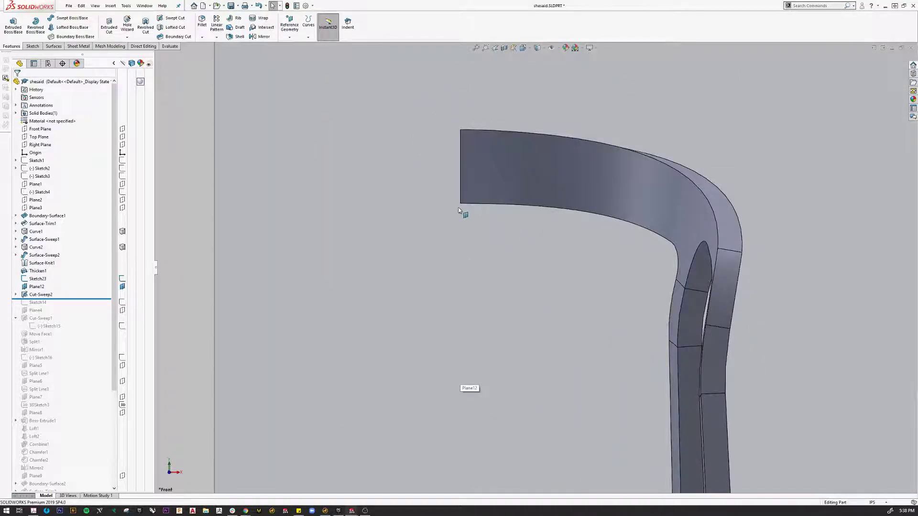
{"action": "scroll", "coordinate": [460, 212], "scroll_direction": "up", "scroll_amount": 5}
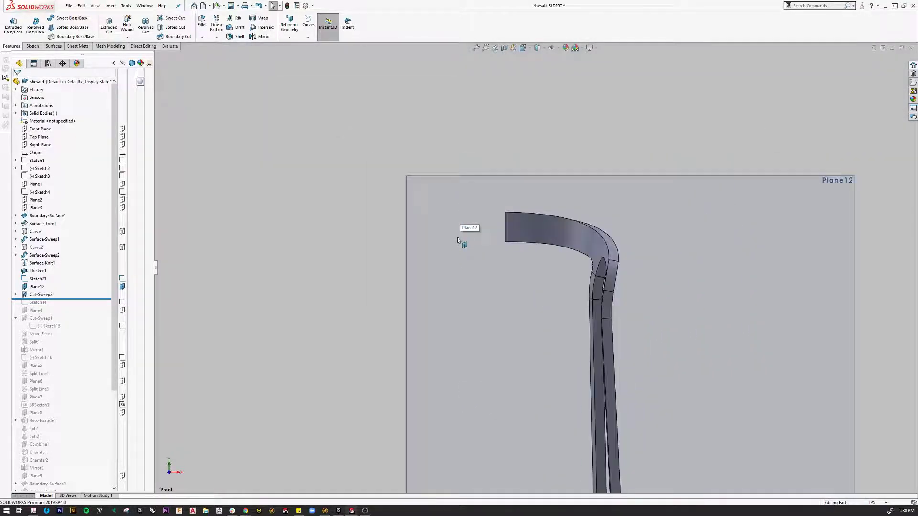
{"action": "left_click", "coordinate": [594, 236]}
{"action": "left_click", "coordinate": [631, 216]}
- Mirror the whole frame body about the flat end face of the top rail, with Merge solids enabled
{"action": "left_click", "coordinate": [262, 37]}
{"action": "middle_click_drag", "start_coordinate": [409, 246], "coordinate": [459, 291]}
{"action": "scroll", "coordinate": [491, 263], "scroll_direction": "down", "scroll_amount": 3}
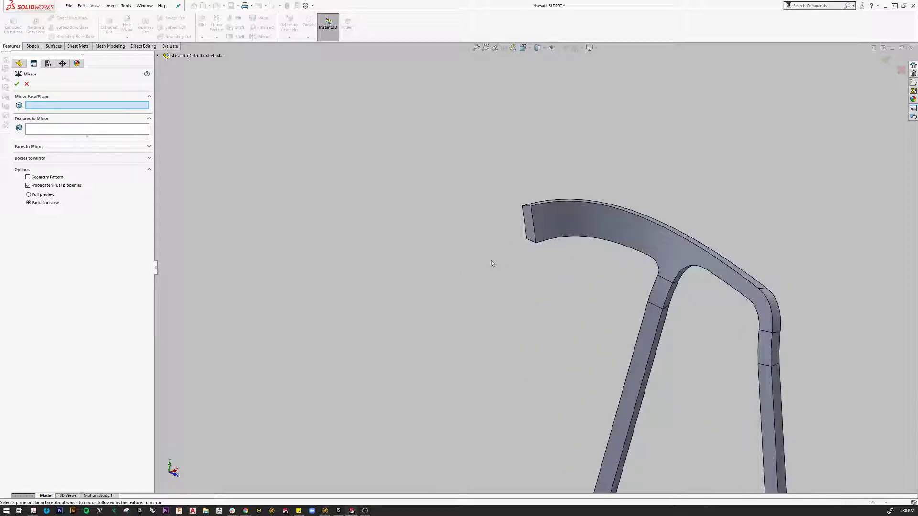
{"action": "left_click", "coordinate": [529, 232]}
{"action": "scroll", "coordinate": [453, 268], "scroll_direction": "up", "scroll_amount": 3}
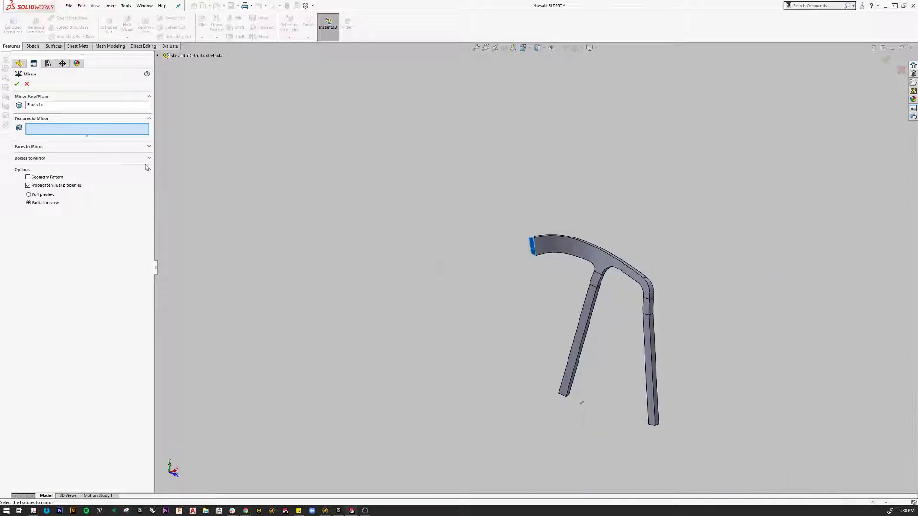
{"action": "left_click", "coordinate": [34, 160]}
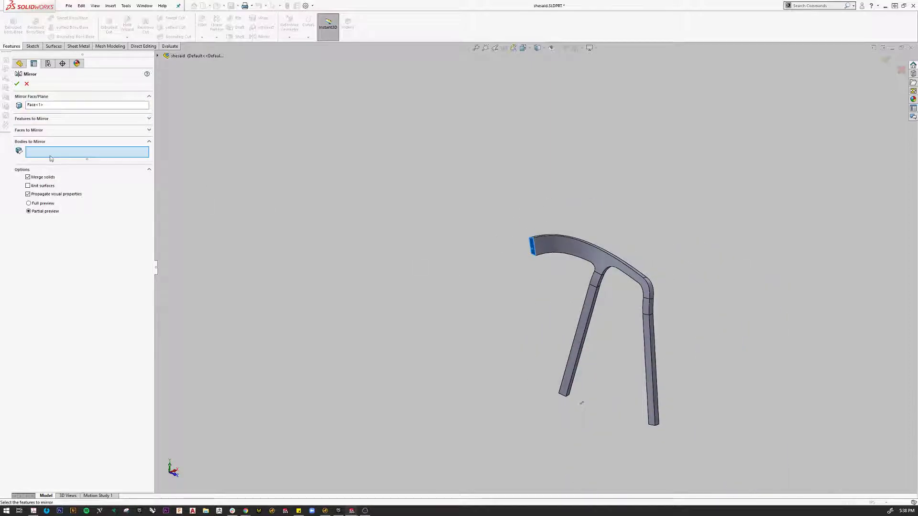
{"action": "left_click", "coordinate": [583, 247]}
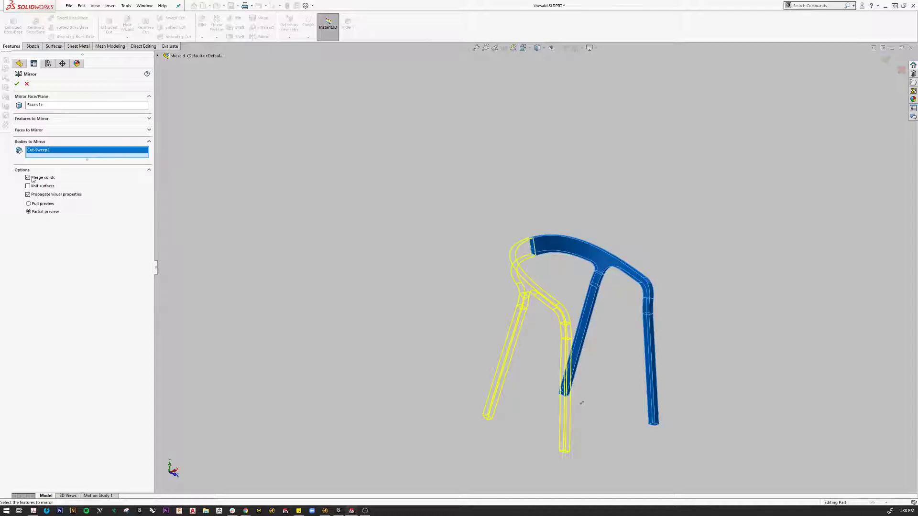
{"action": "left_click", "coordinate": [17, 84]}
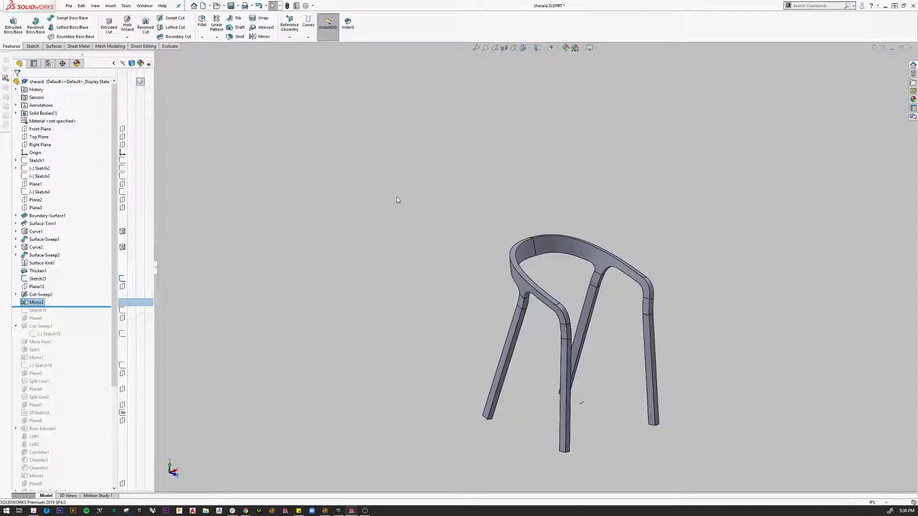
- Examine the complete four-legged frame in the top, front and right views, checking how the rail's curve runs through the middle
{"action": "middle_click_drag", "start_coordinate": [468, 287], "coordinate": [371, 288]}
{"action": "scroll", "coordinate": [492, 258], "scroll_direction": "down", "scroll_amount": 10}
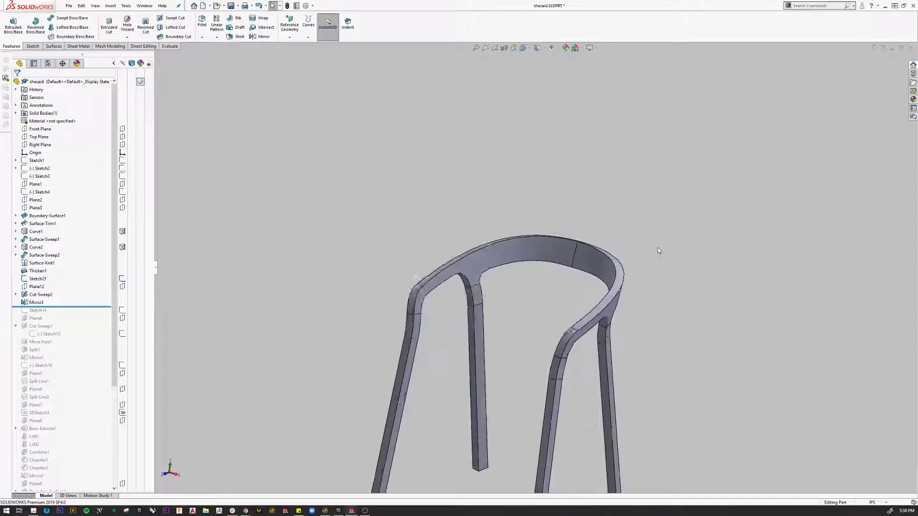
{"action": "middle_click_drag", "start_coordinate": [541, 302], "coordinate": [564, 322]}
{"action": "key", "text": "space"}
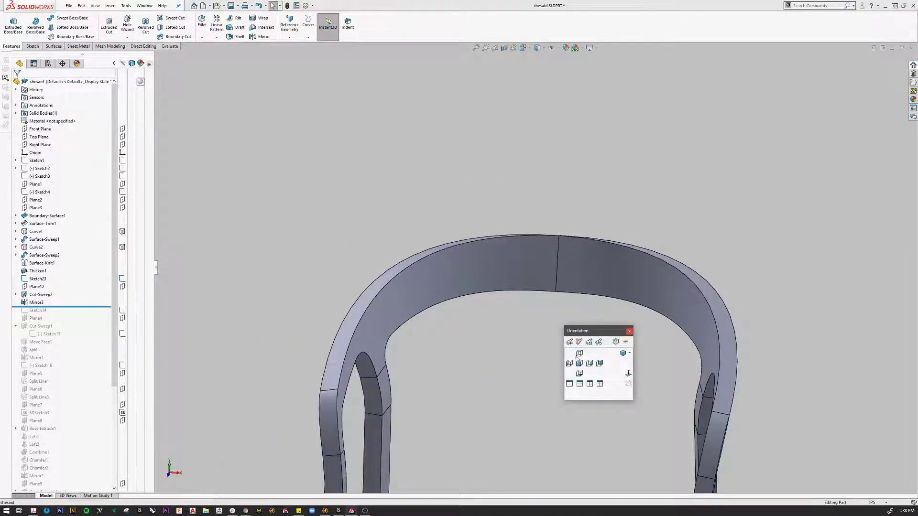
{"action": "left_click", "coordinate": [570, 368]}
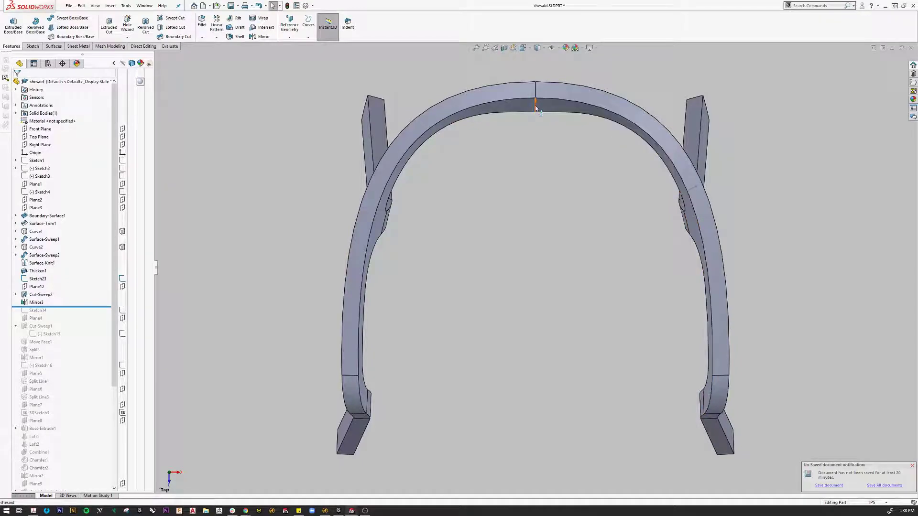
{"action": "key", "text": "space"}
{"action": "left_click", "coordinate": [544, 153]}
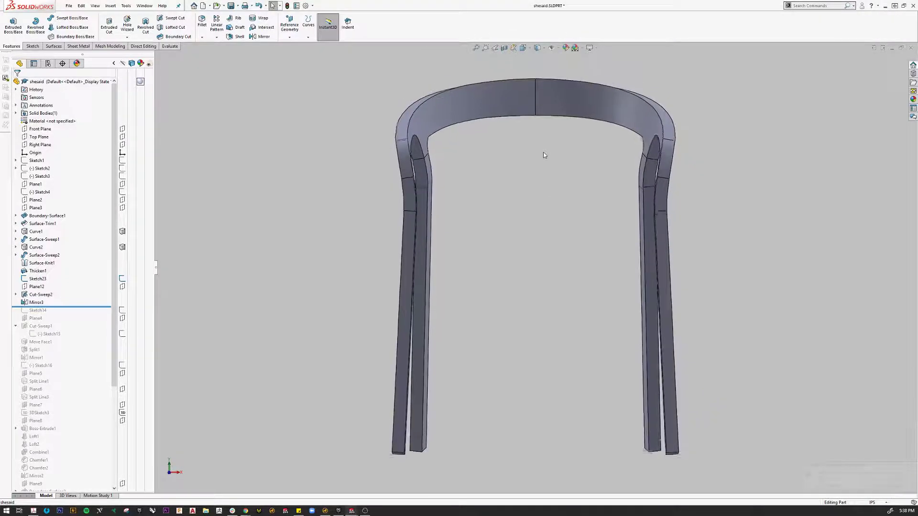
{"action": "key", "text": "space"}
{"action": "left_click", "coordinate": [555, 153]}
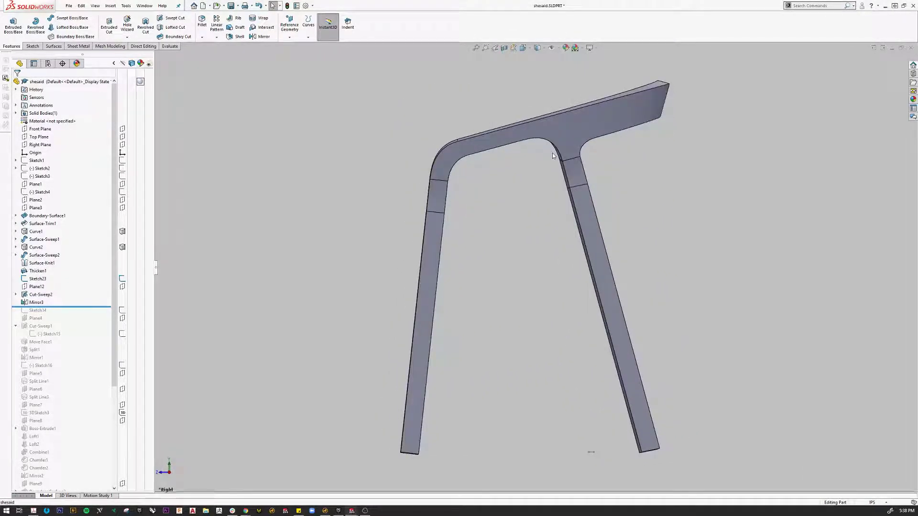
{"action": "middle_click_drag", "start_coordinate": [418, 163], "coordinate": [508, 166]}
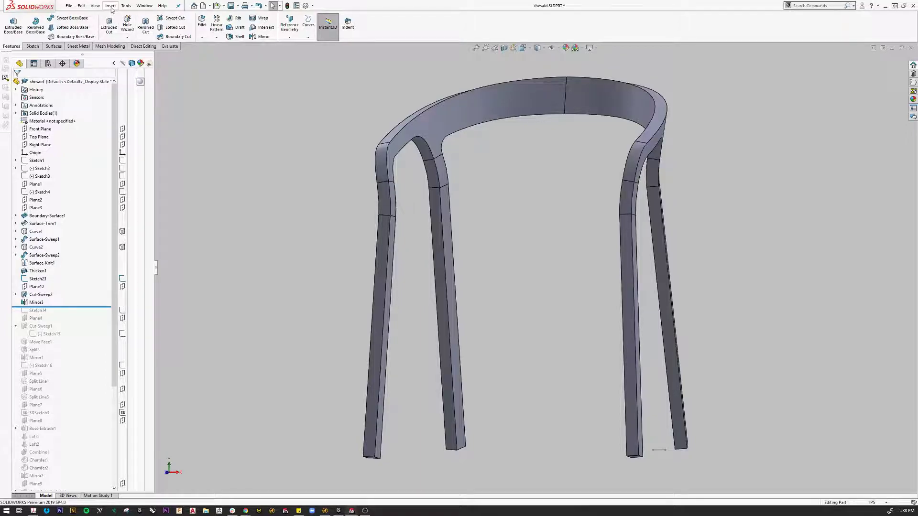
- Display the model's tangent edges as phantom lines
{"action": "left_click", "coordinate": [91, 8]}
{"action": "mouse_move", "coordinate": [109, 40]}
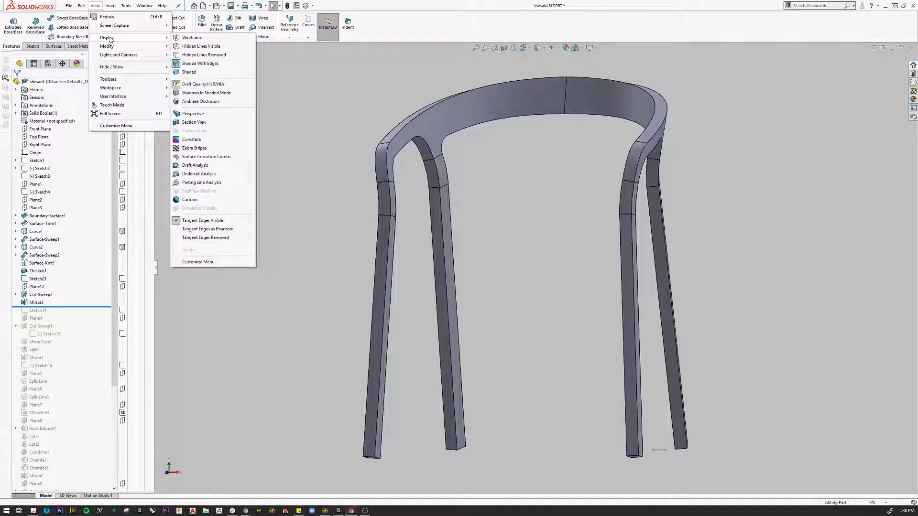
{"action": "left_click", "coordinate": [208, 229]}
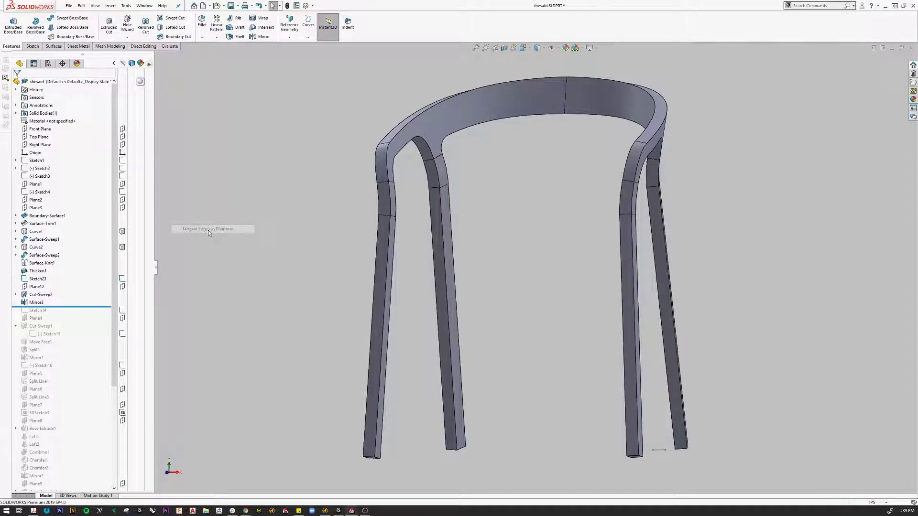
- Examine the seam at the middle of the top rail up close to judge whether the two halves are tangent
{"action": "middle_click_drag", "start_coordinate": [511, 166], "coordinate": [526, 197]}
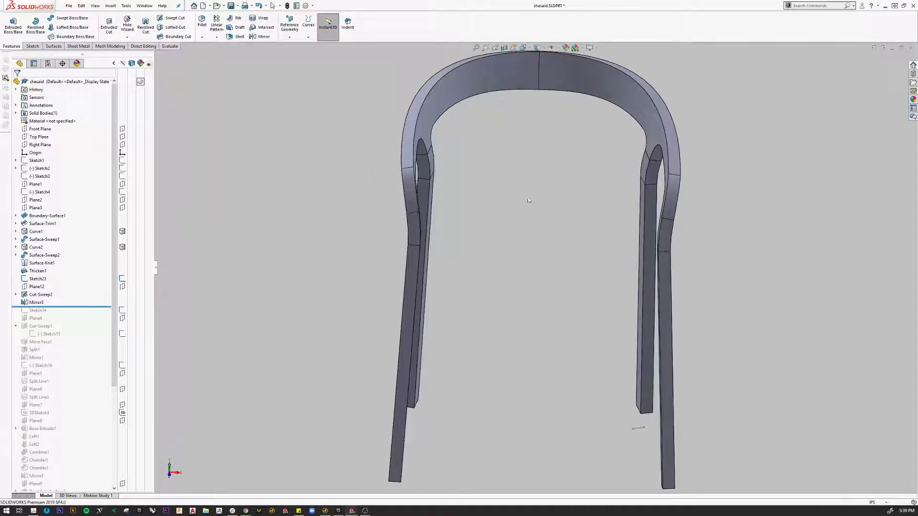
{"action": "scroll", "coordinate": [541, 91], "scroll_direction": "down", "scroll_amount": 5}
{"action": "scroll", "coordinate": [533, 150], "scroll_direction": "down", "scroll_amount": 5}
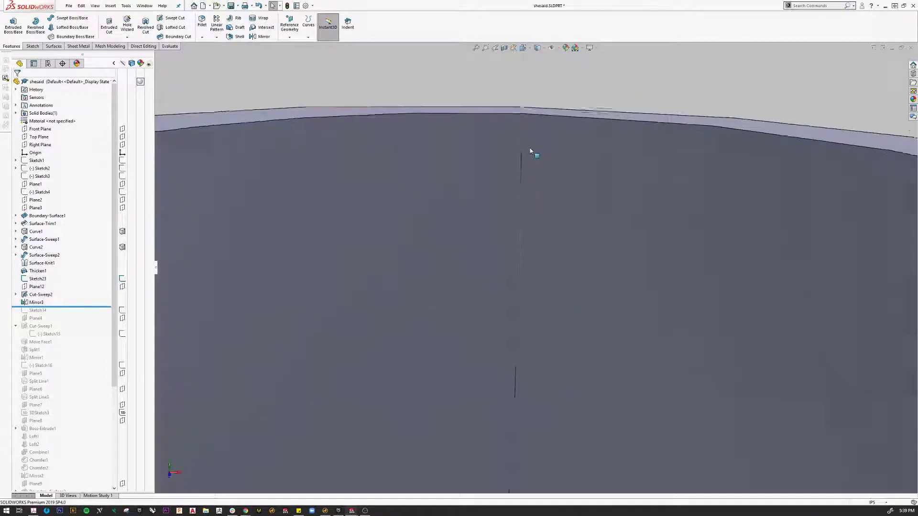
{"action": "middle_click_drag", "start_coordinate": [533, 154], "coordinate": [532, 116]}
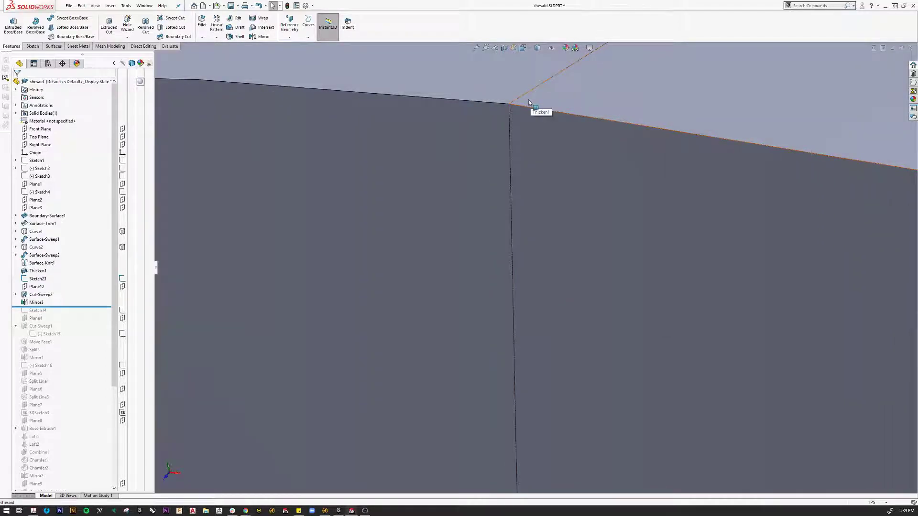
{"action": "scroll", "coordinate": [532, 97], "scroll_direction": "up", "scroll_amount": 10}
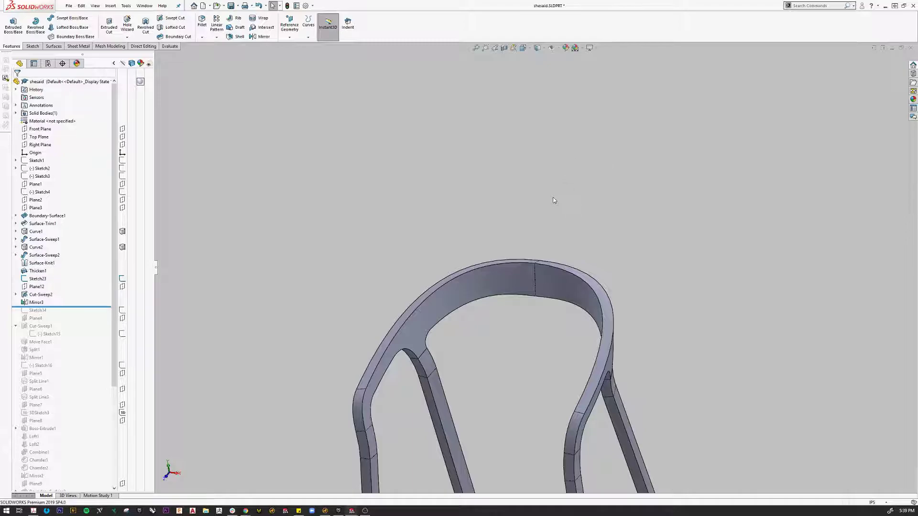
{"action": "scroll", "coordinate": [504, 331], "scroll_direction": "up", "scroll_amount": 8}
{"action": "scroll", "coordinate": [533, 338], "scroll_direction": "down", "scroll_amount": 3}
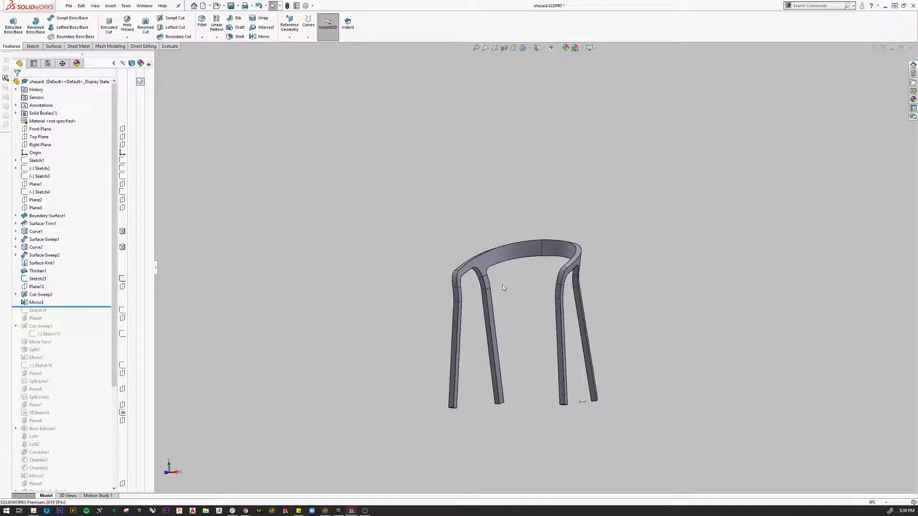
- Expand the solid bodies list, show Sketch1 and Sketch2 with the reference drawings, and compare the frame with the seat outline in the right view
{"action": "double_click", "coordinate": [53, 114]}
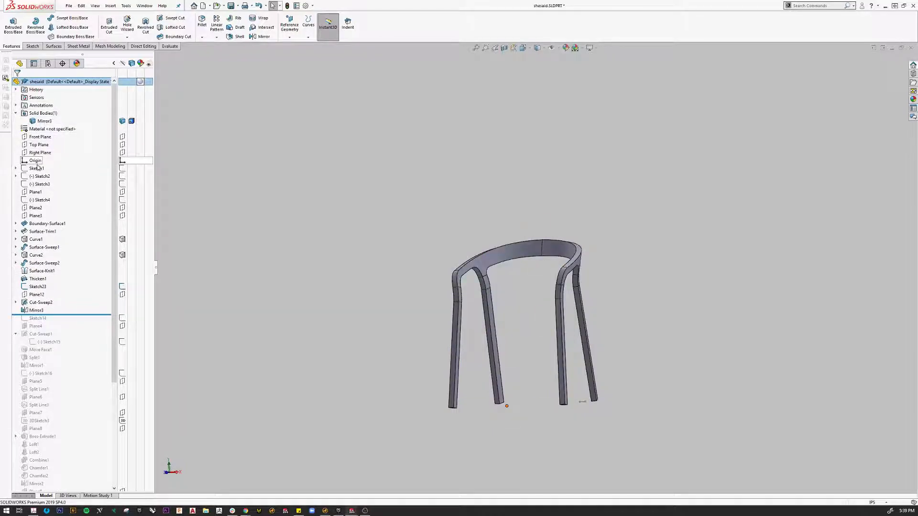
{"action": "left_click", "coordinate": [122, 177]}
{"action": "key", "text": "space"}
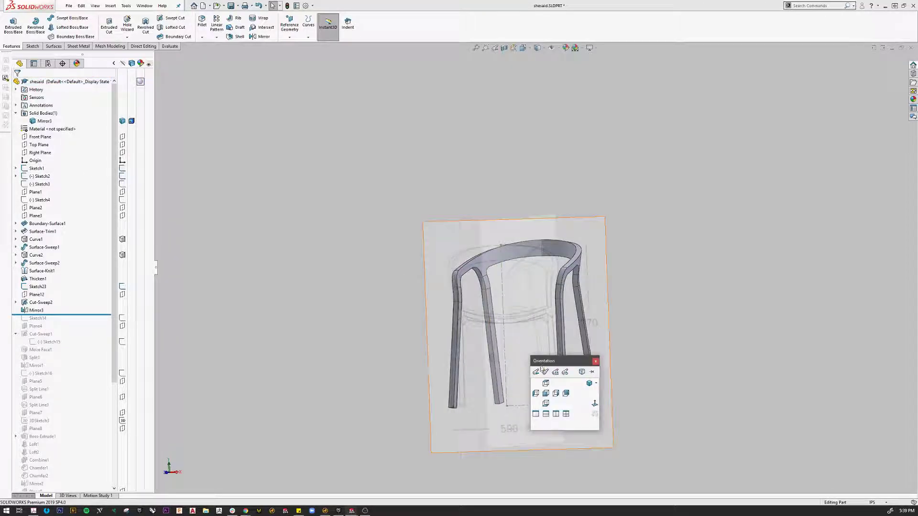
{"action": "left_click", "coordinate": [556, 393]}
{"action": "scroll", "coordinate": [551, 228], "scroll_direction": "down", "scroll_amount": 4}
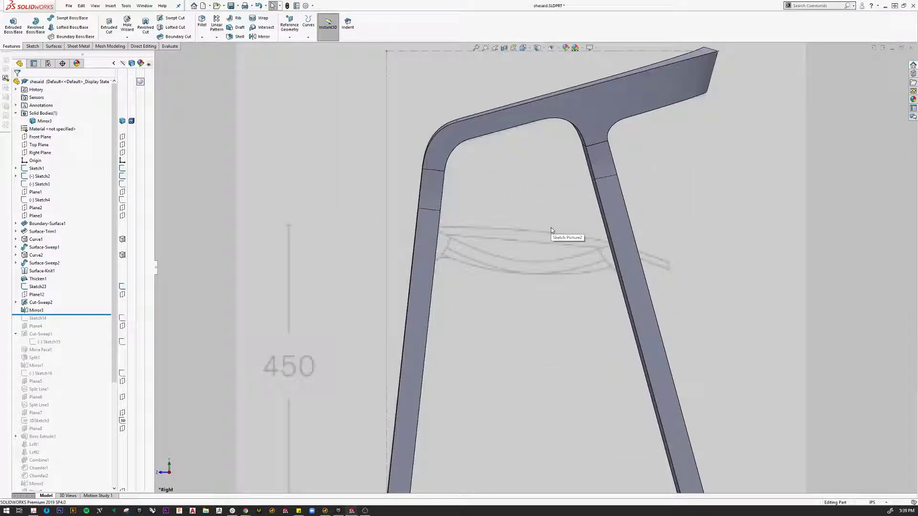
{"action": "scroll", "coordinate": [500, 272], "scroll_direction": "up", "scroll_amount": 2}
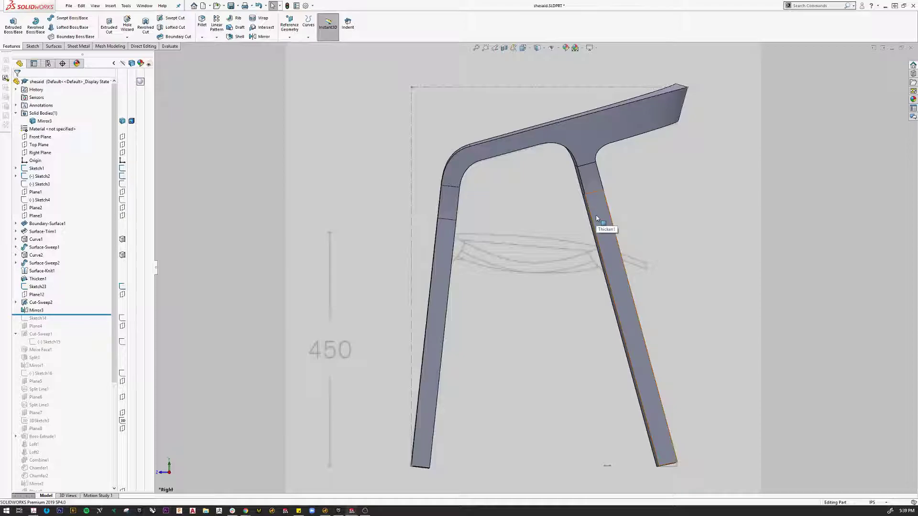
- Switch to Chrome and search Google for "he said she said" in a new tab
{"action": "key", "text": "Tab"}
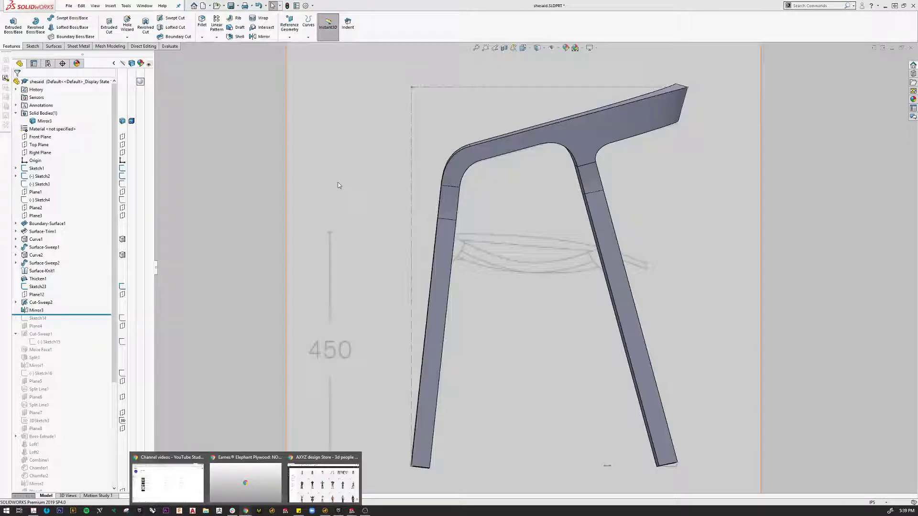
{"action": "left_click", "coordinate": [174, 476]}
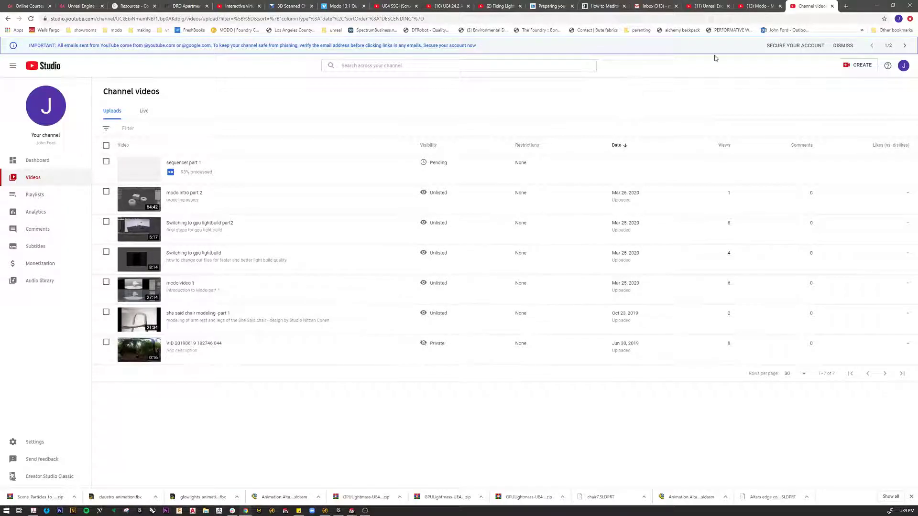
{"action": "left_click", "coordinate": [845, 7]}
{"action": "type", "text": "he"}
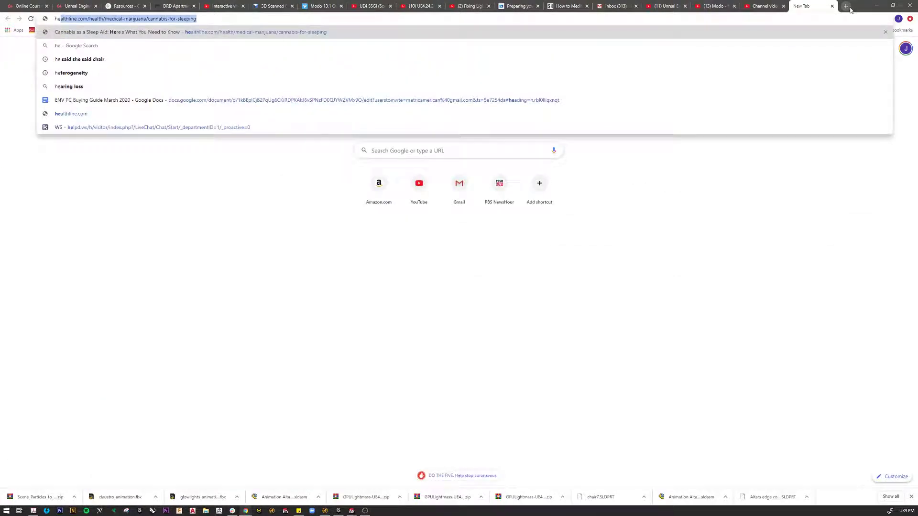
{"action": "type", "text": " said she said"}
{"action": "key", "text": "Return"}
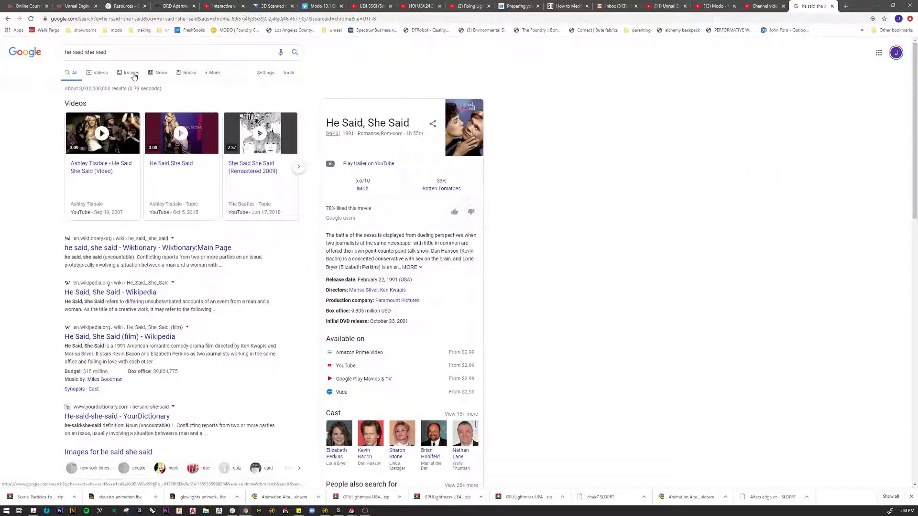
- Refine the Google search to "he said she said chair" and open its image results
{"action": "left_click", "coordinate": [114, 53]}
{"action": "type", "text": "chair"}
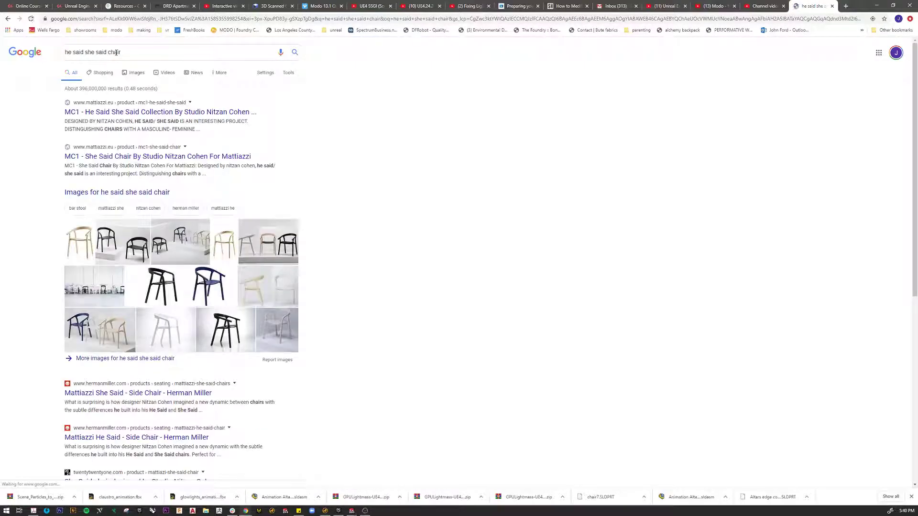
{"action": "left_click", "coordinate": [119, 238]}
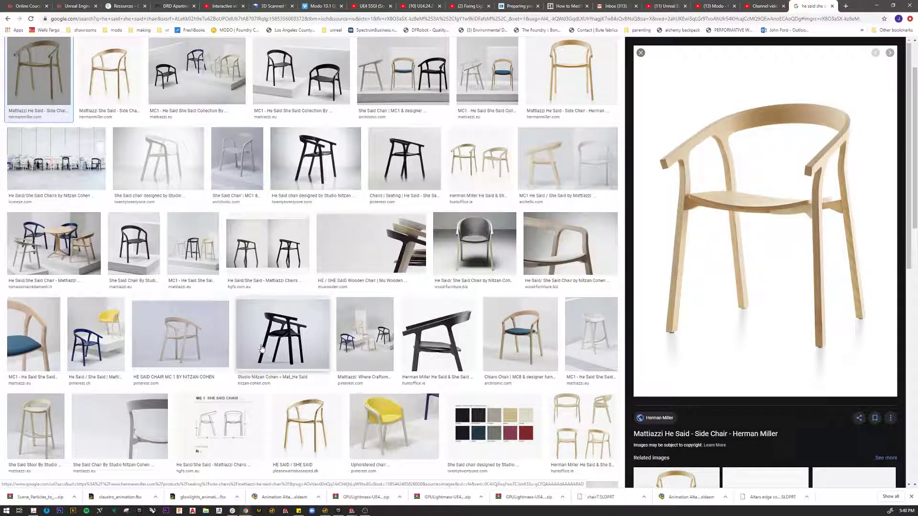
- Browse the chair image results and preview the Architonic pictures to examine the seat's shape
{"action": "scroll", "coordinate": [286, 421], "scroll_direction": "up", "scroll_amount": 2}
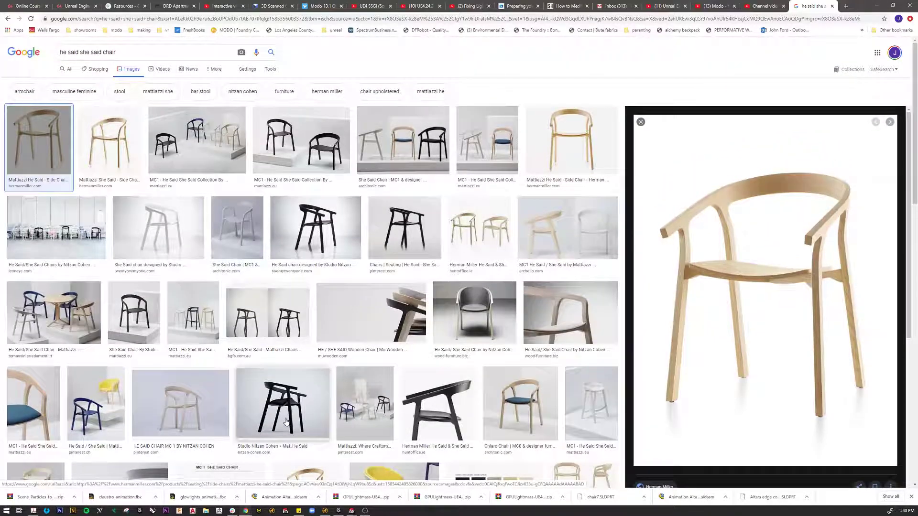
{"action": "scroll", "coordinate": [286, 421], "scroll_direction": "down", "scroll_amount": 7}
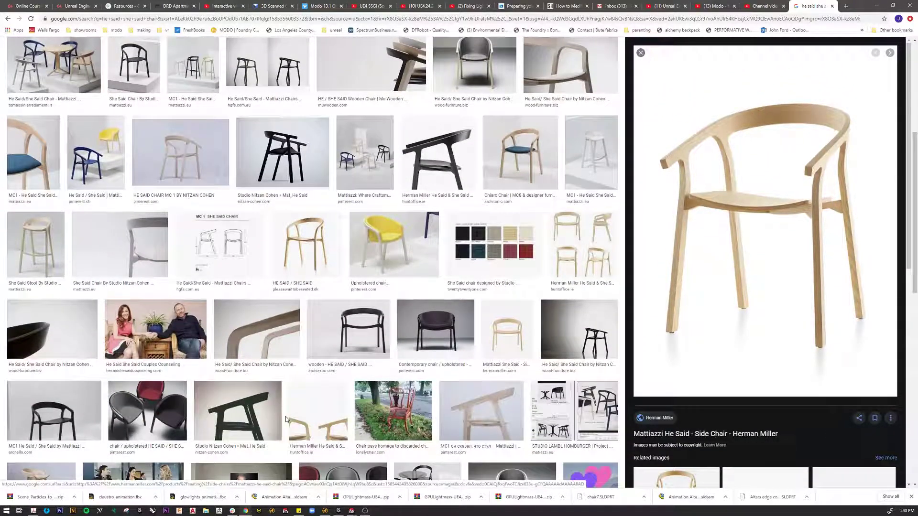
{"action": "scroll", "coordinate": [286, 421], "scroll_direction": "down", "scroll_amount": 3}
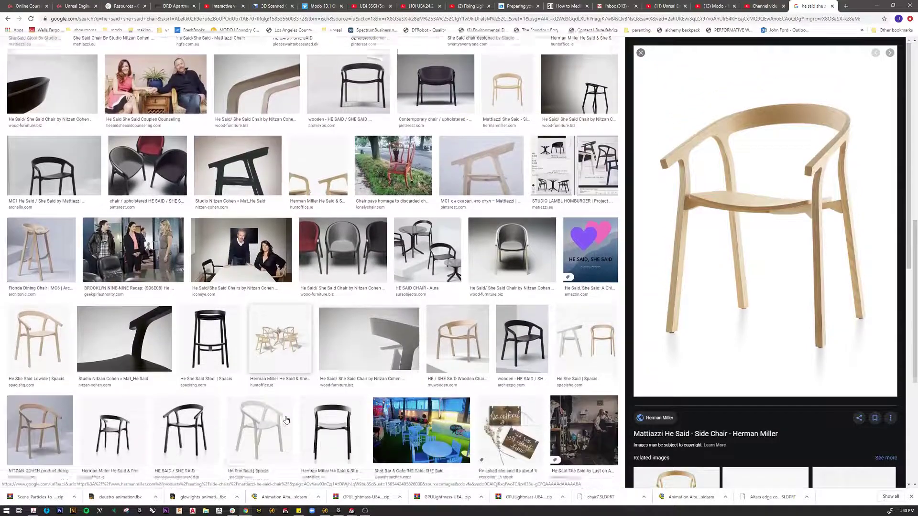
{"action": "scroll", "coordinate": [286, 421], "scroll_direction": "down", "scroll_amount": 7}
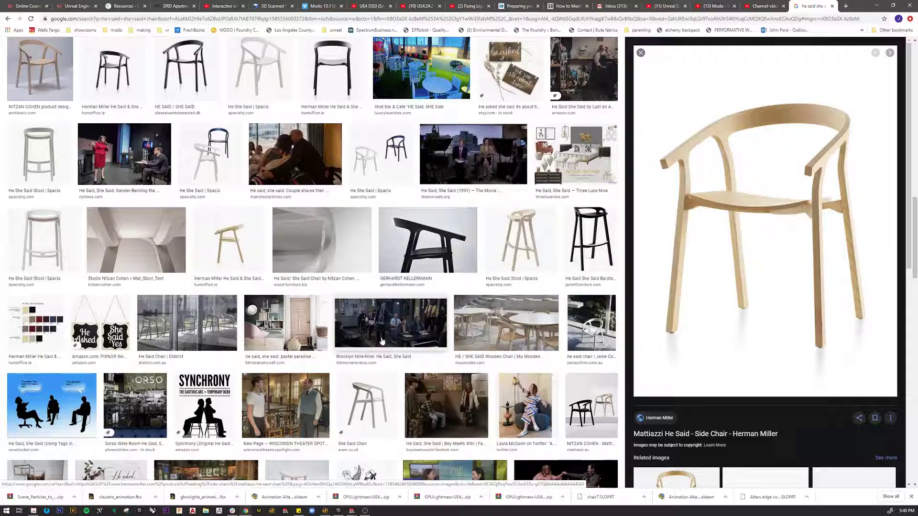
{"action": "scroll", "coordinate": [381, 341], "scroll_direction": "up", "scroll_amount": 4}
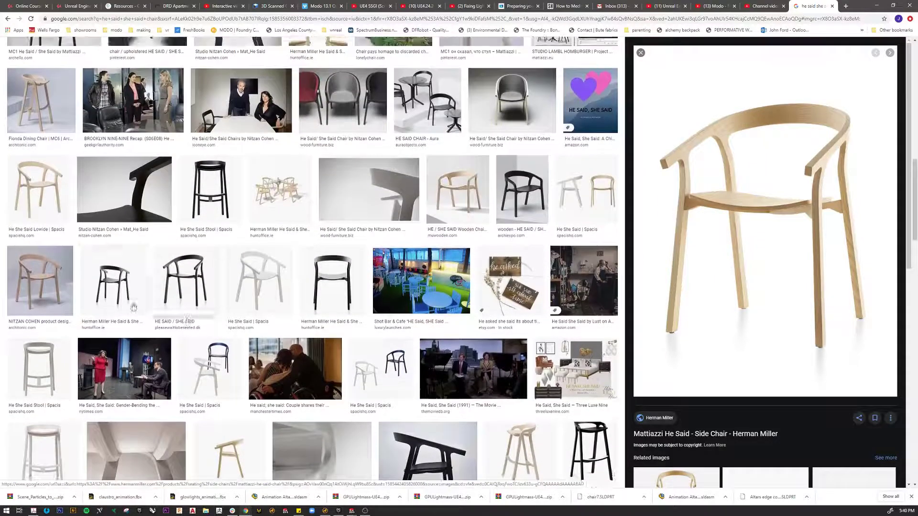
{"action": "left_click", "coordinate": [42, 290]}
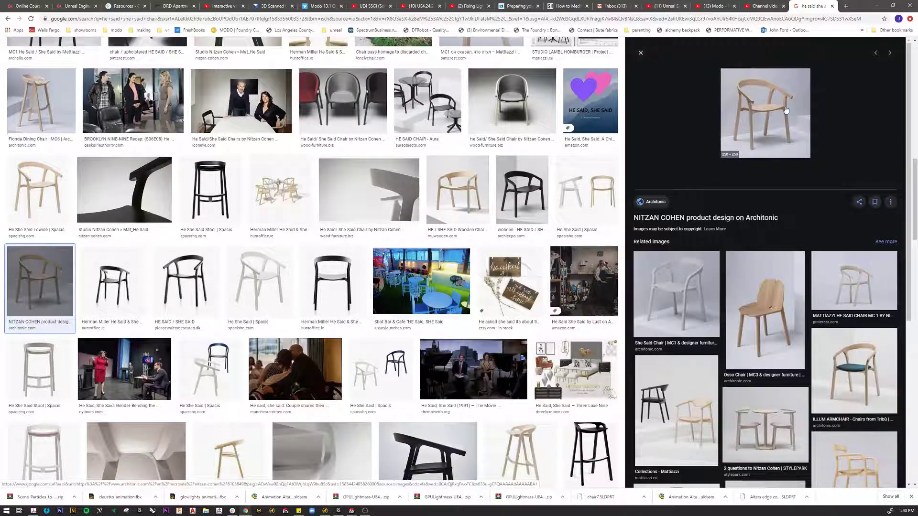
{"action": "left_click", "coordinate": [687, 290]}
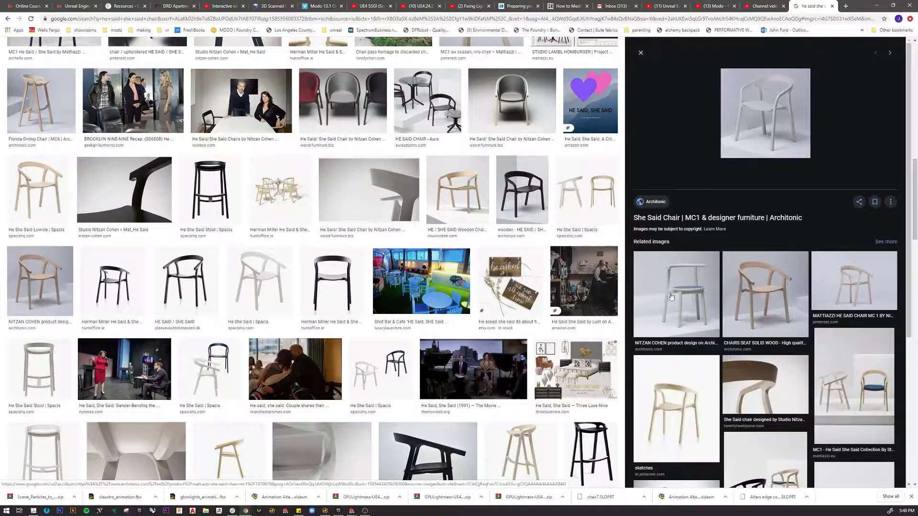
- Open the Architonic product page of the She Said Chair MC1 and look at its photo
{"action": "left_click", "coordinate": [774, 127]}
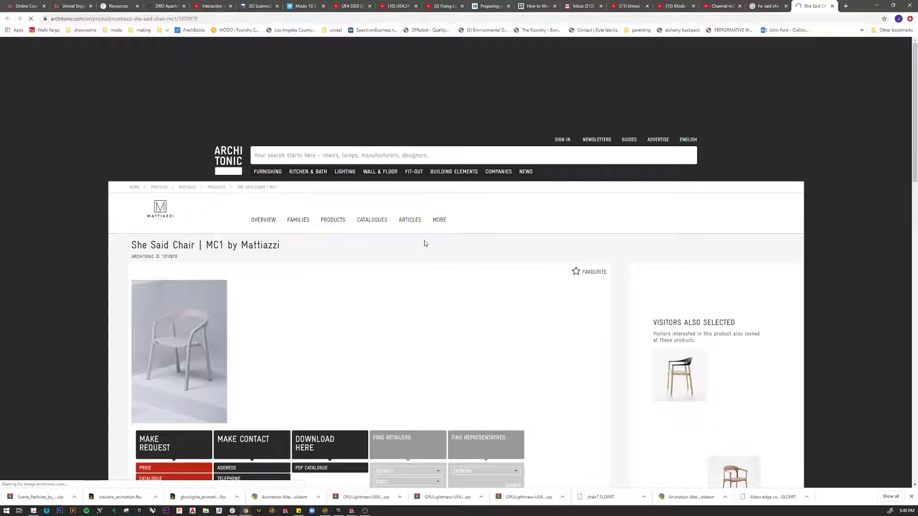
{"action": "scroll", "coordinate": [424, 240], "scroll_direction": "down", "scroll_amount": 5}
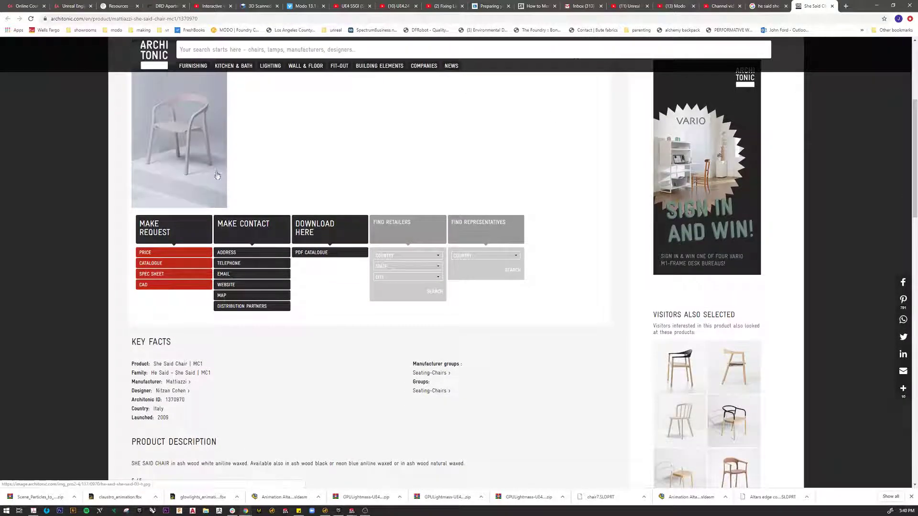
{"action": "scroll", "coordinate": [188, 237], "scroll_direction": "up", "scroll_amount": 2}
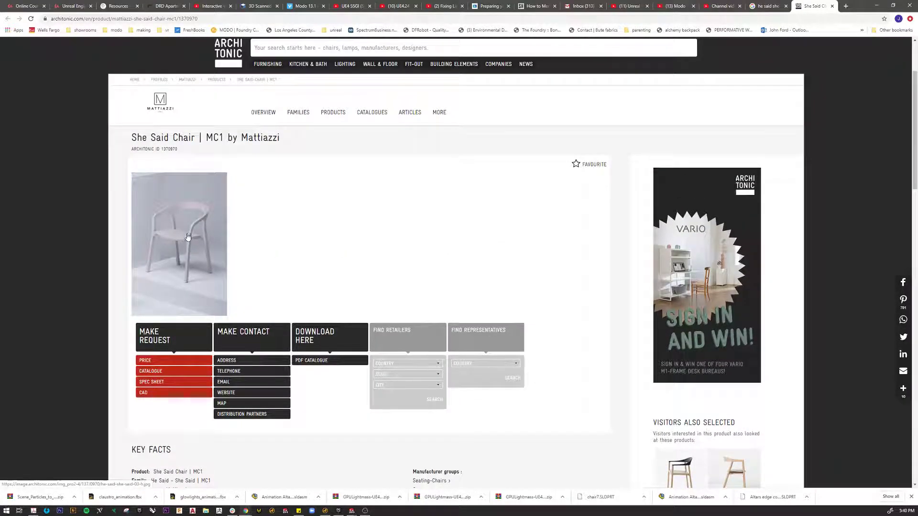
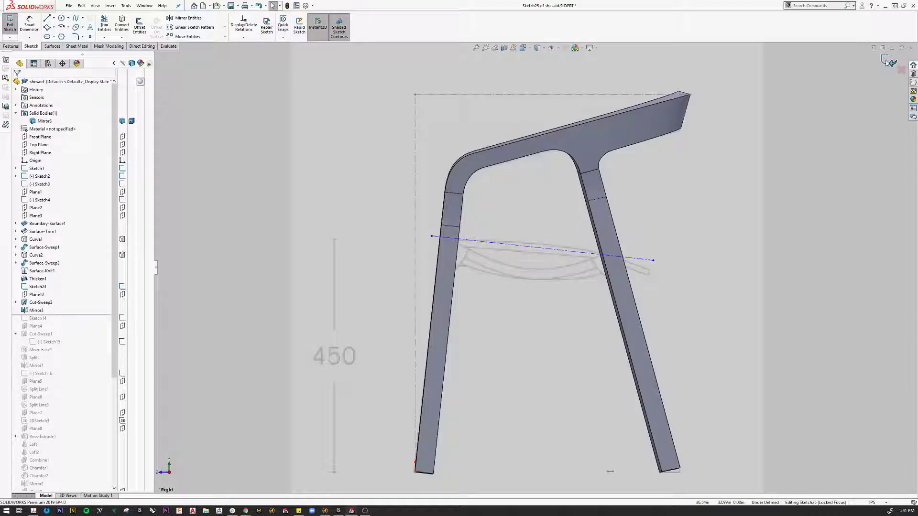
- Close the seat-line sketch and create a reference plane perpendicular to its line, passing through the line's front endpoint
{"action": "left_click", "coordinate": [889, 64]}
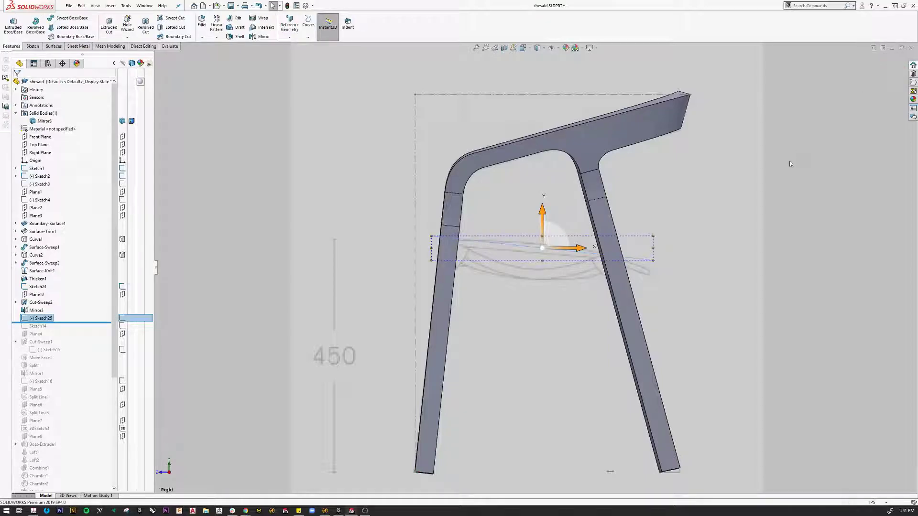
{"action": "left_click", "coordinate": [251, 139]}
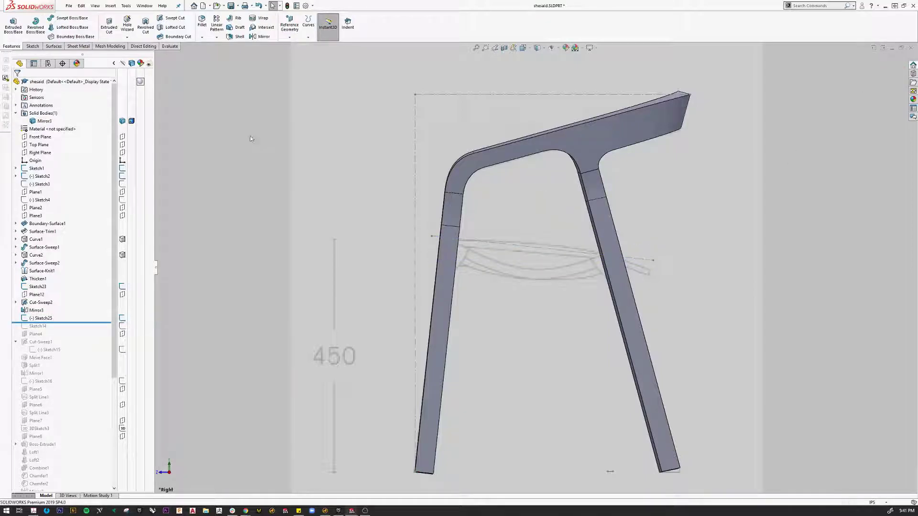
{"action": "left_click", "coordinate": [295, 37]}
{"action": "left_click", "coordinate": [298, 47]}
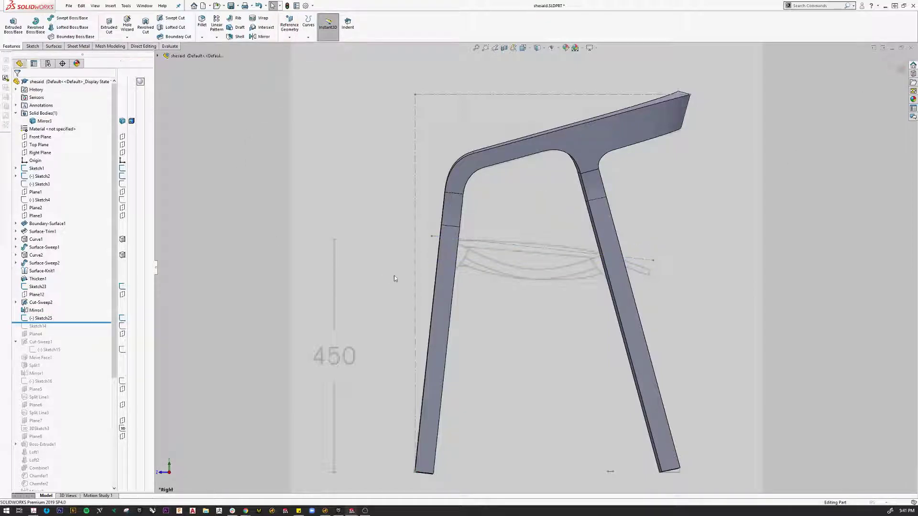
{"action": "left_click", "coordinate": [432, 237]}
{"action": "left_click", "coordinate": [437, 239]}
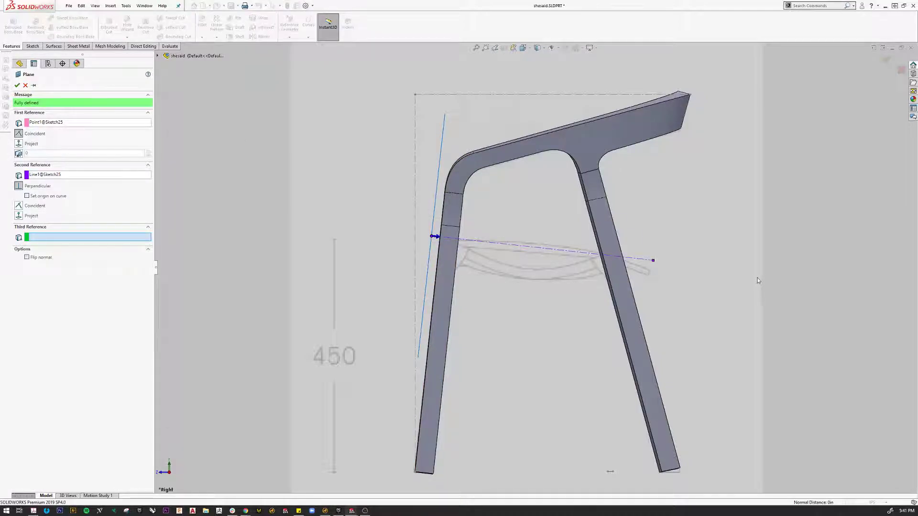
{"action": "left_click", "coordinate": [18, 85]}
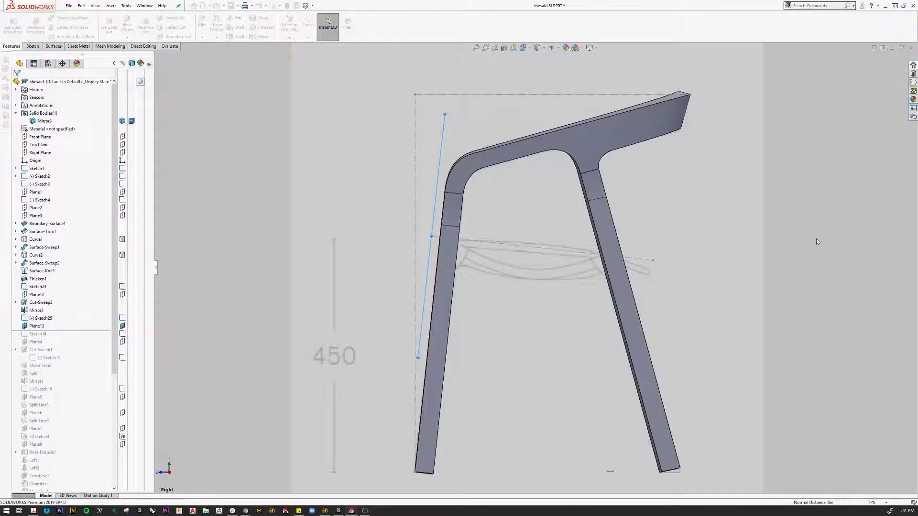
- Hide Sketch1 and Sketch2 with their reference drawings
{"action": "scroll", "coordinate": [541, 286], "scroll_direction": "up", "scroll_amount": 2}
{"action": "middle_click_drag", "start_coordinate": [541, 286], "coordinate": [550, 199]}
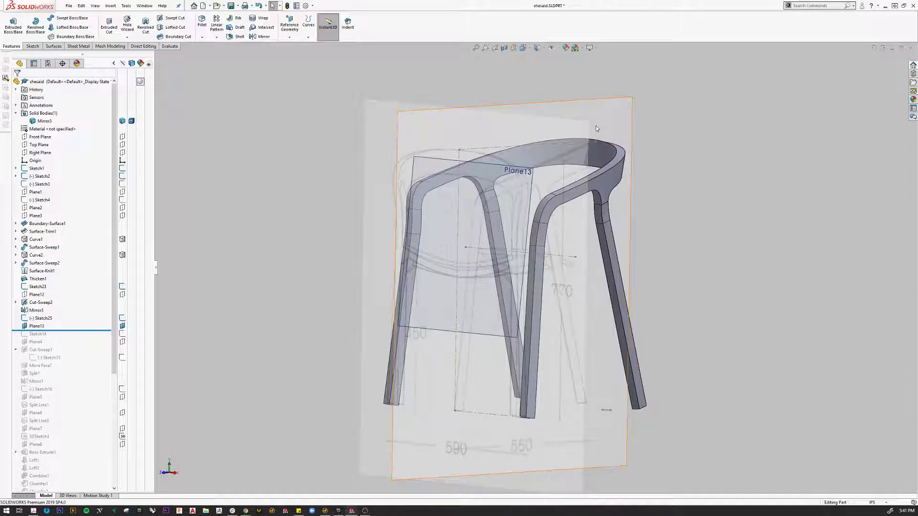
{"action": "left_click", "coordinate": [36, 168]}
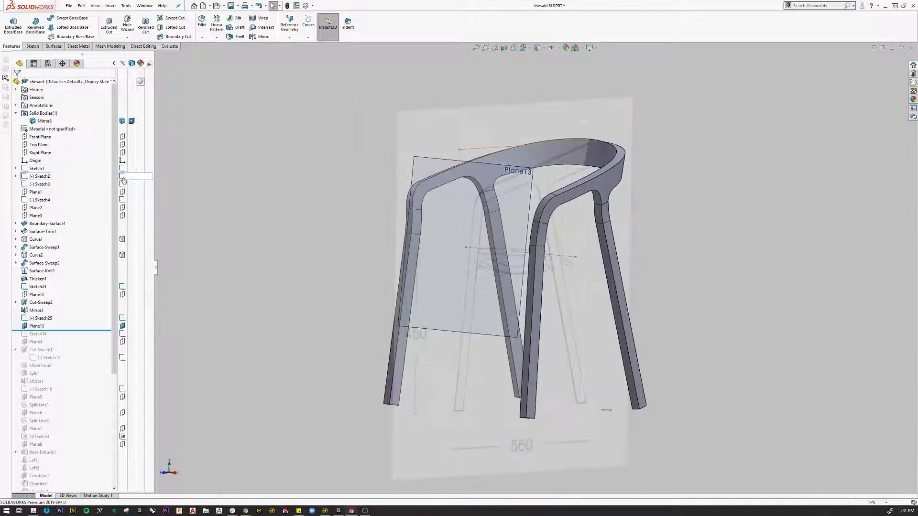
{"action": "left_click", "coordinate": [123, 176]}
- On the new plane, sketch a two-point spline about 9.1 in long from near the seat line's front end to the right-hand leg
{"action": "middle_click_drag", "start_coordinate": [357, 345], "coordinate": [496, 406]}
{"action": "left_click", "coordinate": [522, 359]}
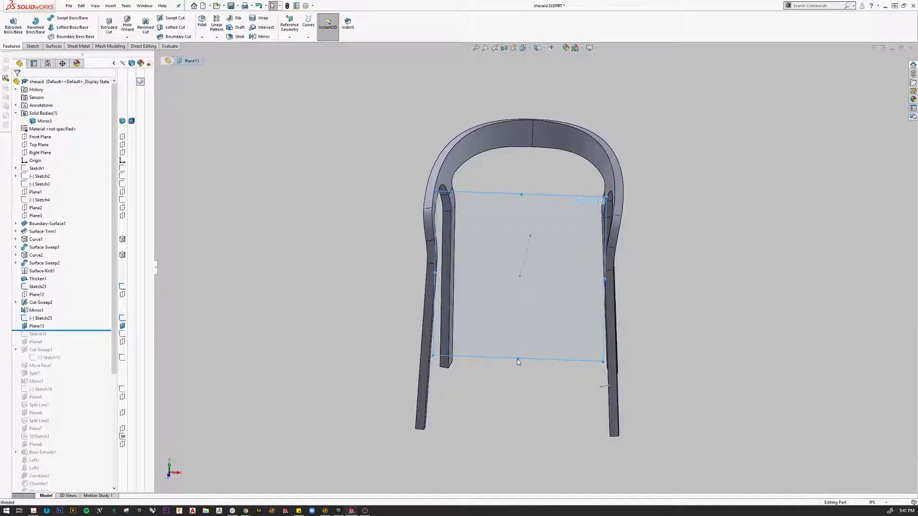
{"action": "left_click", "coordinate": [550, 339]}
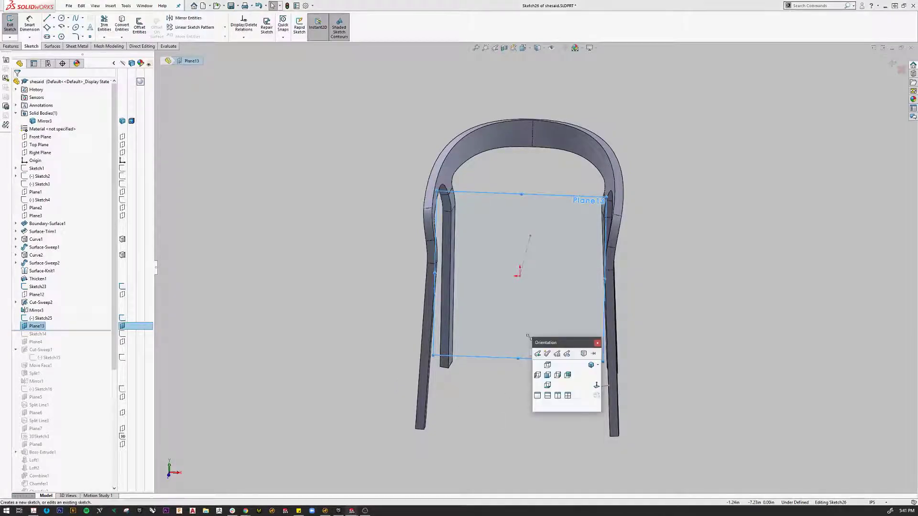
{"action": "key", "text": "space"}
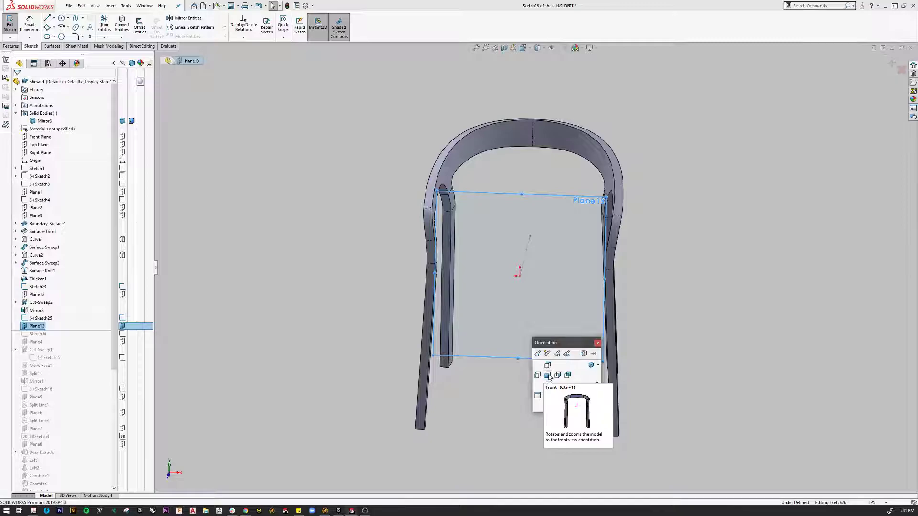
{"action": "left_click", "coordinate": [547, 376]}
{"action": "left_click", "coordinate": [76, 17]}
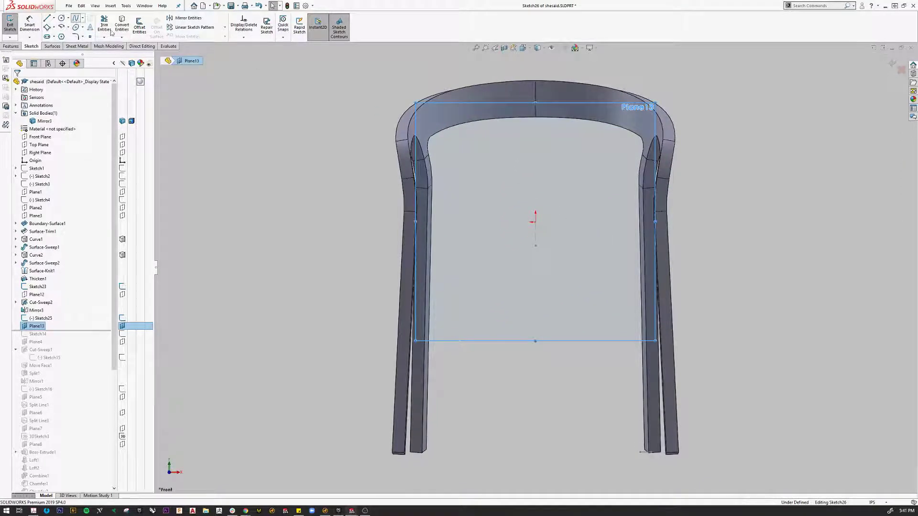
{"action": "left_click", "coordinate": [536, 225]}
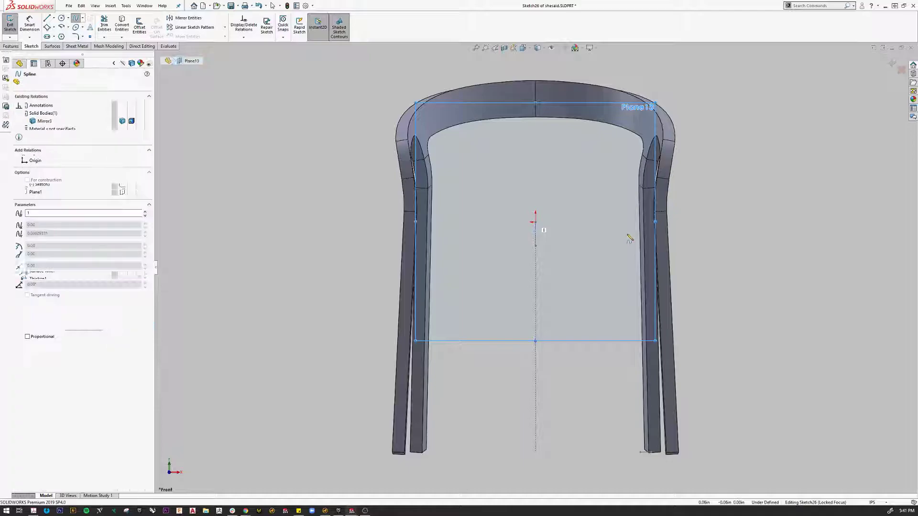
{"action": "left_click", "coordinate": [645, 207]}
{"action": "right_click", "coordinate": [646, 207]}
{"action": "scroll", "coordinate": [615, 236], "scroll_direction": "down", "scroll_amount": 3}
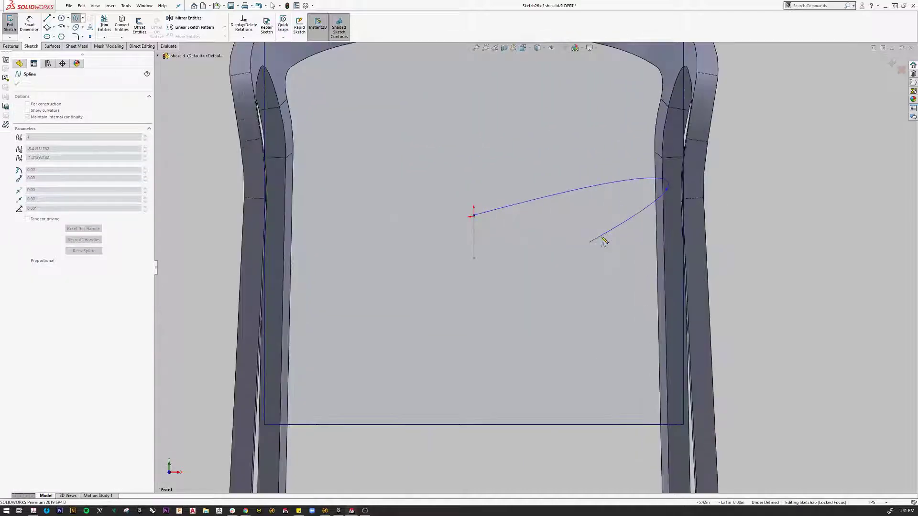
{"action": "key", "text": "Escape"}
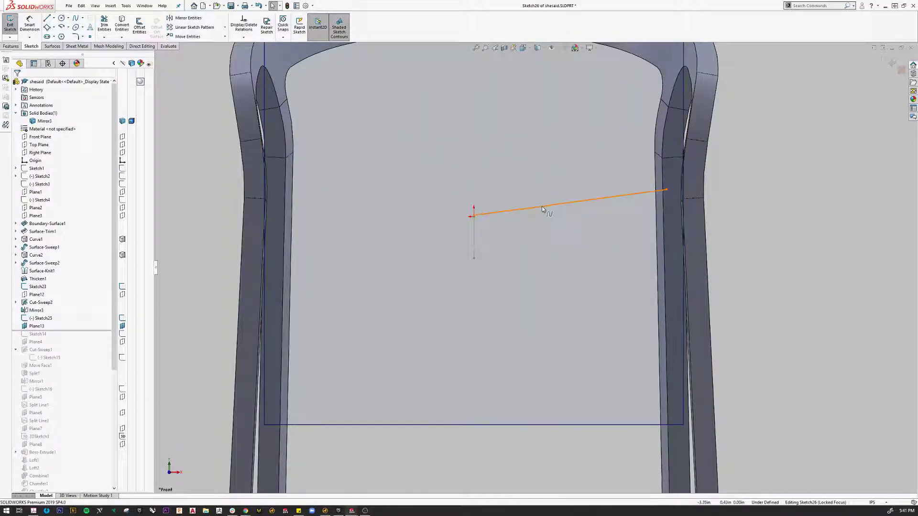
- Bend the spline with its start handle, make that handle horizontal, and move the outer endpoint slightly farther out over the leg
{"action": "left_click", "coordinate": [543, 215]}
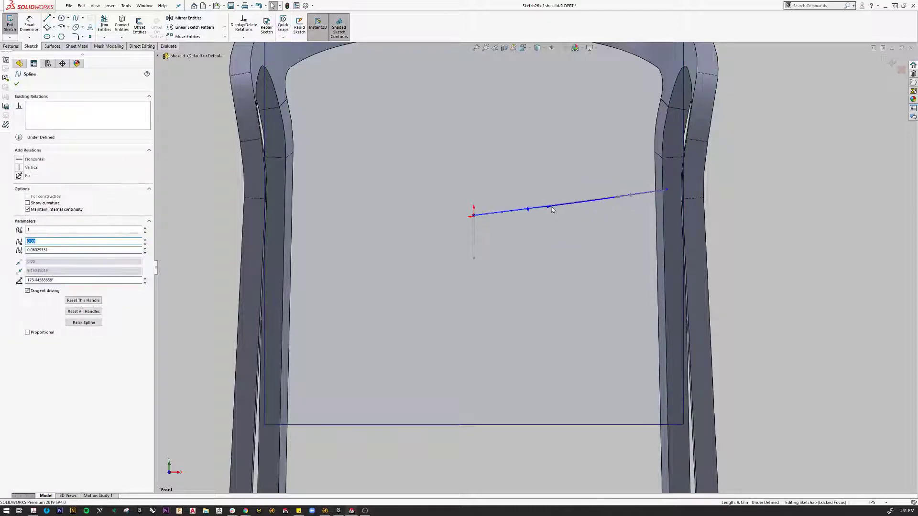
{"action": "left_click_drag", "start_coordinate": [549, 213], "coordinate": [555, 218]}
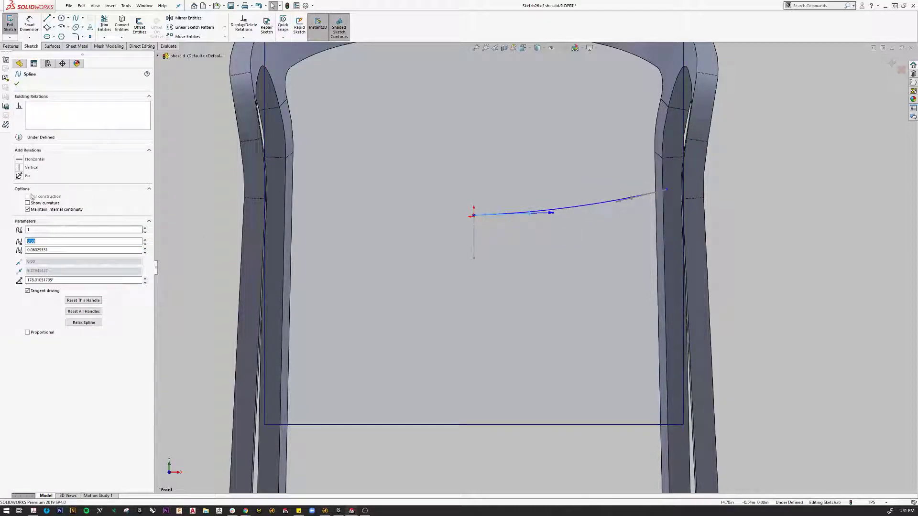
{"action": "left_click", "coordinate": [20, 161]}
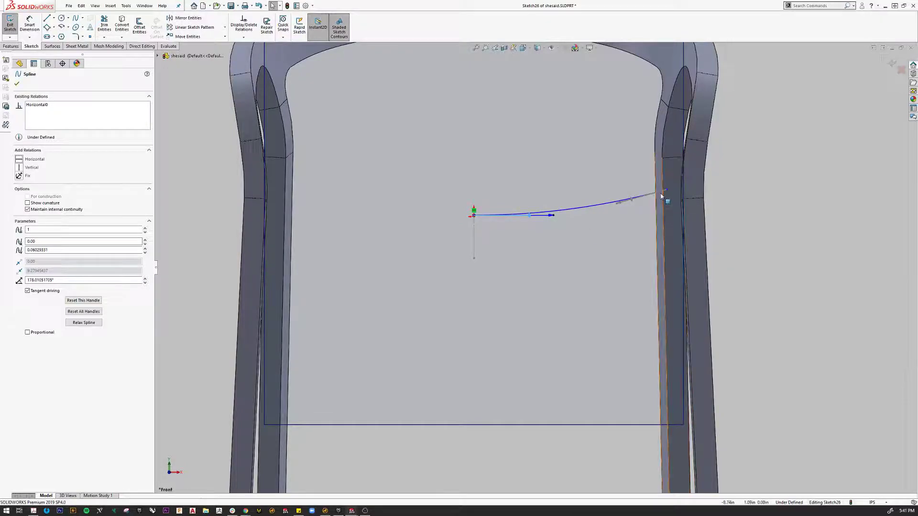
{"action": "mouse_move", "coordinate": [685, 191]}
{"action": "left_mouse_down"}
{"action": "mouse_move", "coordinate": [694, 188]}
{"action": "mouse_move", "coordinate": [677, 188]}
{"action": "left_mouse_up"}
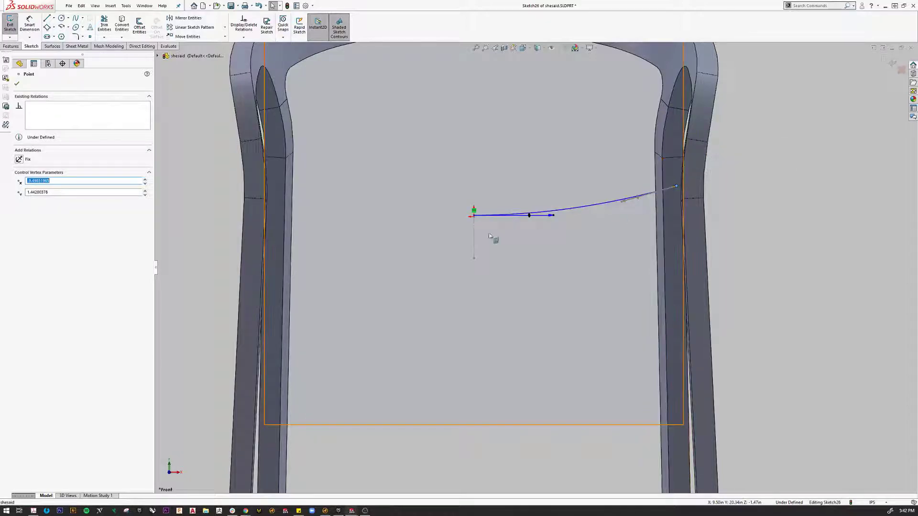
- Make the spline's inner endpoint coincident with the front endpoint of the seat line
{"action": "scroll", "coordinate": [481, 223], "scroll_direction": "up", "scroll_amount": 5}
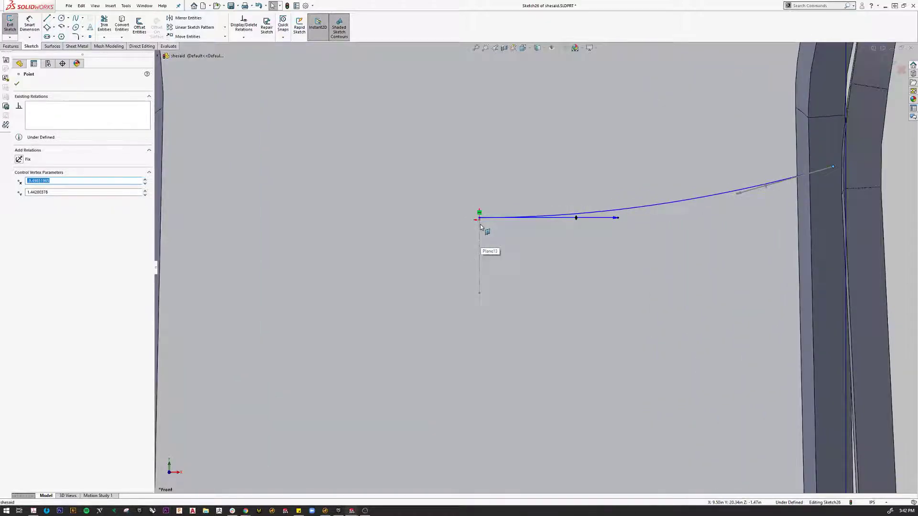
{"action": "scroll", "coordinate": [481, 223], "scroll_direction": "down", "scroll_amount": 1}
{"action": "left_click", "coordinate": [475, 220]}
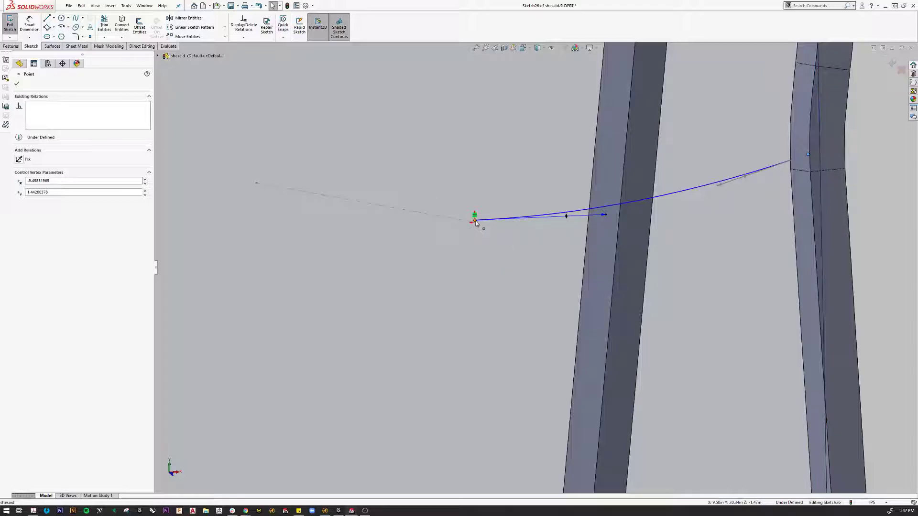
{"action": "left_click", "coordinate": [474, 222], "text": "ctrl"}
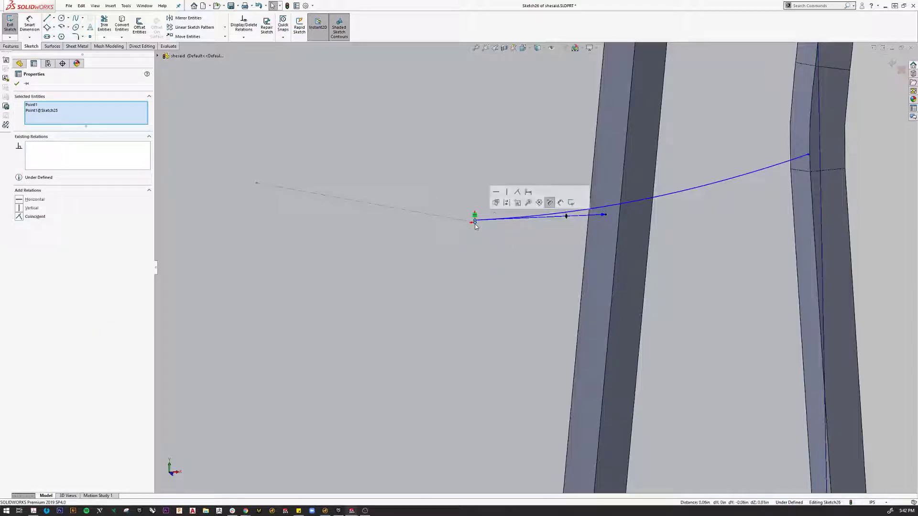
{"action": "left_click", "coordinate": [519, 193]}
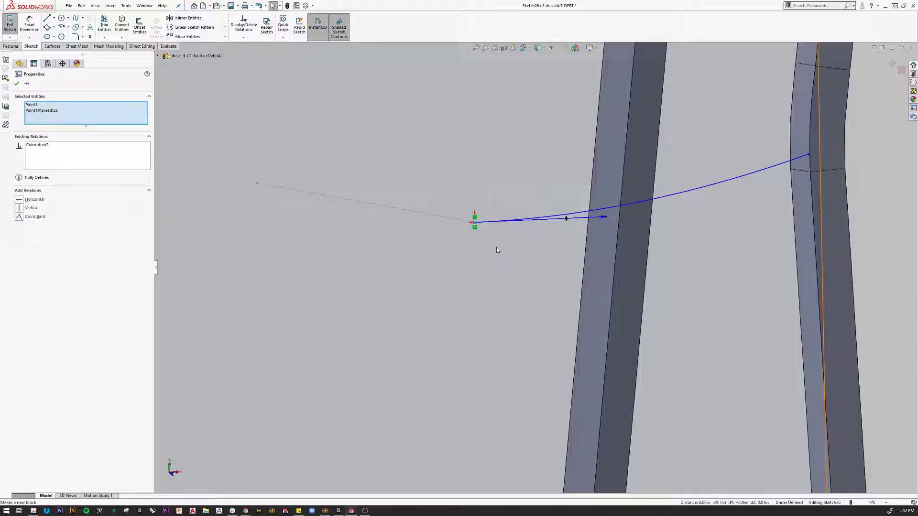
- Draw a vertical construction line up from the spline's inner endpoint and mirror the spline about it
{"action": "scroll", "coordinate": [502, 259], "scroll_direction": "down", "scroll_amount": 4}
{"action": "key", "text": "ctrl+8"}
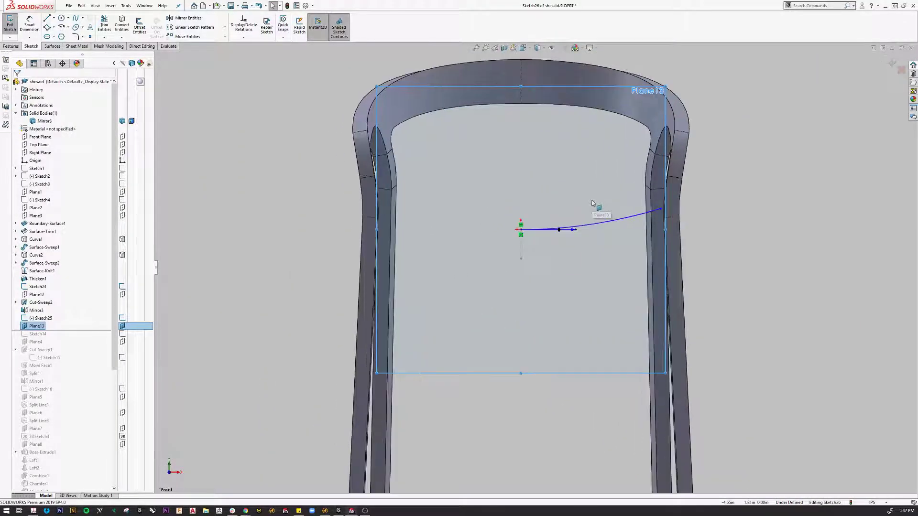
{"action": "left_click", "coordinate": [53, 19]}
{"action": "left_click", "coordinate": [52, 34]}
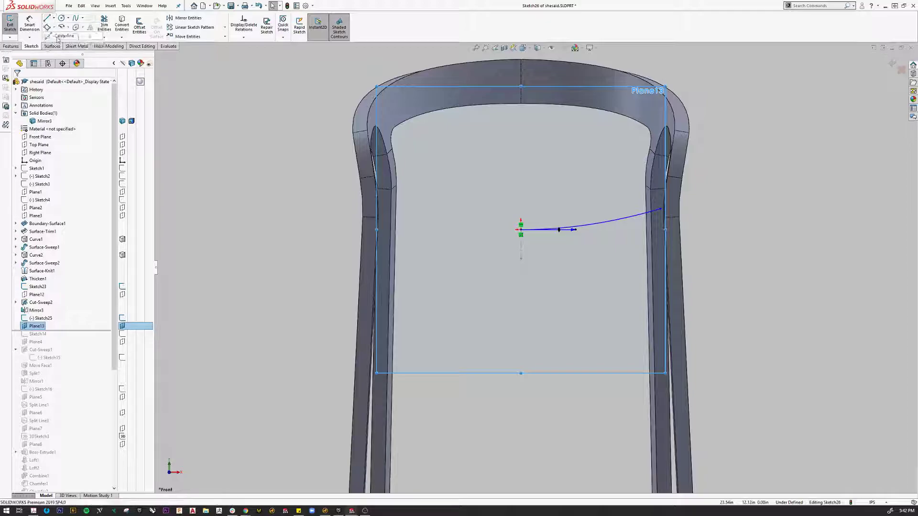
{"action": "left_click", "coordinate": [521, 230]}
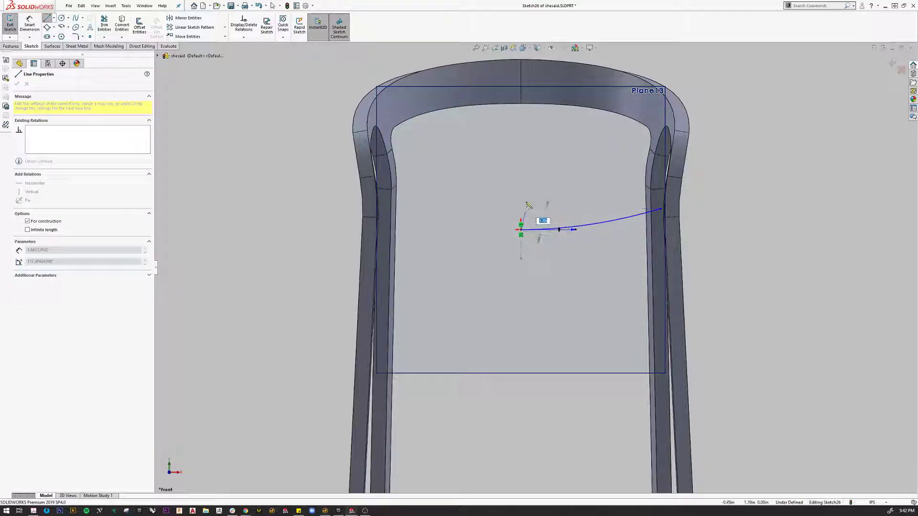
{"action": "left_click", "coordinate": [521, 201]}
{"action": "key", "text": "Escape"}
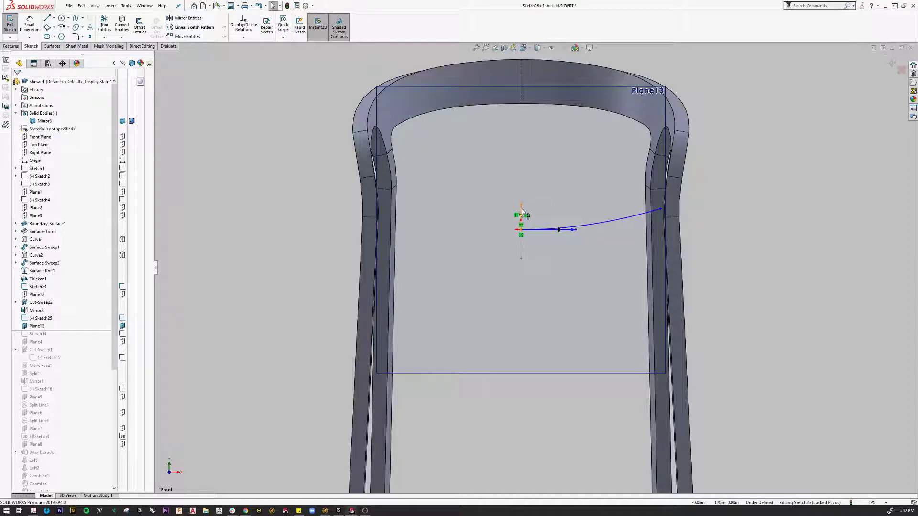
{"action": "left_click_drag", "start_coordinate": [472, 167], "coordinate": [748, 280]}
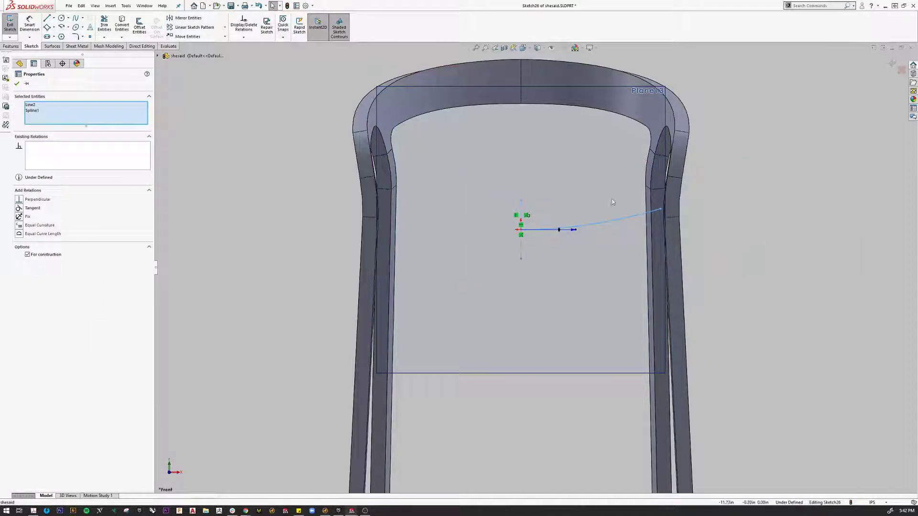
{"action": "left_click", "coordinate": [187, 19]}
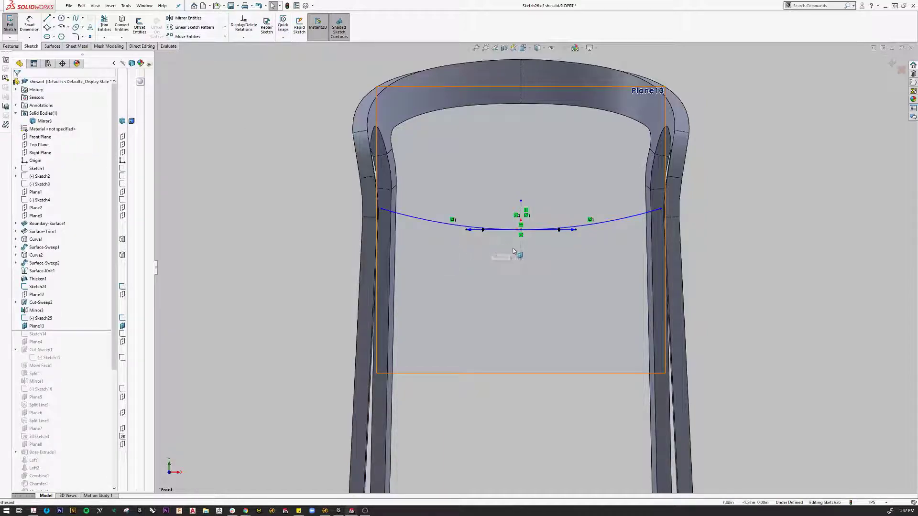
- Extrude the mirrored profile as a blind surface 20 in toward the back of the chair
{"action": "middle_click_drag", "start_coordinate": [517, 252], "coordinate": [487, 309]}
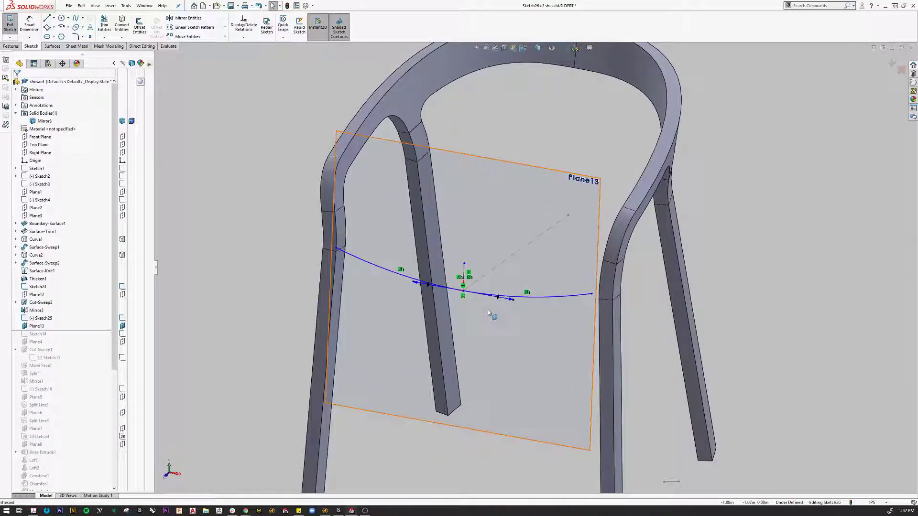
{"action": "key", "text": "space"}
{"action": "left_click", "coordinate": [507, 337]}
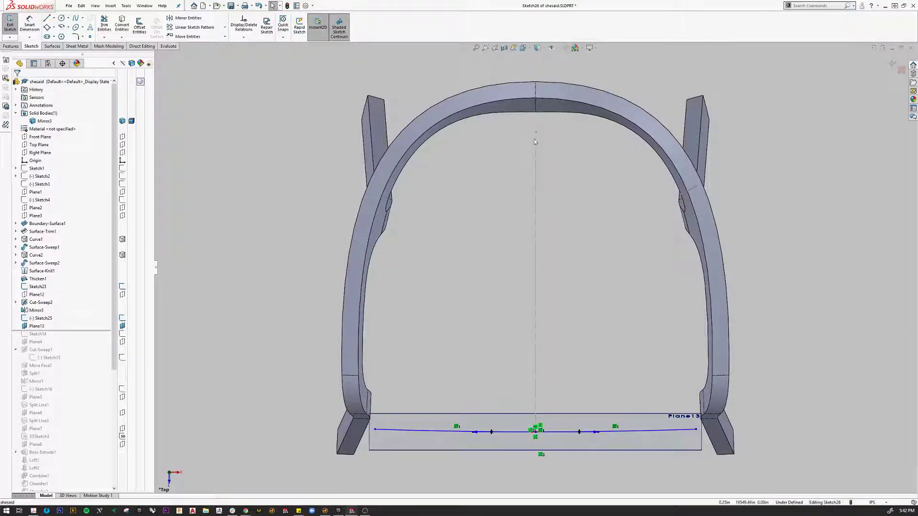
{"action": "mouse_move", "coordinate": [505, 304]}
{"action": "middle_mouse_down"}
{"action": "mouse_move", "coordinate": [523, 173]}
{"action": "mouse_move", "coordinate": [437, 89]}
{"action": "mouse_move", "coordinate": [447, 186]}
{"action": "middle_mouse_up"}
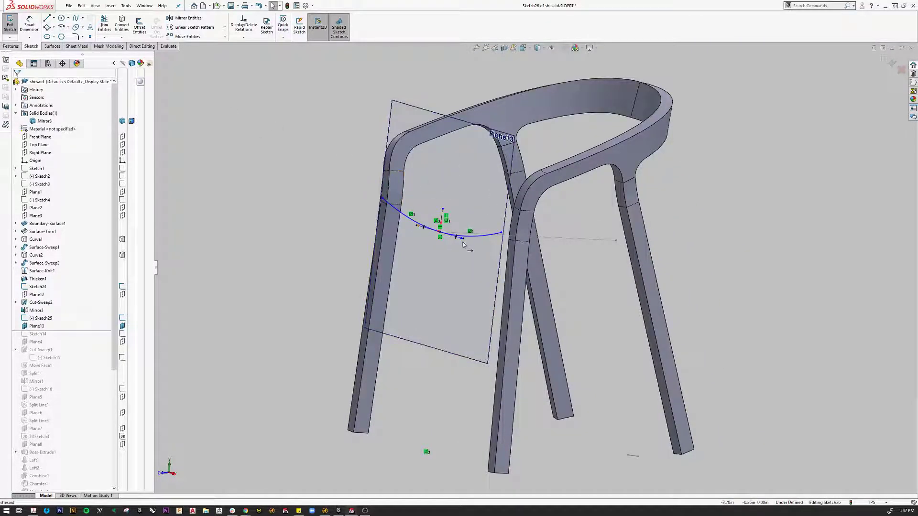
{"action": "left_click", "coordinate": [53, 46]}
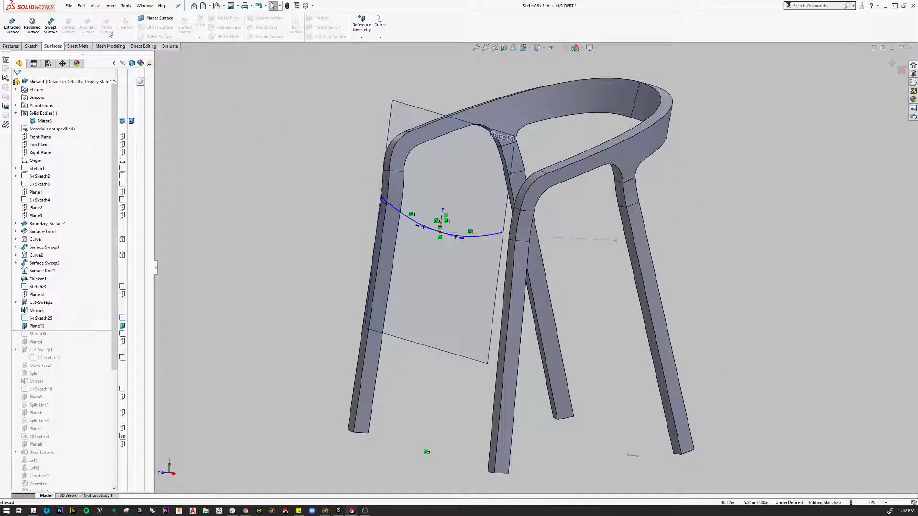
{"action": "left_click", "coordinate": [20, 30]}
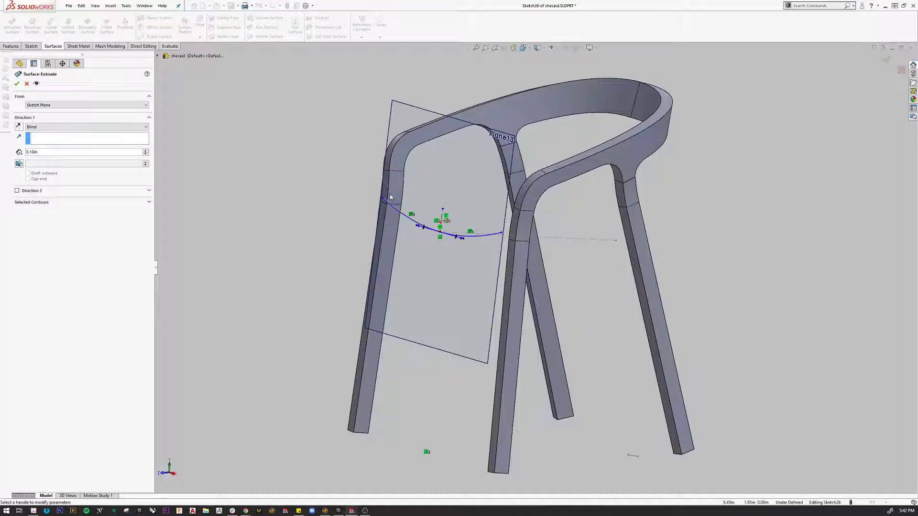
{"action": "left_click_drag", "start_coordinate": [450, 223], "coordinate": [669, 242]}
{"action": "middle_click_drag", "start_coordinate": [670, 242], "coordinate": [582, 306]}
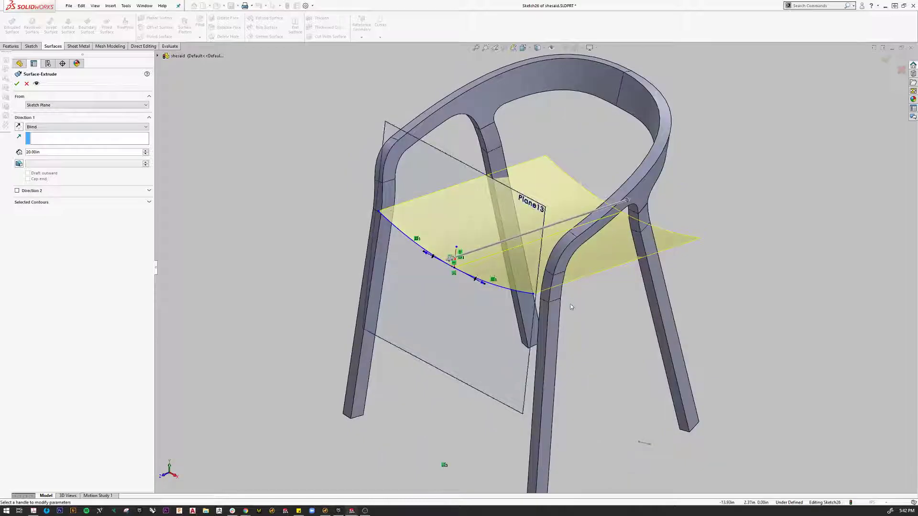
{"action": "key", "text": "ctrl+5"}
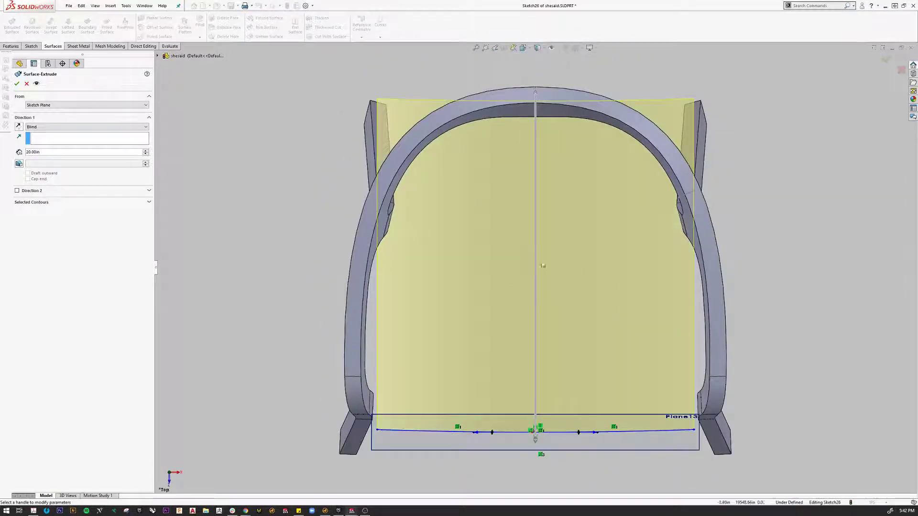
{"action": "scroll", "coordinate": [512, 247], "scroll_direction": "up", "scroll_amount": 1}
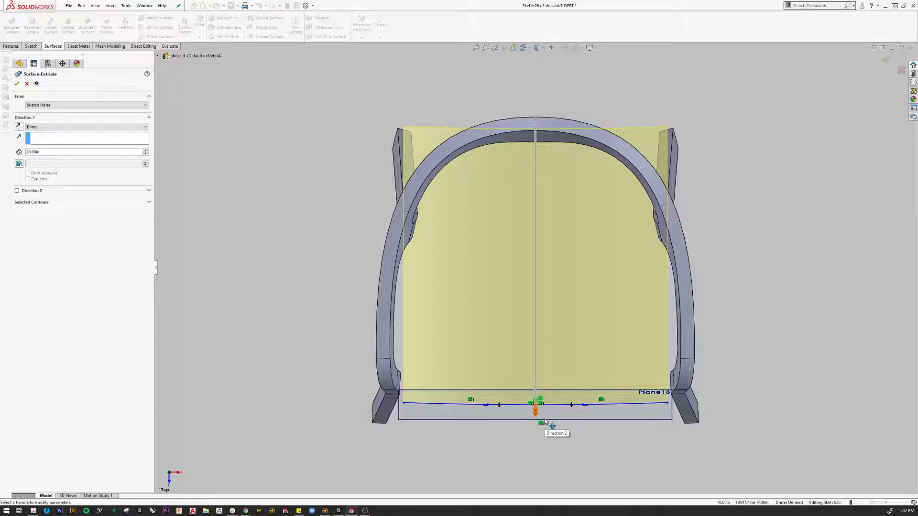
{"action": "left_click", "coordinate": [16, 84]}
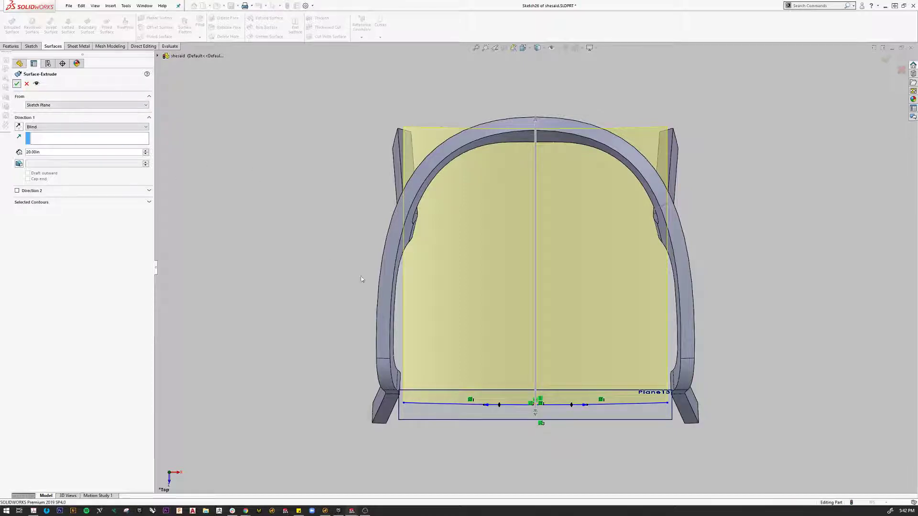
- Hide Plane13, the sketch plane of the seat's front profile
{"action": "middle_click_drag", "start_coordinate": [342, 347], "coordinate": [641, 344]}
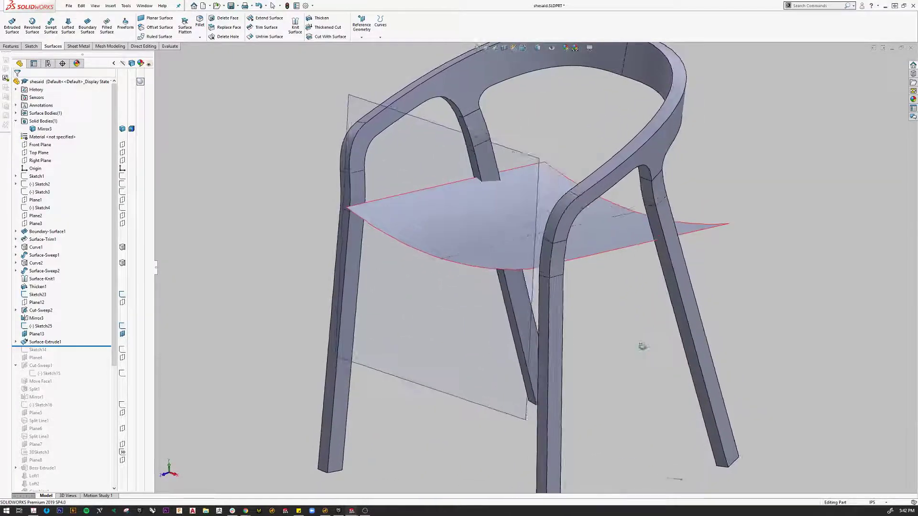
{"action": "left_click", "coordinate": [468, 150]}
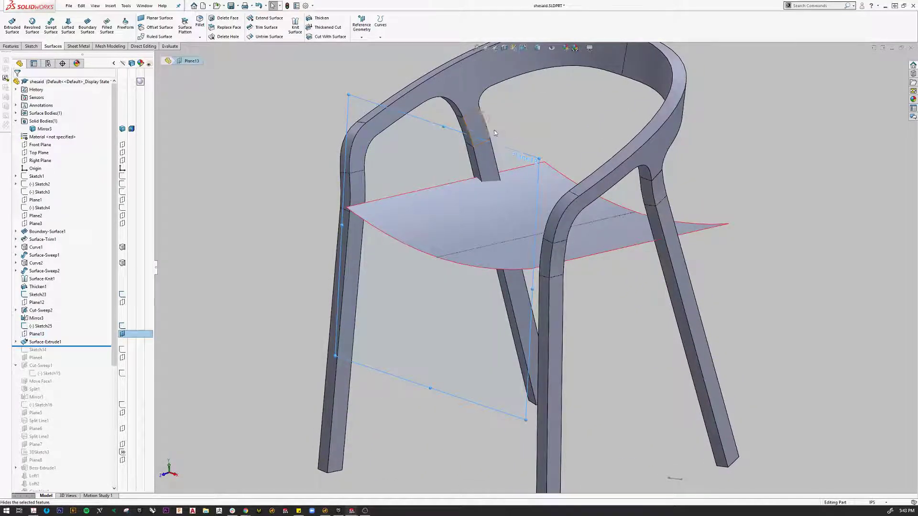
{"action": "key", "text": "Escape"}
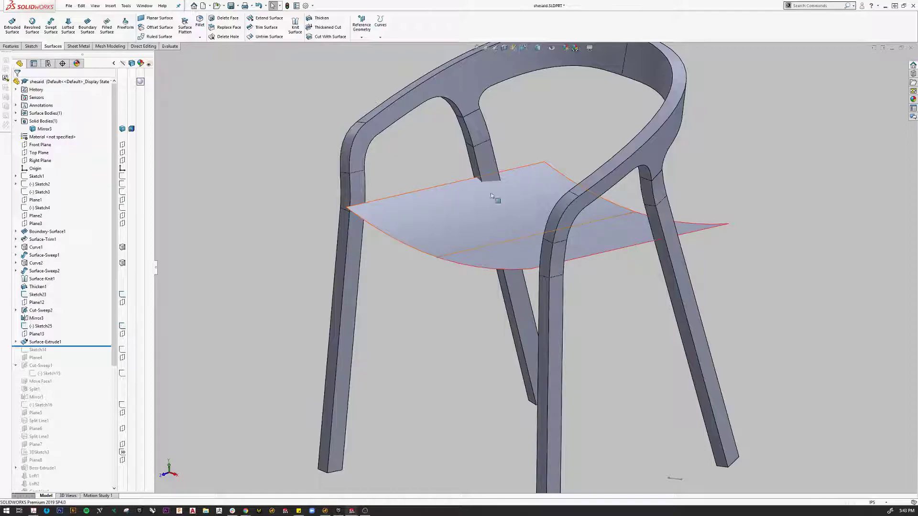
- On the Top Plane, sketch a three-line open half outline of the seat, about 9.1 in wide and 19.2 in deep, starting and ending on the centre line
{"action": "mouse_move", "coordinate": [486, 316]}
{"action": "middle_mouse_down"}
{"action": "mouse_move", "coordinate": [488, 296]}
{"action": "mouse_move", "coordinate": [574, 293]}
{"action": "mouse_move", "coordinate": [494, 302]}
{"action": "mouse_move", "coordinate": [496, 332]}
{"action": "middle_mouse_up"}
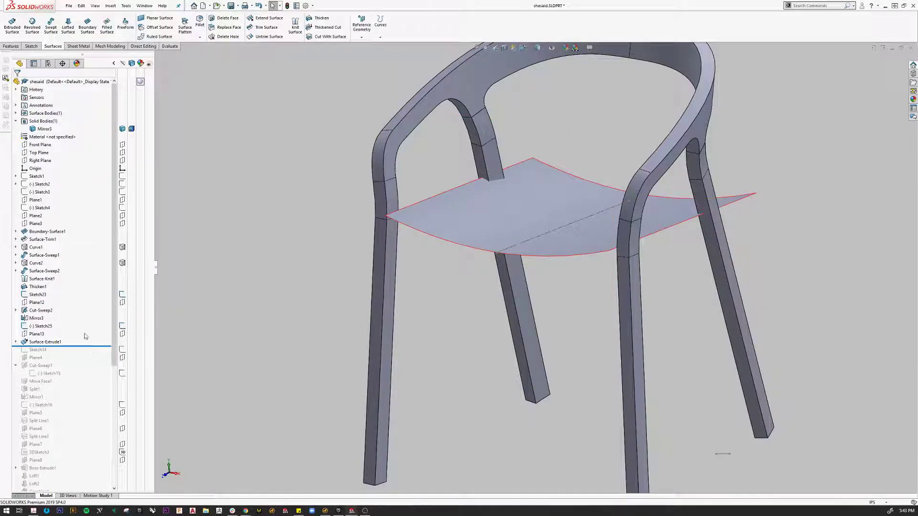
{"action": "left_click", "coordinate": [41, 152]}
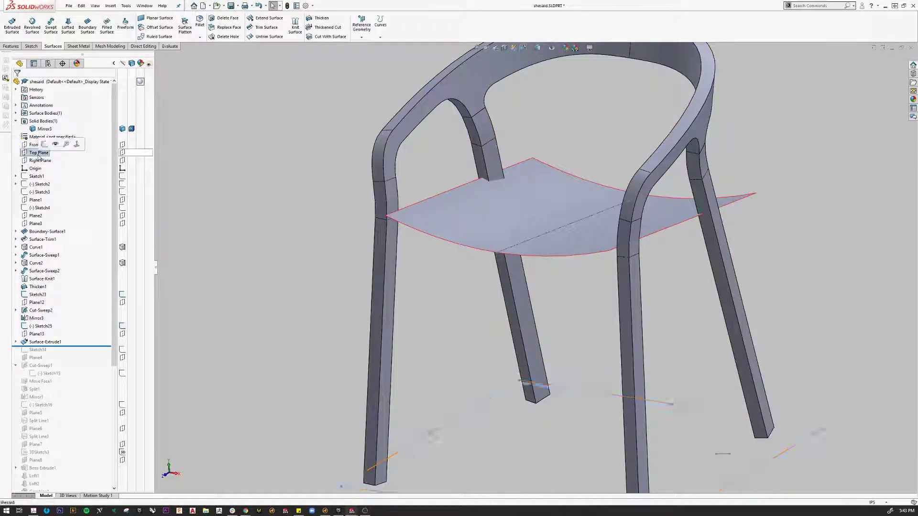
{"action": "left_click", "coordinate": [44, 144]}
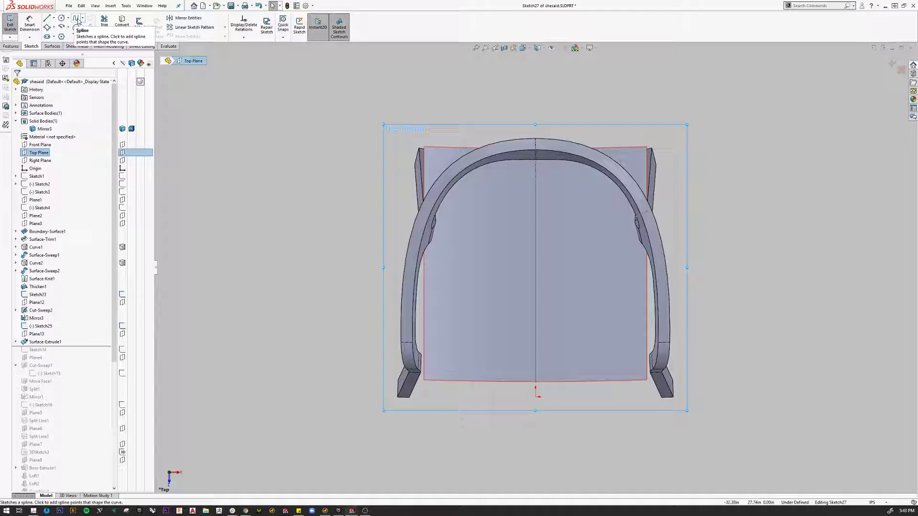
{"action": "left_click", "coordinate": [46, 18]}
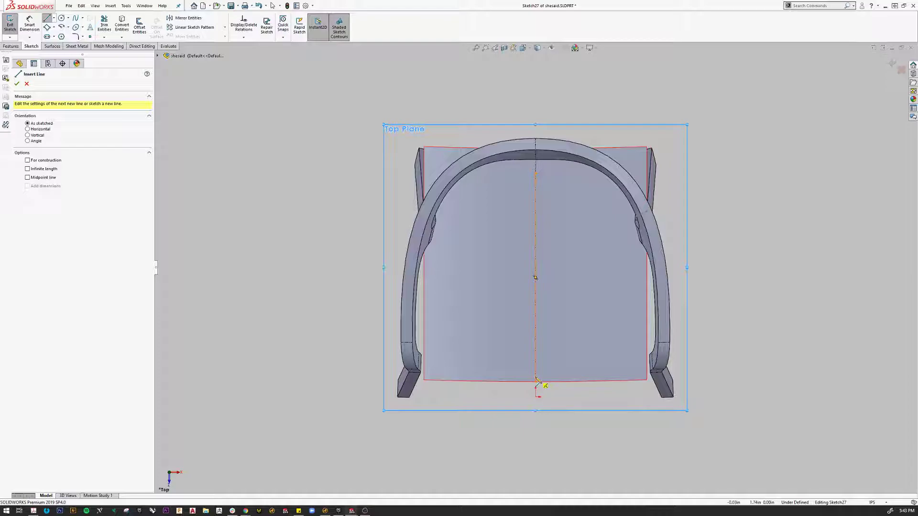
{"action": "left_click", "coordinate": [536, 379]}
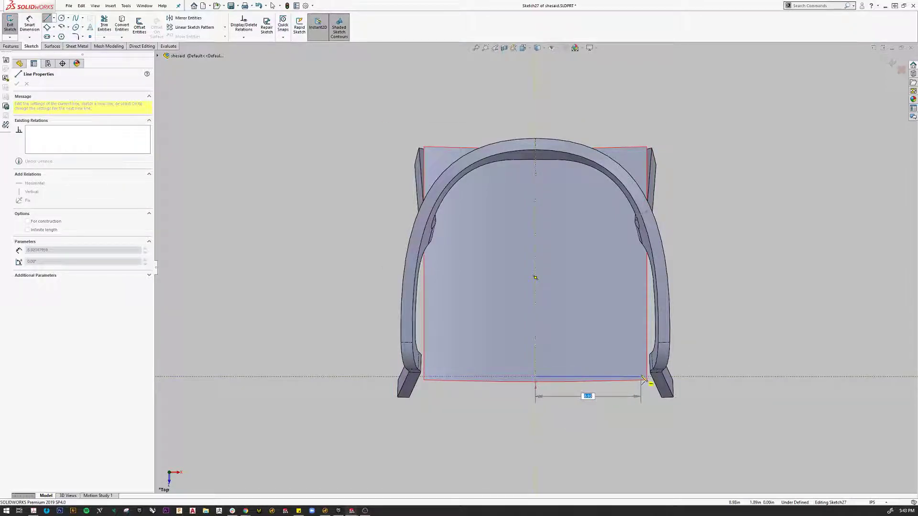
{"action": "left_click", "coordinate": [643, 378]}
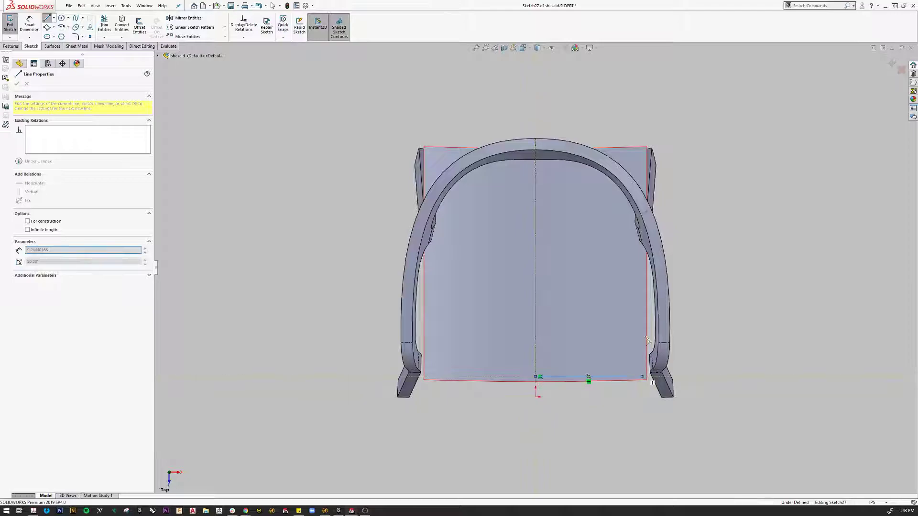
{"action": "left_click", "coordinate": [642, 151]}
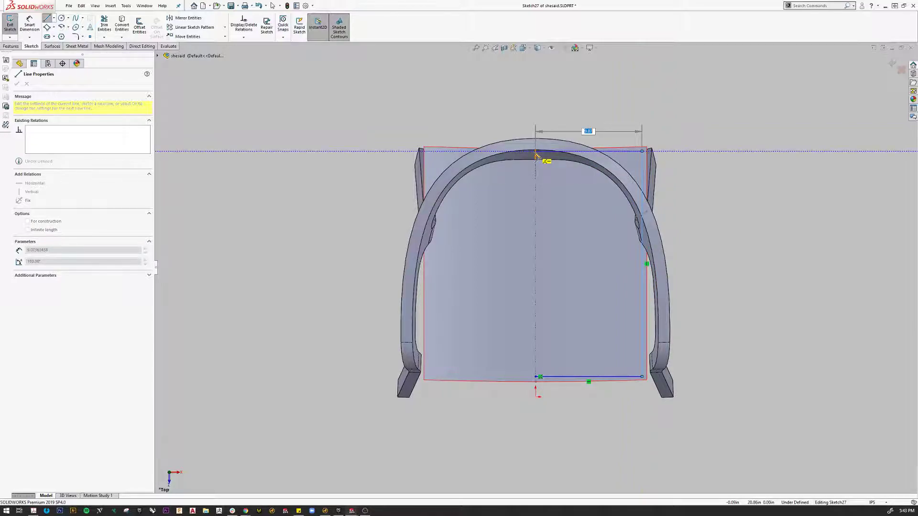
{"action": "left_click", "coordinate": [535, 154]}
{"action": "right_click", "coordinate": [541, 156]}
{"action": "left_click", "coordinate": [564, 219]}
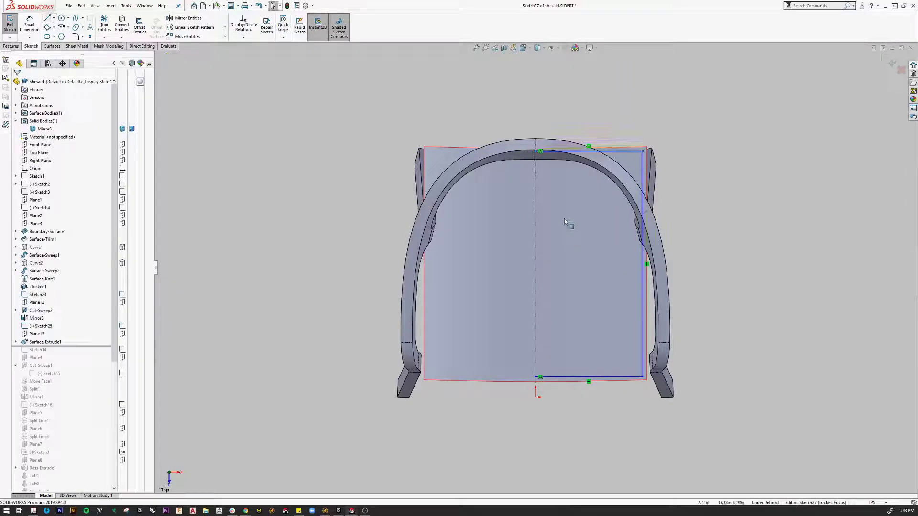
- Fillet the front outer corner of the half outline with a 1 in radius
{"action": "left_click", "coordinate": [75, 38]}
{"action": "left_click", "coordinate": [643, 377]}
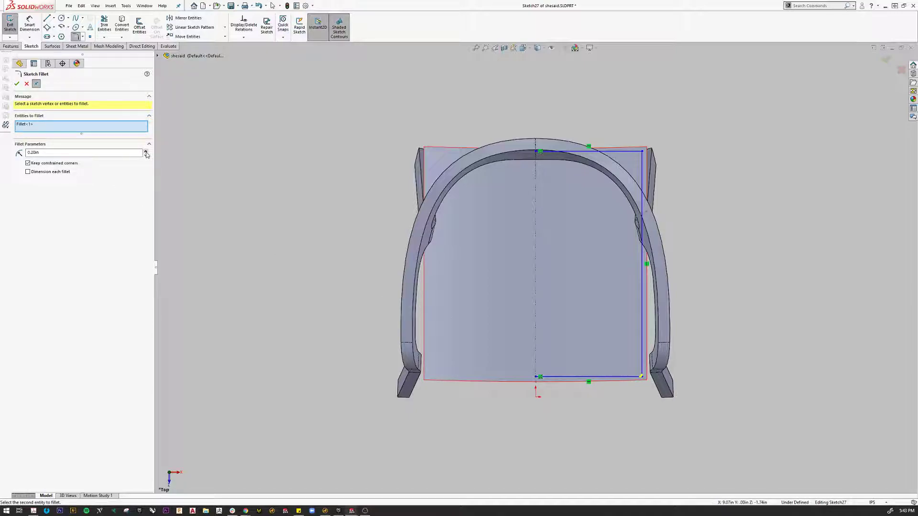
{"action": "left_click", "coordinate": [146, 151]}
{"action": "left_click", "coordinate": [17, 84]}
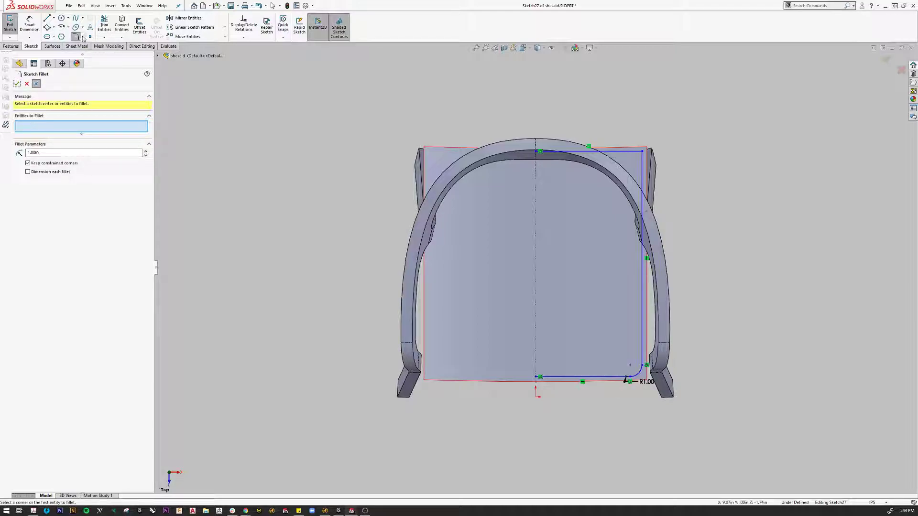
- Fillet the rear outer corner of the half outline with an 8.5 in radius
{"action": "left_click", "coordinate": [642, 152]}
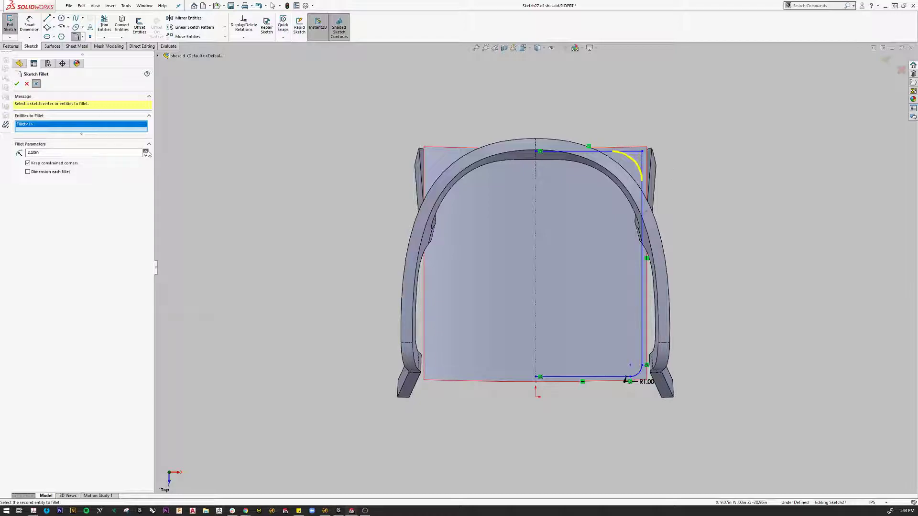
{"action": "left_click_drag", "start_coordinate": [148, 152], "coordinate": [148, 152]}
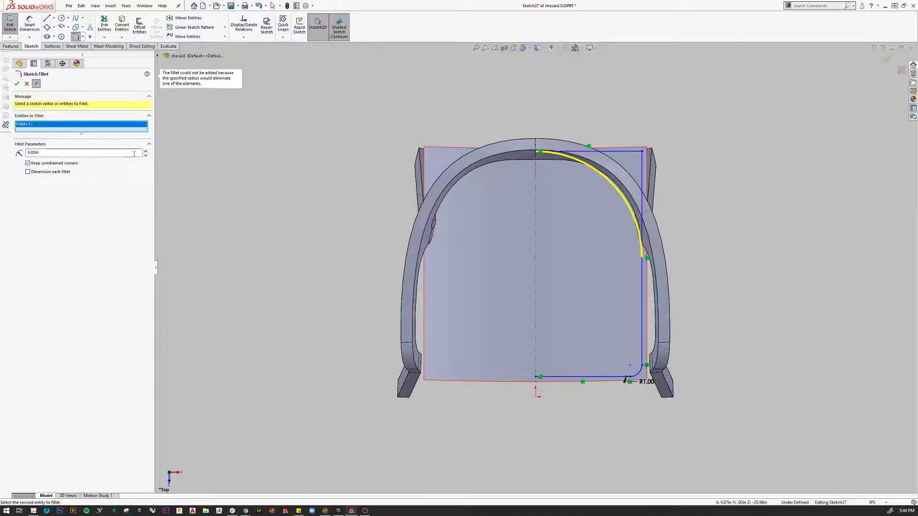
{"action": "left_click", "coordinate": [147, 156]}
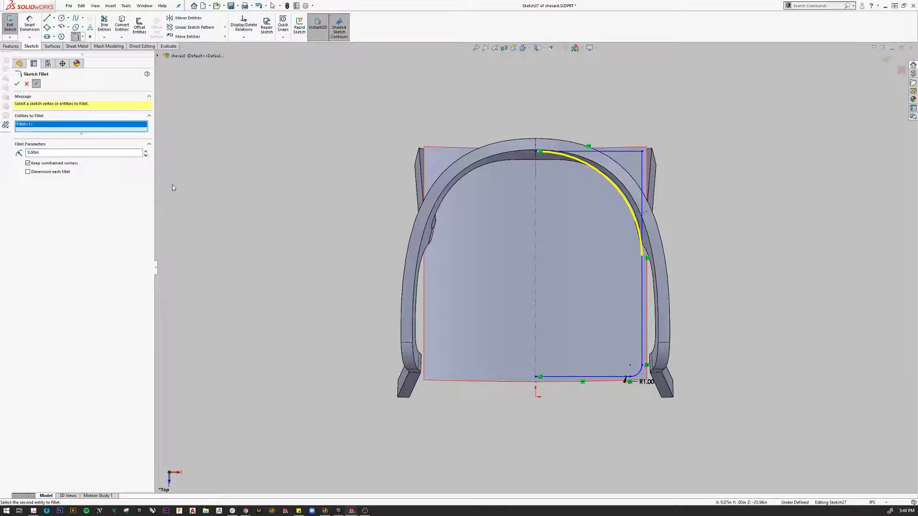
{"action": "double_click", "coordinate": [45, 154]}
{"action": "type", "text": "8.5"}
{"action": "key", "text": "Return"}
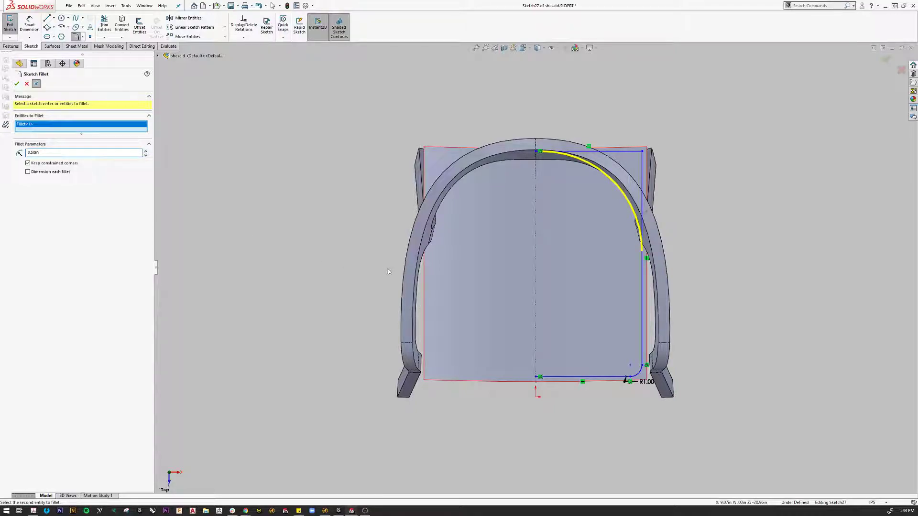
{"action": "left_click", "coordinate": [17, 83]}
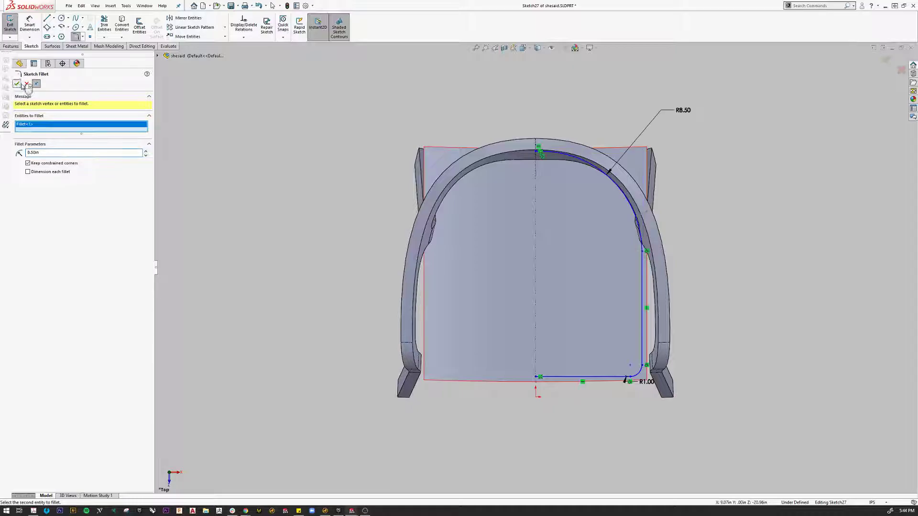
- Join the open ends of the half outline with a vertical centreline and mirror the outline about it to form the full seat shape
{"action": "middle_click_drag", "start_coordinate": [502, 184], "coordinate": [534, 311]}
{"action": "left_click", "coordinate": [53, 17]}
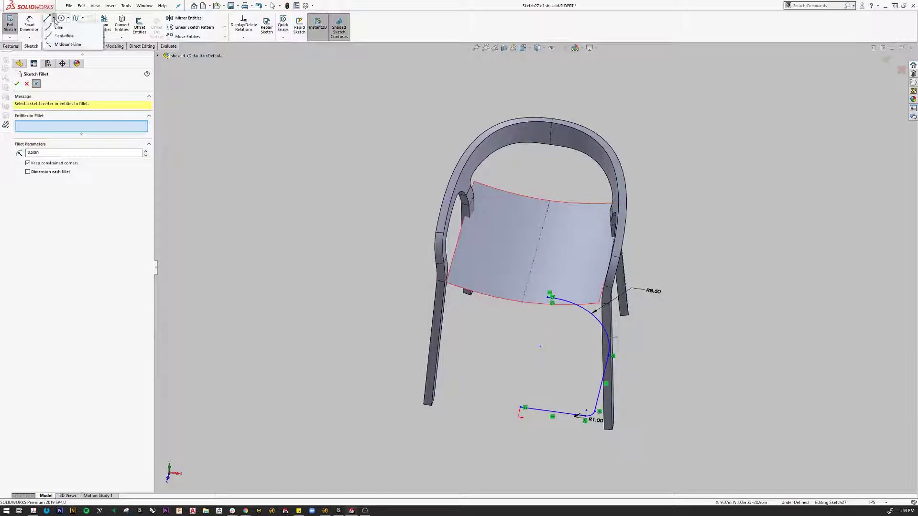
{"action": "left_click", "coordinate": [61, 30]}
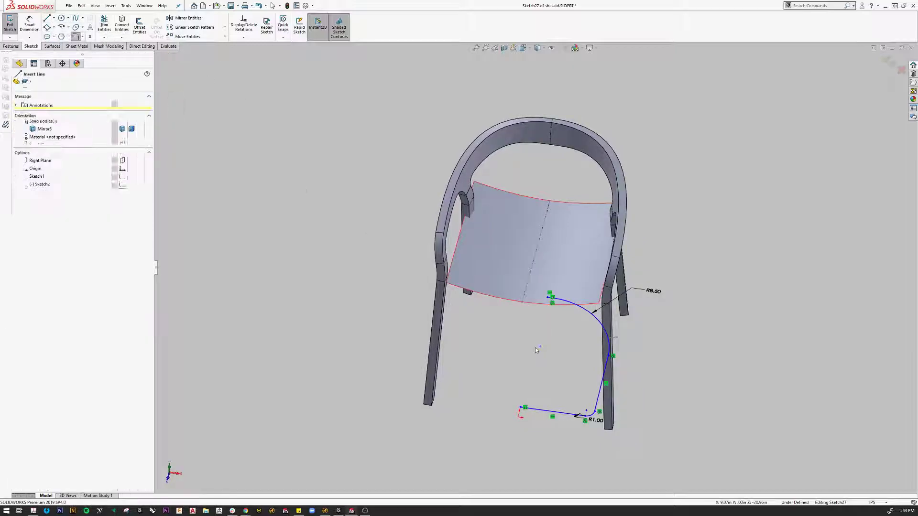
{"action": "left_click", "coordinate": [552, 297]}
{"action": "left_click", "coordinate": [524, 409]}
{"action": "right_click", "coordinate": [524, 404]}
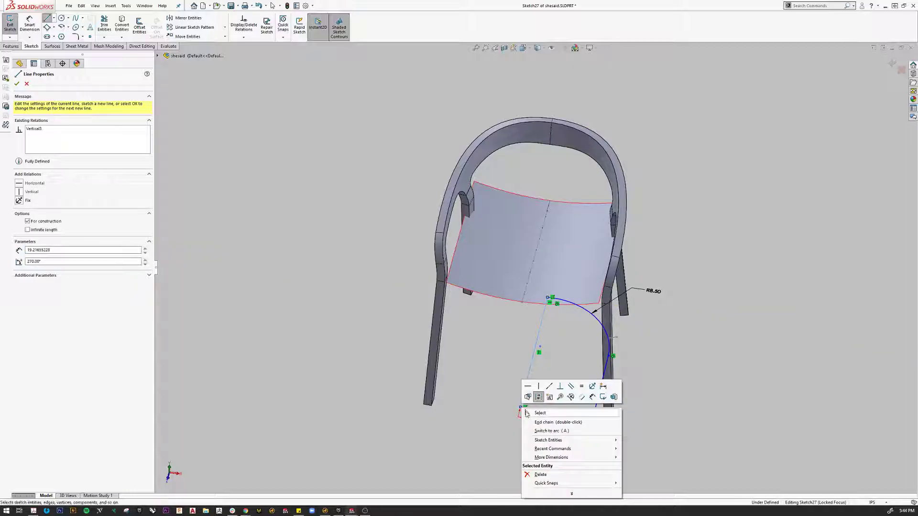
{"action": "left_click", "coordinate": [538, 414]}
{"action": "left_click_drag", "start_coordinate": [497, 260], "coordinate": [641, 438]}
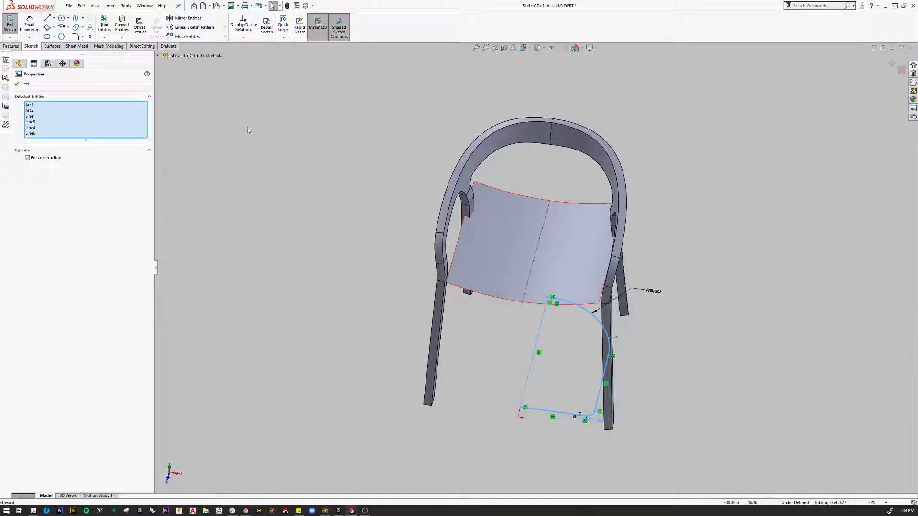
{"action": "left_click", "coordinate": [186, 18]}
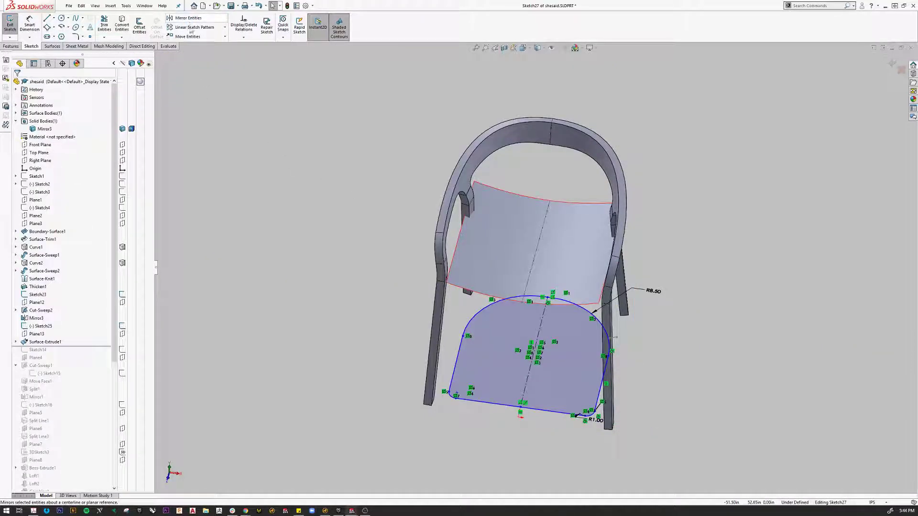
- Trim the curved seat surface with the mirrored outline sketch, keeping the piece inside the outline
{"action": "left_click", "coordinate": [19, 47]}
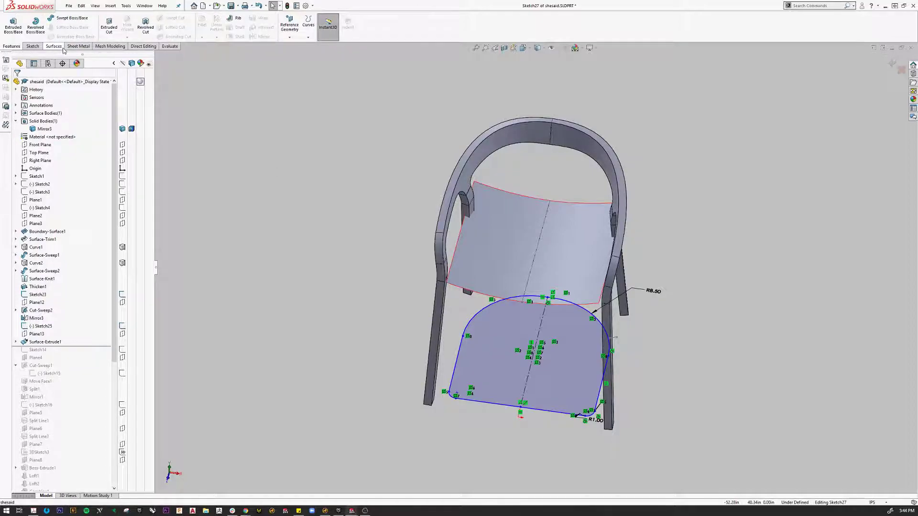
{"action": "left_click", "coordinate": [62, 47]}
{"action": "left_click", "coordinate": [266, 27]}
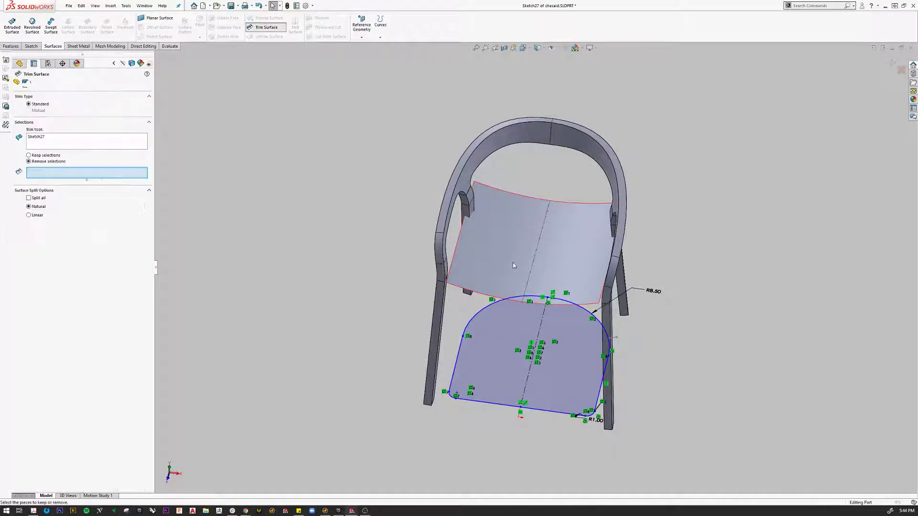
{"action": "left_click", "coordinate": [515, 242]}
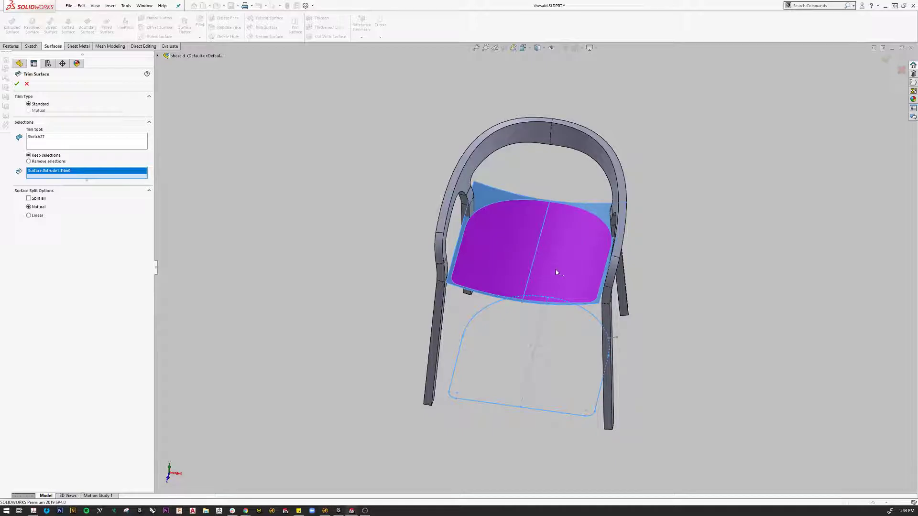
{"action": "left_click", "coordinate": [17, 83]}
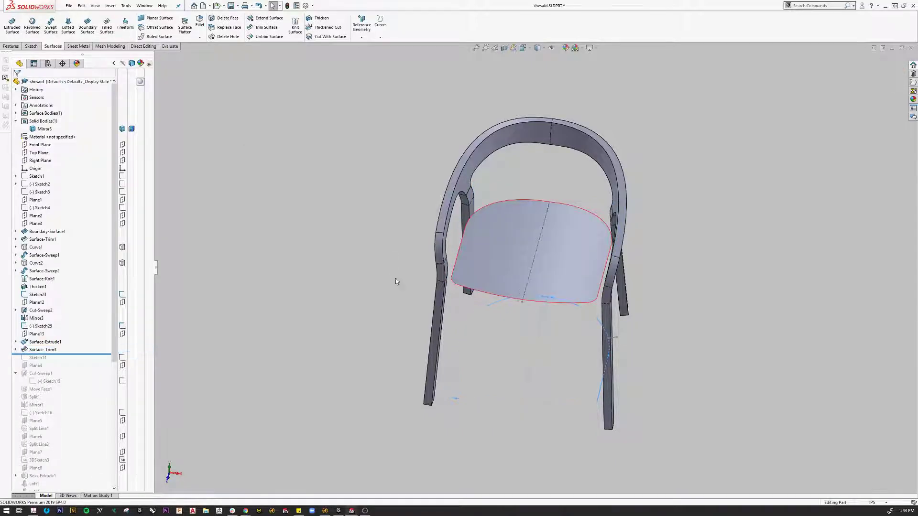
- Examine the trimmed seat surface's shape and fit within the frame from above, behind, below and the front
{"action": "middle_click_drag", "start_coordinate": [399, 295], "coordinate": [404, 371]}
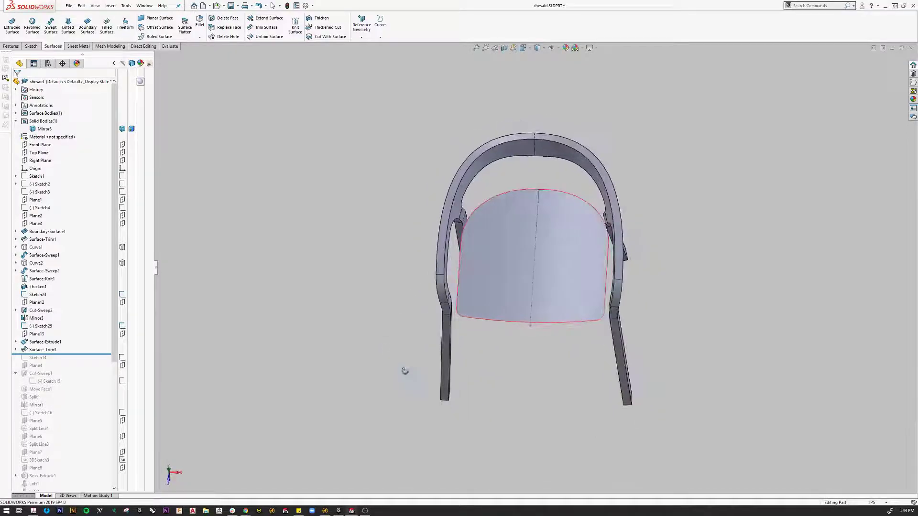
{"action": "key", "text": "space"}
{"action": "left_click", "coordinate": [540, 401]}
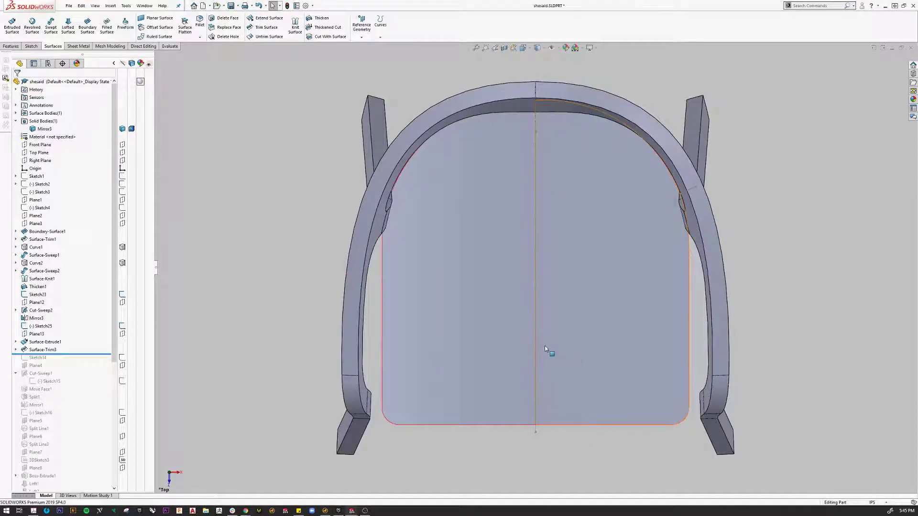
{"action": "middle_click_drag", "start_coordinate": [527, 345], "coordinate": [367, 204]}
{"action": "scroll", "coordinate": [404, 243], "scroll_direction": "down", "scroll_amount": 3}
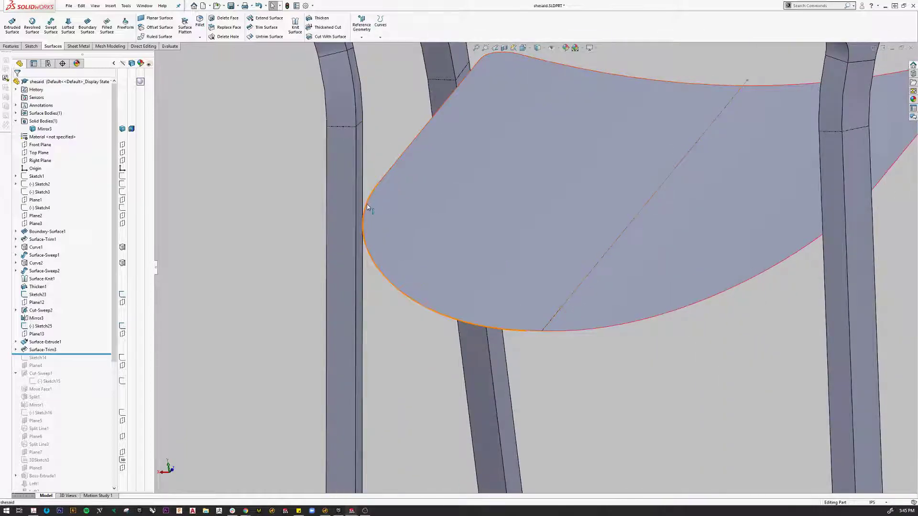
{"action": "scroll", "coordinate": [595, 285], "scroll_direction": "up", "scroll_amount": 3}
{"action": "scroll", "coordinate": [595, 285], "scroll_direction": "up", "scroll_amount": 3}
{"action": "middle_click_drag", "start_coordinate": [625, 259], "coordinate": [607, 334]}
{"action": "scroll", "coordinate": [483, 290], "scroll_direction": "up", "scroll_amount": 2}
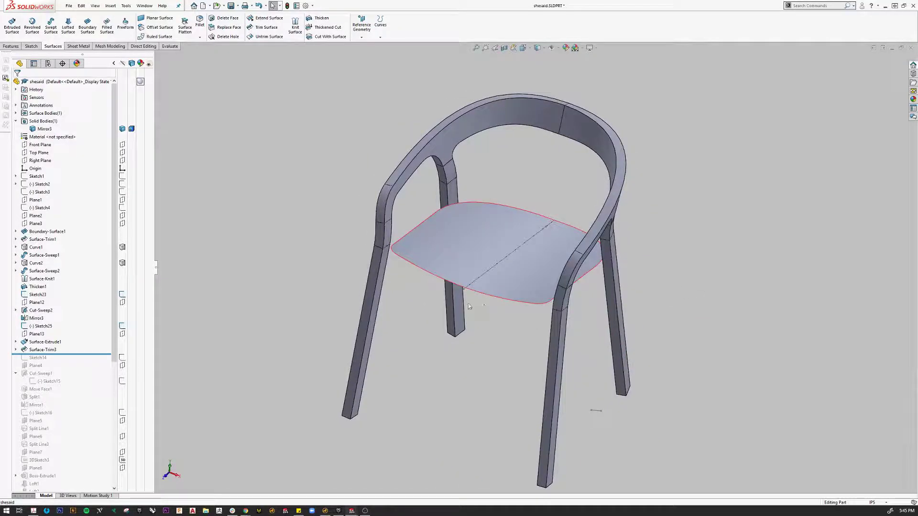
{"action": "scroll", "coordinate": [495, 303], "scroll_direction": "down", "scroll_amount": 3}
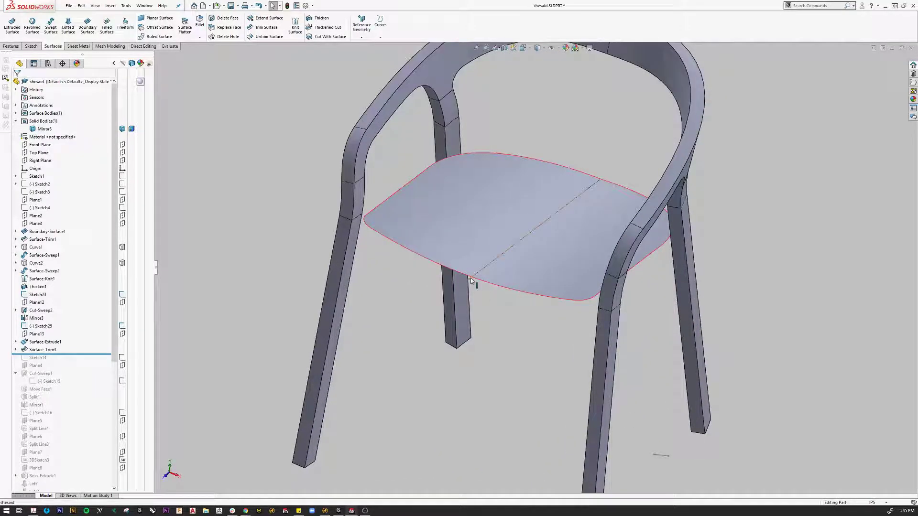
{"action": "left_click", "coordinate": [492, 283]}
{"action": "scroll", "coordinate": [497, 305], "scroll_direction": "up", "scroll_amount": 2}
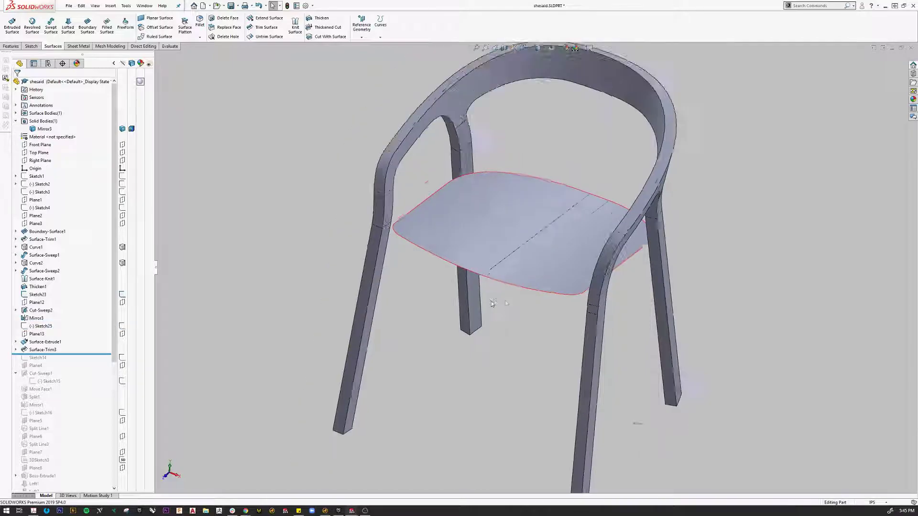
{"action": "scroll", "coordinate": [491, 302], "scroll_direction": "up", "scroll_amount": 2}
{"action": "middle_click_drag", "start_coordinate": [492, 302], "coordinate": [520, 252]}
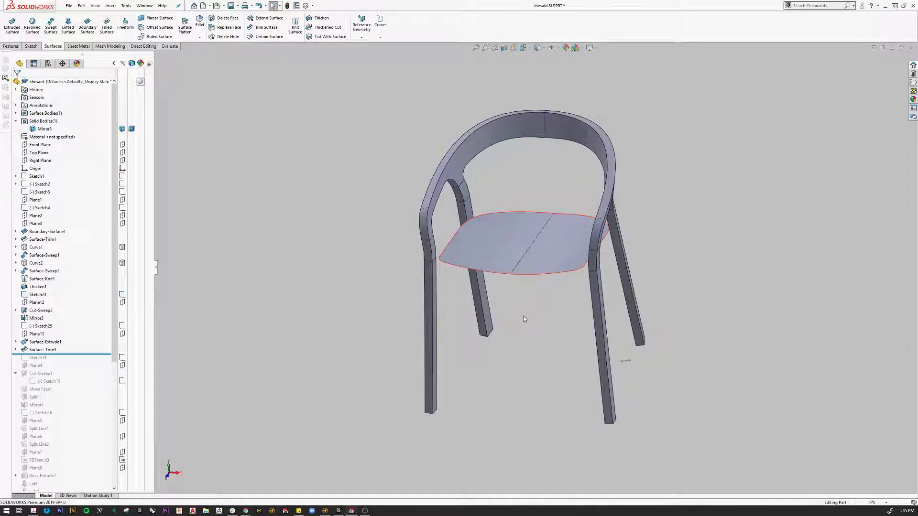
{"action": "middle_click_drag", "start_coordinate": [520, 315], "coordinate": [502, 280]}
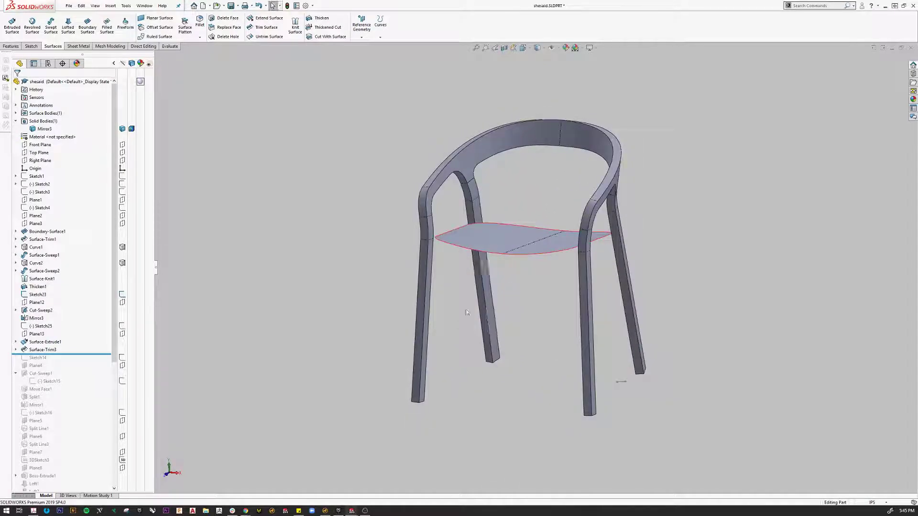
- Switch to Chrome and examine the reference chair photos for the seat's thickness and its connection to the legs, then return to SOLIDWORKS
{"action": "mouse_move", "coordinate": [245, 511]}
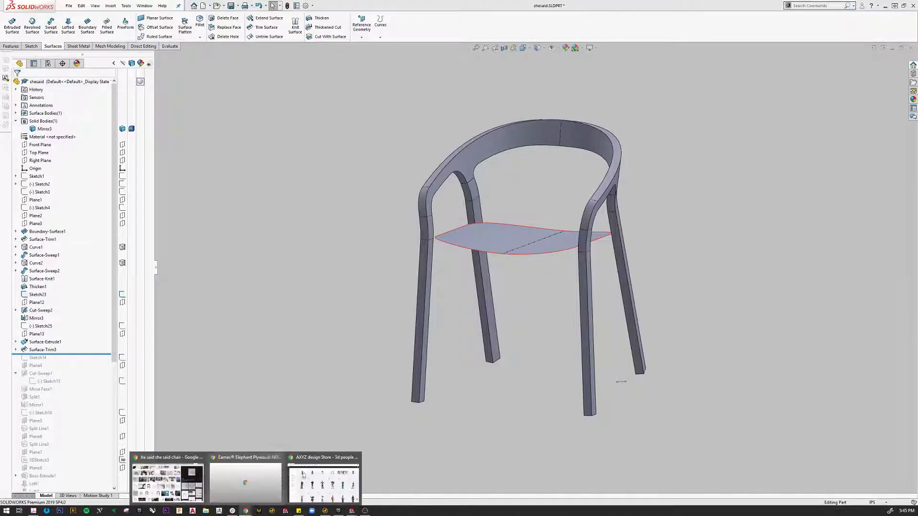
{"action": "left_click", "coordinate": [168, 480]}
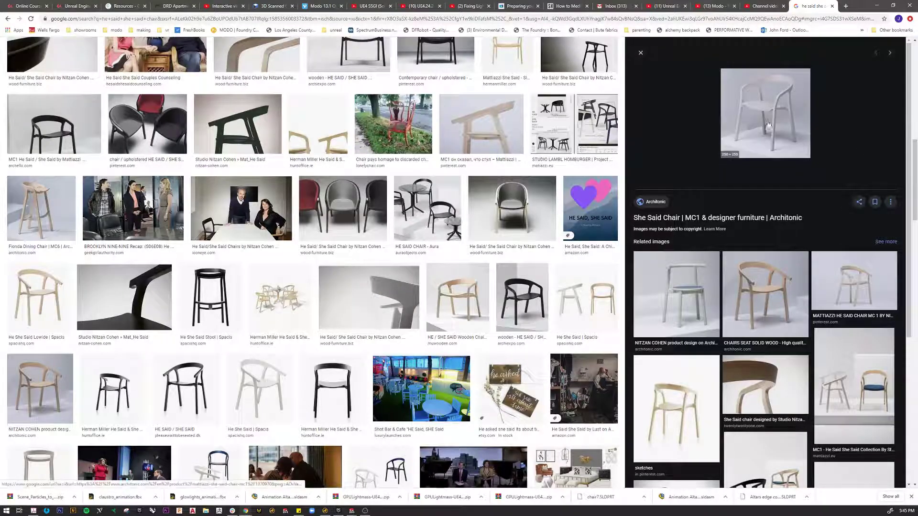
{"action": "scroll", "coordinate": [261, 113], "scroll_direction": "up", "scroll_amount": 6}
{"action": "left_click", "coordinate": [306, 244]}
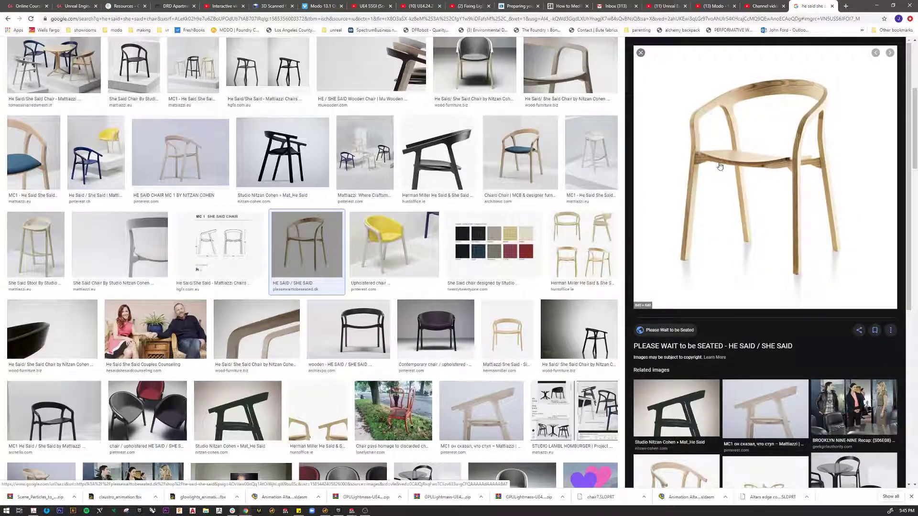
{"action": "scroll", "coordinate": [495, 246], "scroll_direction": "up", "scroll_amount": 1}
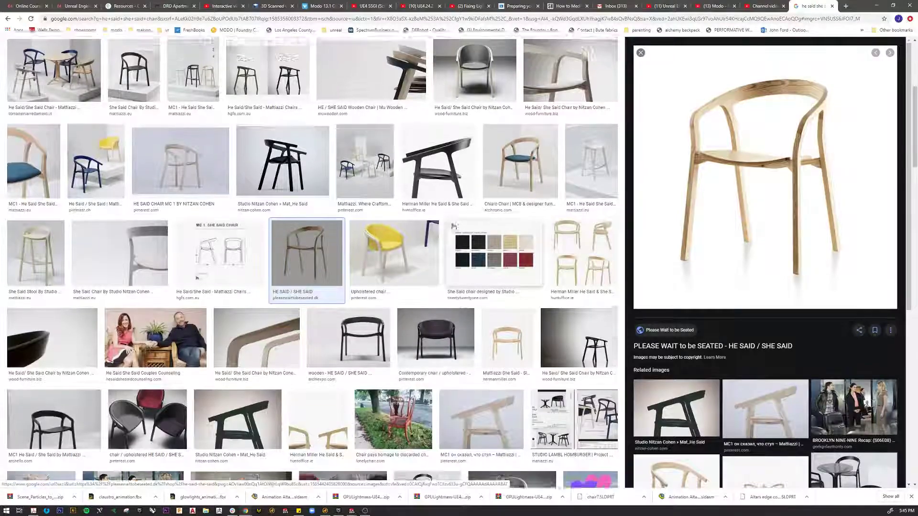
{"action": "left_click", "coordinate": [570, 115]}
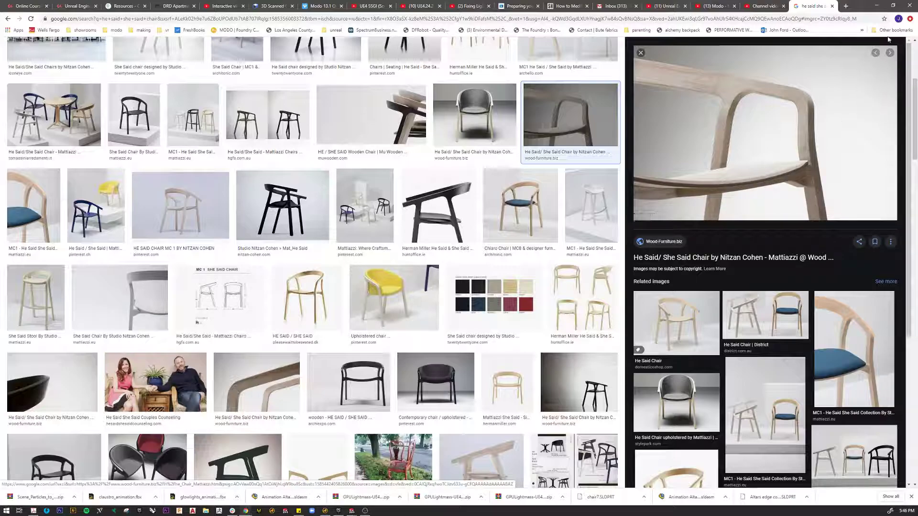
{"action": "left_click", "coordinate": [876, 5]}
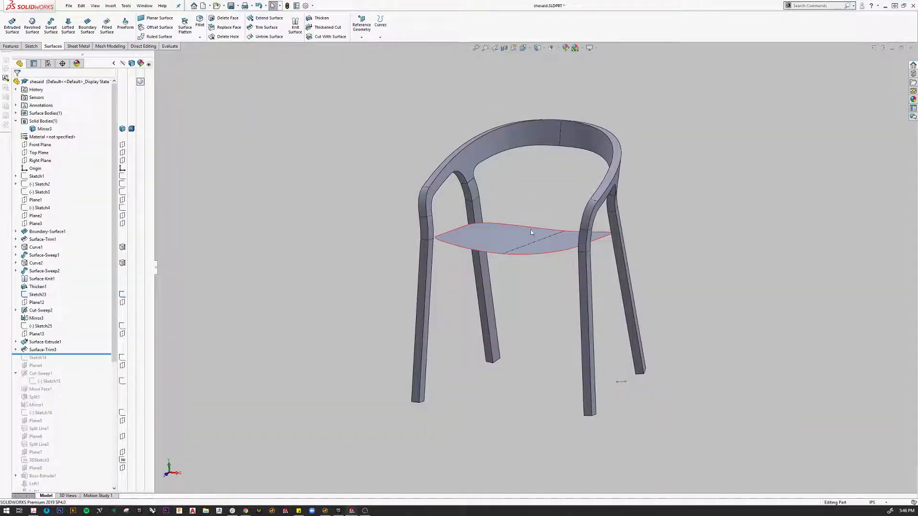
- On the Right Plane, sketch a sloping line about 23 in long through the seat's side profile, extending past its front and rear
{"action": "middle_click_drag", "start_coordinate": [528, 280], "coordinate": [529, 268]}
{"action": "key", "text": "space"}
{"action": "left_click", "coordinate": [559, 312]}
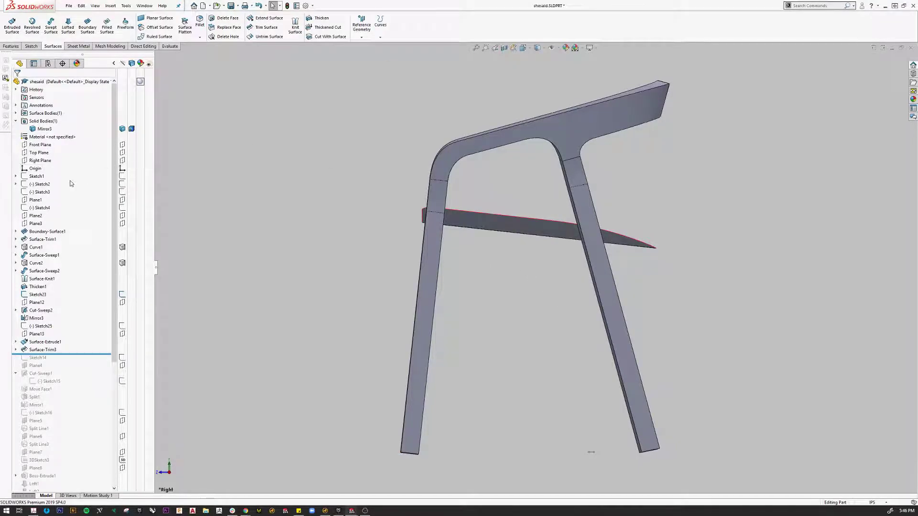
{"action": "left_click", "coordinate": [40, 161]}
{"action": "key", "text": "l"}
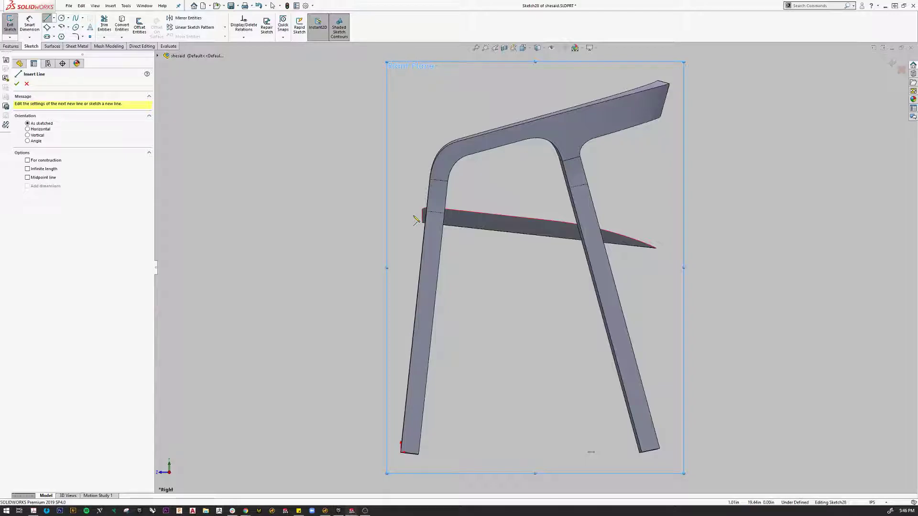
{"action": "left_click", "coordinate": [414, 217]}
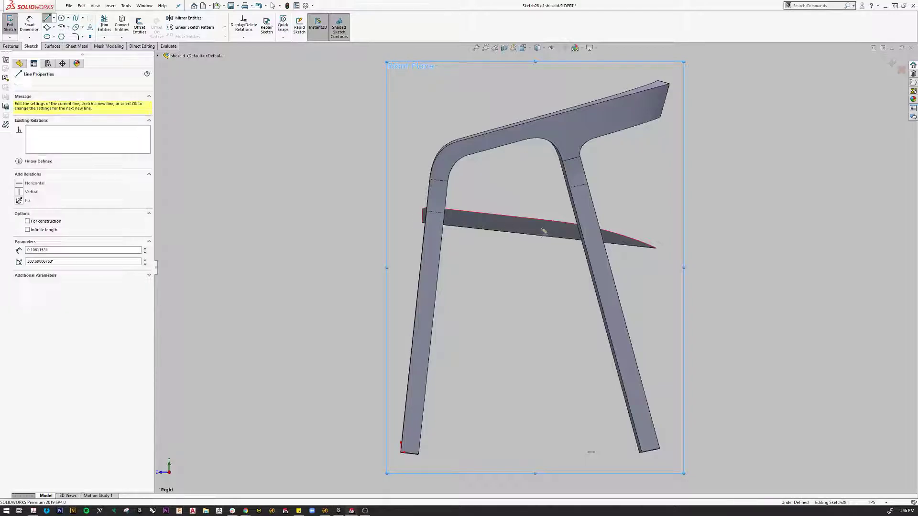
{"action": "left_click", "coordinate": [694, 249]}
{"action": "key", "text": "Escape"}
- Shift the sloping line slightly upward within the seat's side profile
{"action": "scroll", "coordinate": [471, 244], "scroll_direction": "down", "scroll_amount": 2}
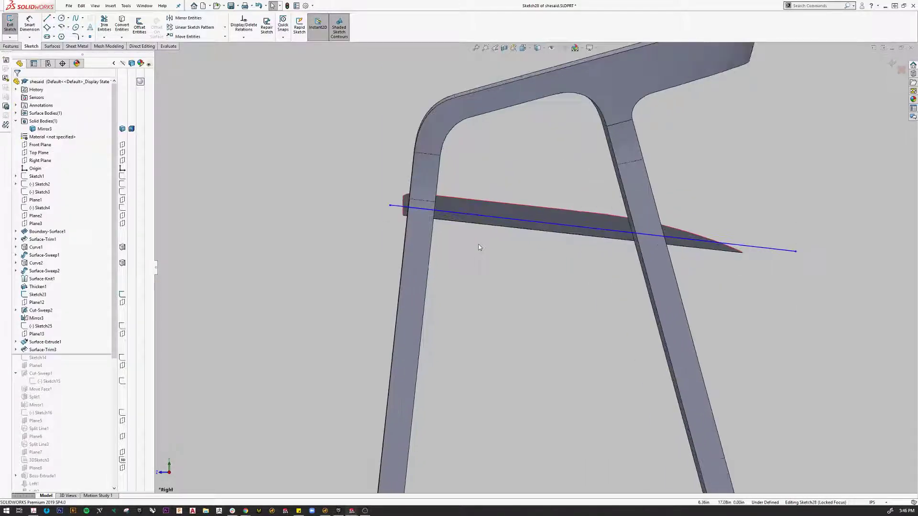
{"action": "left_click", "coordinate": [489, 205]}
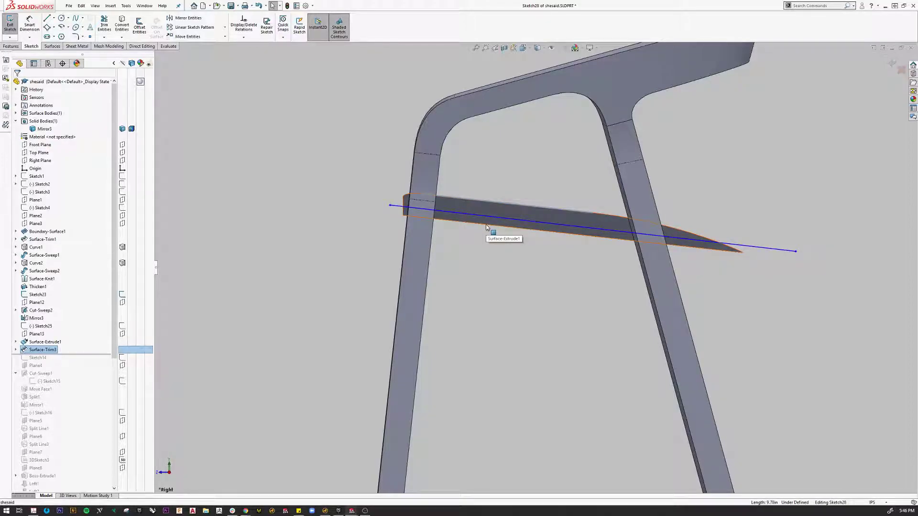
{"action": "left_click", "coordinate": [486, 224]}
{"action": "key", "text": "Escape"}
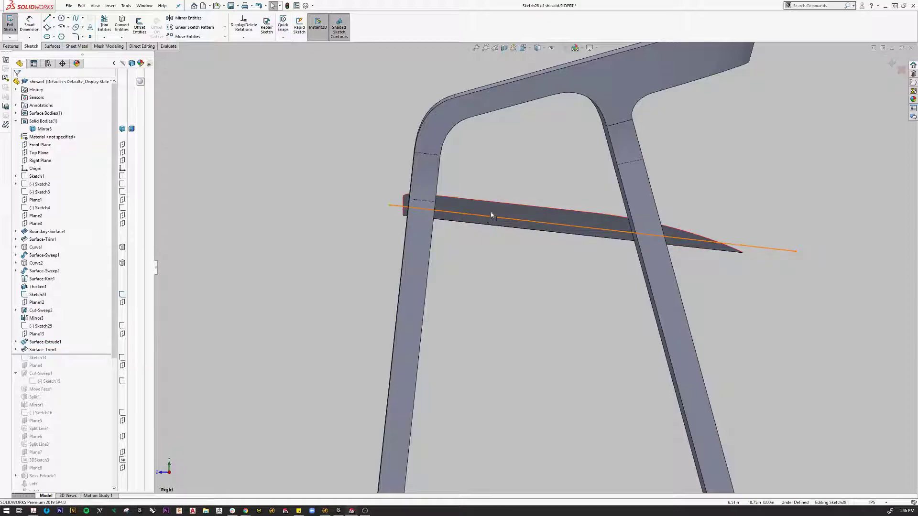
{"action": "left_click", "coordinate": [492, 216]}
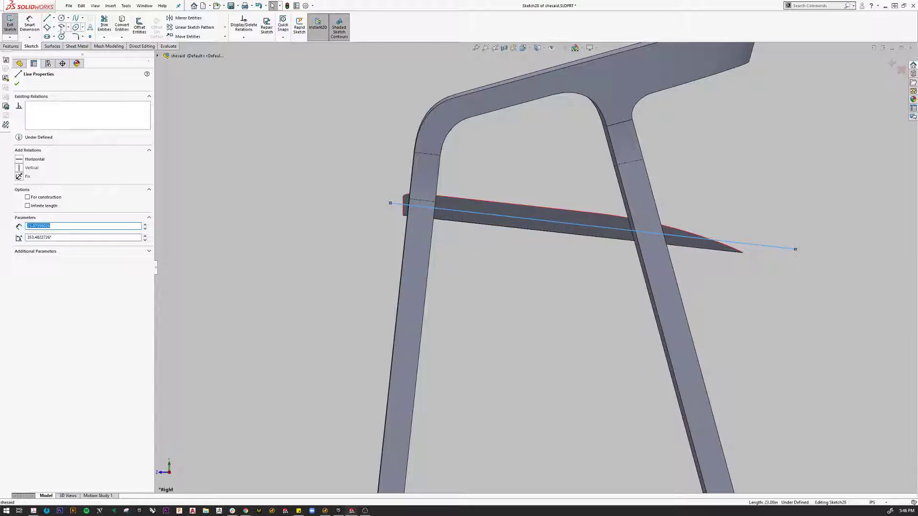
- Offset the sloping line in the side-view sketch
{"action": "left_click", "coordinate": [47, 18]}
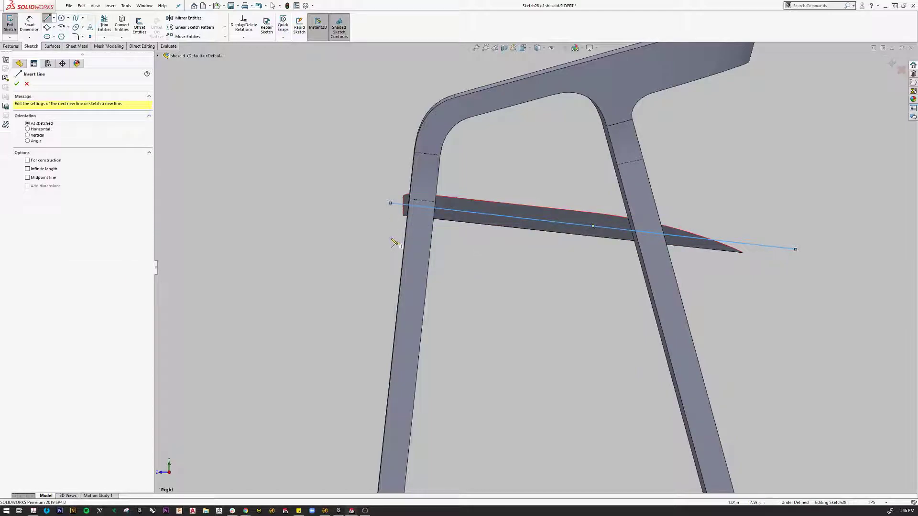
{"action": "left_click", "coordinate": [17, 84]}
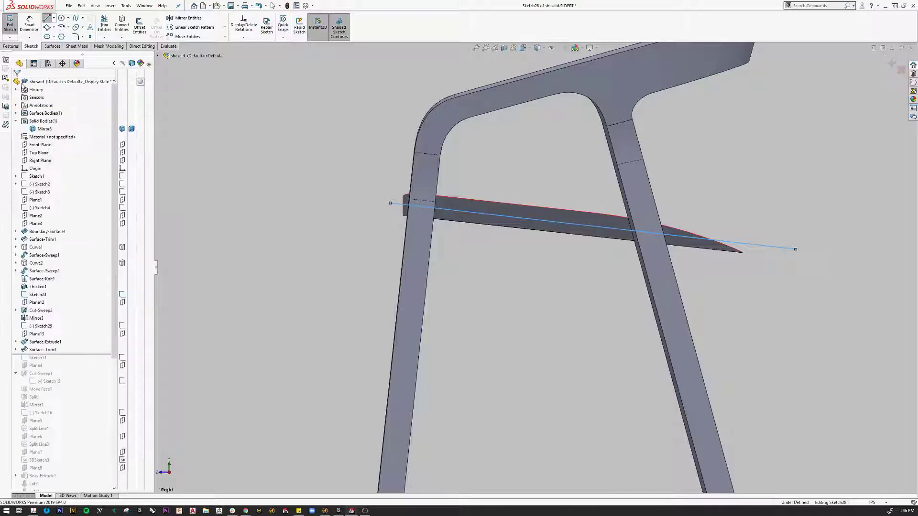
{"action": "left_click", "coordinate": [139, 25]}
{"action": "left_click", "coordinate": [451, 210]}
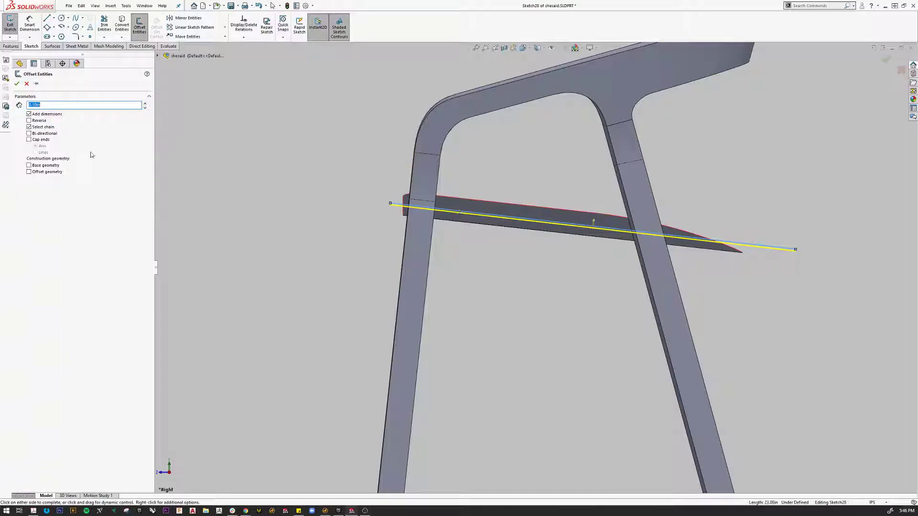
- Offset the sloped line at seat height downward by 2 inches with its dimension added, and exit the sketch
{"action": "type", "text": "2"}
{"action": "key", "text": "Return"}
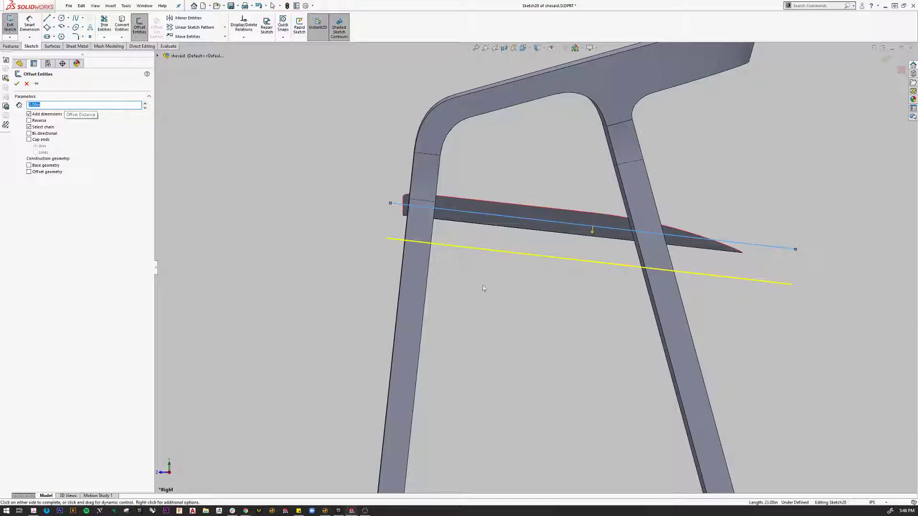
{"action": "left_click", "coordinate": [18, 84]}
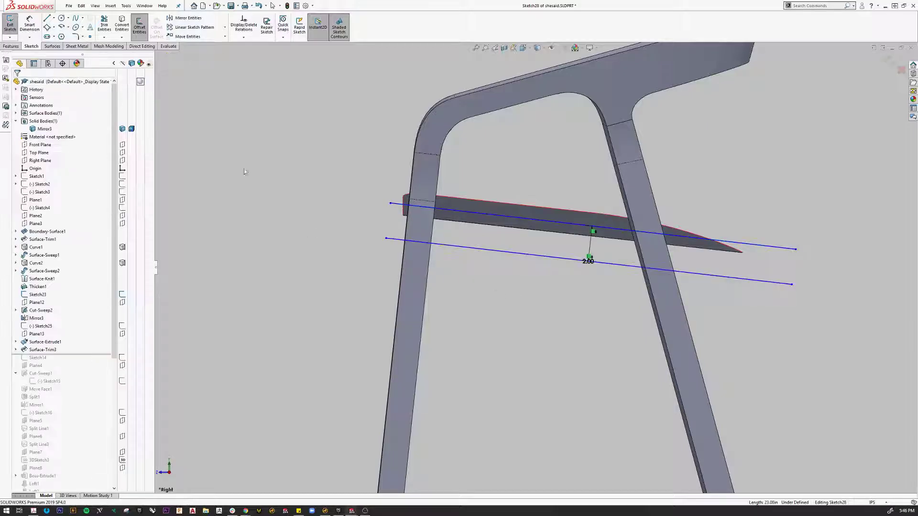
{"action": "middle_click_drag", "start_coordinate": [509, 280], "coordinate": [495, 294]}
{"action": "scroll", "coordinate": [503, 288], "scroll_direction": "down", "scroll_amount": 2}
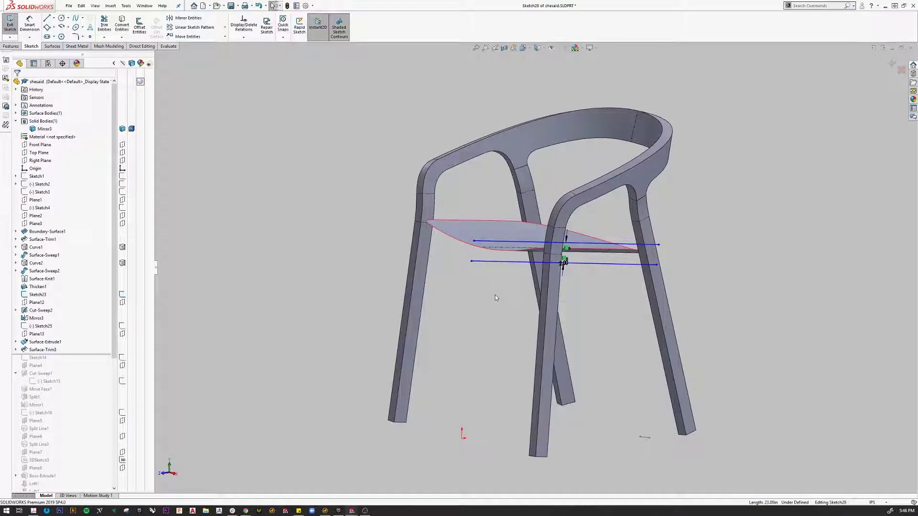
{"action": "left_click", "coordinate": [892, 65]}
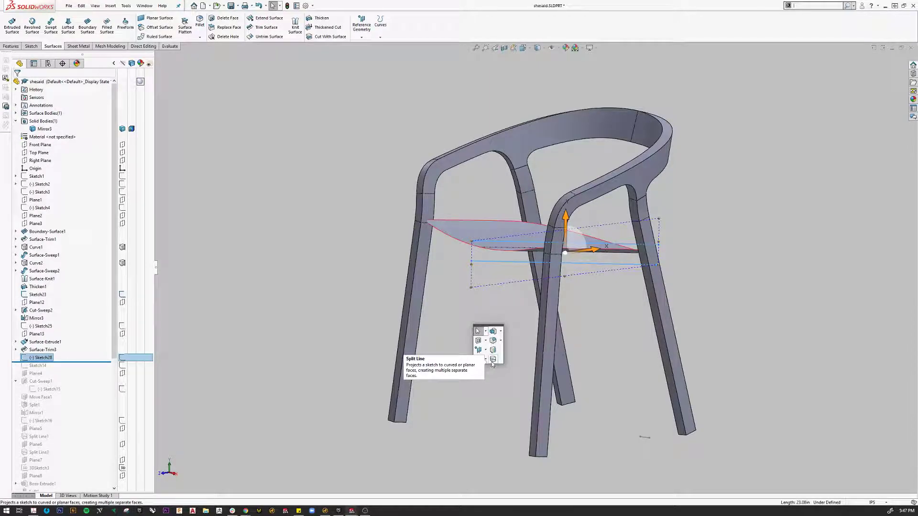
- Create a projection split line, projecting the two-line offset sketch onto the inner faces of all four chair legs
{"action": "key", "text": "Escape"}
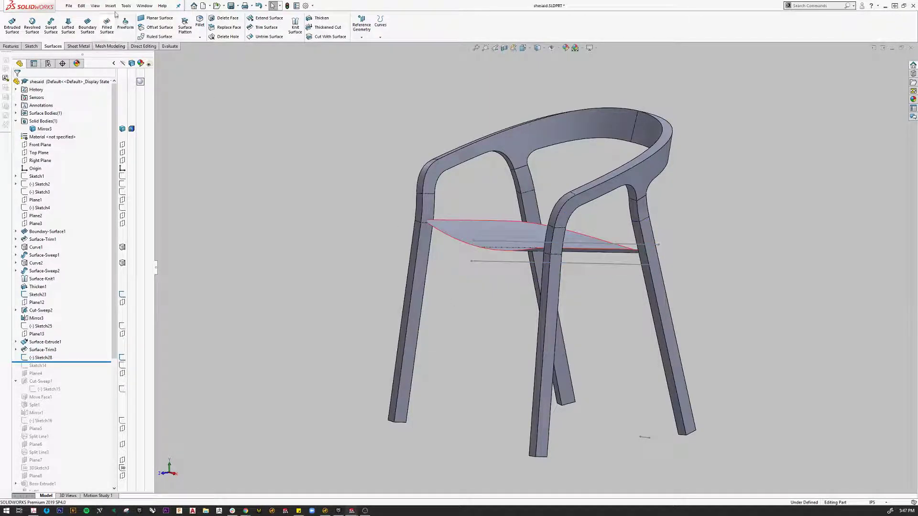
{"action": "left_click", "coordinate": [110, 5]}
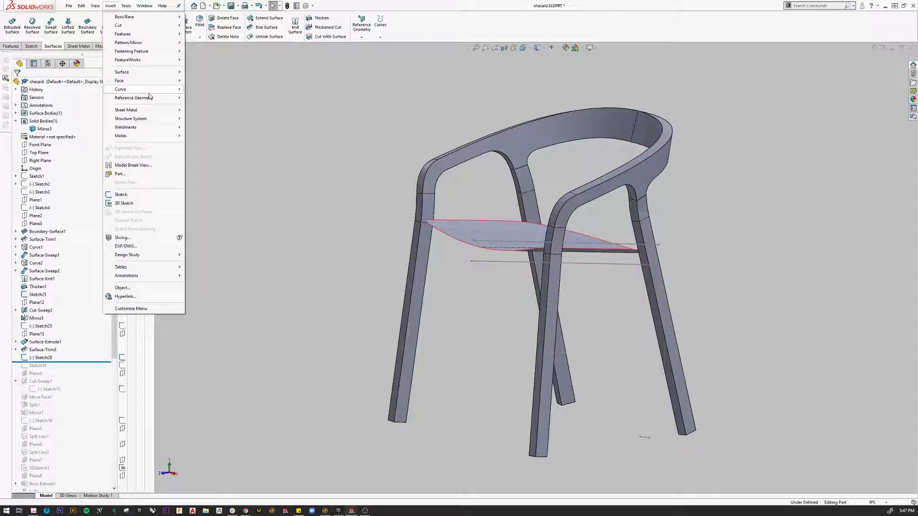
{"action": "mouse_move", "coordinate": [143, 89]}
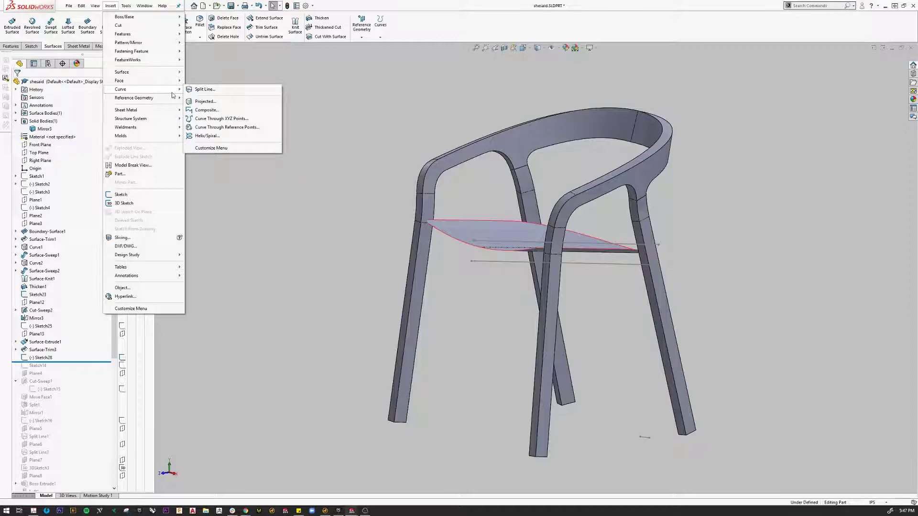
{"action": "left_click", "coordinate": [204, 90]}
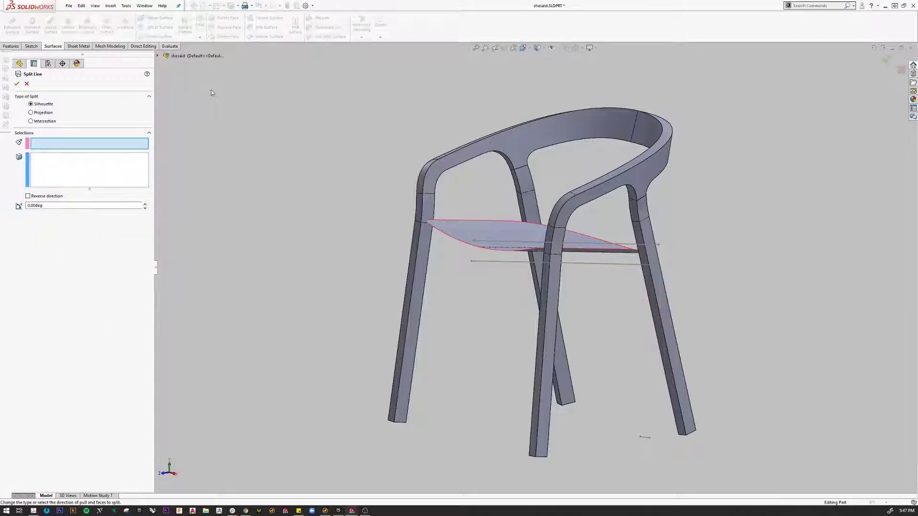
{"action": "left_click", "coordinate": [36, 115]}
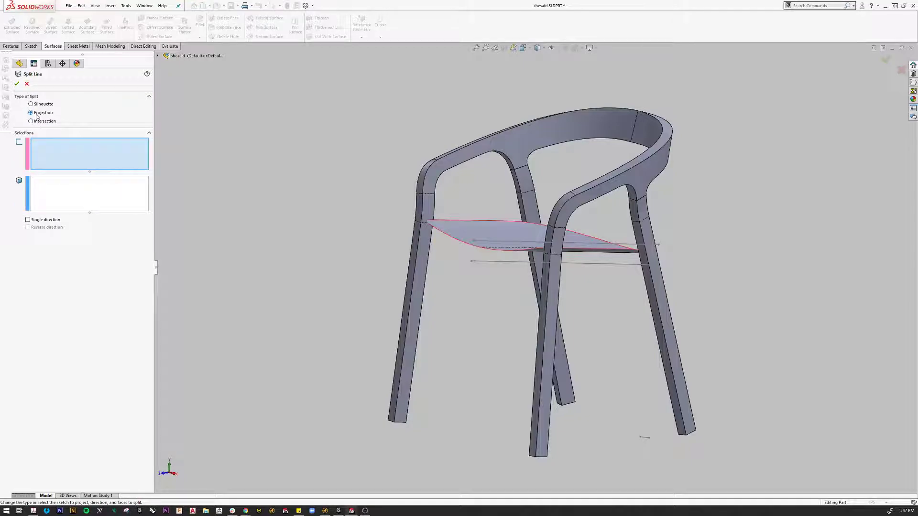
{"action": "left_click", "coordinate": [480, 263]}
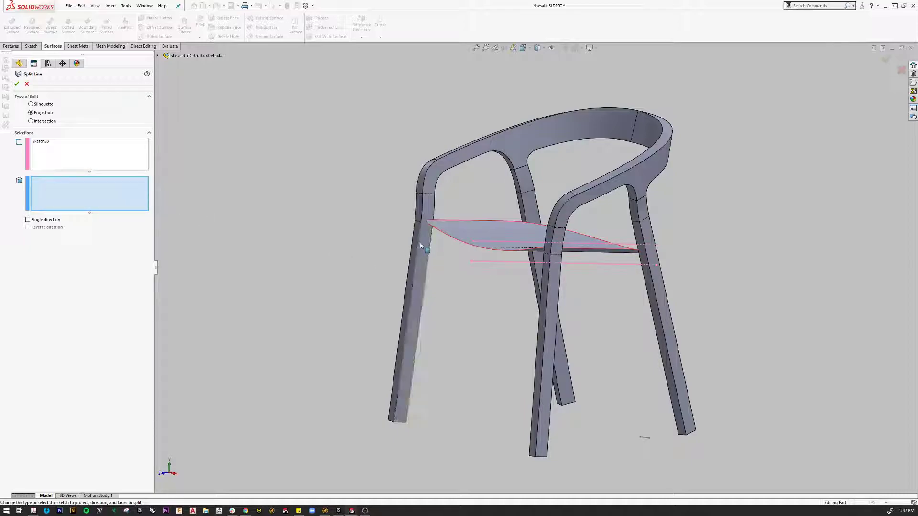
{"action": "left_click", "coordinate": [415, 278]}
{"action": "left_click", "coordinate": [545, 275]}
{"action": "middle_click_drag", "start_coordinate": [546, 276], "coordinate": [535, 342]}
{"action": "left_click", "coordinate": [598, 282]}
{"action": "left_click", "coordinate": [697, 287]}
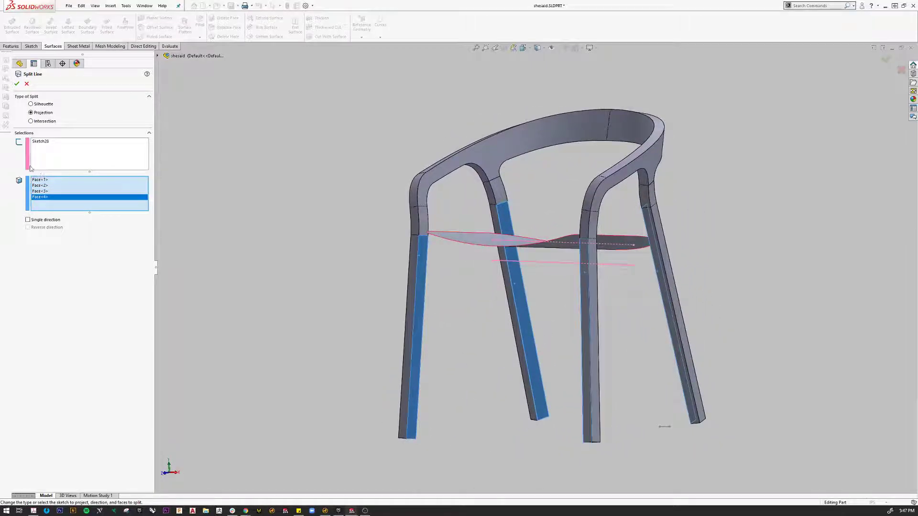
{"action": "left_click", "coordinate": [16, 84]}
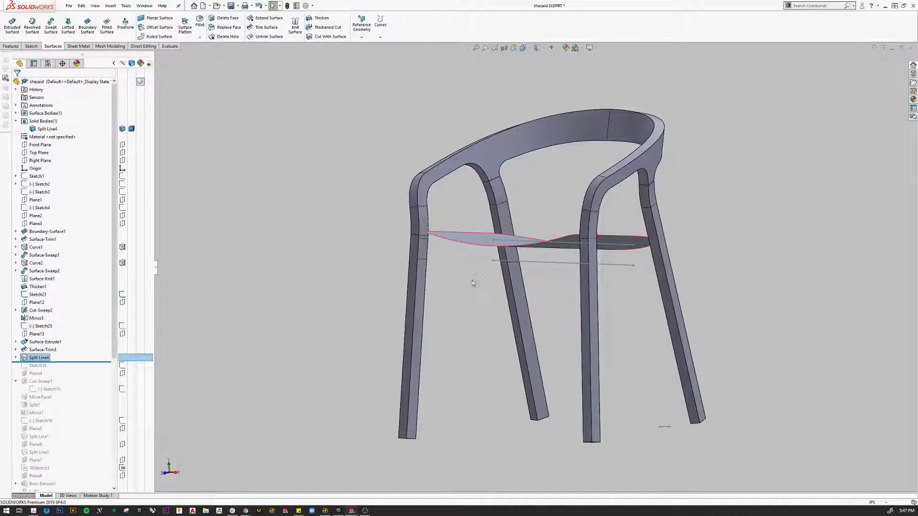
- Examine the split regions on the inner leg faces and how they meet the seat edge around the chair
{"action": "middle_click_drag", "start_coordinate": [546, 267], "coordinate": [455, 295]}
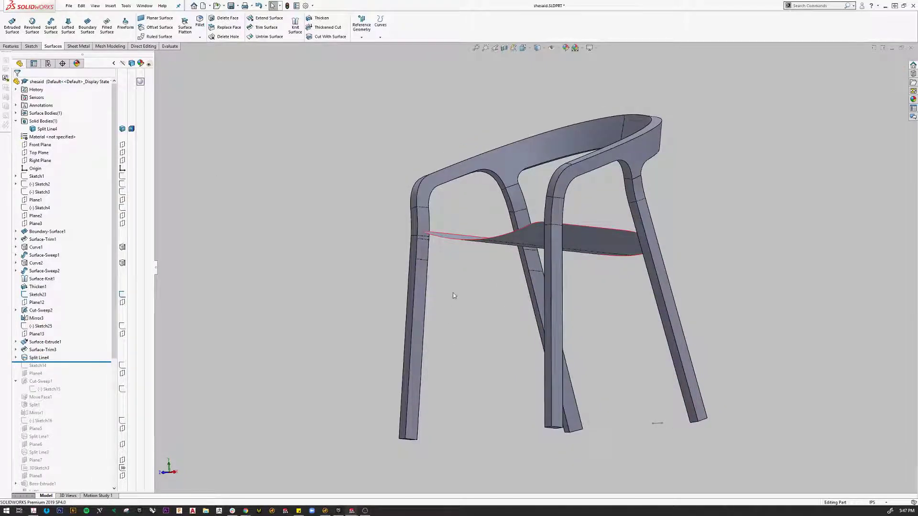
{"action": "scroll", "coordinate": [430, 248], "scroll_direction": "down", "scroll_amount": 5}
{"action": "left_click", "coordinate": [419, 222]}
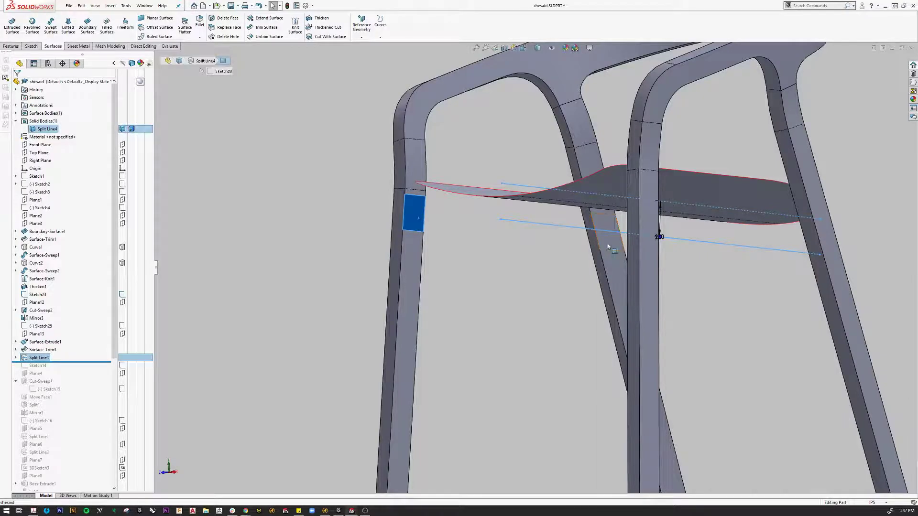
{"action": "scroll", "coordinate": [517, 337], "scroll_direction": "up", "scroll_amount": 4}
{"action": "middle_click_drag", "start_coordinate": [518, 337], "coordinate": [672, 315]}
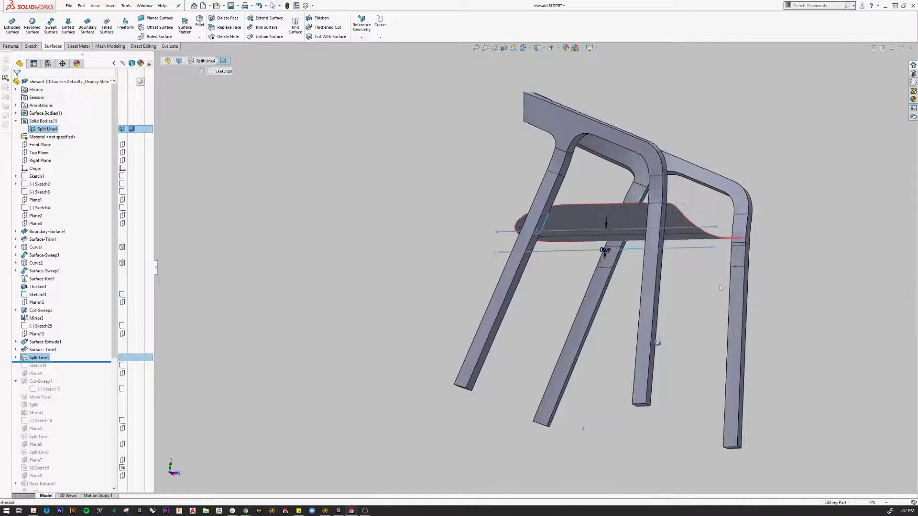
{"action": "key", "text": "Escape"}
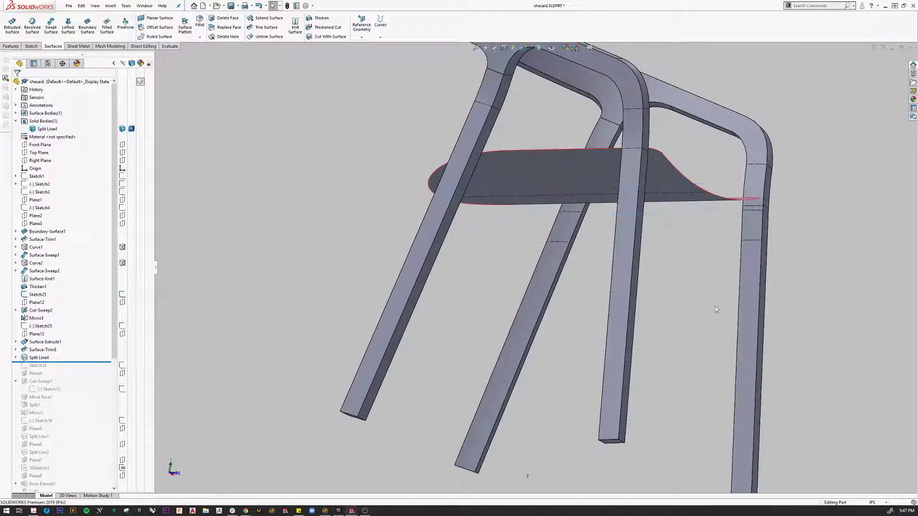
{"action": "scroll", "coordinate": [726, 268], "scroll_direction": "down", "scroll_amount": 3}
{"action": "scroll", "coordinate": [767, 223], "scroll_direction": "down", "scroll_amount": 3}
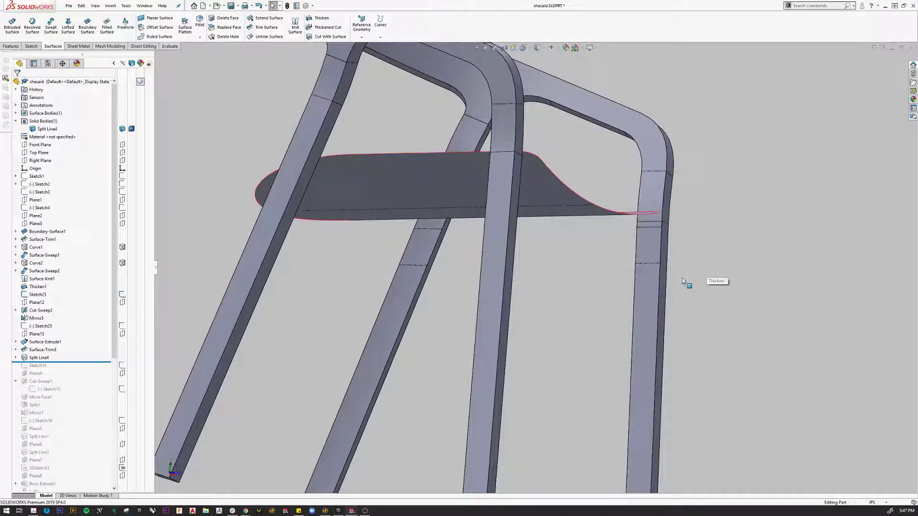
{"action": "middle_click_drag", "start_coordinate": [682, 281], "coordinate": [672, 330]}
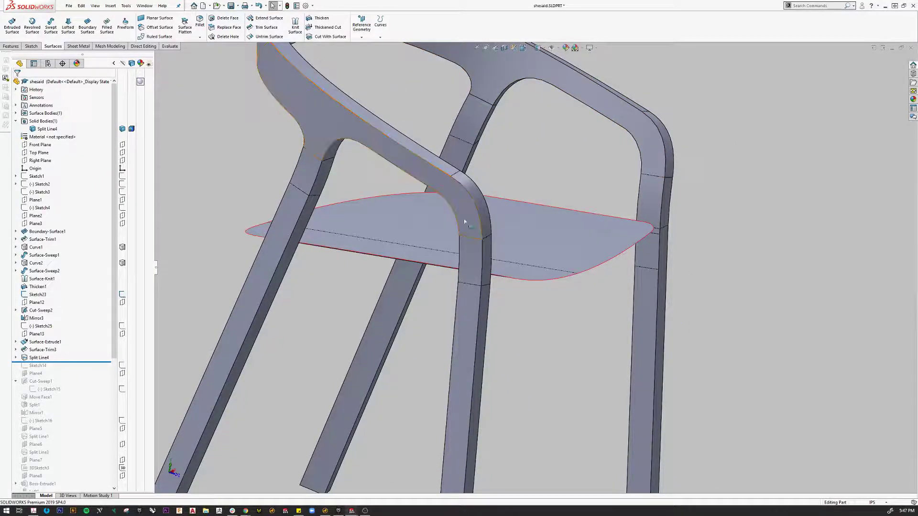
{"action": "left_click", "coordinate": [640, 254]}
{"action": "scroll", "coordinate": [639, 239], "scroll_direction": "down", "scroll_amount": 5}
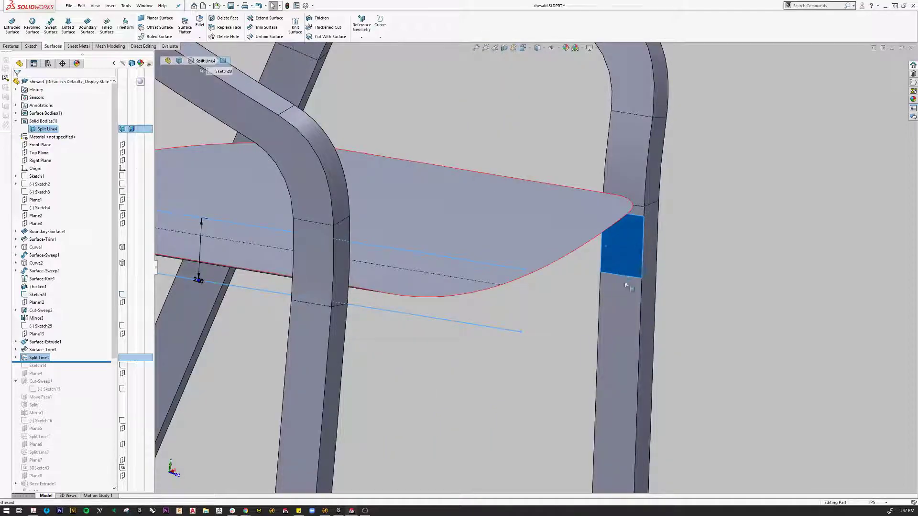
{"action": "left_click", "coordinate": [718, 329]}
{"action": "middle_click_drag", "start_coordinate": [717, 328], "coordinate": [639, 222]}
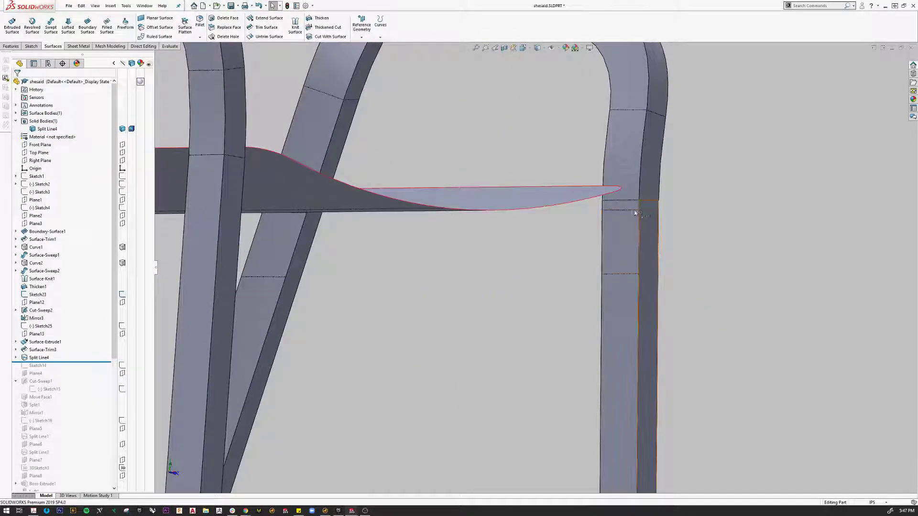
{"action": "scroll", "coordinate": [640, 266], "scroll_direction": "up", "scroll_amount": 5}
{"action": "middle_click_drag", "start_coordinate": [537, 322], "coordinate": [410, 302]}
{"action": "scroll", "coordinate": [412, 303], "scroll_direction": "down", "scroll_amount": 3}
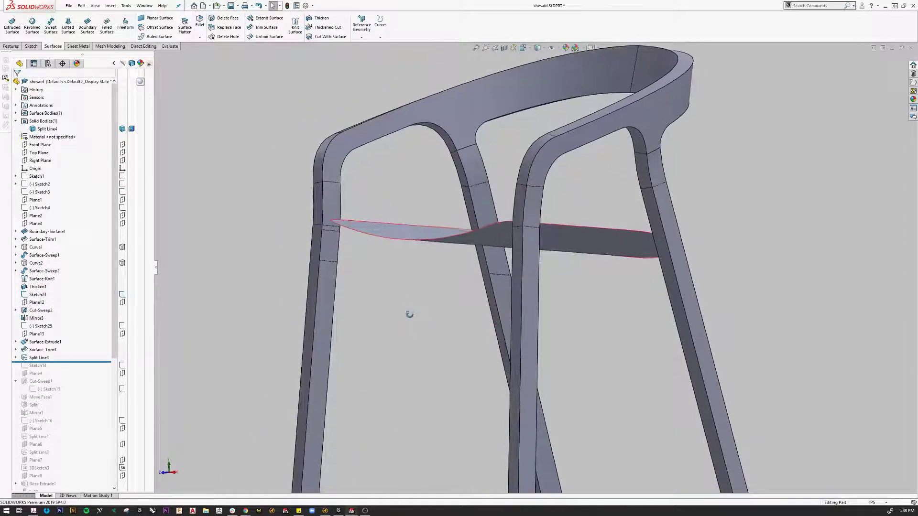
{"action": "scroll", "coordinate": [359, 271], "scroll_direction": "down", "scroll_amount": 3}
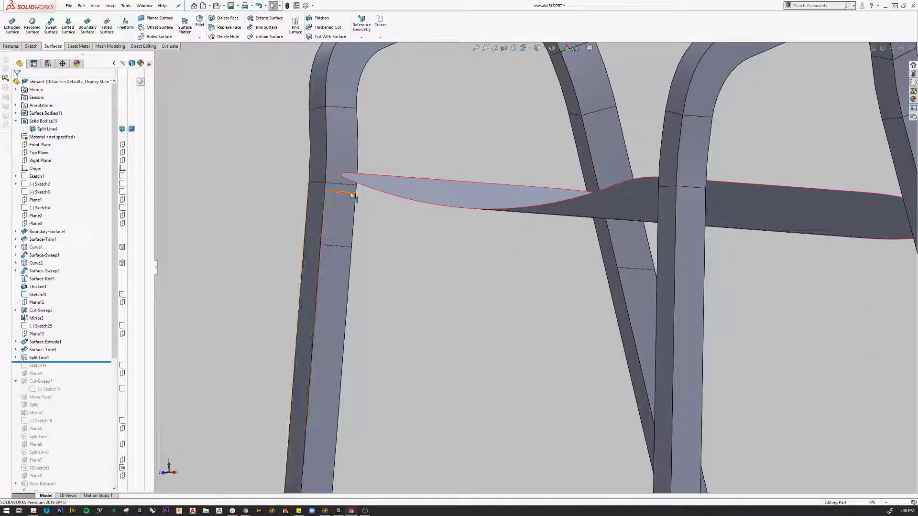
{"action": "scroll", "coordinate": [385, 249], "scroll_direction": "up", "scroll_amount": 5}
{"action": "middle_click_drag", "start_coordinate": [483, 304], "coordinate": [506, 322]}
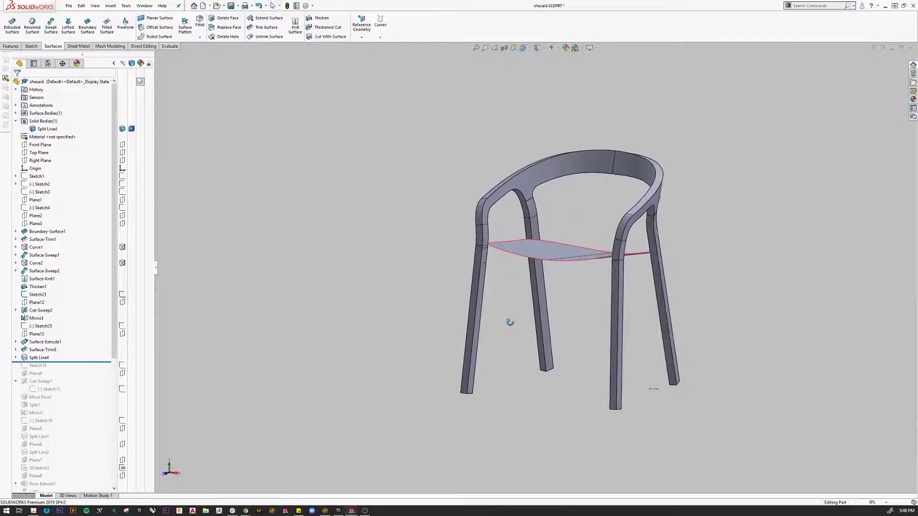
{"action": "scroll", "coordinate": [551, 302], "scroll_direction": "down", "scroll_amount": 2}
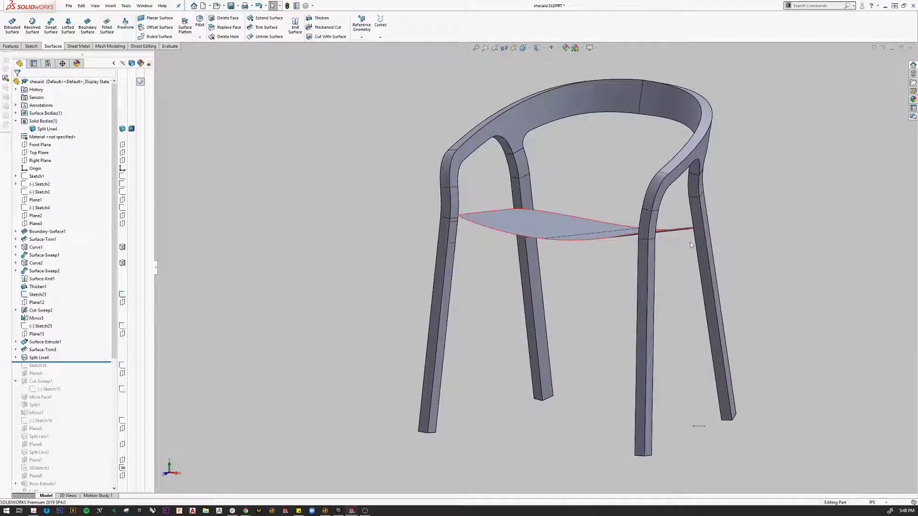
{"action": "middle_click_drag", "start_coordinate": [568, 299], "coordinate": [570, 258]}
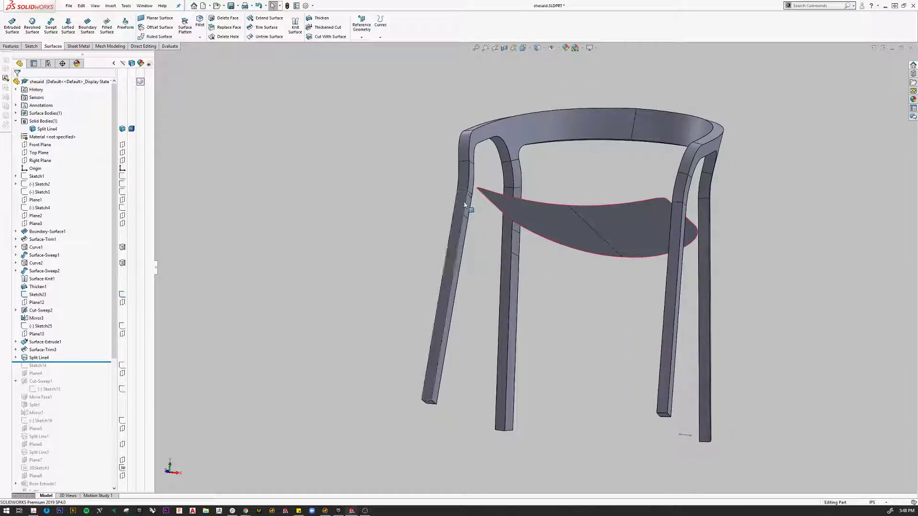
{"action": "middle_click_drag", "start_coordinate": [539, 307], "coordinate": [533, 380]}
- Orient the model to the Bottom view and start a new sketch on the Top Plane
{"action": "key", "text": "space"}
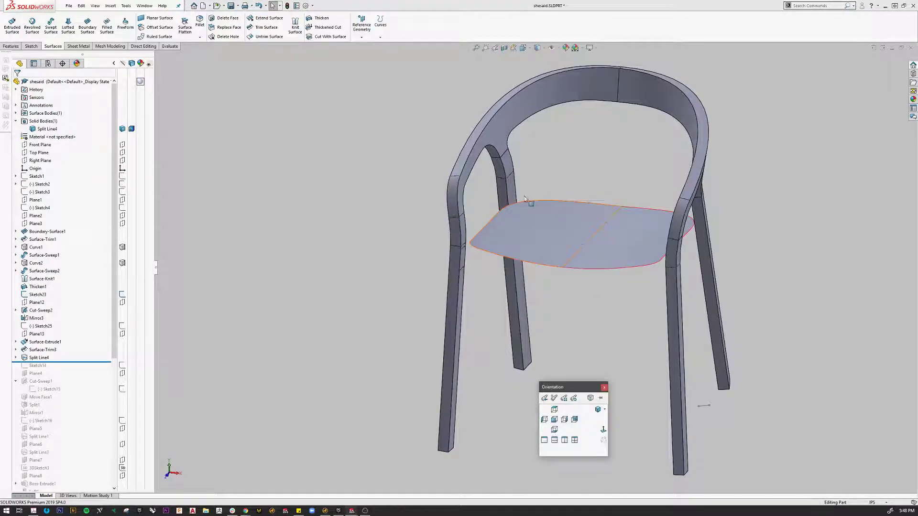
{"action": "left_click", "coordinate": [555, 430]}
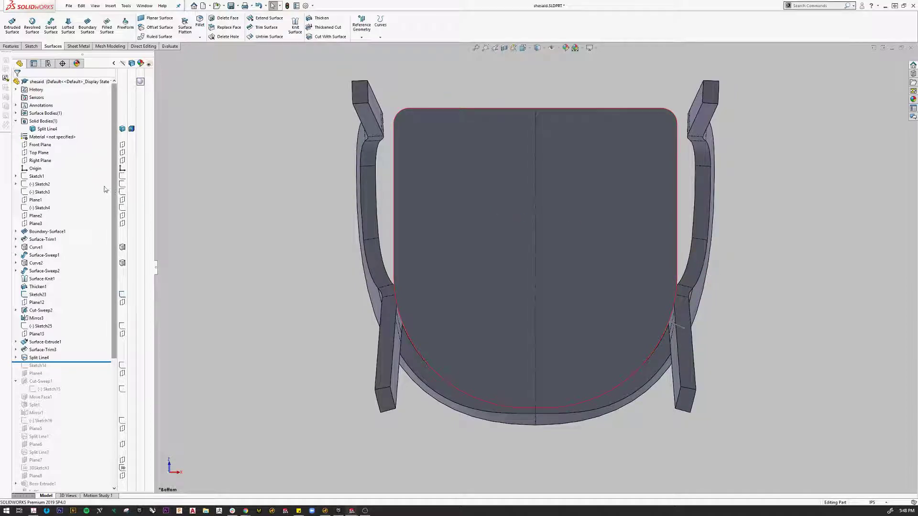
{"action": "left_click", "coordinate": [41, 154]}
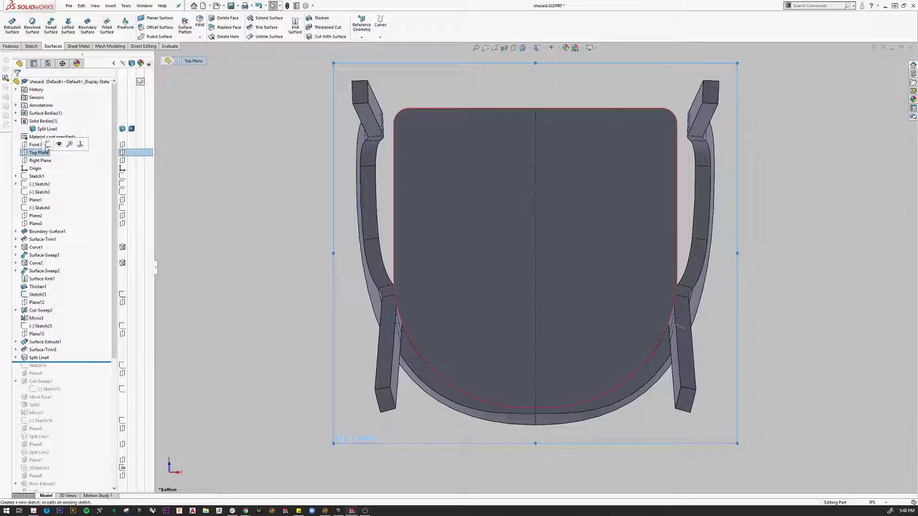
{"action": "left_click", "coordinate": [47, 147]}
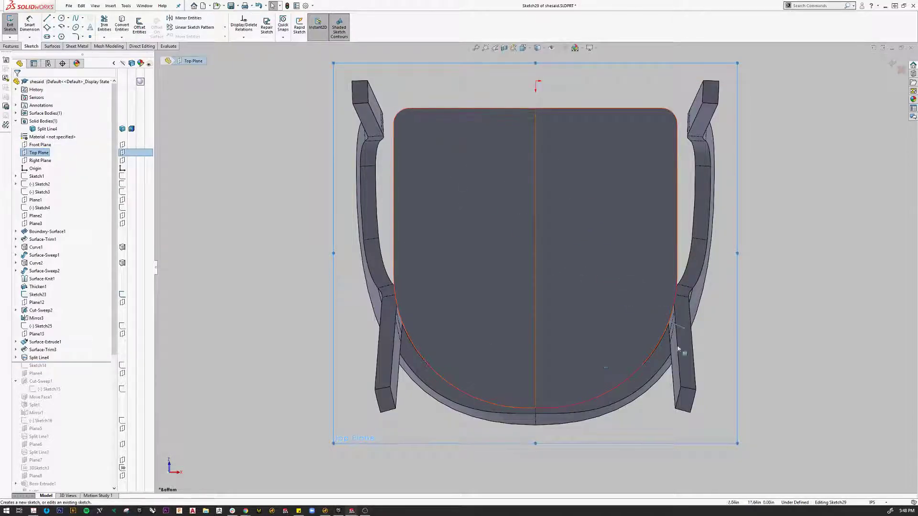
- Sketch a diagonal construction line between the inner-face split corners of one leg and the diagonally opposite leg
{"action": "left_click", "coordinate": [54, 18]}
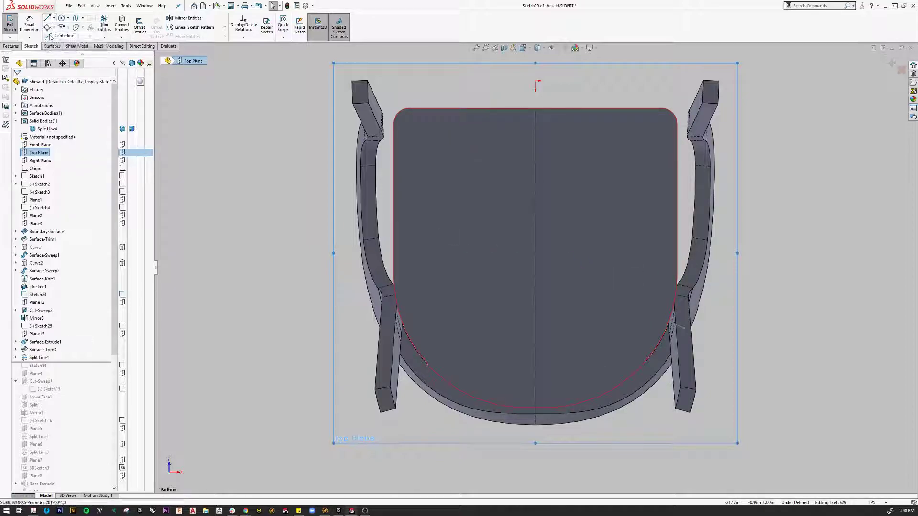
{"action": "left_click", "coordinate": [62, 37]}
{"action": "scroll", "coordinate": [416, 182], "scroll_direction": "down", "scroll_amount": 4}
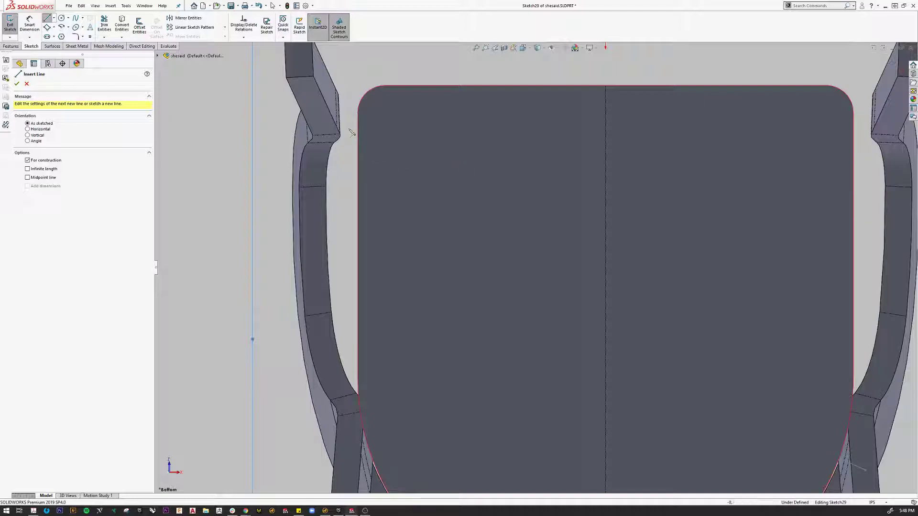
{"action": "scroll", "coordinate": [344, 132], "scroll_direction": "down", "scroll_amount": 2}
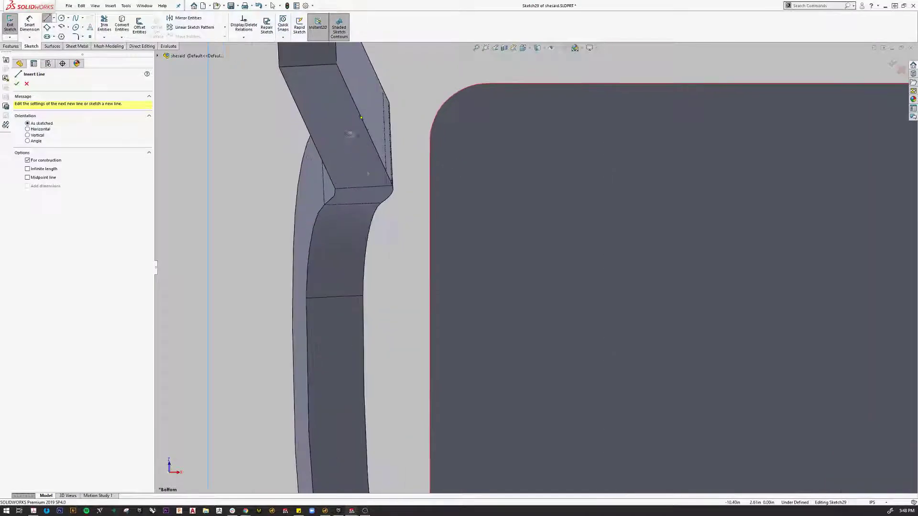
{"action": "scroll", "coordinate": [416, 175], "scroll_direction": "down", "scroll_amount": 2}
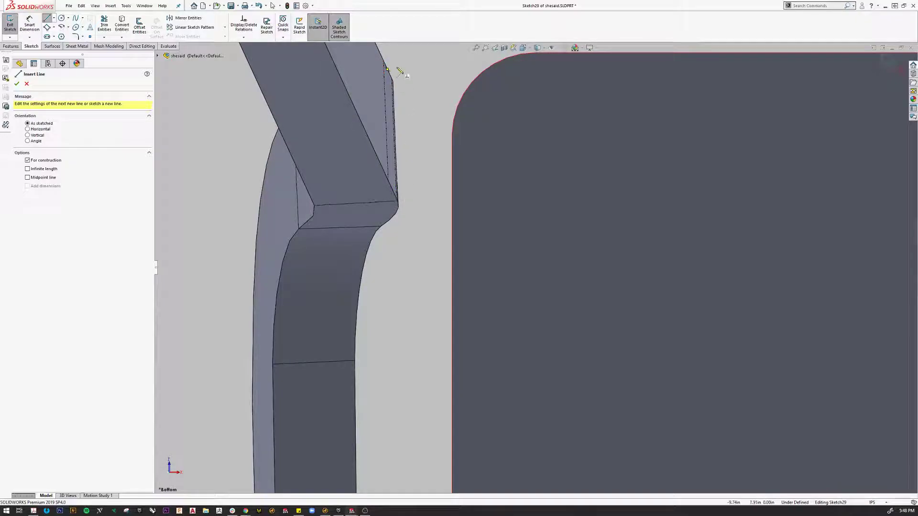
{"action": "left_click", "coordinate": [400, 188]}
{"action": "scroll", "coordinate": [412, 225], "scroll_direction": "up", "scroll_amount": 6}
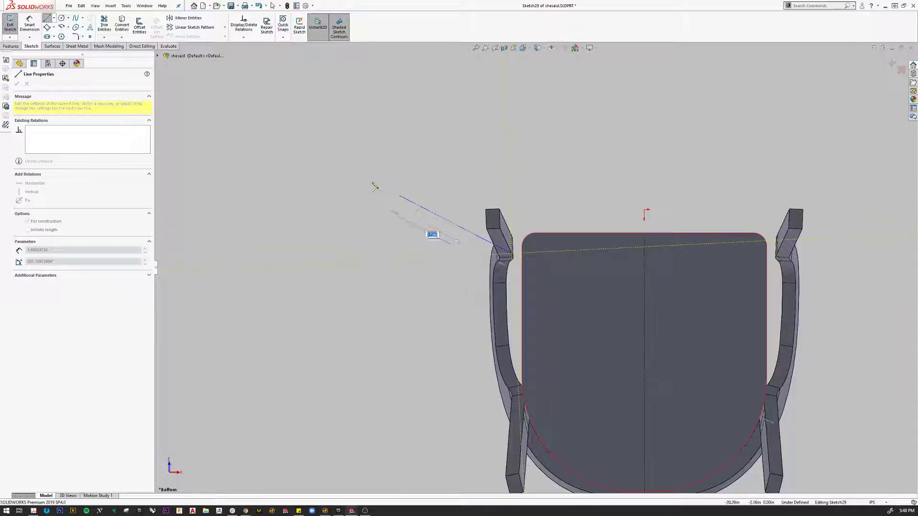
{"action": "scroll", "coordinate": [678, 356], "scroll_direction": "down", "scroll_amount": 8}
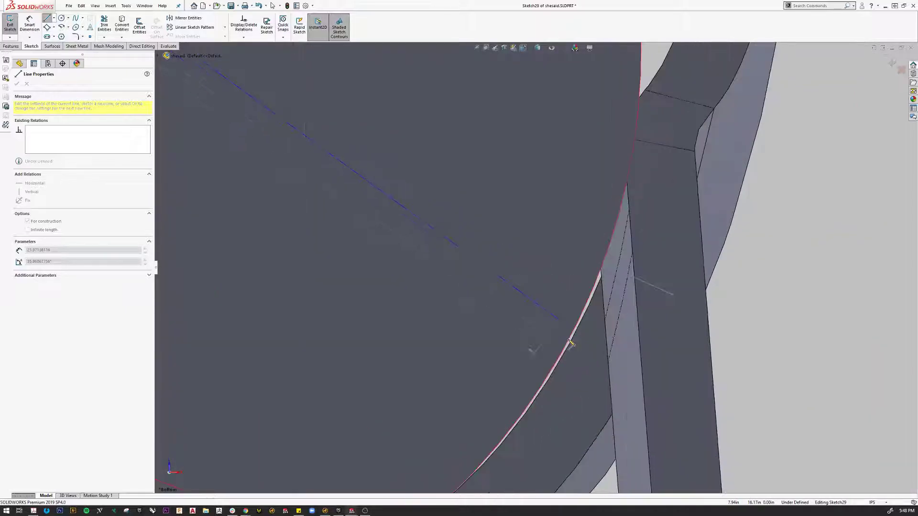
{"action": "scroll", "coordinate": [581, 351], "scroll_direction": "down", "scroll_amount": 1}
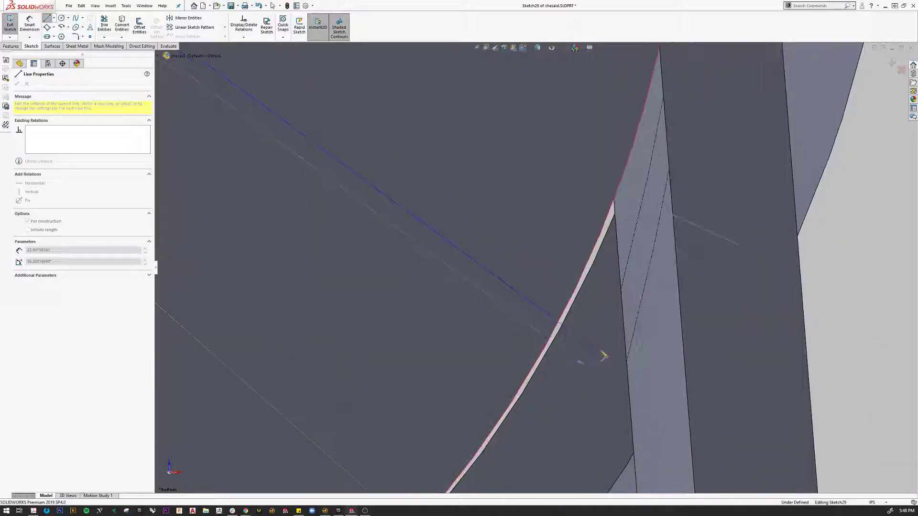
{"action": "left_click", "coordinate": [627, 364]}
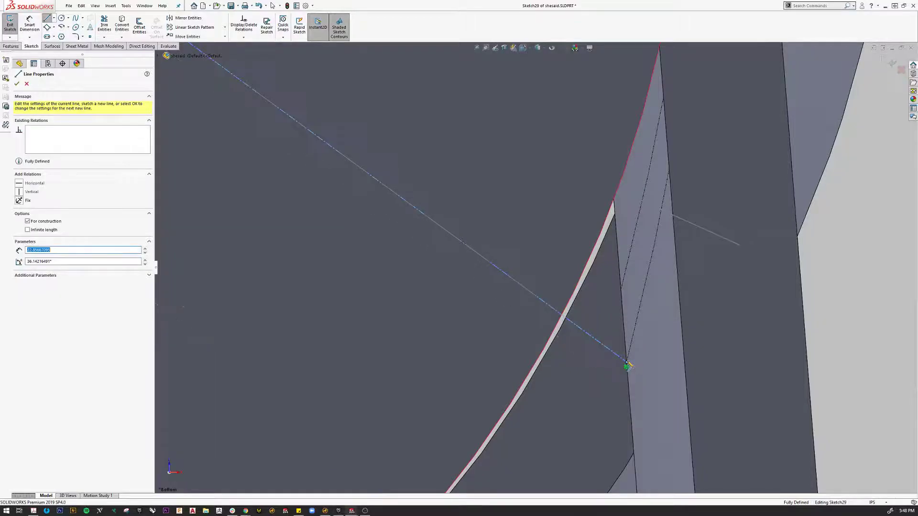
{"action": "right_click", "coordinate": [628, 365]}
{"action": "left_click", "coordinate": [645, 367]}
{"action": "scroll", "coordinate": [634, 324], "scroll_direction": "up", "scroll_amount": 10}
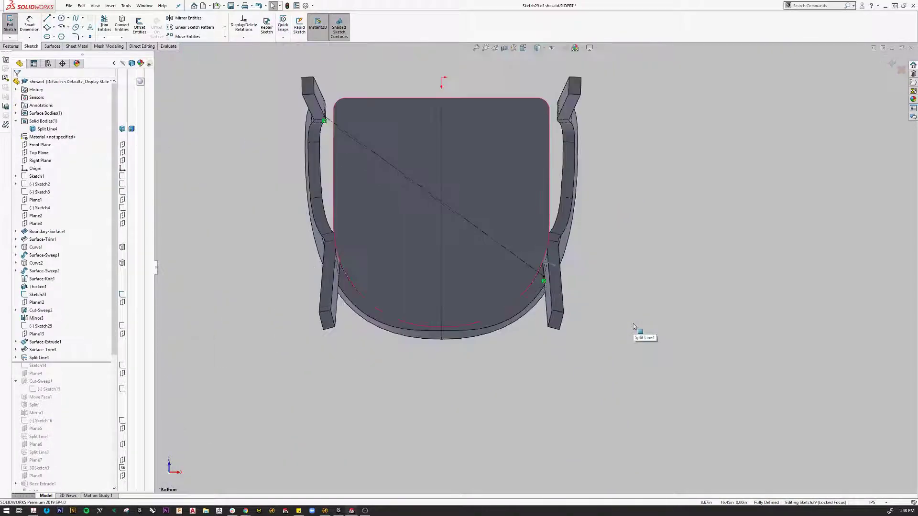
- Sketch a 3 Point Corner Rectangle about 17.1 by 1.2 inches with one long side on the diagonal construction line
{"action": "scroll", "coordinate": [349, 131], "scroll_direction": "down", "scroll_amount": 3}
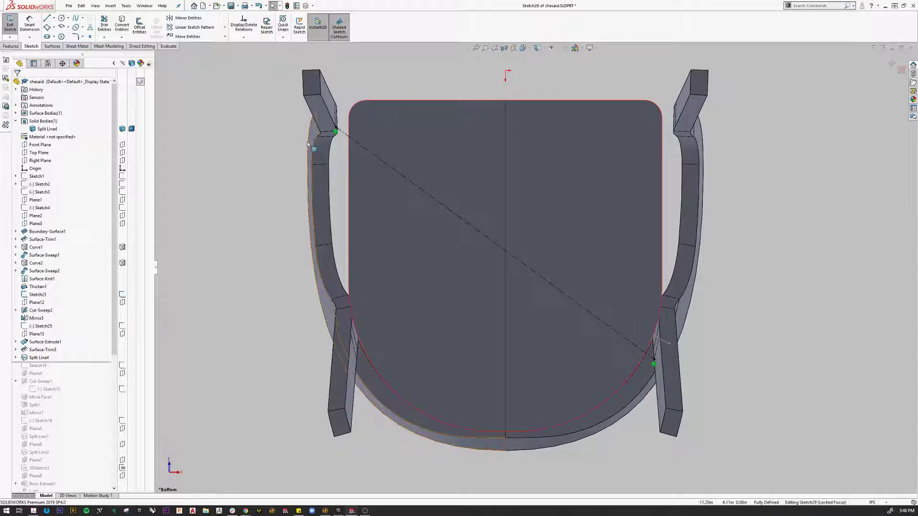
{"action": "left_click", "coordinate": [47, 28]}
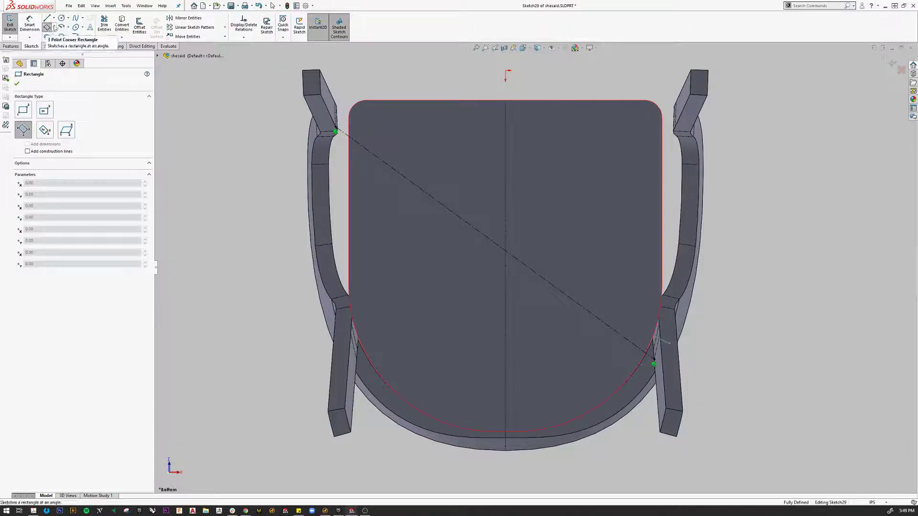
{"action": "left_click", "coordinate": [54, 28]}
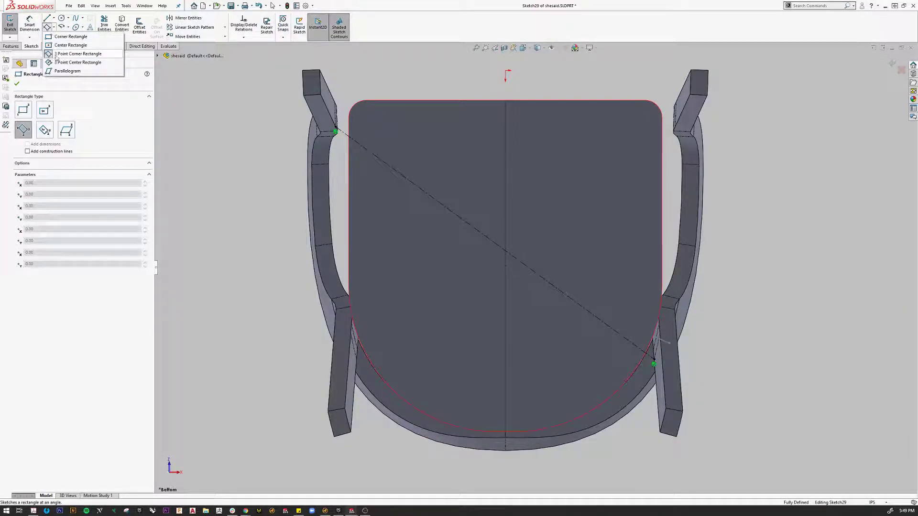
{"action": "left_click", "coordinate": [48, 28]}
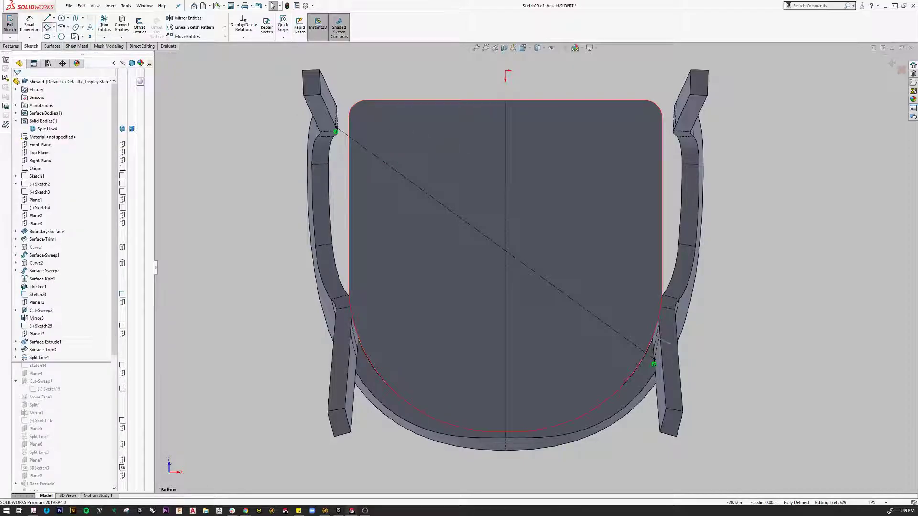
{"action": "key", "text": "Return"}
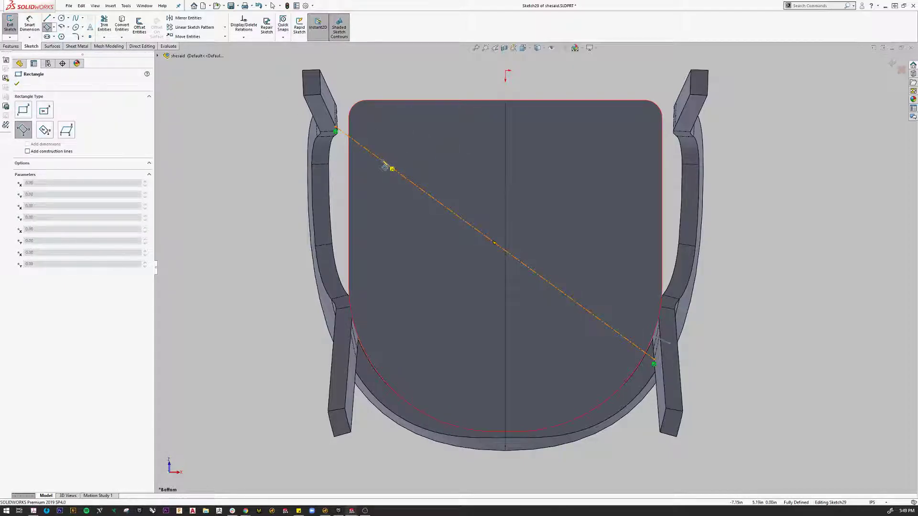
{"action": "left_click", "coordinate": [384, 163]}
{"action": "left_click", "coordinate": [402, 148]}
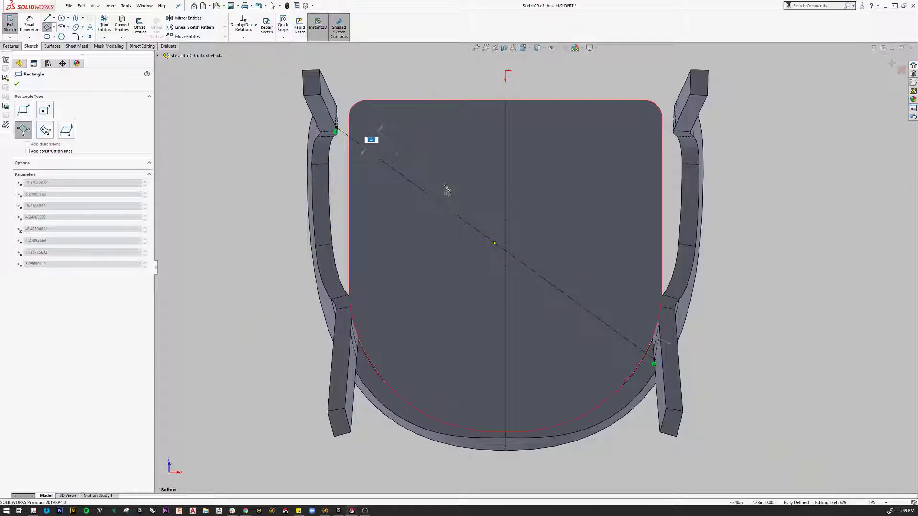
{"action": "left_click", "coordinate": [631, 322]}
{"action": "right_click", "coordinate": [631, 322]}
{"action": "left_click", "coordinate": [649, 327]}
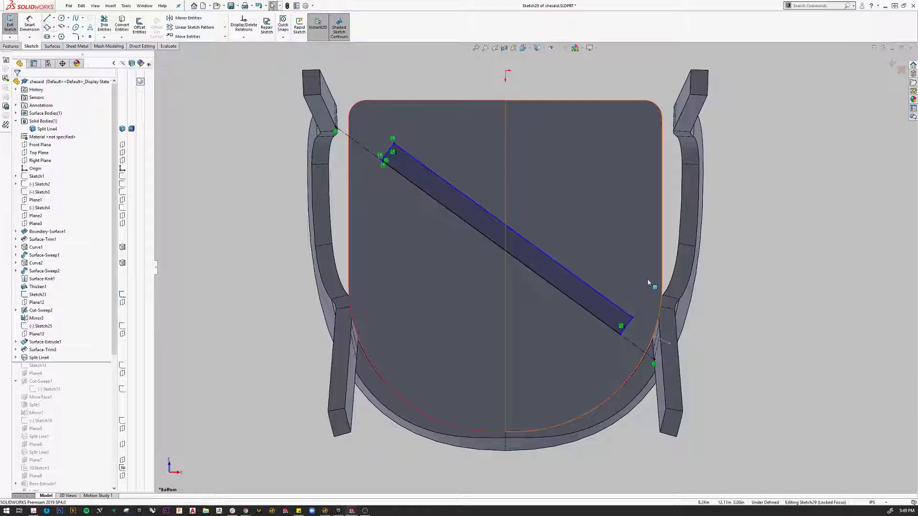
- Dimension the short end of the diagonal rectangle to 1 inch
{"action": "right_click", "coordinate": [538, 84]}
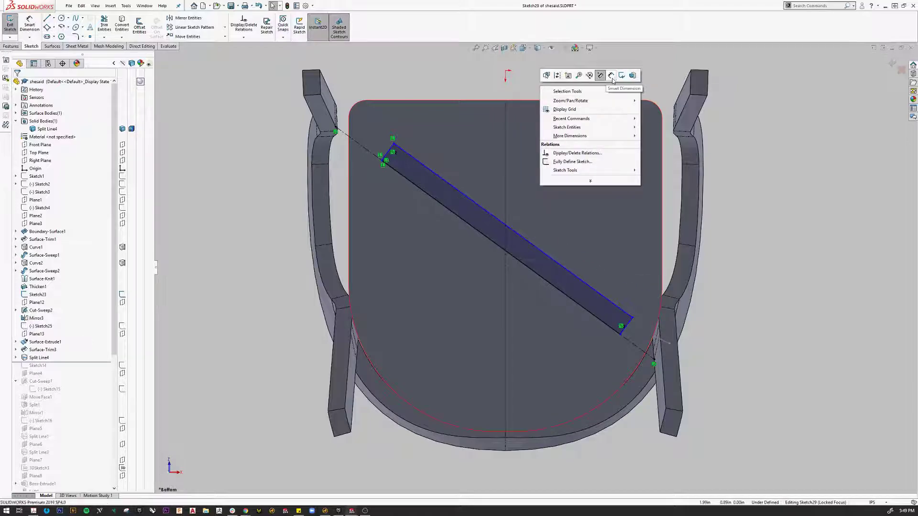
{"action": "left_click", "coordinate": [612, 74]}
{"action": "left_click", "coordinate": [388, 153]}
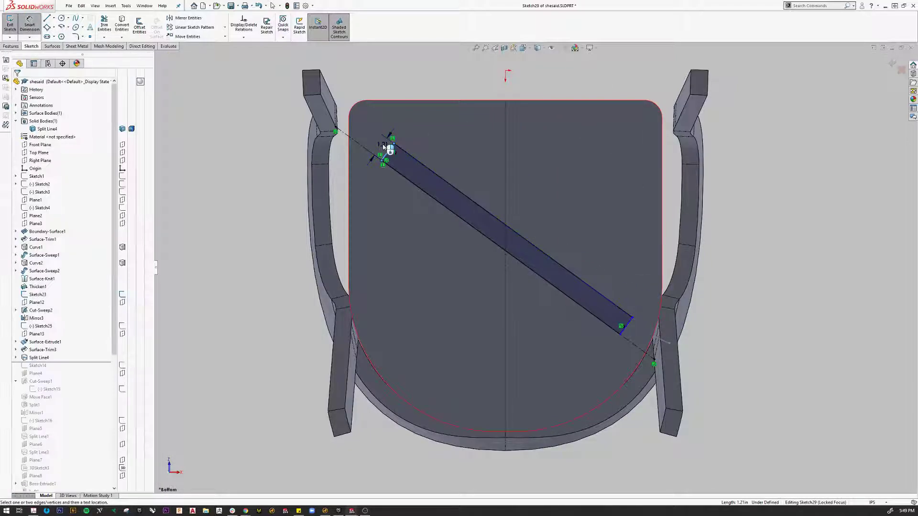
{"action": "left_click", "coordinate": [383, 147]}
{"action": "type", "text": "1"}
{"action": "key", "text": "Return"}
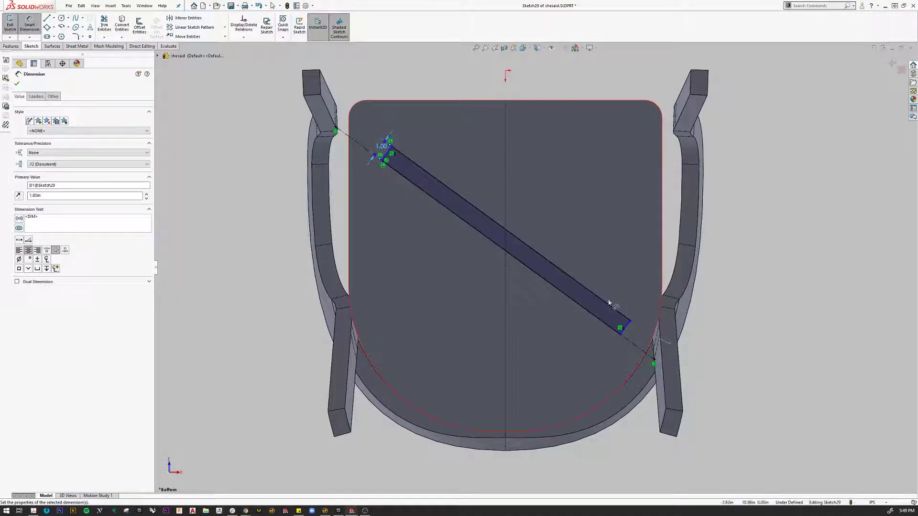
- Dimension the long side of the diagonal rectangle to 17 inches and end dimensioning
{"action": "left_click", "coordinate": [554, 265]}
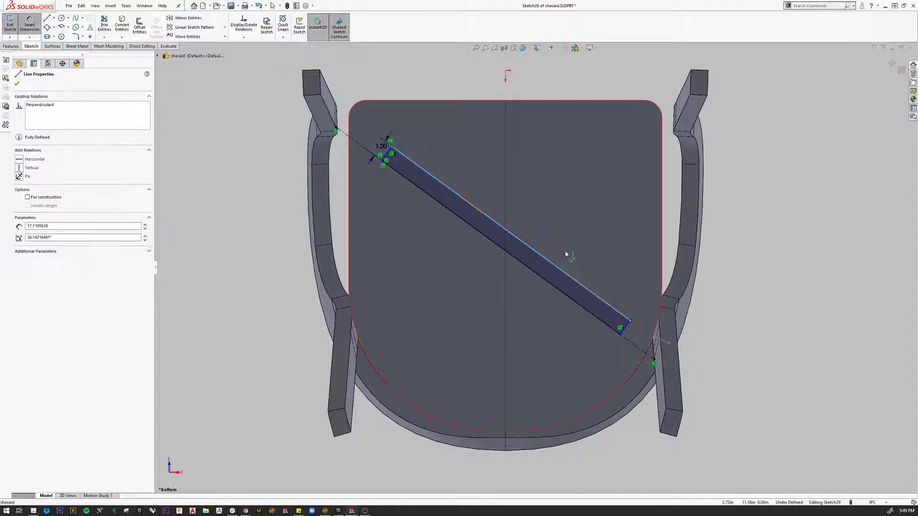
{"action": "left_click", "coordinate": [541, 232]}
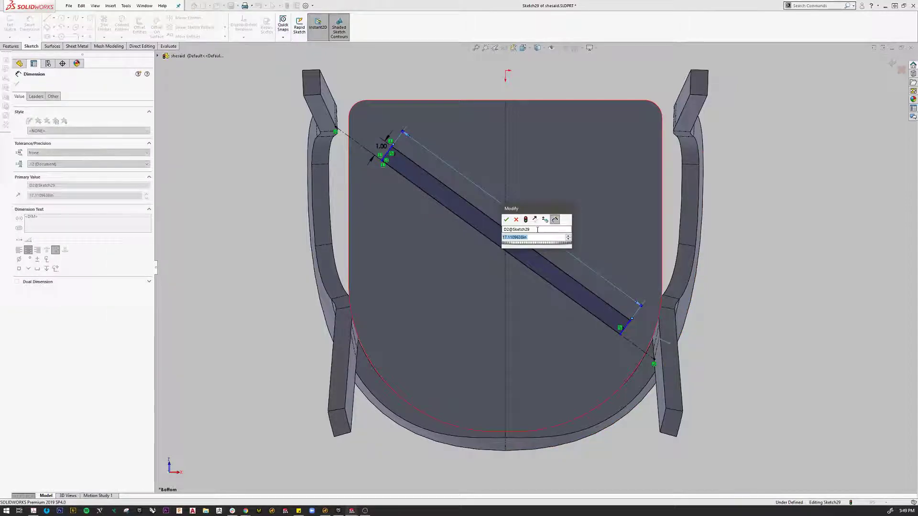
{"action": "type", "text": "17"}
{"action": "key", "text": "Return"}
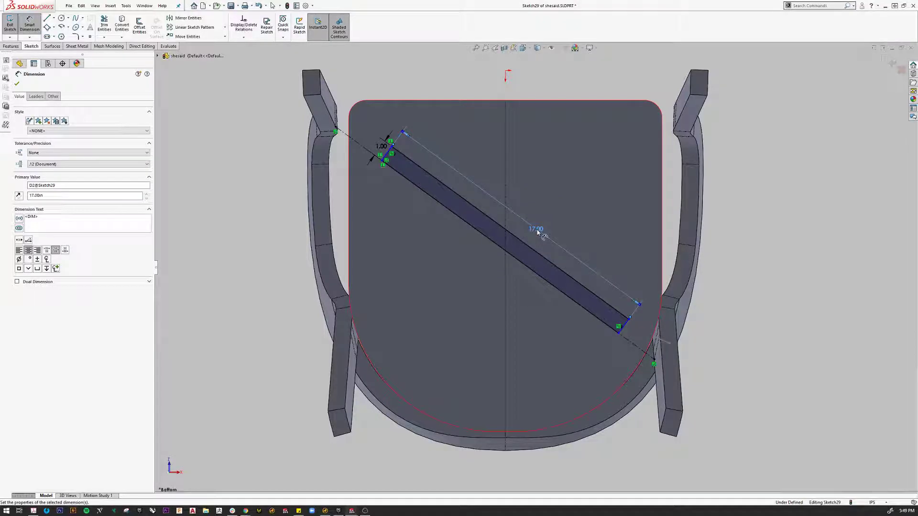
{"action": "right_click", "coordinate": [757, 309]}
{"action": "left_click", "coordinate": [789, 332]}
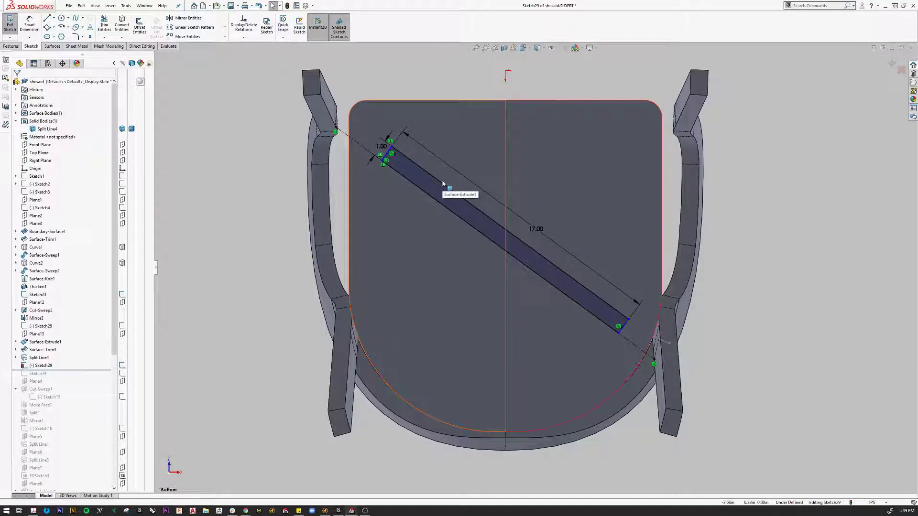
- Slide the rectangle slightly along the diagonal to roughly center it between the two legs, and exit the sketch
{"action": "left_click", "coordinate": [375, 145]}
{"action": "left_click_drag", "start_coordinate": [374, 145], "coordinate": [381, 152]}
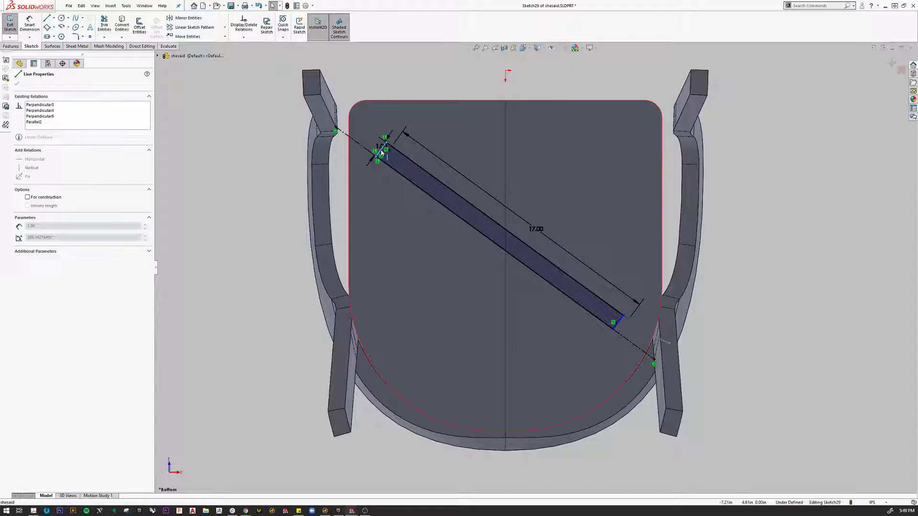
{"action": "left_click_drag", "start_coordinate": [382, 153], "coordinate": [384, 154]}
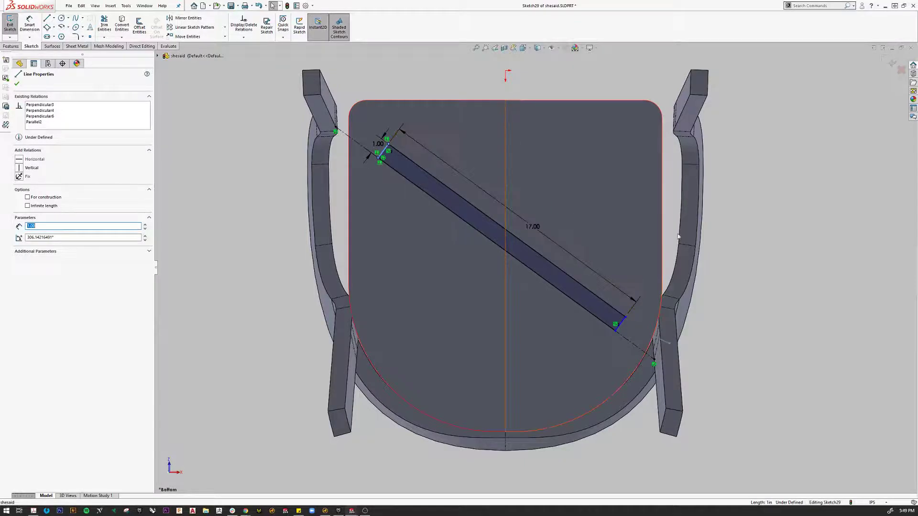
{"action": "scroll", "coordinate": [626, 226], "scroll_direction": "up", "scroll_amount": 3}
{"action": "mouse_move", "coordinate": [626, 226]}
{"action": "middle_mouse_down"}
{"action": "mouse_move", "coordinate": [287, 289]}
{"action": "mouse_move", "coordinate": [523, 343]}
{"action": "middle_mouse_up"}
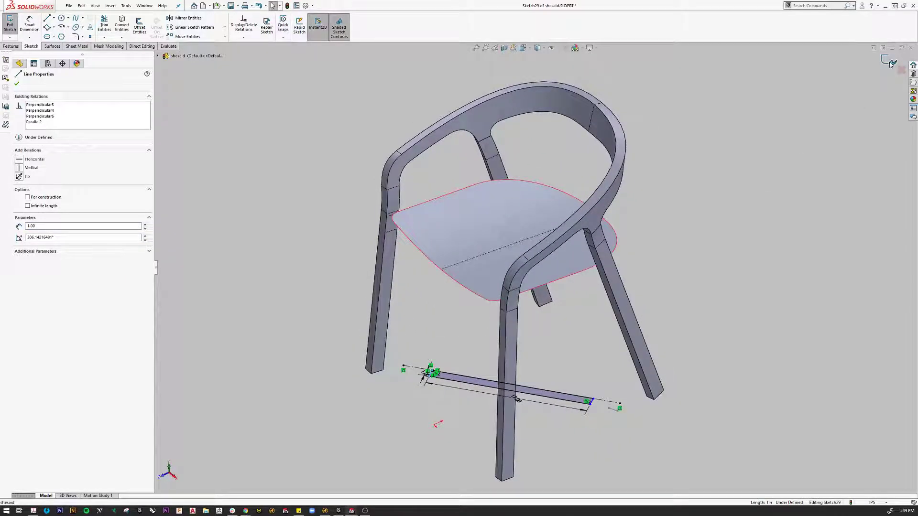
{"action": "mouse_move", "coordinate": [574, 258]}
{"action": "middle_mouse_down"}
{"action": "mouse_move", "coordinate": [511, 349]}
{"action": "mouse_move", "coordinate": [496, 252]}
{"action": "middle_mouse_up"}
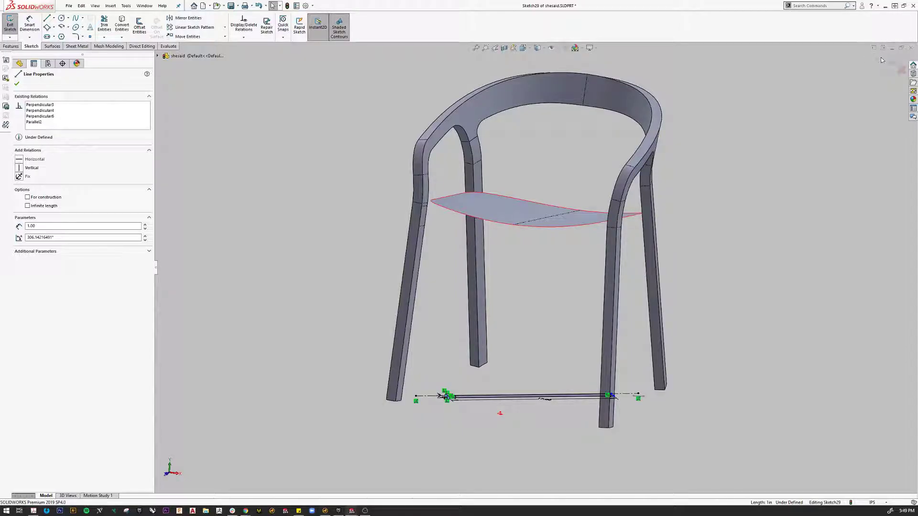
{"action": "left_click", "coordinate": [882, 58]}
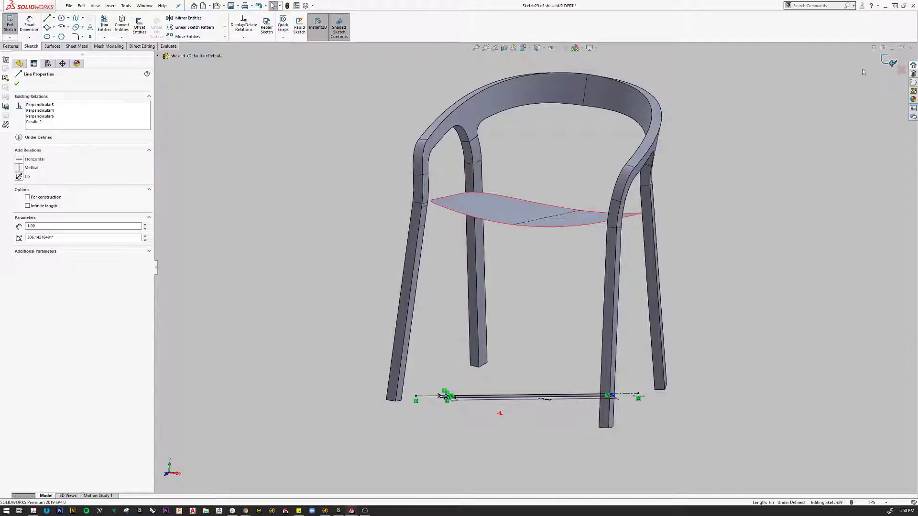
- Thicken the trimmed seat surface by 0.50 inches toward its underside, with Merge result enabled
{"action": "left_click", "coordinate": [336, 134]}
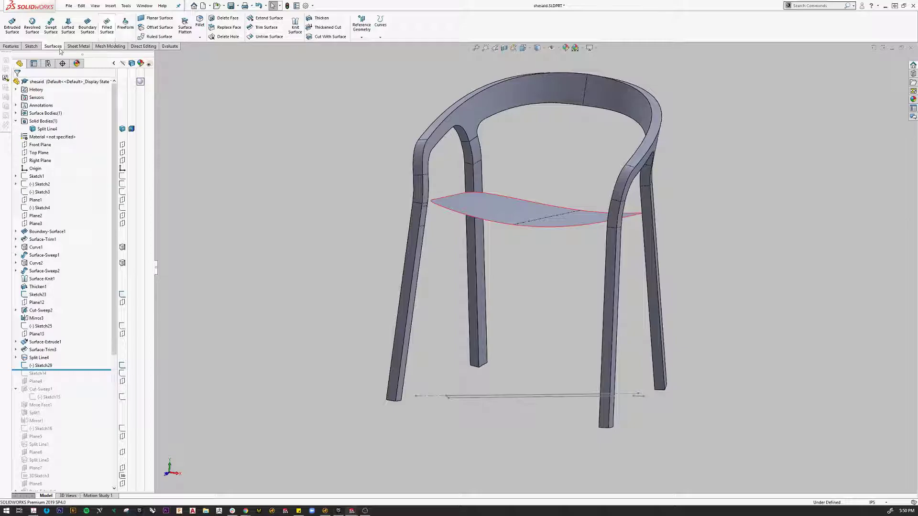
{"action": "left_click", "coordinate": [318, 18]}
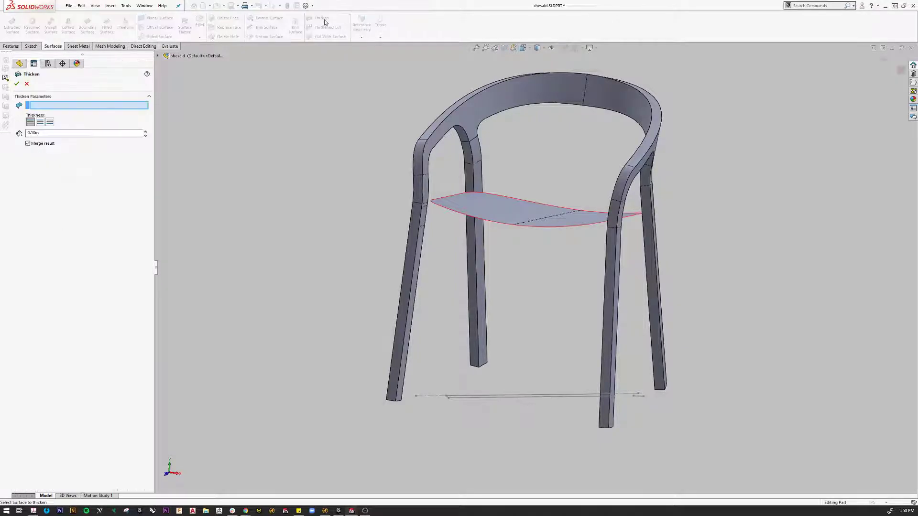
{"action": "left_click", "coordinate": [522, 206]}
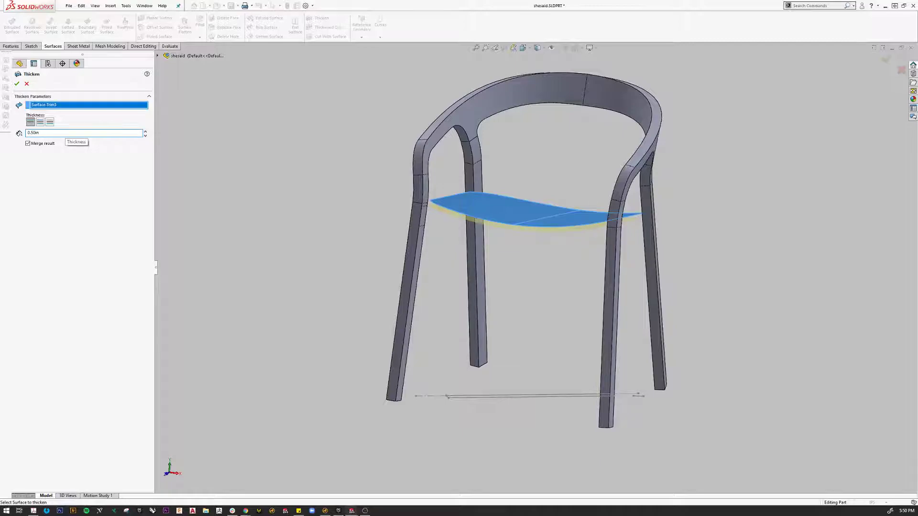
{"action": "key", "text": "Return"}
{"action": "left_click", "coordinate": [17, 83]}
{"action": "left_click", "coordinate": [563, 283]}
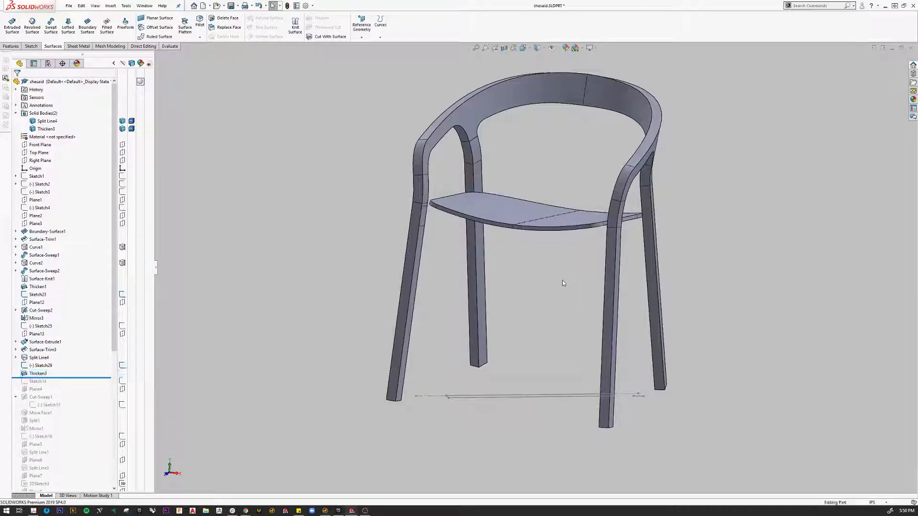
{"action": "middle_click_drag", "start_coordinate": [526, 307], "coordinate": [522, 346]}
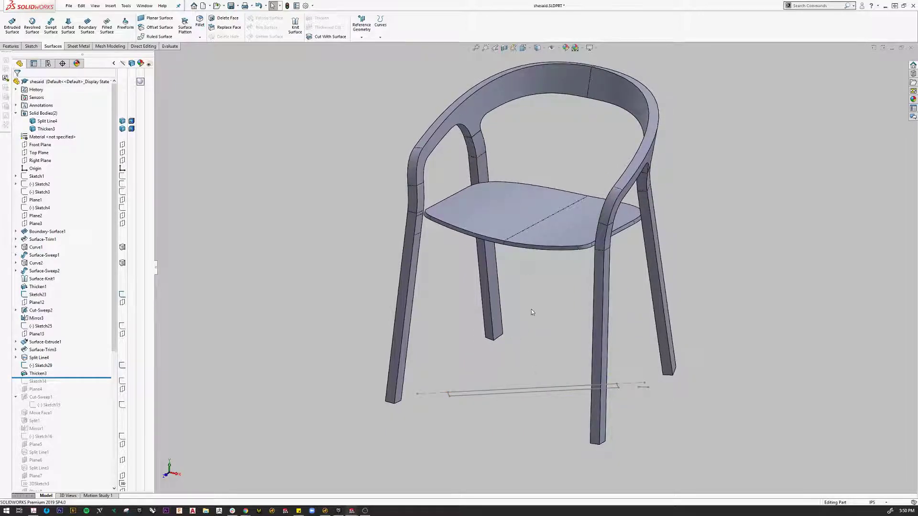
{"action": "middle_click_drag", "start_coordinate": [532, 312], "coordinate": [487, 214]}
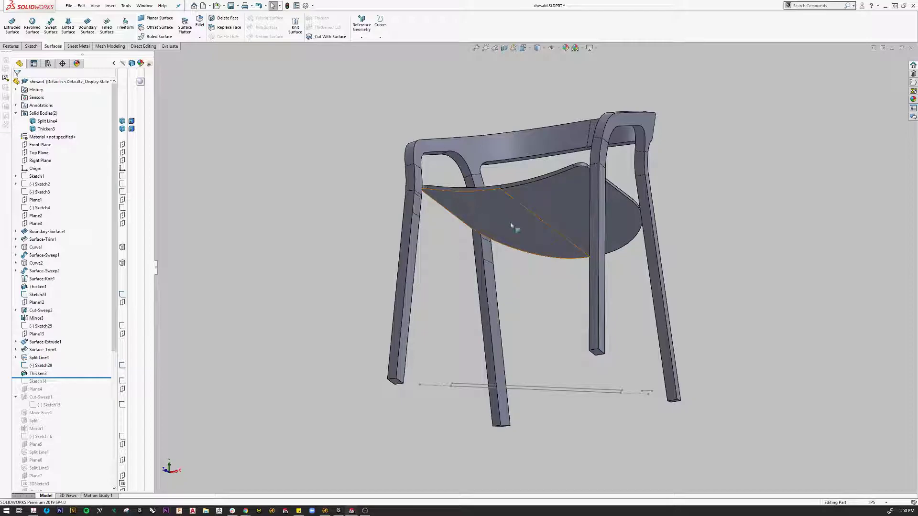
{"action": "middle_click_drag", "start_coordinate": [543, 227], "coordinate": [537, 312]}
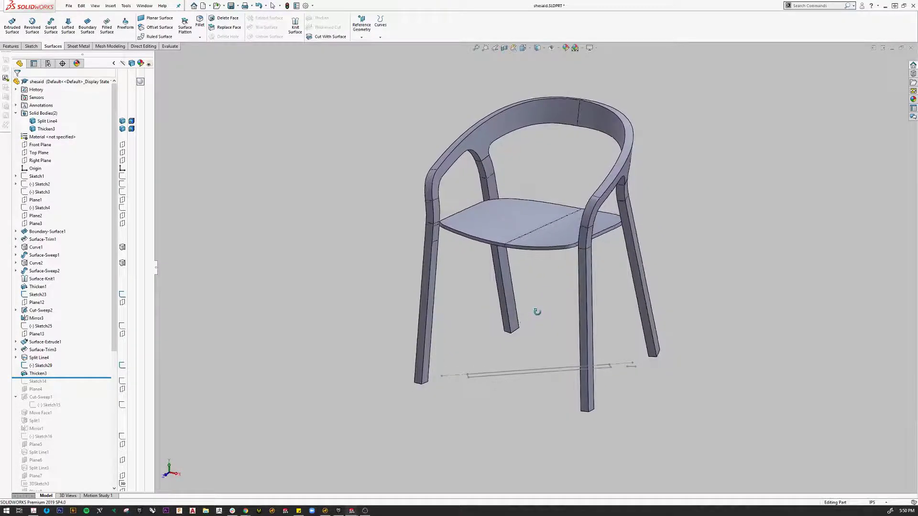
- Try to extrude the diagonal rectangle up to the underside face of the thickened seat, with Merge result disabled
{"action": "left_click", "coordinate": [12, 47]}
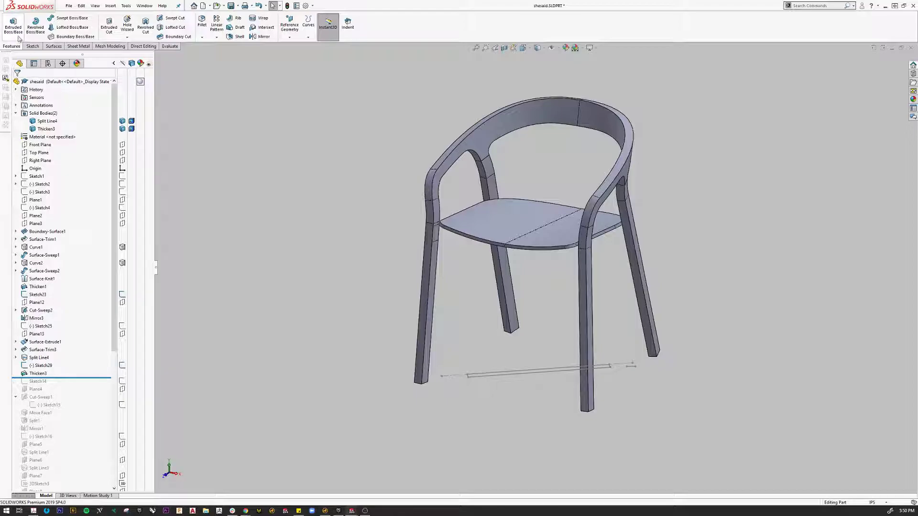
{"action": "left_click", "coordinate": [14, 27]}
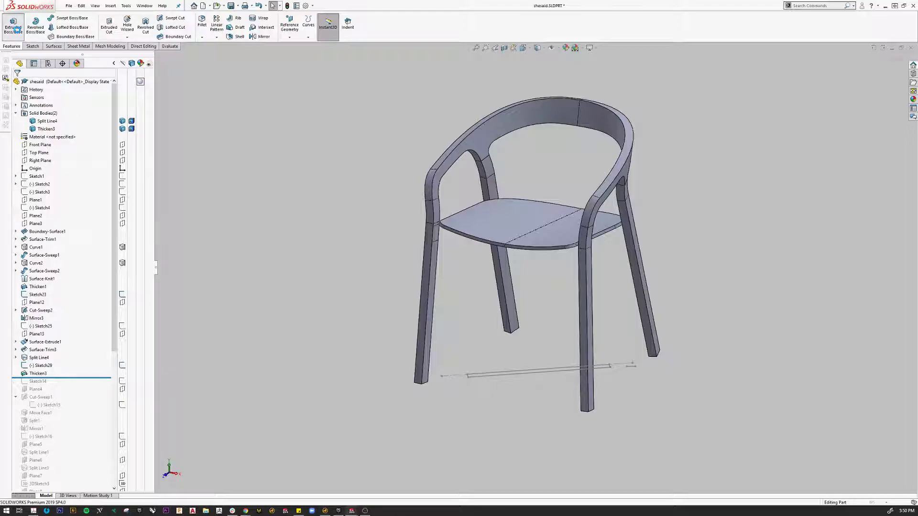
{"action": "left_click", "coordinate": [494, 378]}
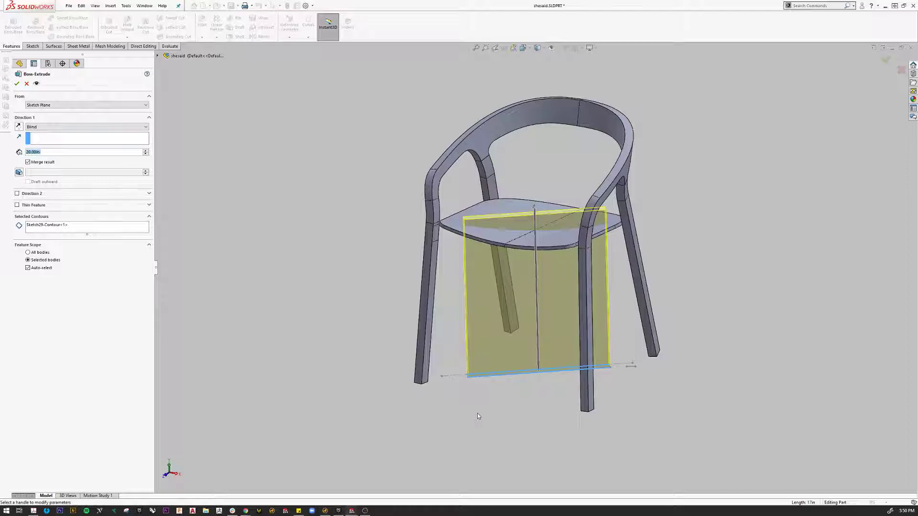
{"action": "left_click", "coordinate": [48, 128]}
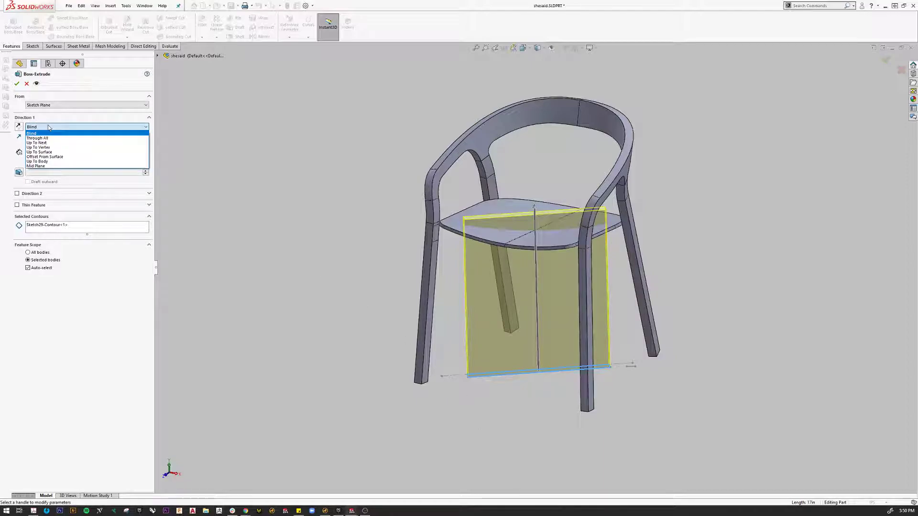
{"action": "left_click", "coordinate": [48, 152]}
{"action": "middle_click_drag", "start_coordinate": [421, 240], "coordinate": [444, 252]}
{"action": "left_click", "coordinate": [497, 236]}
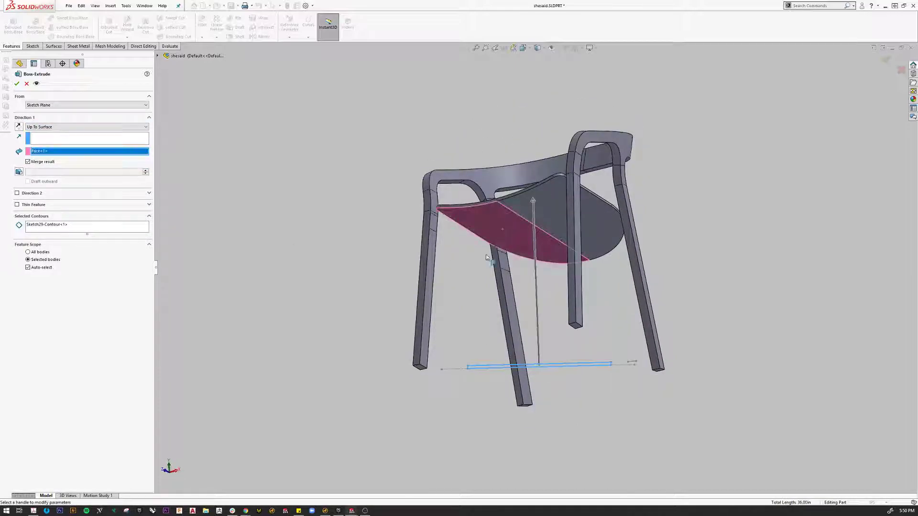
{"action": "left_click", "coordinate": [552, 230]}
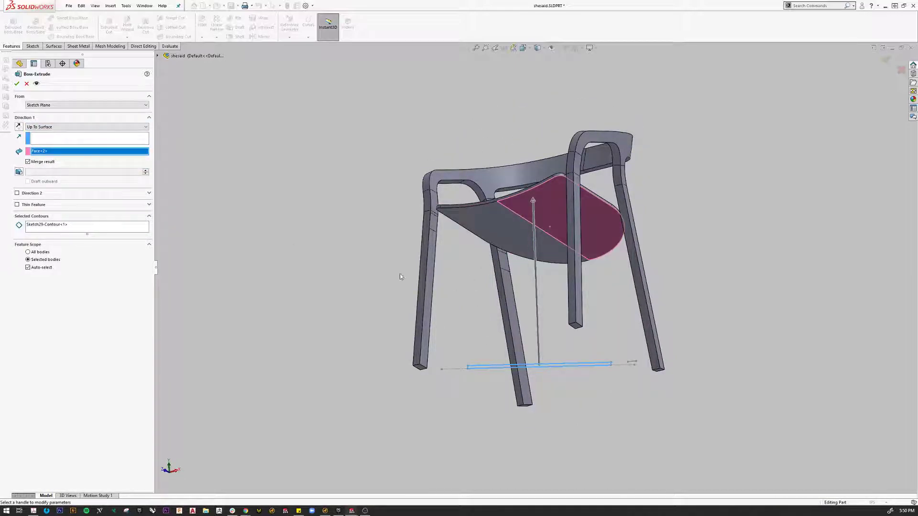
{"action": "left_click", "coordinate": [28, 162]}
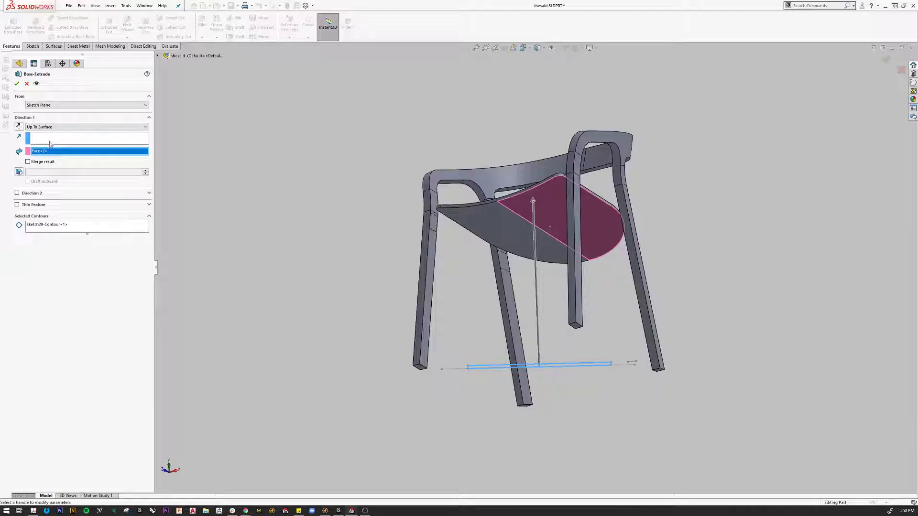
{"action": "middle_click_drag", "start_coordinate": [506, 283], "coordinate": [518, 313]}
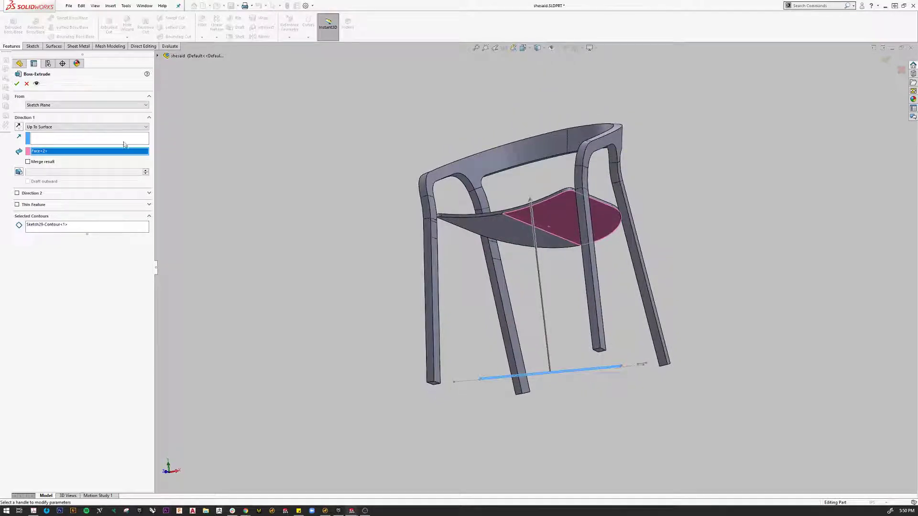
{"action": "left_click", "coordinate": [18, 85]}
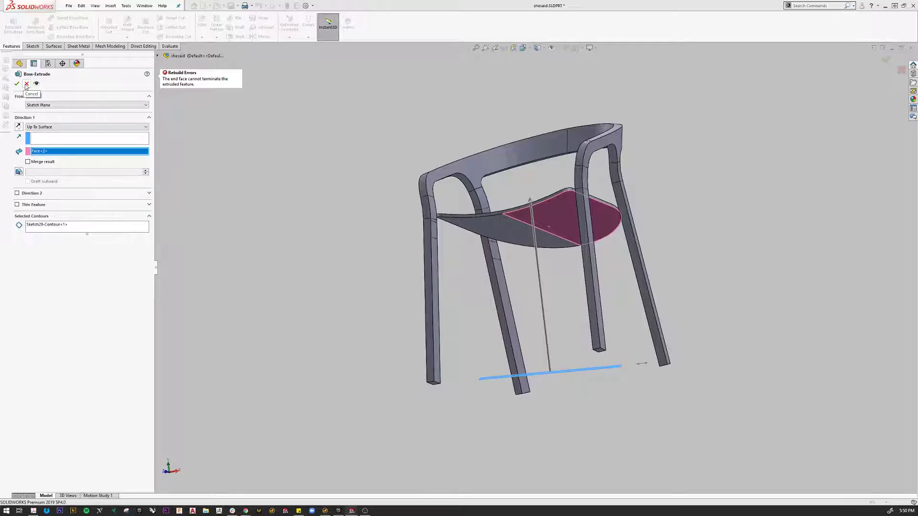
{"action": "left_click", "coordinate": [26, 84]}
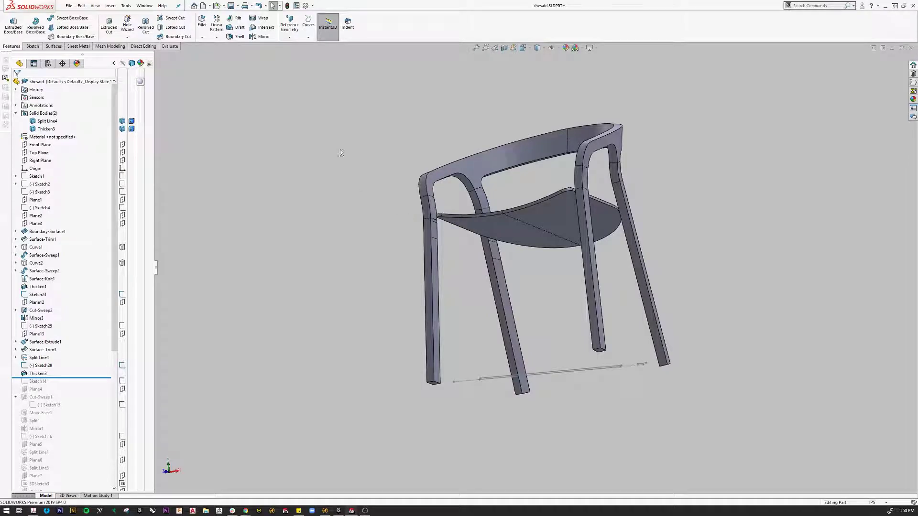
- Copy both underside faces of the seat with a 0-inch Offset Surface, and hide the thickened seat body
{"action": "left_click", "coordinate": [53, 46]}
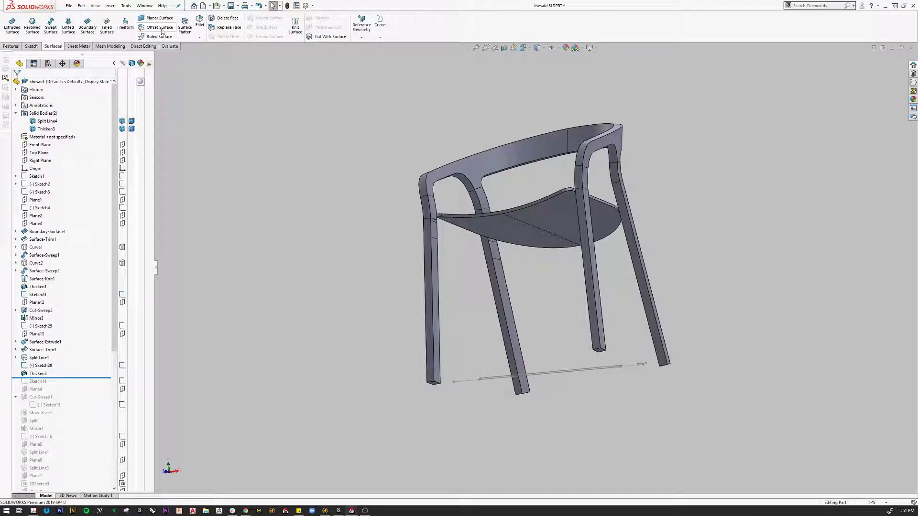
{"action": "left_click", "coordinate": [161, 31]}
{"action": "left_click", "coordinate": [516, 242]}
{"action": "left_click", "coordinate": [557, 217]}
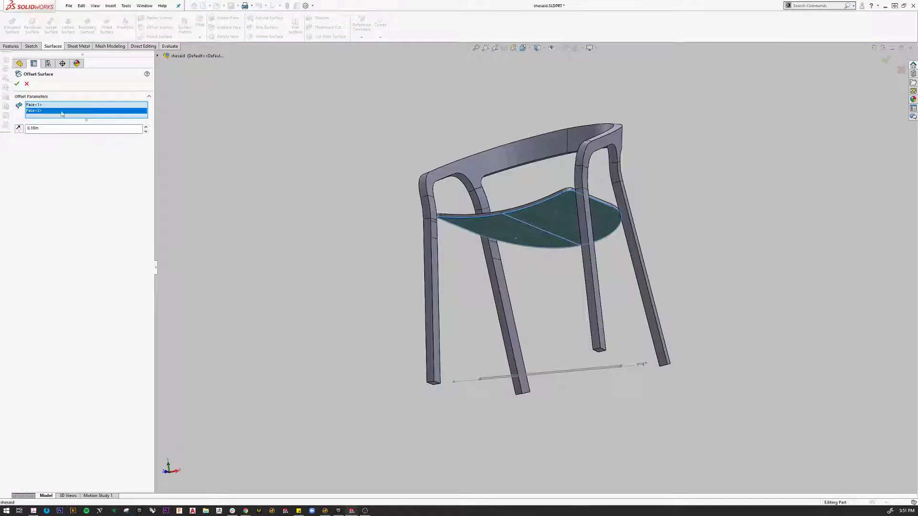
{"action": "left_click_drag", "start_coordinate": [44, 130], "coordinate": [13, 131]}
{"action": "type", "text": "0"}
{"action": "left_click", "coordinate": [18, 85]}
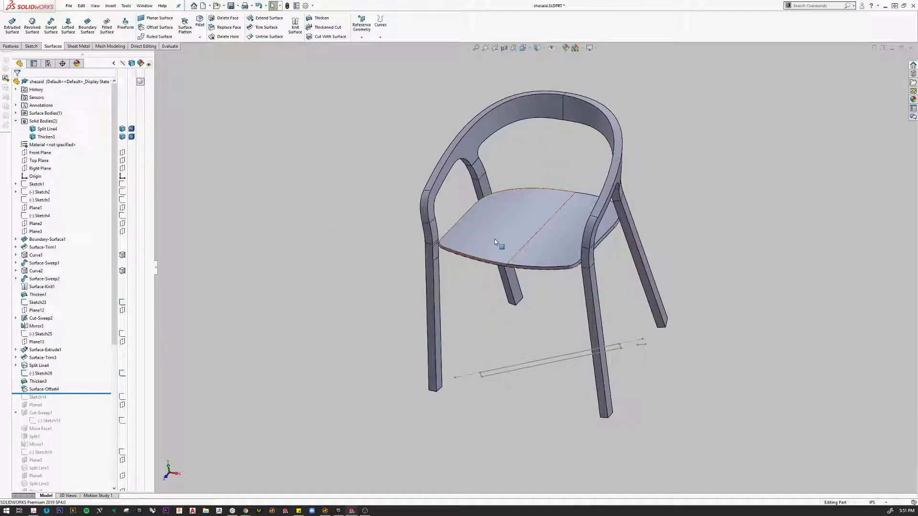
{"action": "key", "text": "Tab"}
{"action": "middle_click_drag", "start_coordinate": [467, 306], "coordinate": [454, 178]}
{"action": "left_click", "coordinate": [12, 25]}
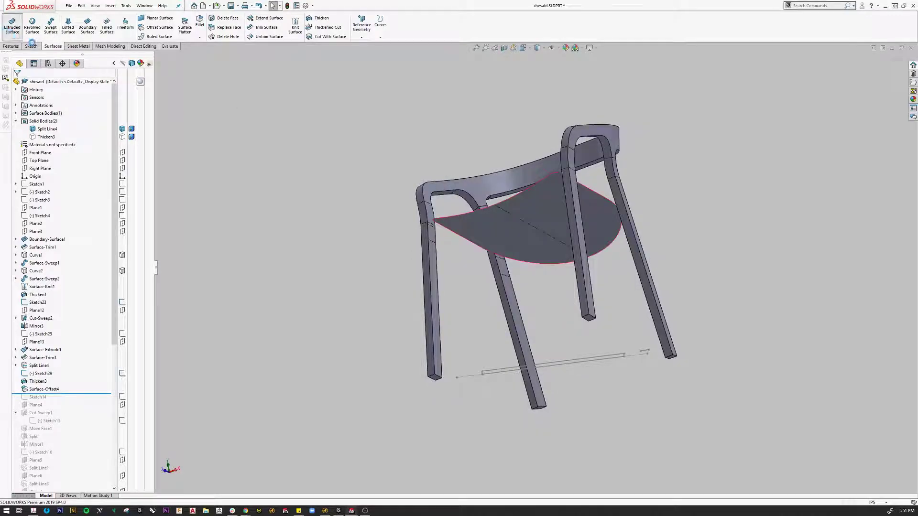
{"action": "left_click", "coordinate": [494, 373]}
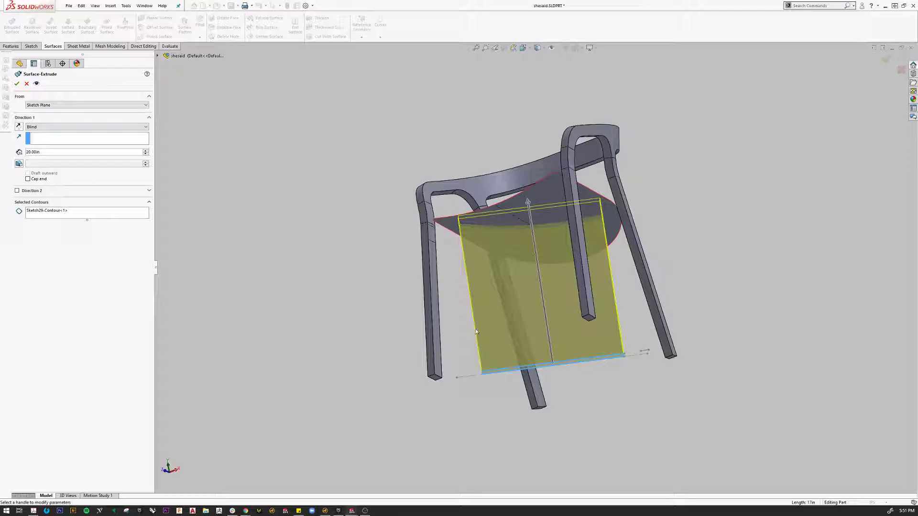
{"action": "left_click", "coordinate": [27, 84]}
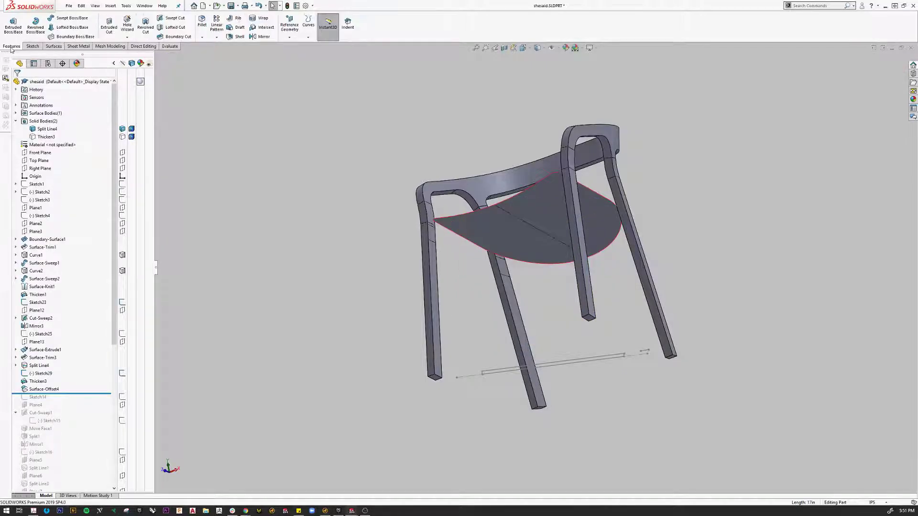
- Extrude the diagonal rectangle as a boss up to the offset seat surface, with Merge result disabled
{"action": "left_click", "coordinate": [19, 32]}
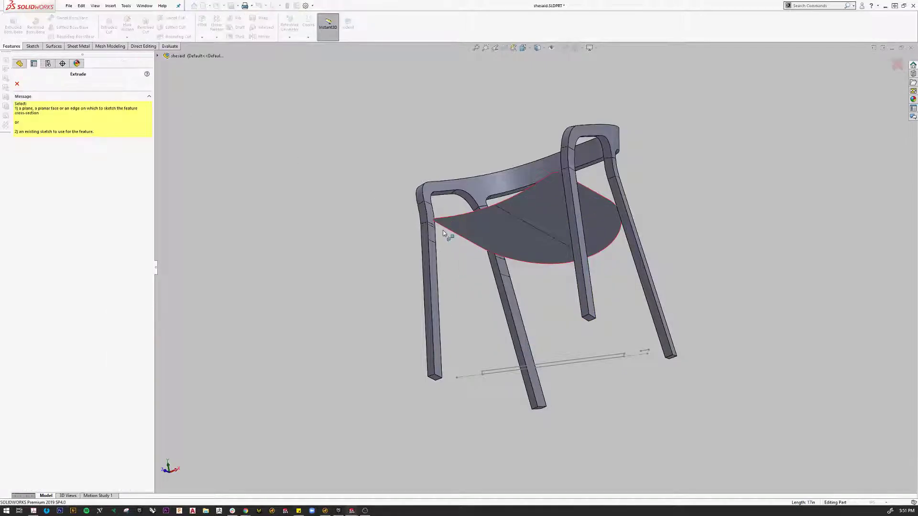
{"action": "left_click", "coordinate": [508, 369]}
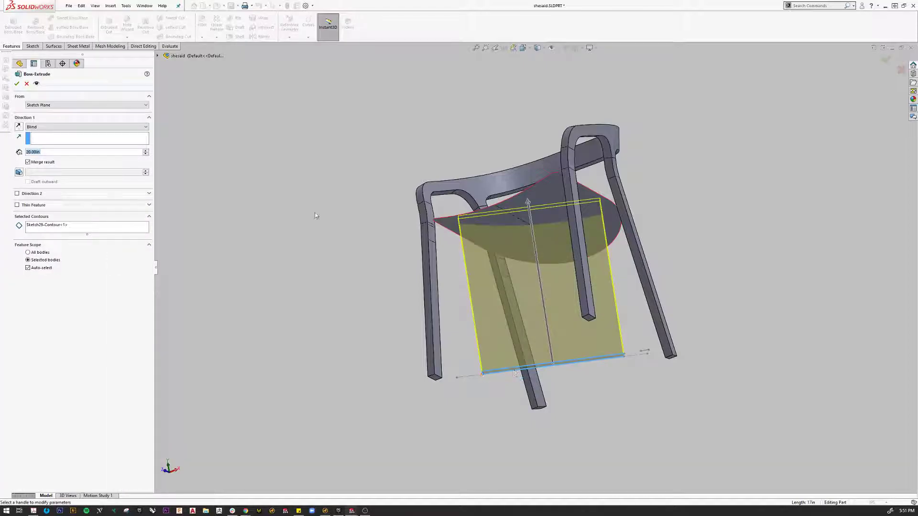
{"action": "left_click", "coordinate": [47, 127]}
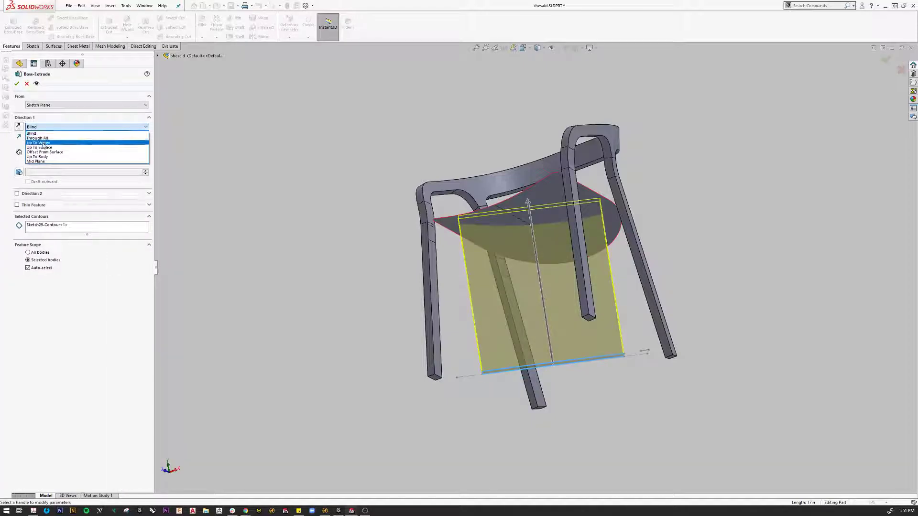
{"action": "left_click", "coordinate": [47, 148]}
{"action": "left_click", "coordinate": [507, 226]}
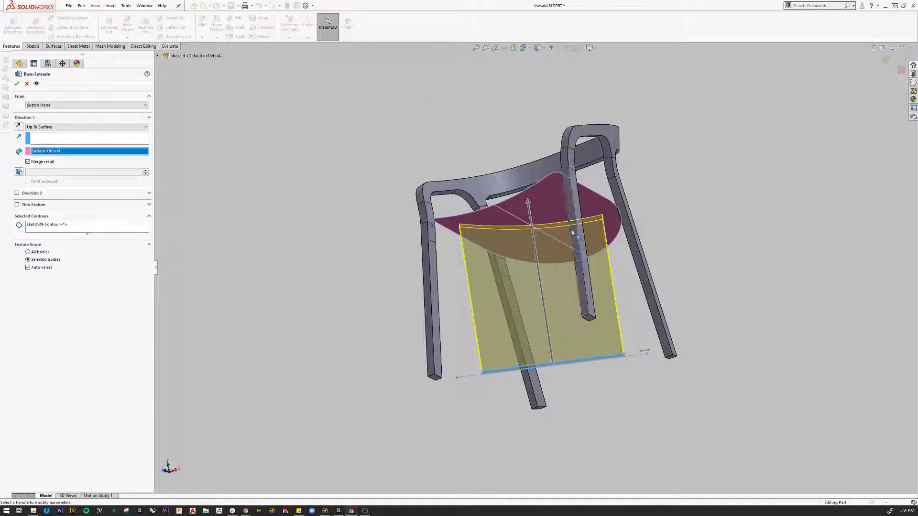
{"action": "mouse_move", "coordinate": [532, 281]}
{"action": "middle_mouse_down"}
{"action": "mouse_move", "coordinate": [553, 377]}
{"action": "mouse_move", "coordinate": [563, 381]}
{"action": "mouse_move", "coordinate": [545, 307]}
{"action": "mouse_move", "coordinate": [521, 287]}
{"action": "middle_mouse_up"}
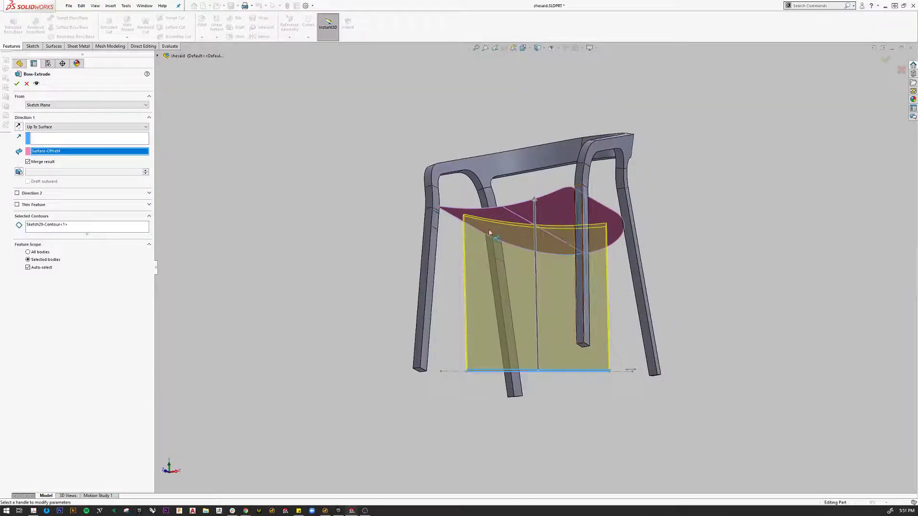
{"action": "left_click", "coordinate": [28, 162]}
{"action": "left_click", "coordinate": [17, 85]}
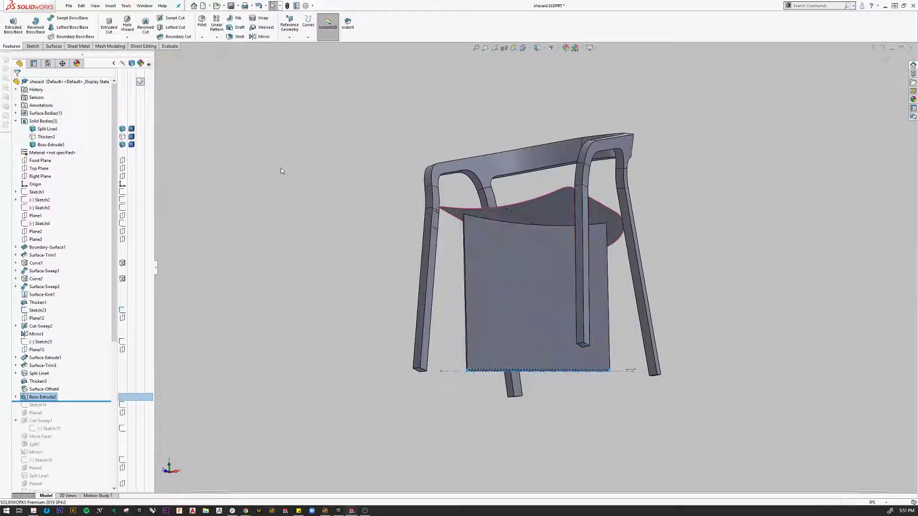
- Start another Offset Surface using both faces of the copied seat surface
{"action": "middle_click_drag", "start_coordinate": [348, 283], "coordinate": [349, 352]}
{"action": "scroll", "coordinate": [540, 231], "scroll_direction": "down", "scroll_amount": 3}
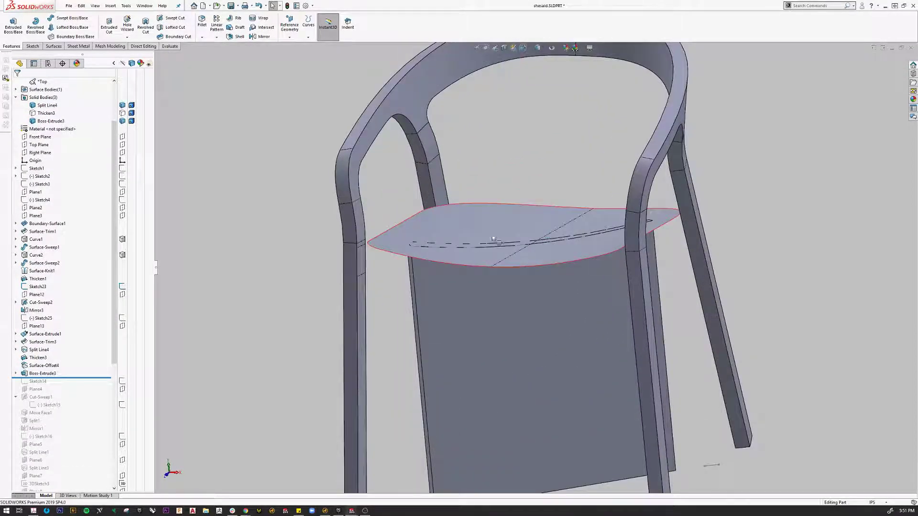
{"action": "middle_click_drag", "start_coordinate": [495, 242], "coordinate": [471, 226]}
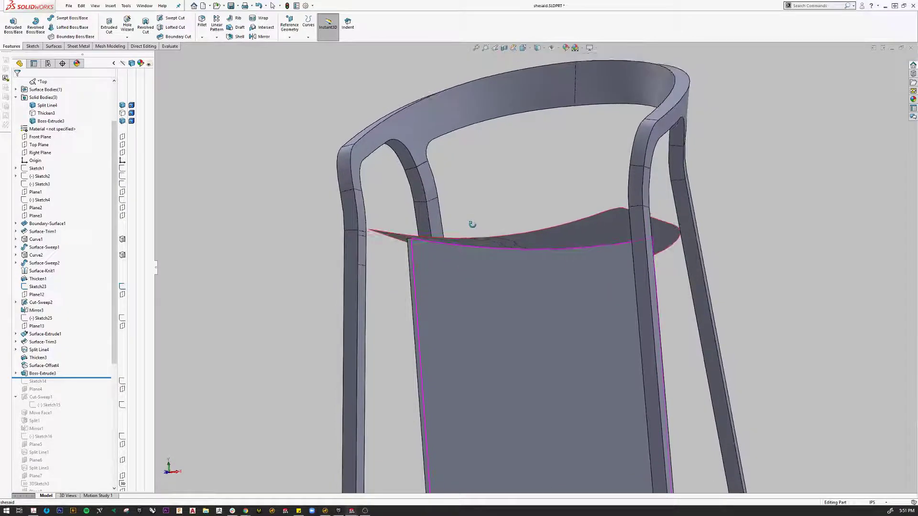
{"action": "scroll", "coordinate": [478, 335], "scroll_direction": "up", "scroll_amount": 3}
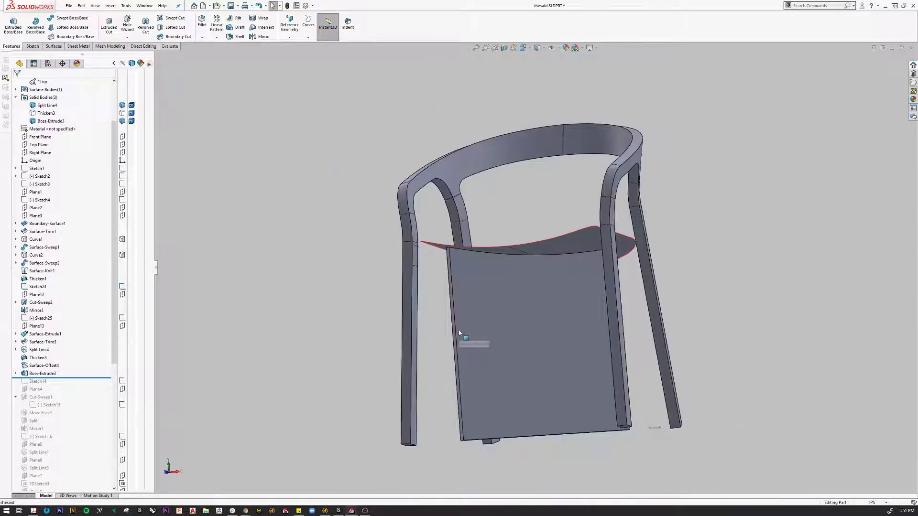
{"action": "middle_click_drag", "start_coordinate": [461, 335], "coordinate": [569, 296]}
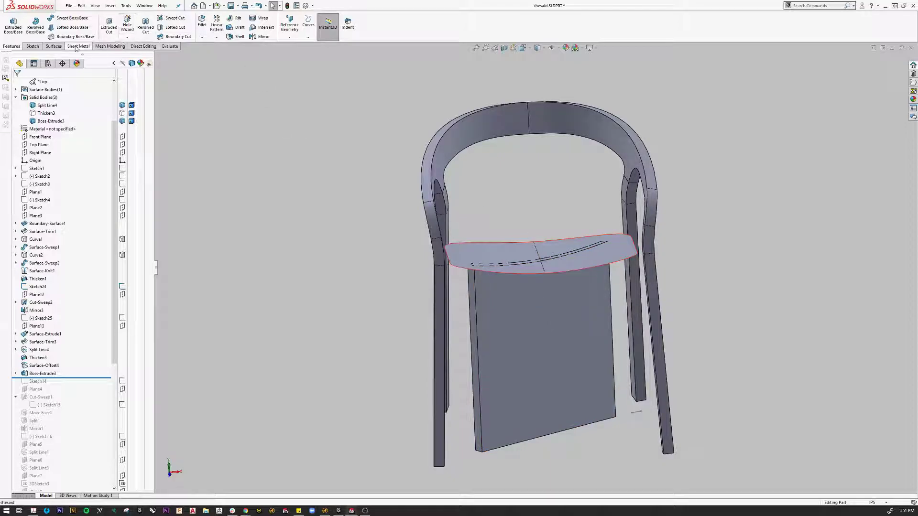
{"action": "left_click", "coordinate": [53, 46]}
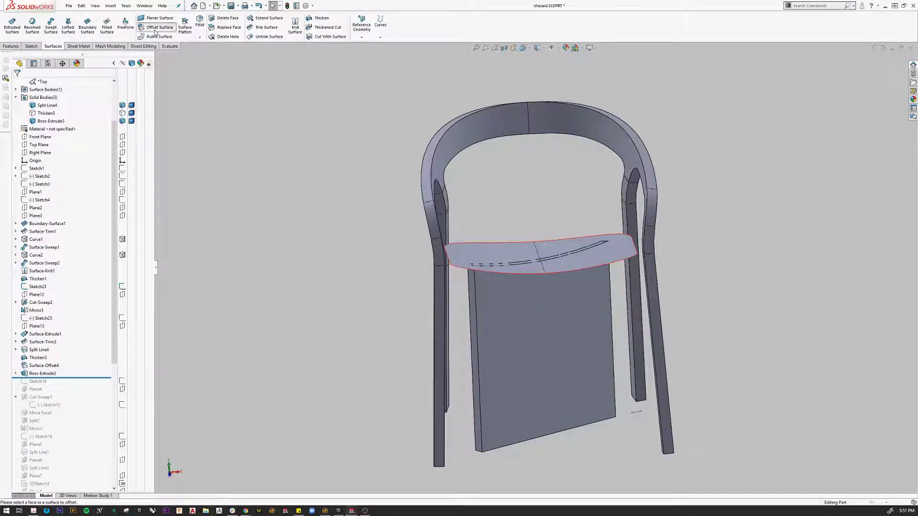
{"action": "left_click", "coordinate": [160, 28]}
{"action": "left_click", "coordinate": [531, 248]}
{"action": "left_click", "coordinate": [576, 261]}
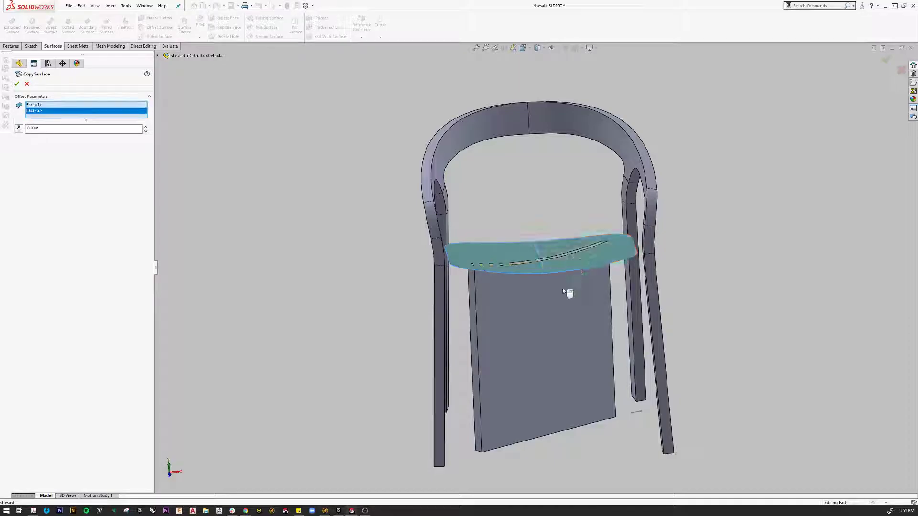
{"action": "middle_click_drag", "start_coordinate": [566, 294], "coordinate": [510, 338]}
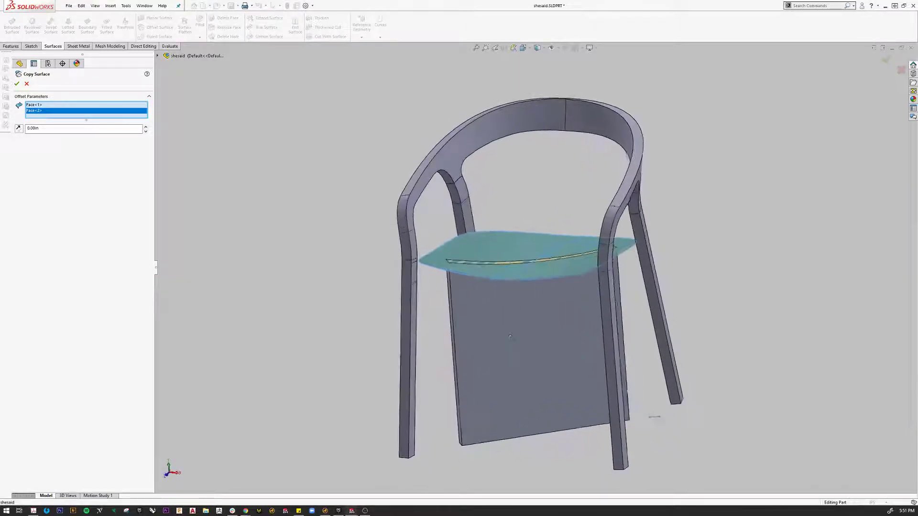
- Set the offset distance to 1.25 inches toward the seat's underside and create the offset surface
{"action": "double_click", "coordinate": [36, 128]}
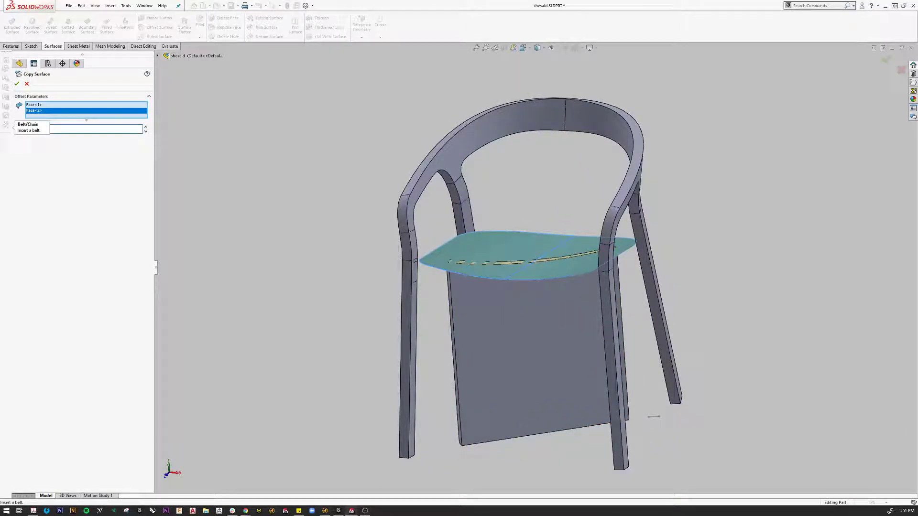
{"action": "type", "text": "1.5"}
{"action": "key", "text": "Return"}
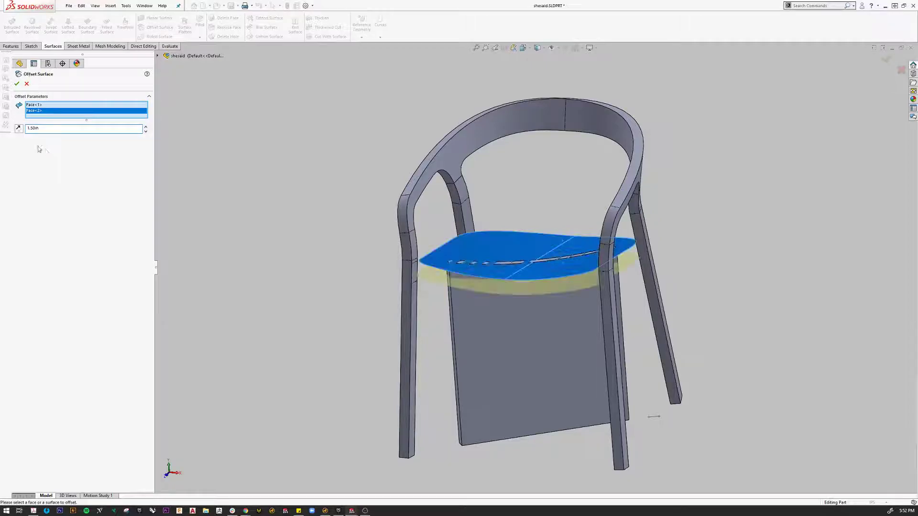
{"action": "left_click", "coordinate": [18, 128]}
{"action": "left_click", "coordinate": [19, 128]}
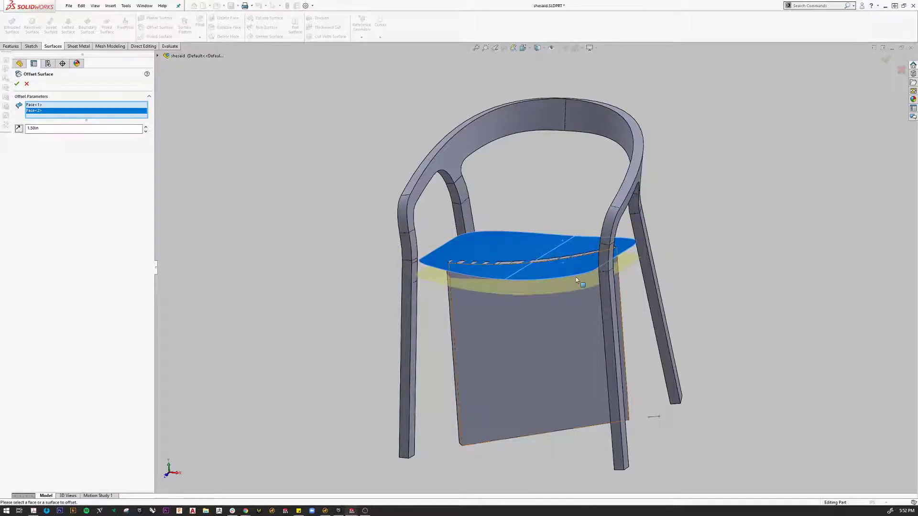
{"action": "scroll", "coordinate": [575, 277], "scroll_direction": "down", "scroll_amount": 3}
{"action": "middle_click_drag", "start_coordinate": [518, 364], "coordinate": [518, 279]}
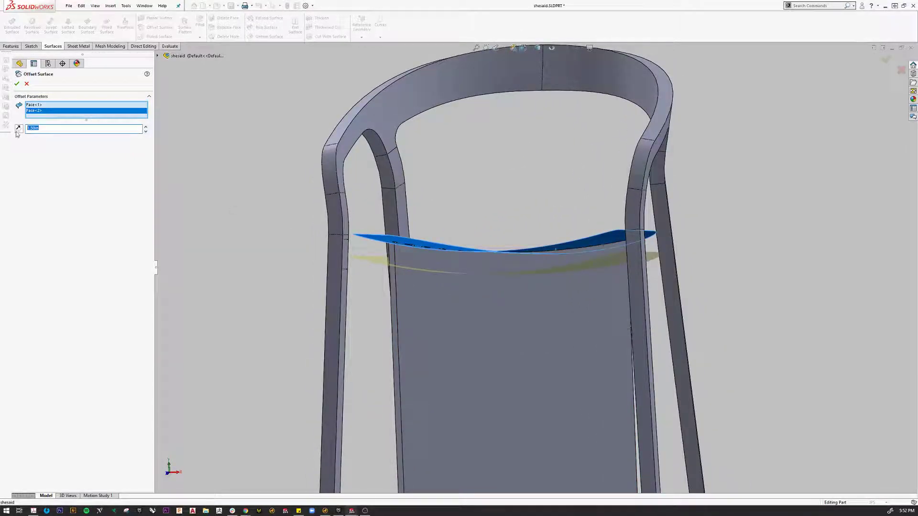
{"action": "type", "text": ".25"}
{"action": "key", "text": "Return"}
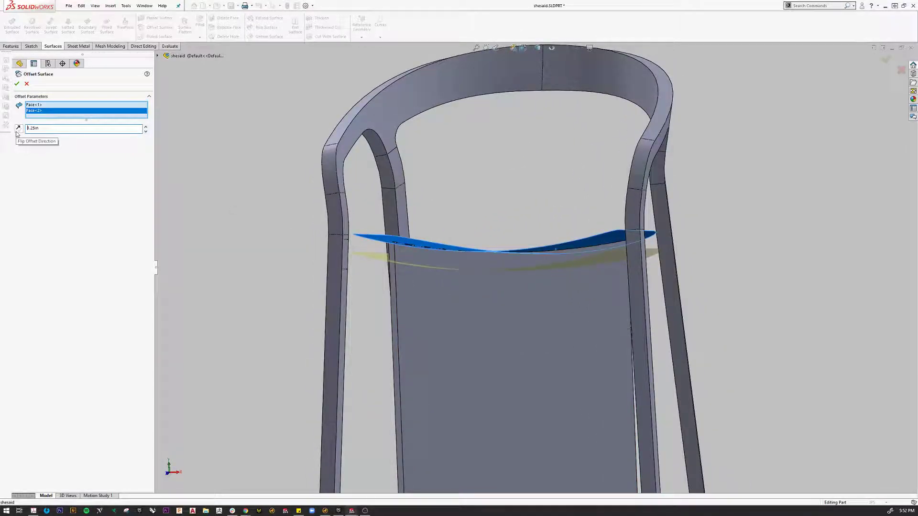
{"action": "left_click", "coordinate": [16, 84]}
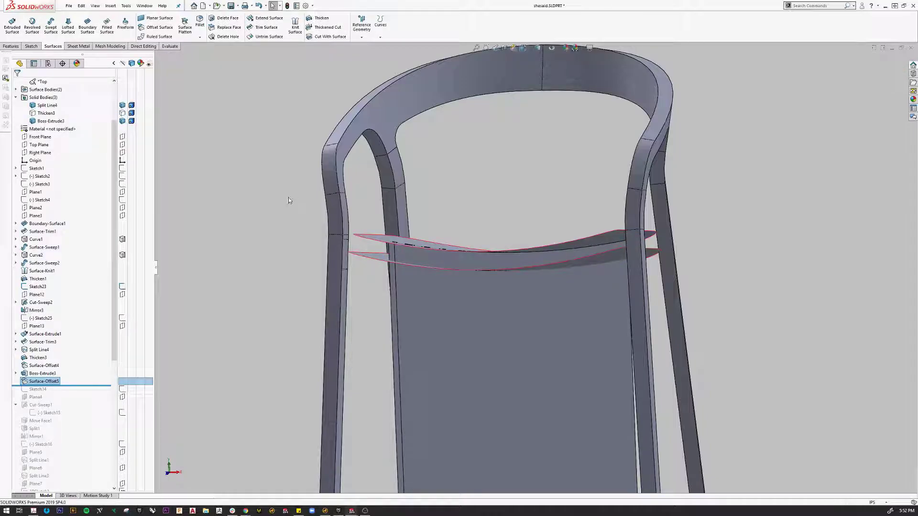
{"action": "left_click", "coordinate": [145, 46]}
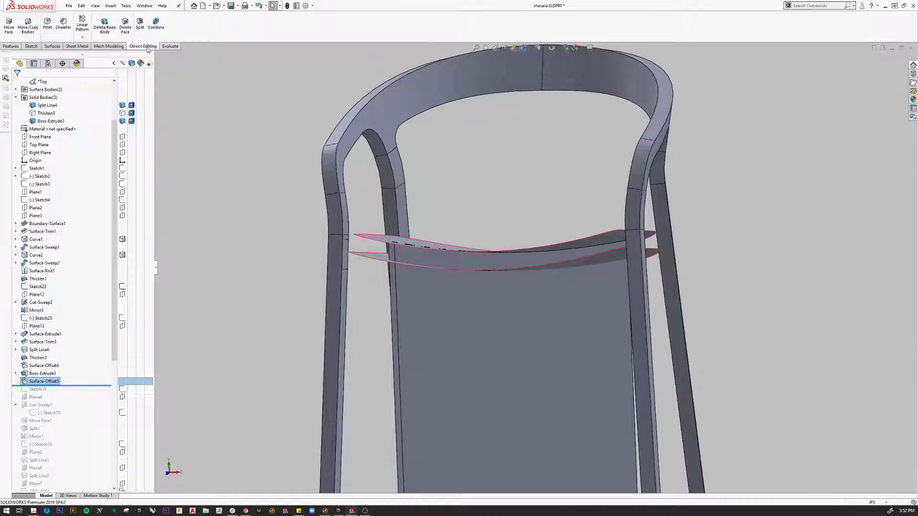
{"action": "left_click", "coordinate": [142, 30]}
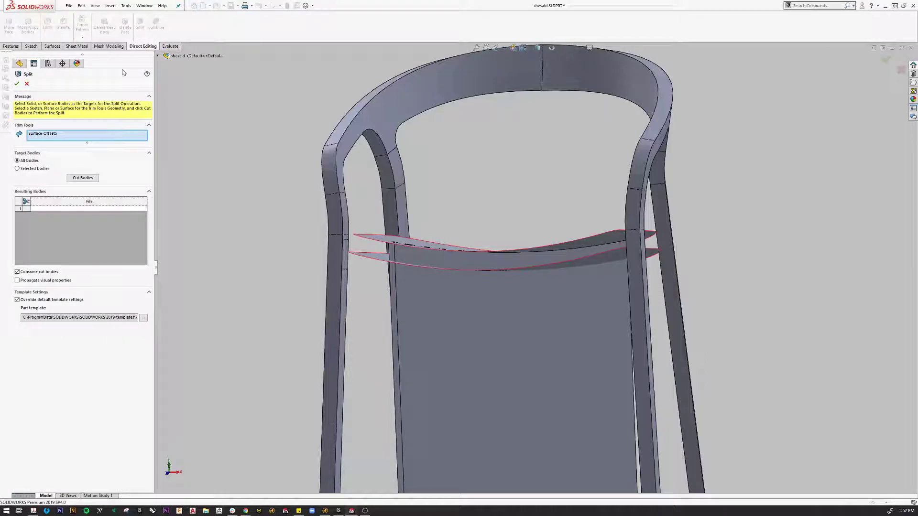
{"action": "middle_click_drag", "start_coordinate": [361, 275], "coordinate": [365, 301]}
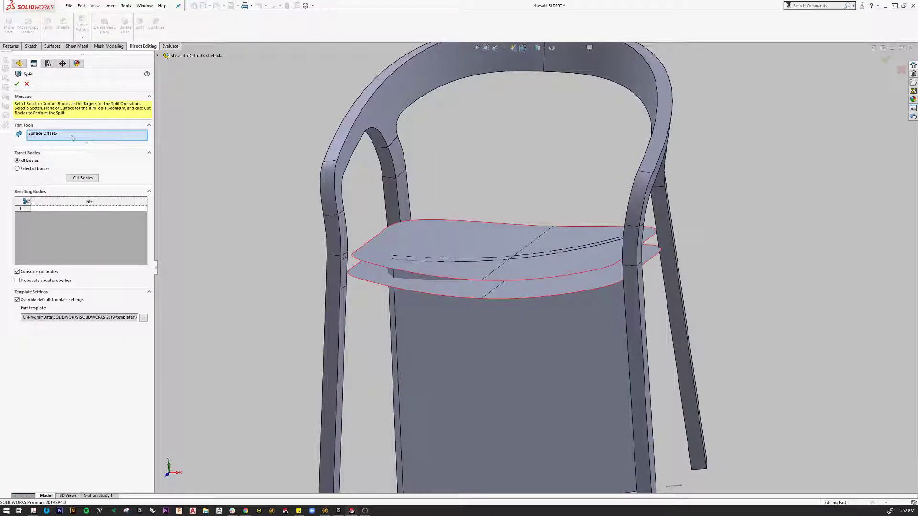
{"action": "left_click", "coordinate": [17, 85]}
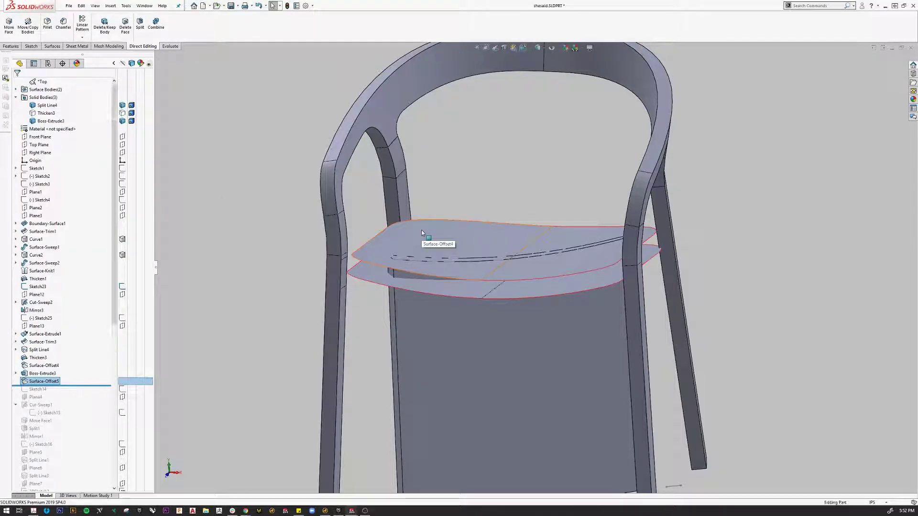
- Hide the upper offset surface and split the diagonal bar with the lower offset surface, consuming the portion below it
{"action": "key", "text": "Tab"}
{"action": "left_click", "coordinate": [140, 24]}
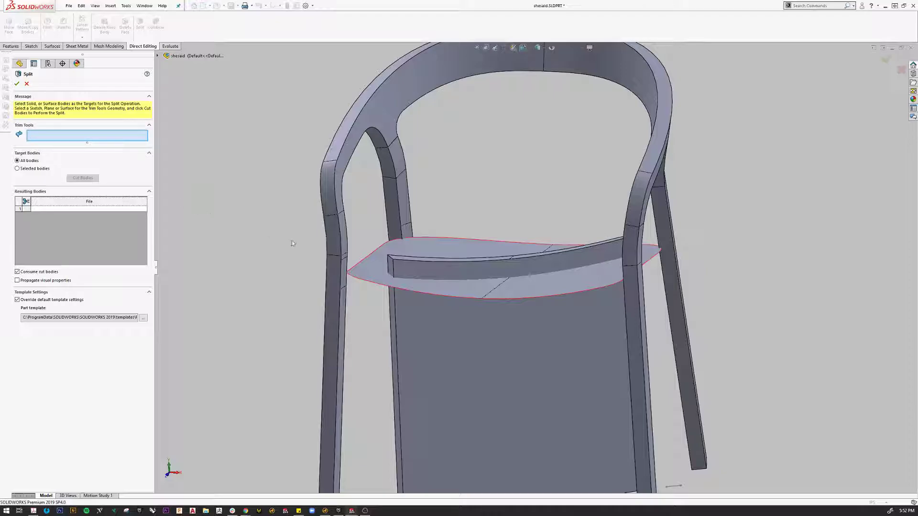
{"action": "left_click", "coordinate": [367, 270]}
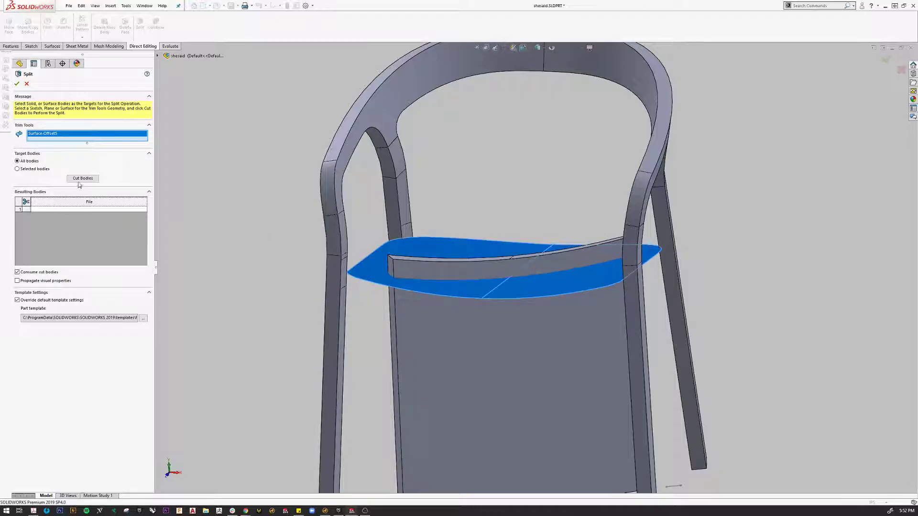
{"action": "left_click", "coordinate": [524, 366]}
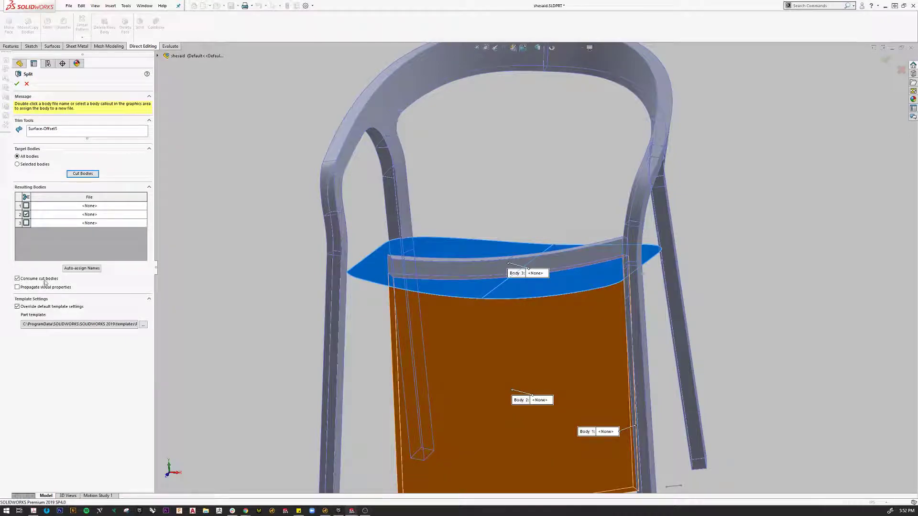
{"action": "left_click", "coordinate": [17, 84]}
- Hide the lower offset surface so only the curved bar and chair frame are shown
{"action": "middle_click_drag", "start_coordinate": [225, 207], "coordinate": [554, 233]}
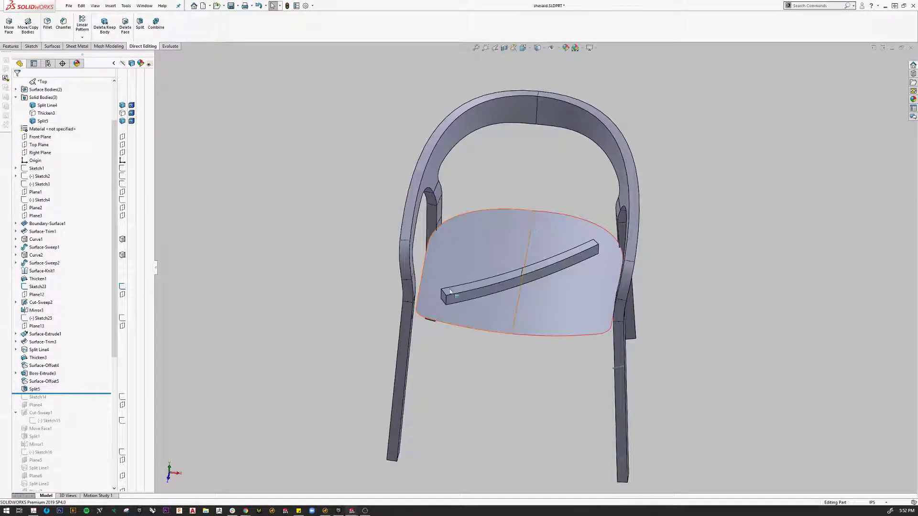
{"action": "left_click", "coordinate": [543, 308]}
{"action": "left_click", "coordinate": [572, 285]}
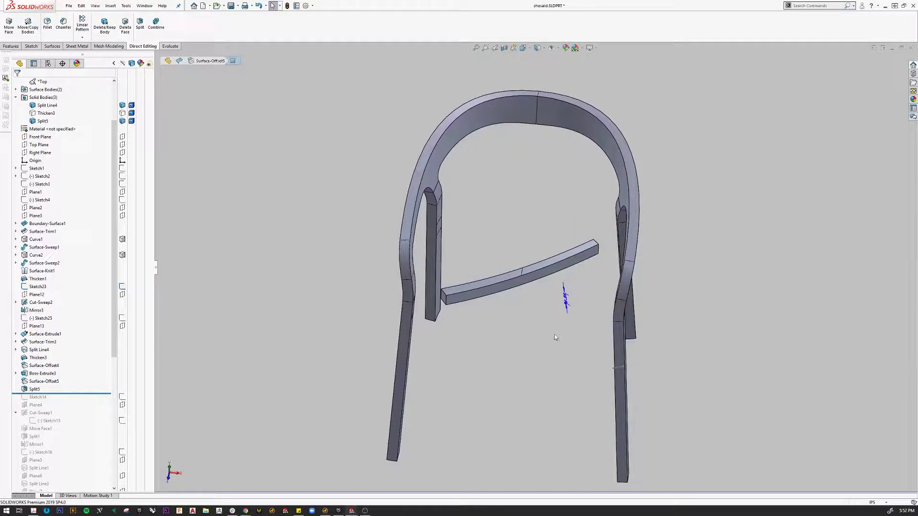
- Examine the curved diagonal bar, its end faces and the gaps to the chair legs from several angles and from the top
{"action": "mouse_move", "coordinate": [500, 370]}
{"action": "middle_mouse_down"}
{"action": "mouse_move", "coordinate": [426, 289]}
{"action": "mouse_move", "coordinate": [457, 286]}
{"action": "mouse_move", "coordinate": [545, 308]}
{"action": "mouse_move", "coordinate": [561, 334]}
{"action": "mouse_move", "coordinate": [523, 338]}
{"action": "mouse_move", "coordinate": [495, 308]}
{"action": "mouse_move", "coordinate": [514, 324]}
{"action": "mouse_move", "coordinate": [498, 369]}
{"action": "middle_mouse_up"}
{"action": "scroll", "coordinate": [507, 373], "scroll_direction": "down", "scroll_amount": 3}
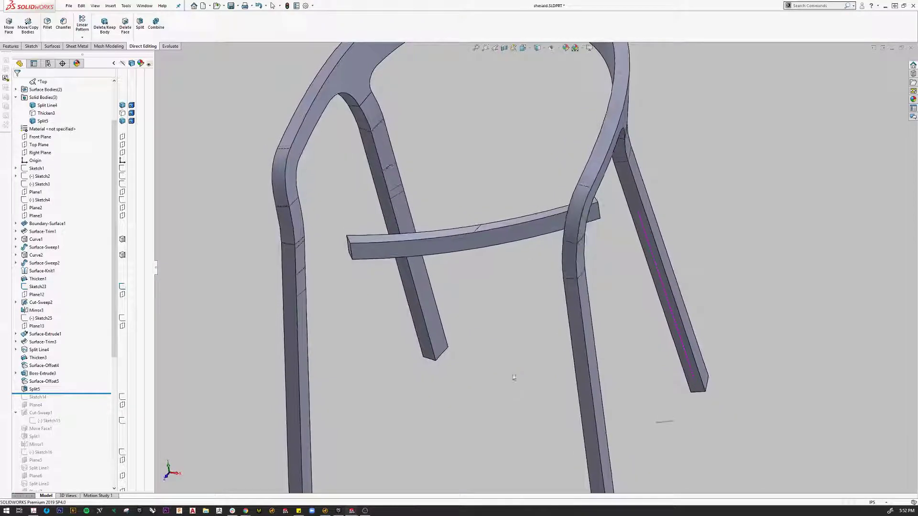
{"action": "left_click", "coordinate": [381, 257]}
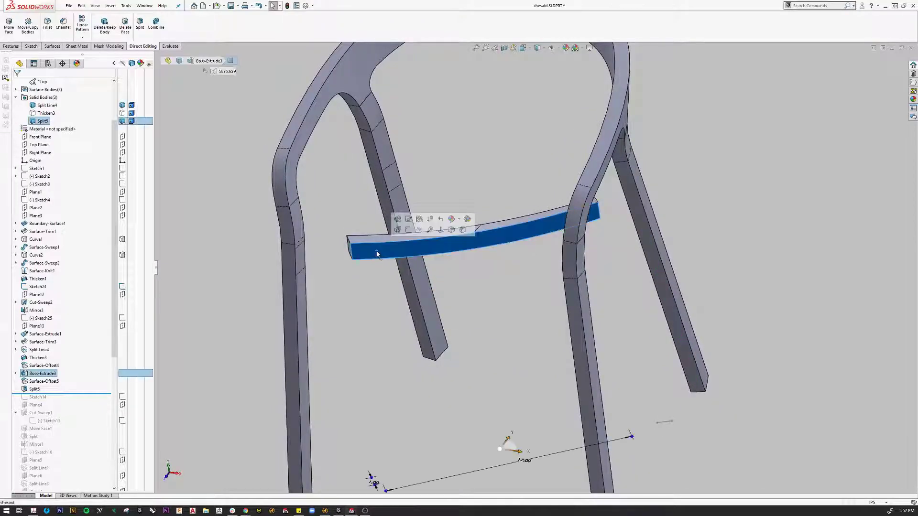
{"action": "left_click", "coordinate": [300, 252]}
{"action": "left_click", "coordinate": [329, 271]}
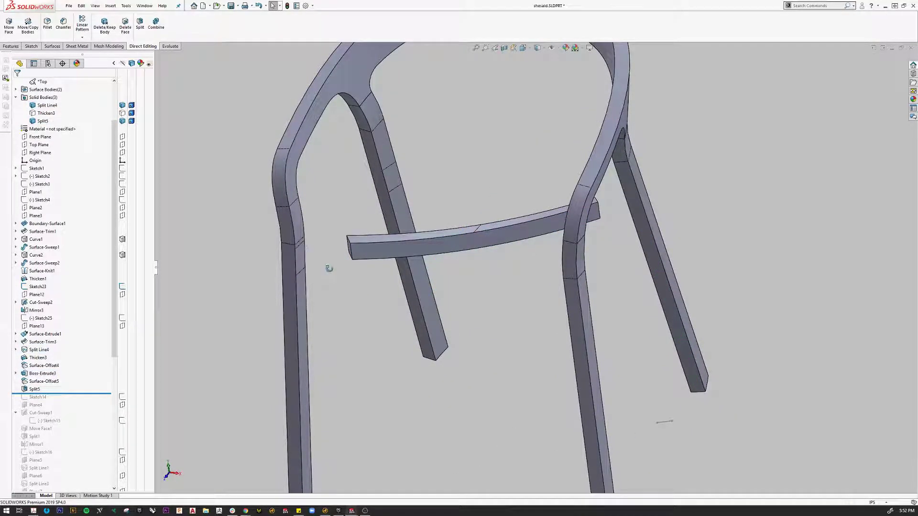
{"action": "middle_click_drag", "start_coordinate": [329, 268], "coordinate": [395, 322]}
{"action": "scroll", "coordinate": [386, 269], "scroll_direction": "down", "scroll_amount": 3}
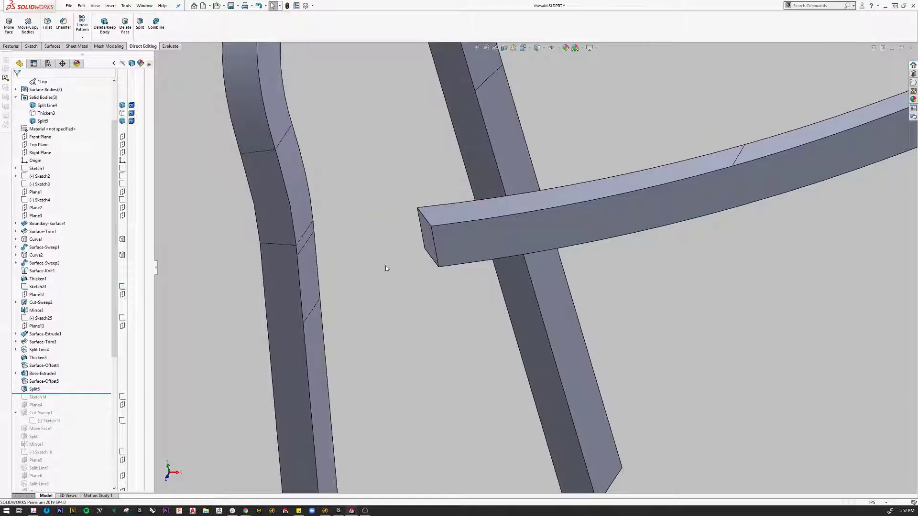
{"action": "middle_click_drag", "start_coordinate": [386, 269], "coordinate": [414, 301]}
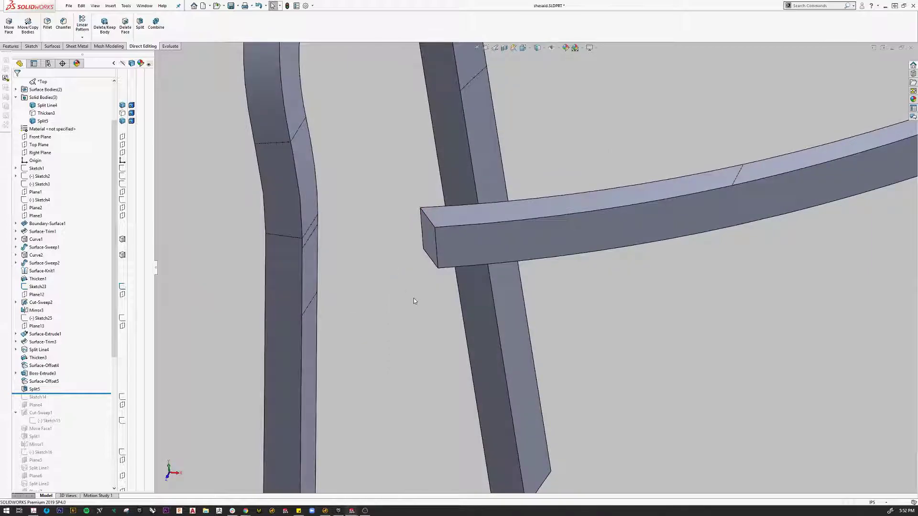
{"action": "scroll", "coordinate": [414, 301], "scroll_direction": "up", "scroll_amount": 5}
{"action": "scroll", "coordinate": [529, 280], "scroll_direction": "up", "scroll_amount": 3}
{"action": "middle_click_drag", "start_coordinate": [595, 302], "coordinate": [641, 260]}
{"action": "scroll", "coordinate": [634, 235], "scroll_direction": "down", "scroll_amount": 3}
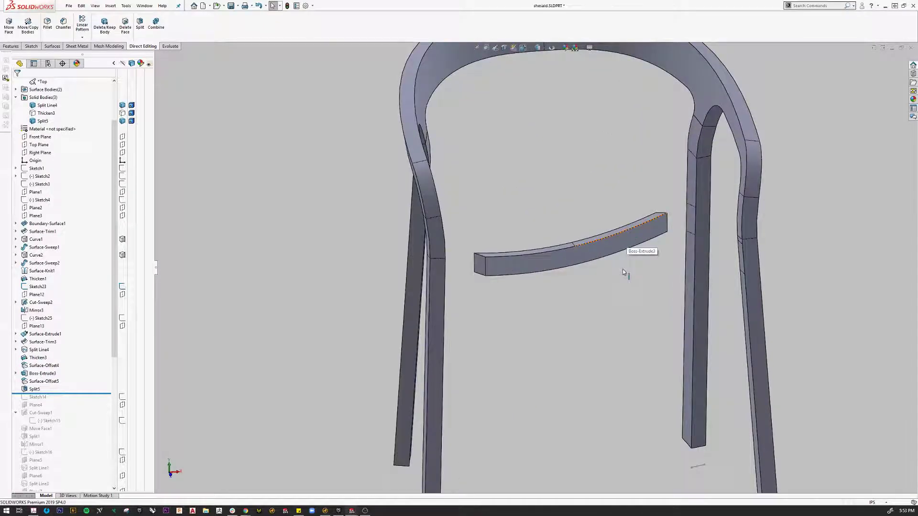
{"action": "scroll", "coordinate": [648, 237], "scroll_direction": "up", "scroll_amount": 3}
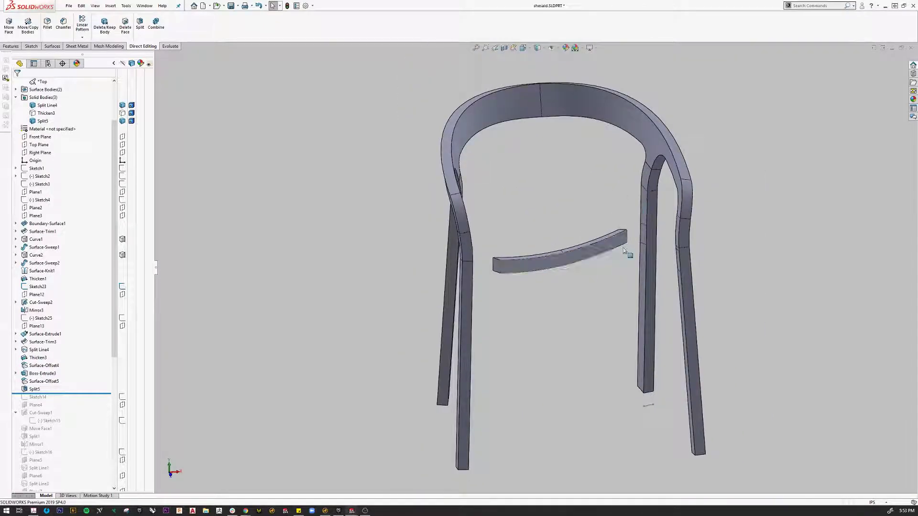
{"action": "key", "text": "space"}
{"action": "left_click", "coordinate": [625, 329]}
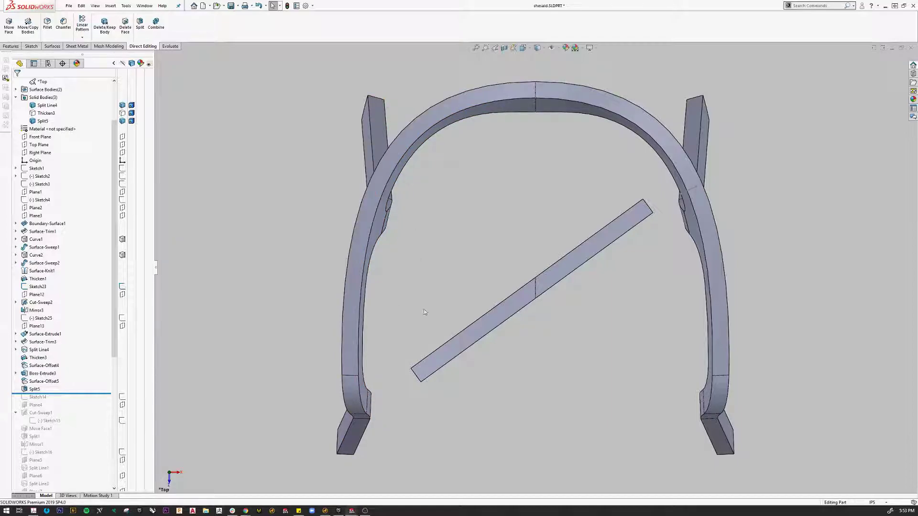
{"action": "middle_click_drag", "start_coordinate": [424, 311], "coordinate": [417, 261]}
{"action": "scroll", "coordinate": [454, 285], "scroll_direction": "up", "scroll_amount": 5}
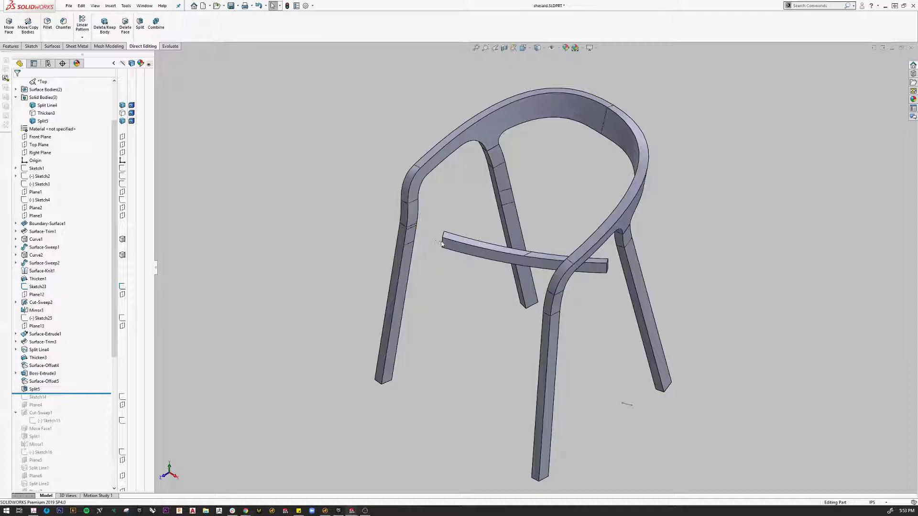
{"action": "left_click", "coordinate": [456, 249]}
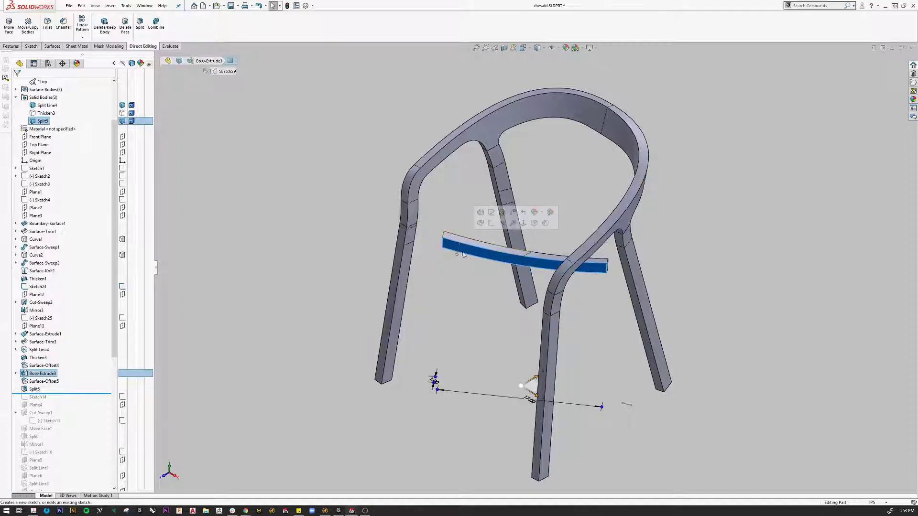
{"action": "middle_click_drag", "start_coordinate": [493, 300], "coordinate": [549, 230]}
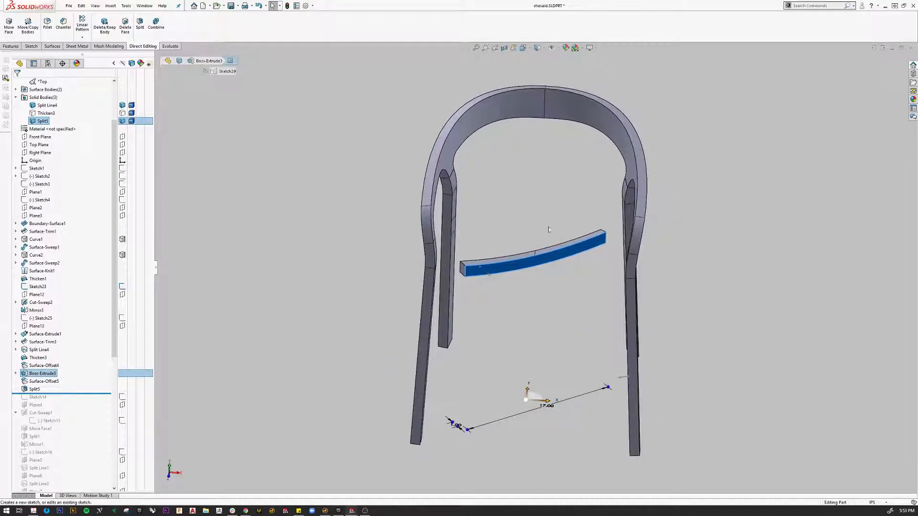
{"action": "middle_click_drag", "start_coordinate": [581, 262], "coordinate": [587, 284]}
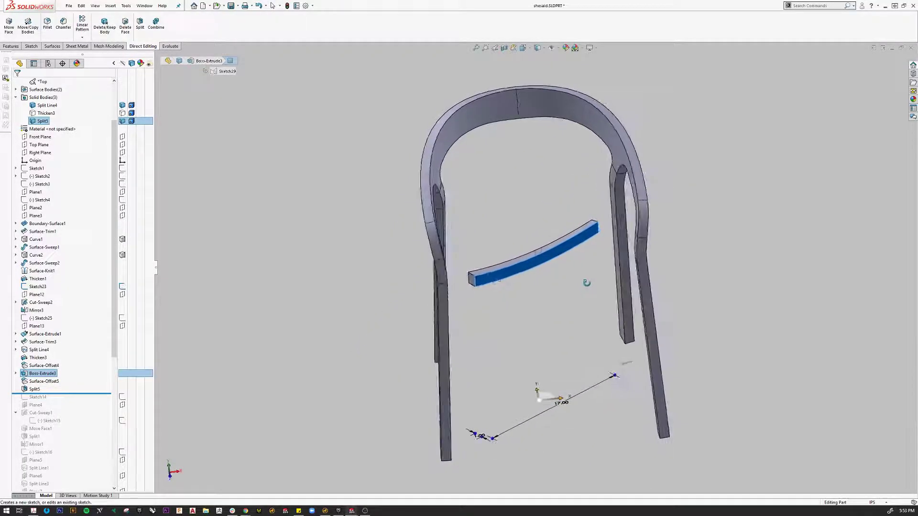
{"action": "left_click", "coordinate": [578, 344]}
{"action": "middle_click_drag", "start_coordinate": [503, 365], "coordinate": [421, 333]}
{"action": "scroll", "coordinate": [438, 234], "scroll_direction": "down", "scroll_amount": 4}
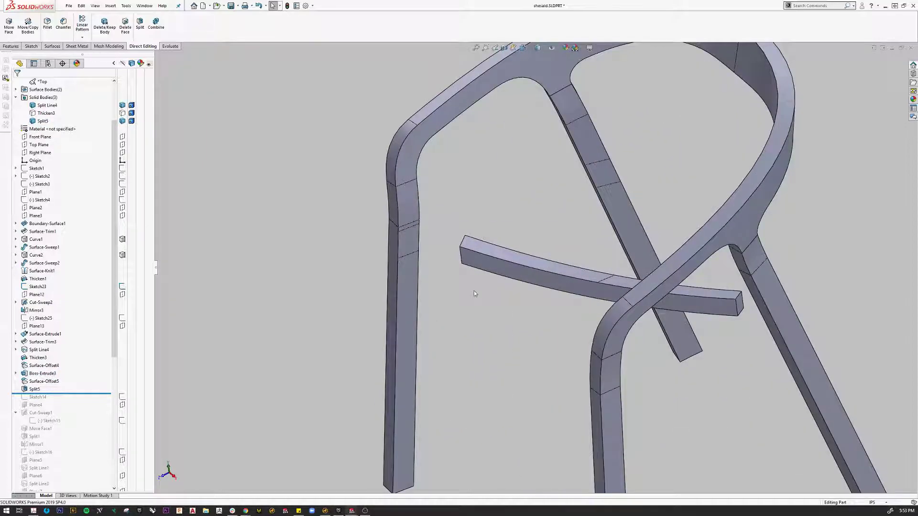
{"action": "scroll", "coordinate": [463, 287], "scroll_direction": "up", "scroll_amount": 3}
{"action": "middle_click_drag", "start_coordinate": [462, 289], "coordinate": [551, 273]}
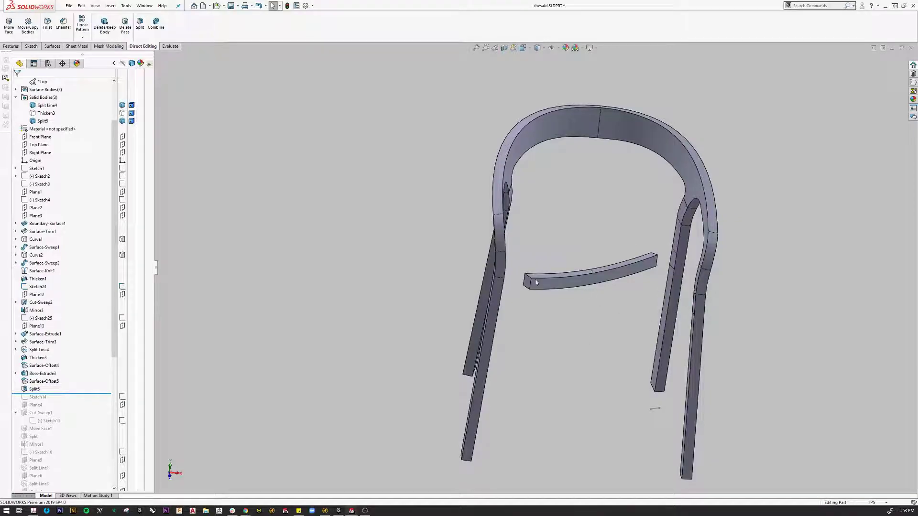
{"action": "middle_click_drag", "start_coordinate": [584, 313], "coordinate": [484, 288]}
{"action": "scroll", "coordinate": [568, 294], "scroll_direction": "down", "scroll_amount": 3}
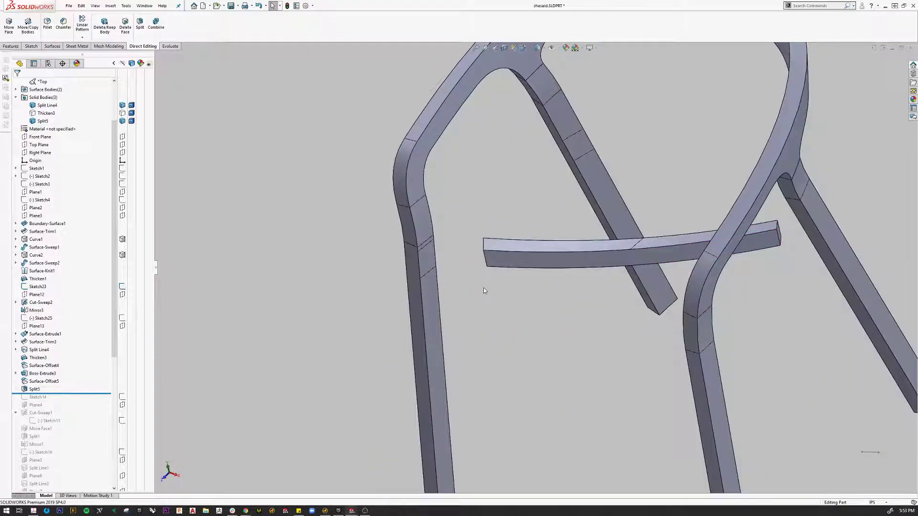
{"action": "scroll", "coordinate": [531, 299], "scroll_direction": "up", "scroll_amount": 5}
{"action": "middle_click_drag", "start_coordinate": [590, 310], "coordinate": [648, 275]}
{"action": "scroll", "coordinate": [577, 267], "scroll_direction": "down", "scroll_amount": 4}
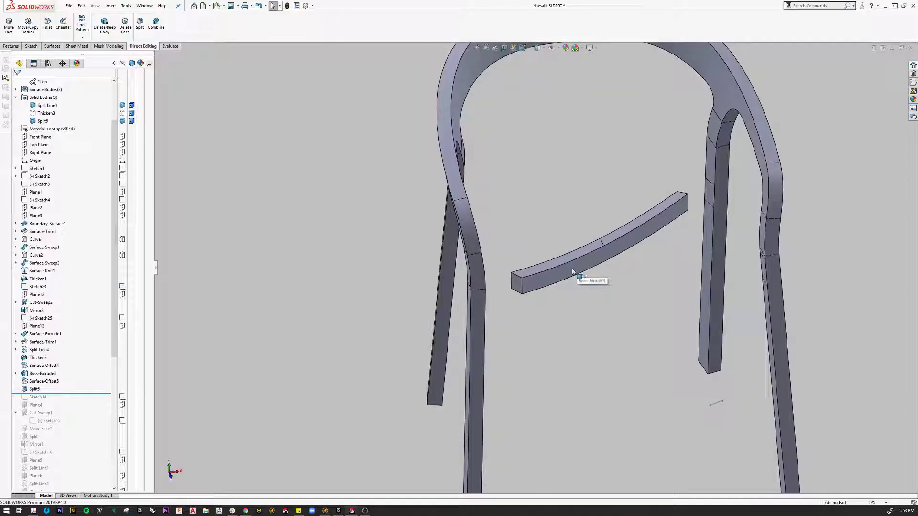
{"action": "left_click", "coordinate": [516, 284]}
{"action": "middle_click_drag", "start_coordinate": [515, 284], "coordinate": [557, 318]}
{"action": "left_click", "coordinate": [436, 287]}
{"action": "left_click", "coordinate": [477, 301]}
- Start a Lofted Boss between the bar's end face and the split face on the adjacent front leg
{"action": "left_click", "coordinate": [53, 47]}
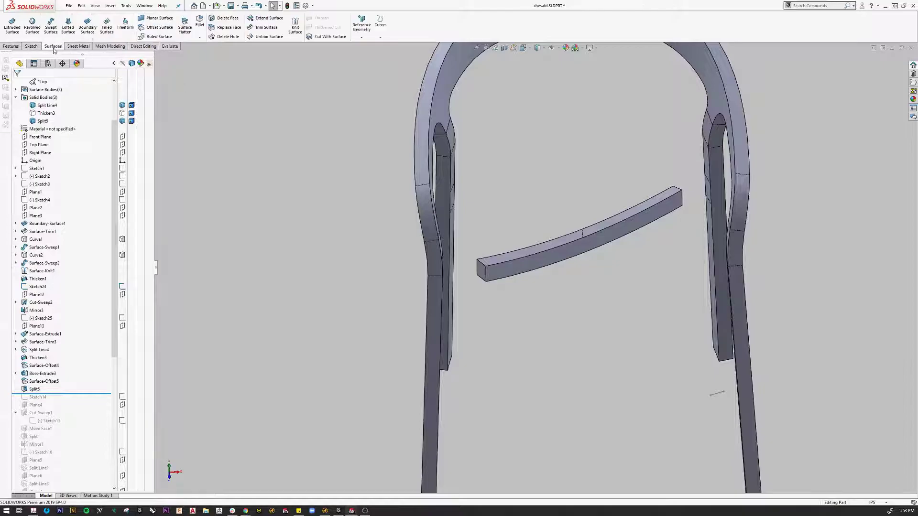
{"action": "left_click", "coordinate": [12, 47]}
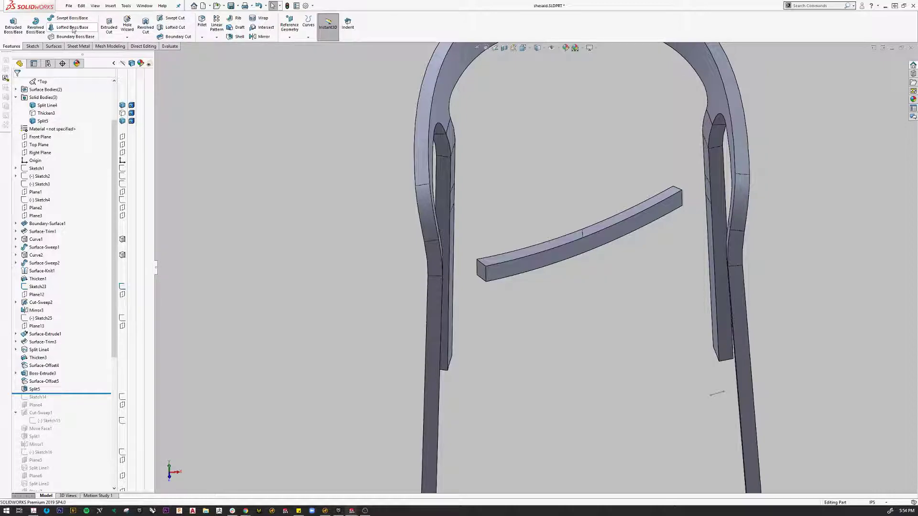
{"action": "left_click", "coordinate": [53, 46]}
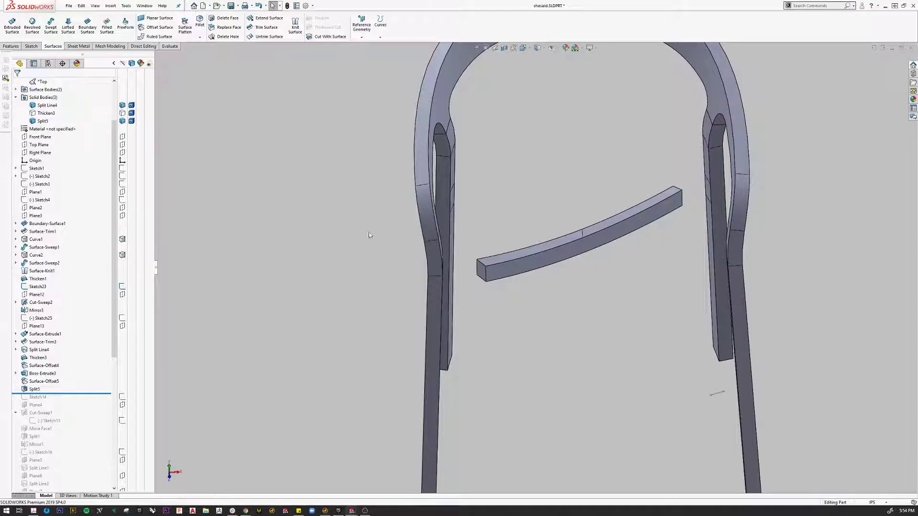
{"action": "left_click", "coordinate": [10, 46]}
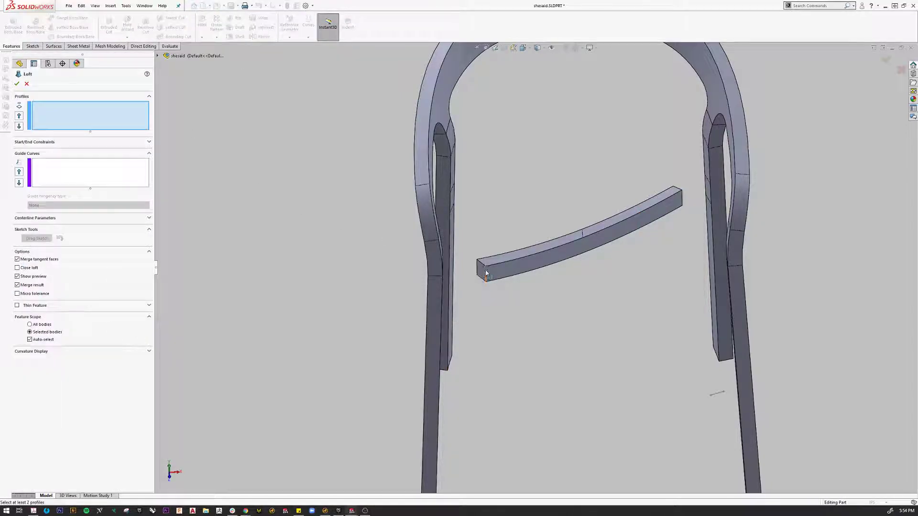
{"action": "left_click", "coordinate": [484, 275]}
{"action": "right_click", "coordinate": [62, 121]}
{"action": "left_click", "coordinate": [78, 126]}
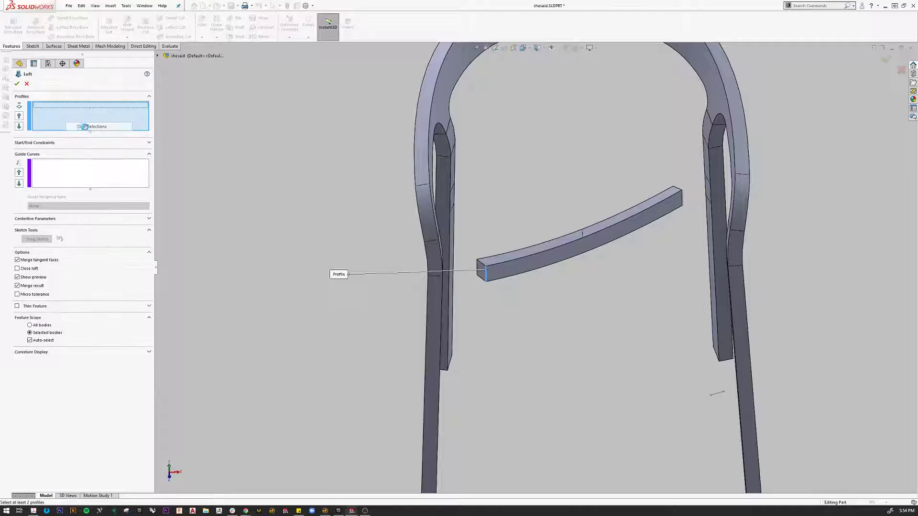
{"action": "left_click", "coordinate": [481, 271]}
{"action": "middle_click_drag", "start_coordinate": [460, 307], "coordinate": [353, 274]}
{"action": "left_click", "coordinate": [258, 242]}
- Move the loft connector on the bar's end face to the corner matching the leg profile's connector to untwist the loft
{"action": "scroll", "coordinate": [306, 249], "scroll_direction": "down", "scroll_amount": 3}
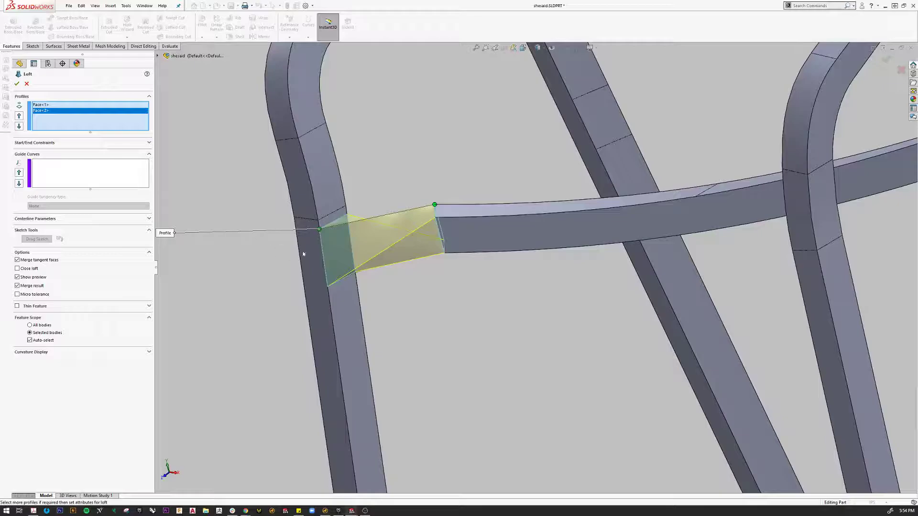
{"action": "middle_click_drag", "start_coordinate": [308, 249], "coordinate": [422, 302]}
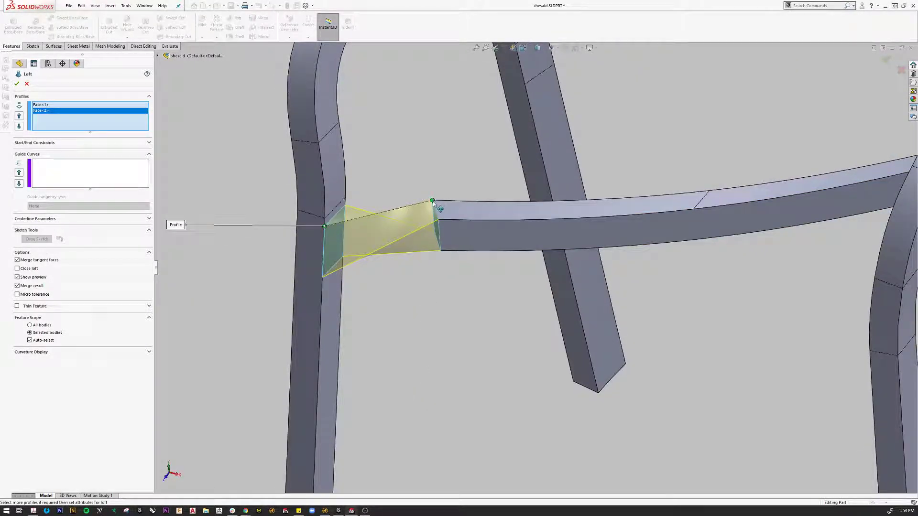
{"action": "left_click_drag", "start_coordinate": [432, 201], "coordinate": [438, 220]}
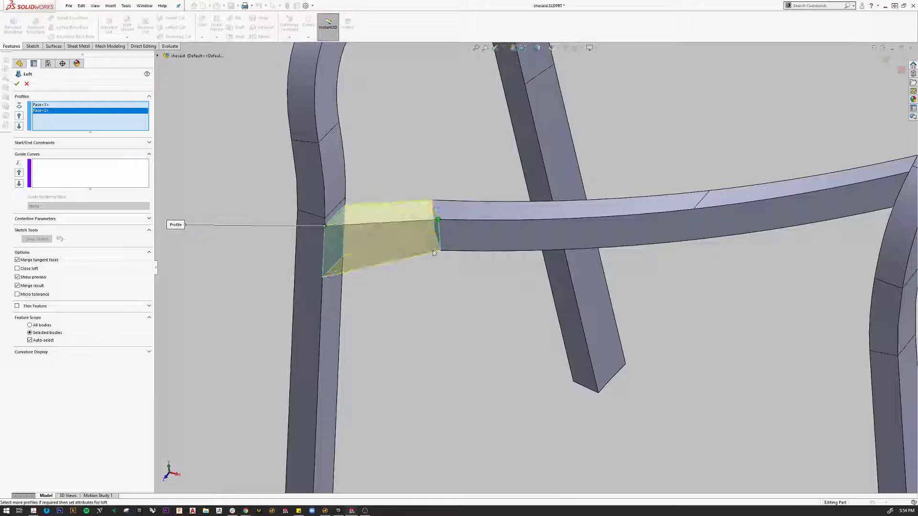
- Disable Merge tangent faces and Merge result for the loft
{"action": "middle_click_drag", "start_coordinate": [383, 280], "coordinate": [407, 295]}
{"action": "middle_click_drag", "start_coordinate": [407, 194], "coordinate": [421, 325]}
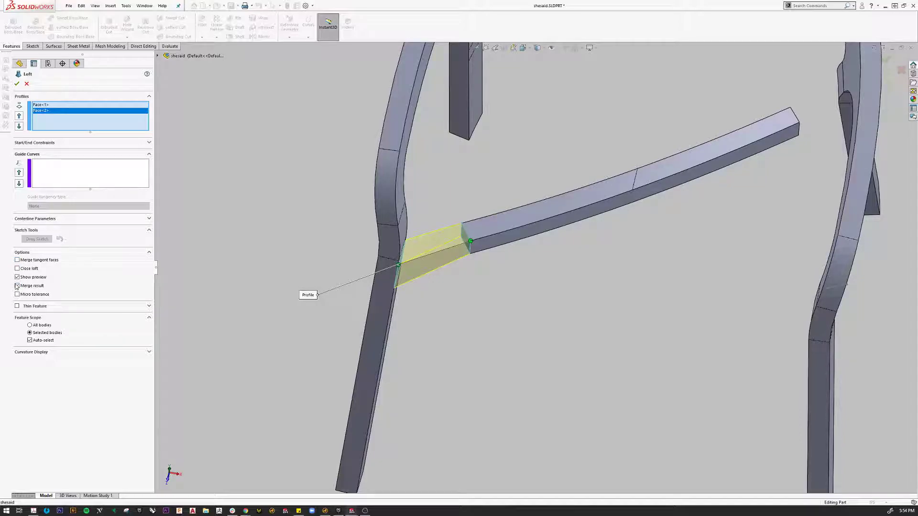
{"action": "left_click", "coordinate": [17, 286]}
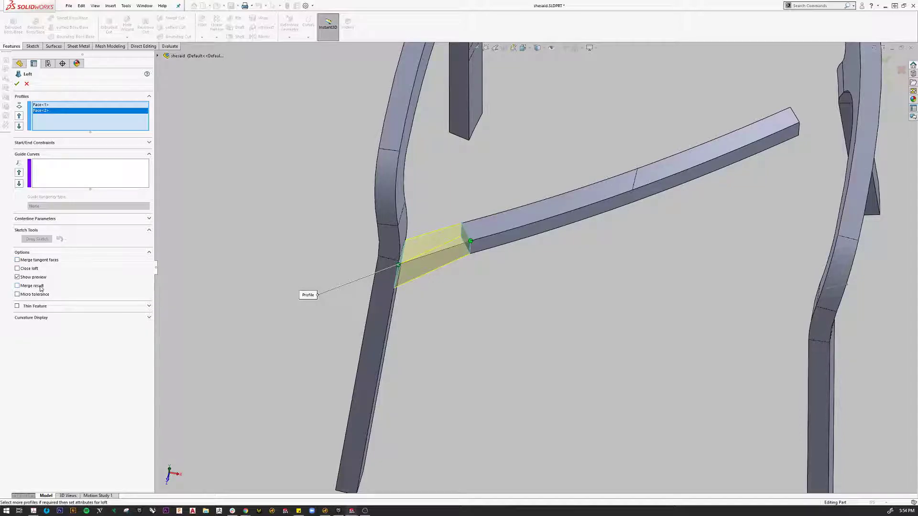
- Accept the front-leg loft and start a second Lofted Boss between the bar's other end face and the split face on the rear leg
{"action": "left_click", "coordinate": [17, 84]}
{"action": "middle_click_drag", "start_coordinate": [506, 304], "coordinate": [802, 287]}
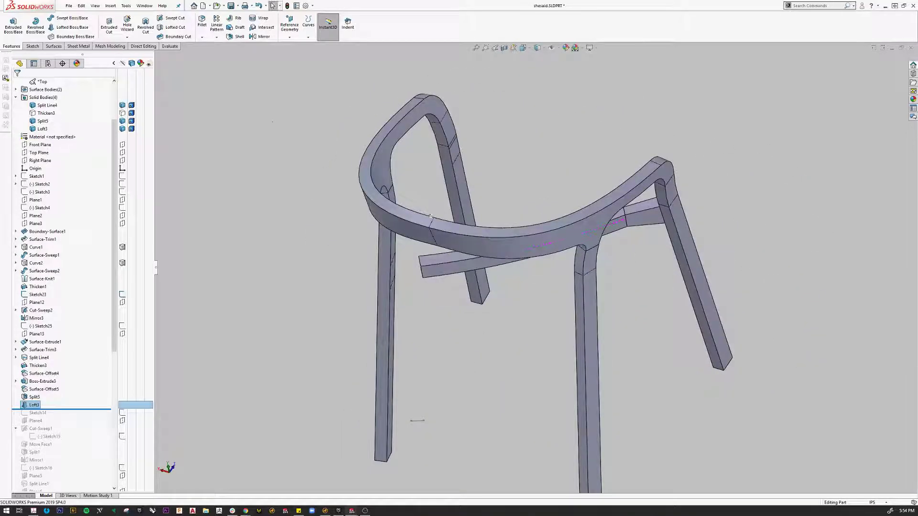
{"action": "left_click", "coordinate": [67, 28]}
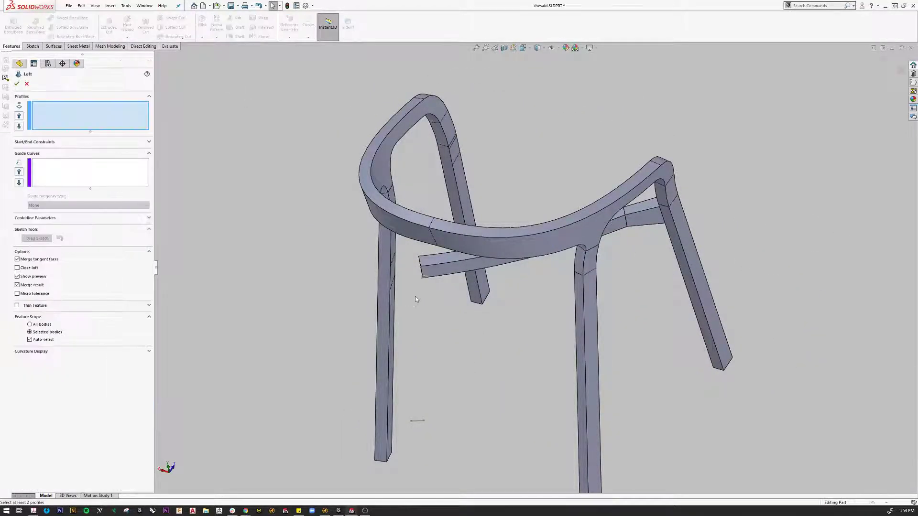
{"action": "middle_click_drag", "start_coordinate": [416, 299], "coordinate": [410, 256]}
{"action": "left_click", "coordinate": [460, 247]}
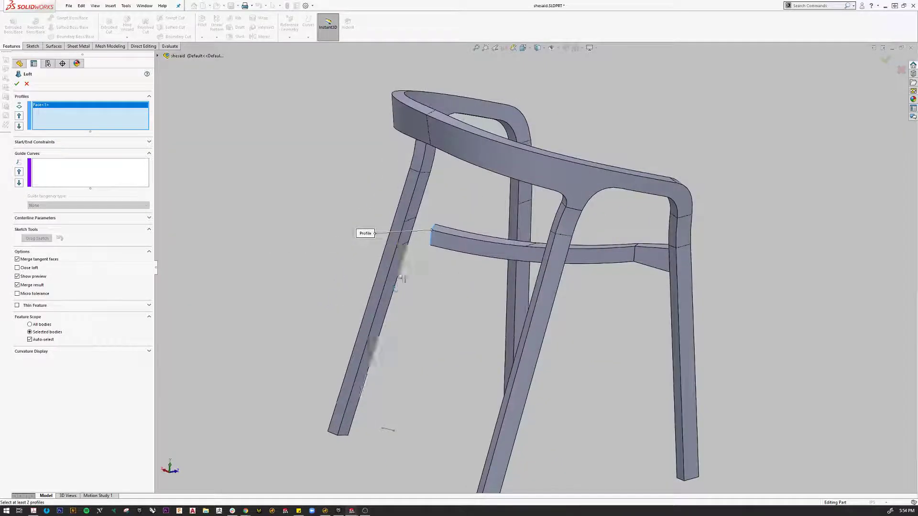
{"action": "left_click", "coordinate": [412, 245]}
{"action": "scroll", "coordinate": [415, 253], "scroll_direction": "down", "scroll_amount": 3}
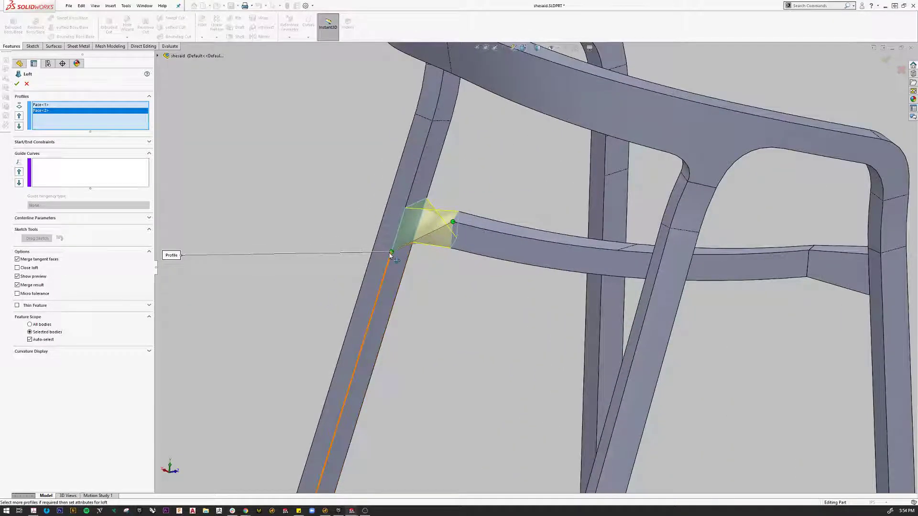
- Untwist the rear-leg loft by matching its connector corners, and create it with Merge result disabled
{"action": "scroll", "coordinate": [438, 224], "scroll_direction": "up", "scroll_amount": 2}
{"action": "middle_click_drag", "start_coordinate": [444, 285], "coordinate": [390, 306]}
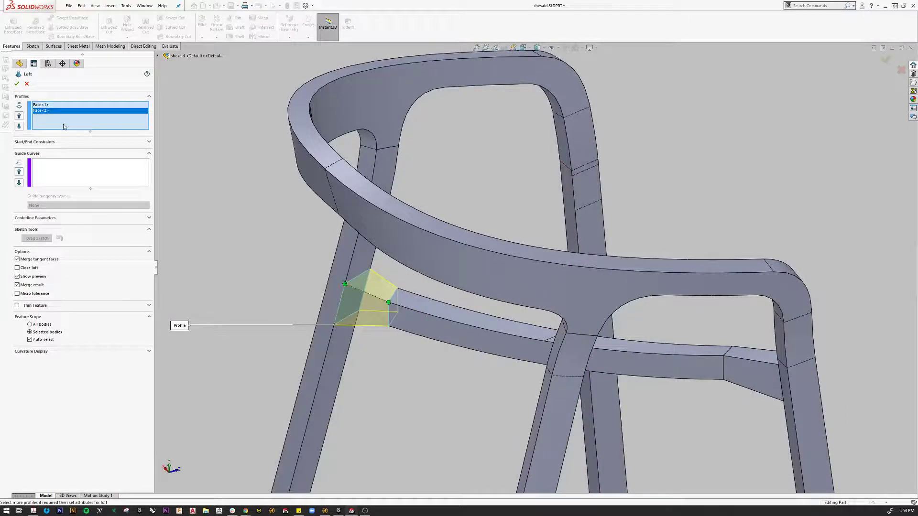
{"action": "left_click", "coordinate": [18, 285]}
{"action": "left_click", "coordinate": [17, 84]}
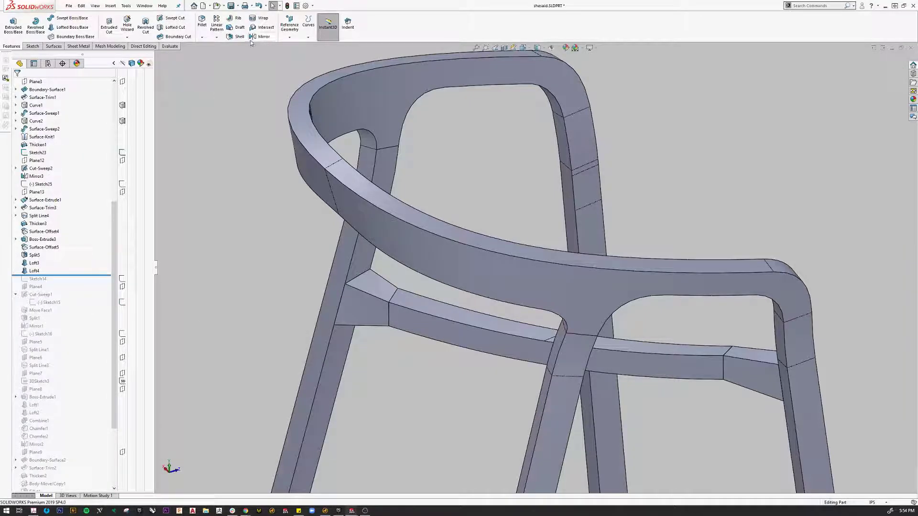
- Combine the curved diagonal bar and its two lofted end pieces into one body with the Add operation
{"action": "left_click", "coordinate": [144, 46]}
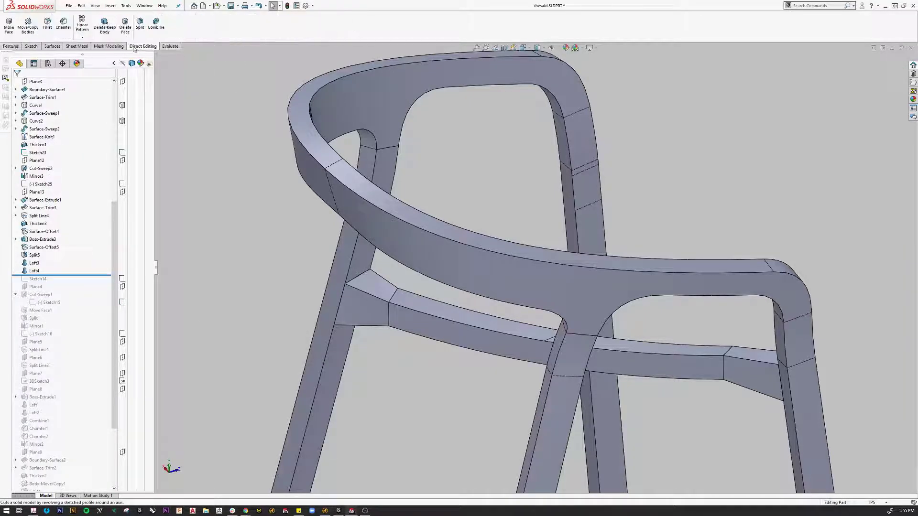
{"action": "left_click", "coordinate": [160, 37]}
{"action": "left_click", "coordinate": [410, 324]}
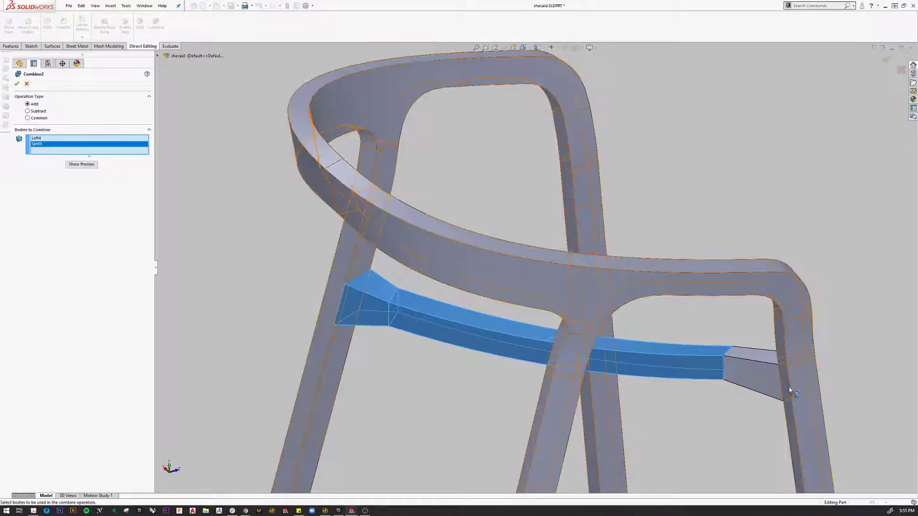
{"action": "left_click", "coordinate": [756, 382]}
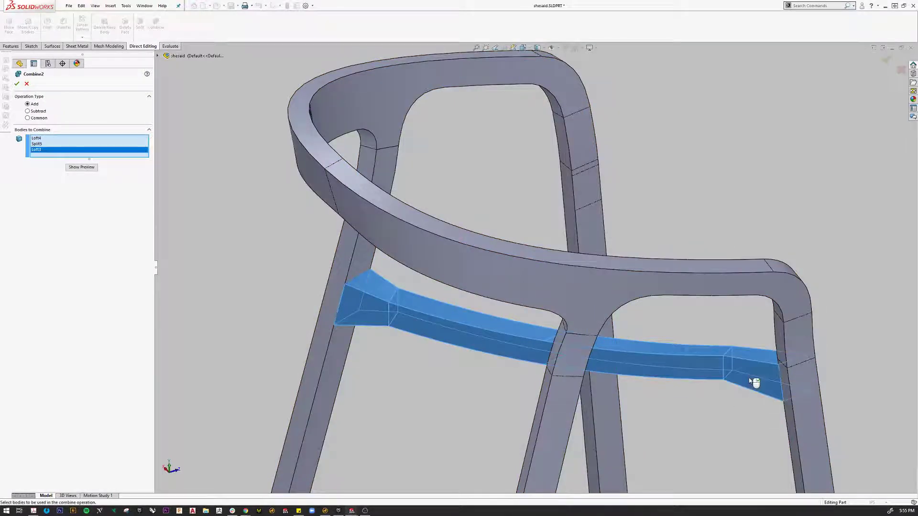
{"action": "left_click", "coordinate": [17, 85]}
- Examine the combined diagonal bar from several angles and from the top, and check the chair reference photos in Chrome
{"action": "scroll", "coordinate": [446, 354], "scroll_direction": "up", "scroll_amount": 3}
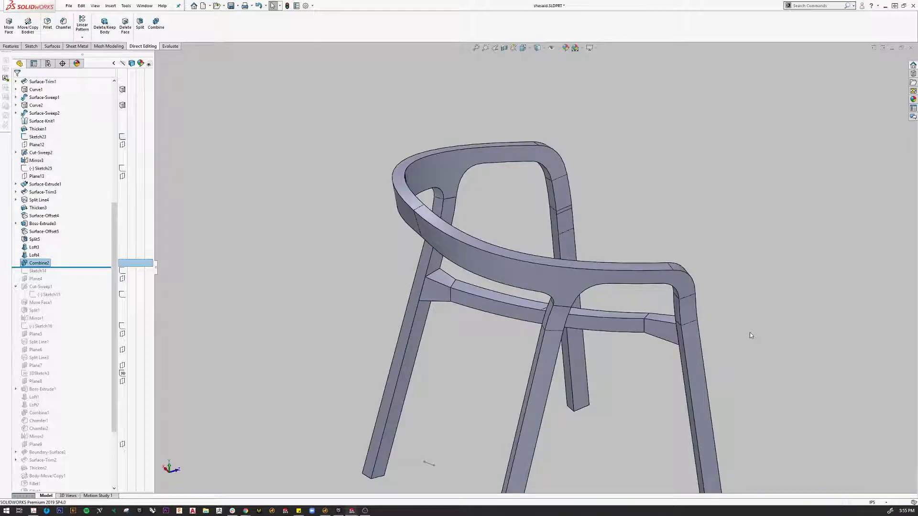
{"action": "middle_click_drag", "start_coordinate": [750, 335], "coordinate": [697, 394]}
{"action": "scroll", "coordinate": [697, 394], "scroll_direction": "down", "scroll_amount": 5}
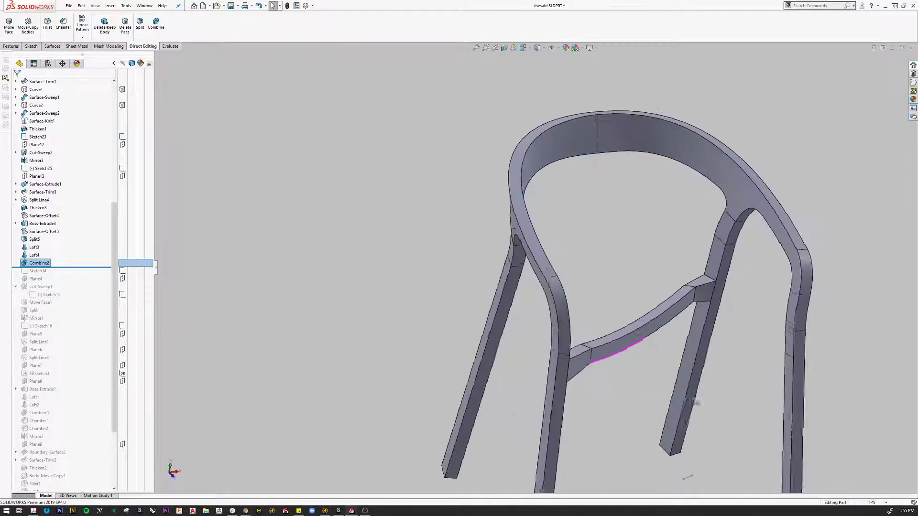
{"action": "middle_click_drag", "start_coordinate": [687, 477], "coordinate": [635, 383]}
{"action": "scroll", "coordinate": [502, 412], "scroll_direction": "down", "scroll_amount": 2}
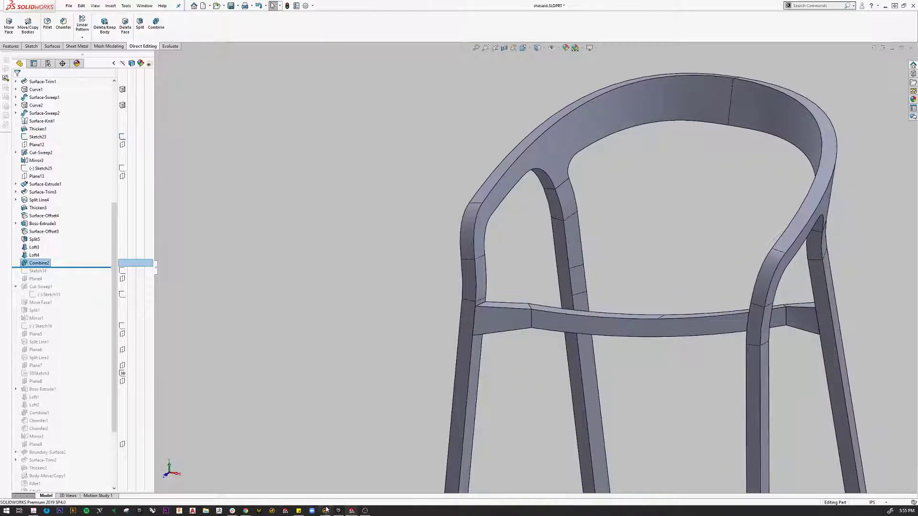
{"action": "mouse_move", "coordinate": [246, 511]}
{"action": "left_click", "coordinate": [165, 478]}
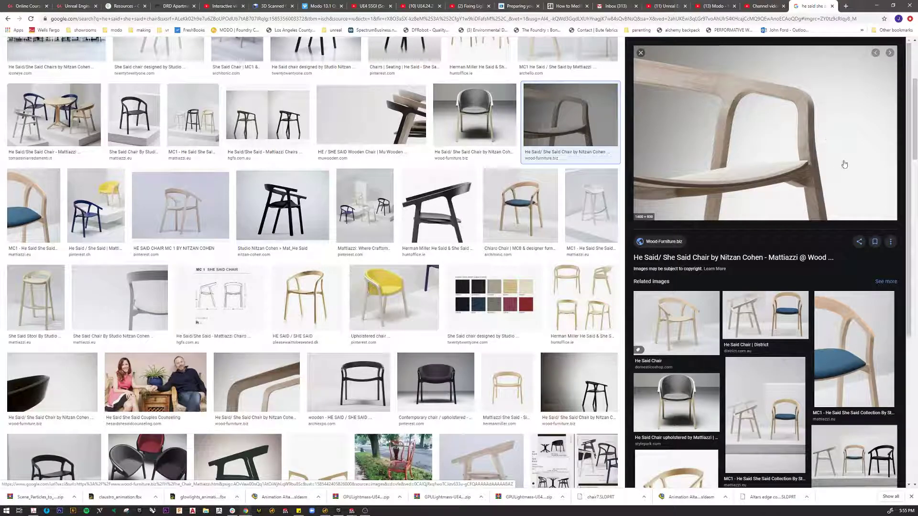
{"action": "key", "text": "alt+Tab"}
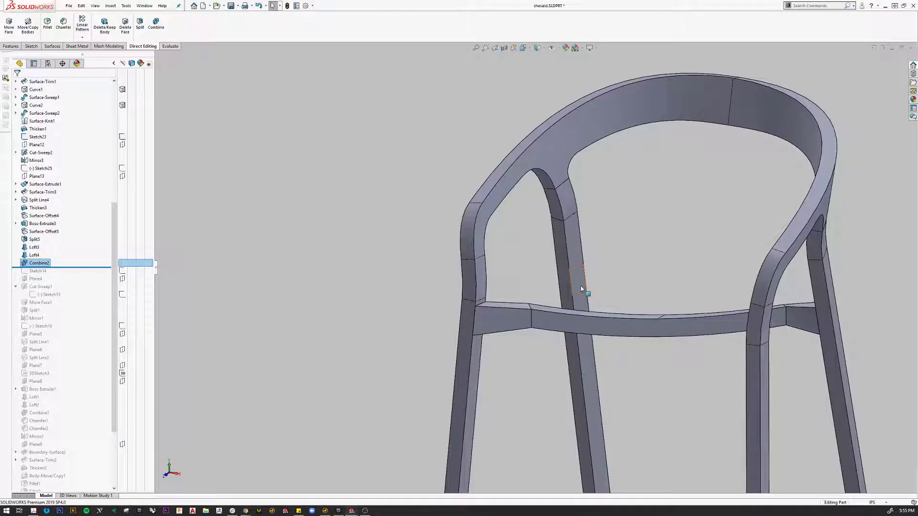
{"action": "scroll", "coordinate": [582, 288], "scroll_direction": "up", "scroll_amount": 3}
{"action": "middle_click_drag", "start_coordinate": [582, 288], "coordinate": [605, 334]}
{"action": "scroll", "coordinate": [605, 311], "scroll_direction": "down", "scroll_amount": 3}
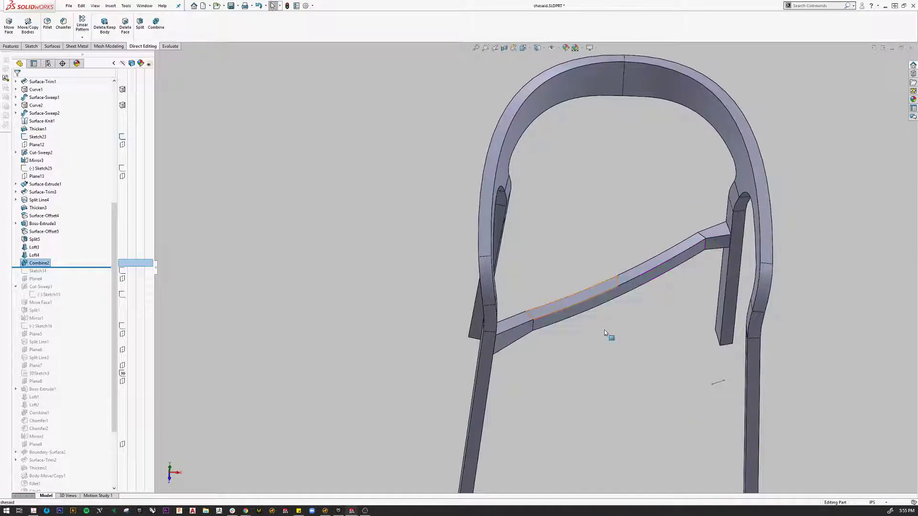
{"action": "key", "text": "space"}
{"action": "left_click", "coordinate": [649, 323]}
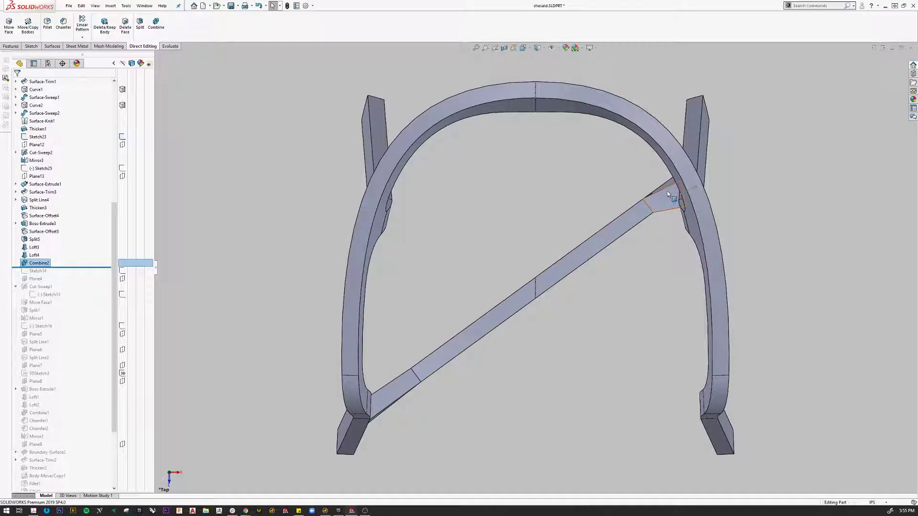
{"action": "middle_click_drag", "start_coordinate": [582, 301], "coordinate": [673, 334]}
- Hide the chair frame to examine the diagonal bar alone from several angles and from the front, and show the frame again
{"action": "key", "text": "Tab"}
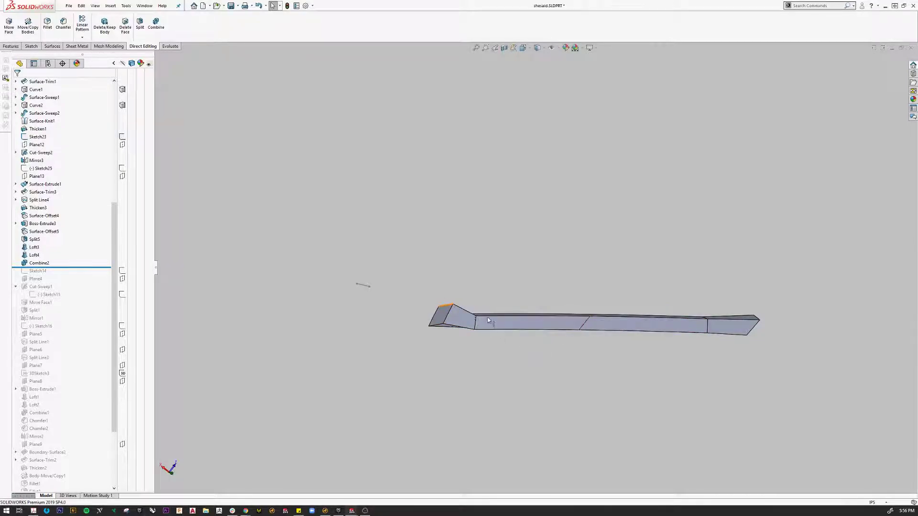
{"action": "middle_click_drag", "start_coordinate": [514, 332], "coordinate": [570, 357]}
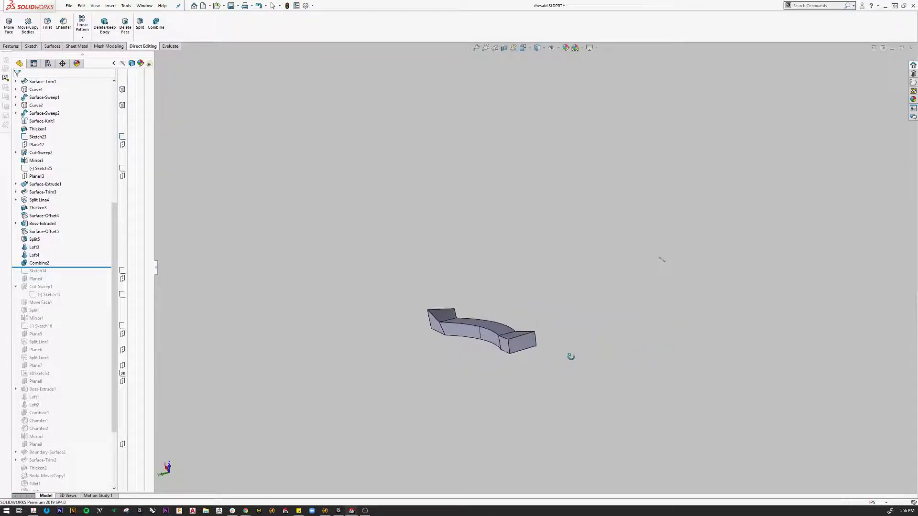
{"action": "left_click", "coordinate": [511, 337]}
{"action": "key", "text": "space"}
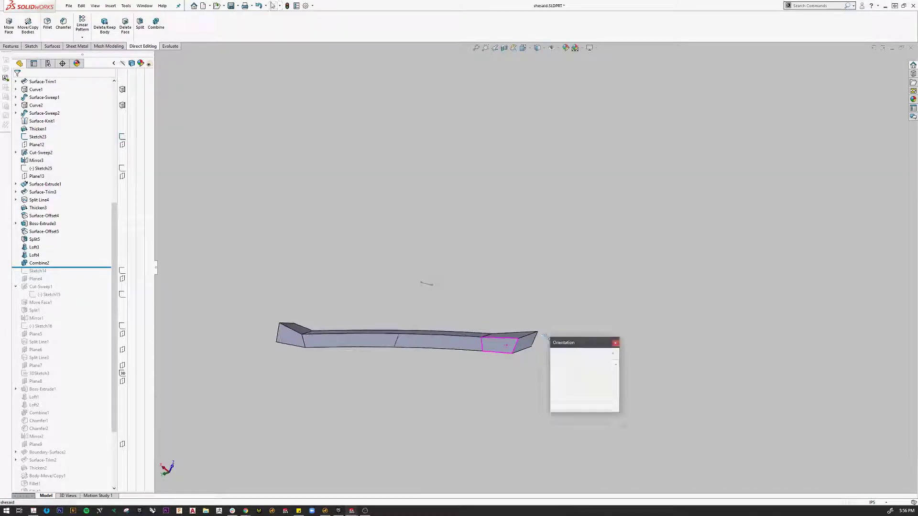
{"action": "left_click", "coordinate": [566, 375]}
{"action": "key", "text": "space"}
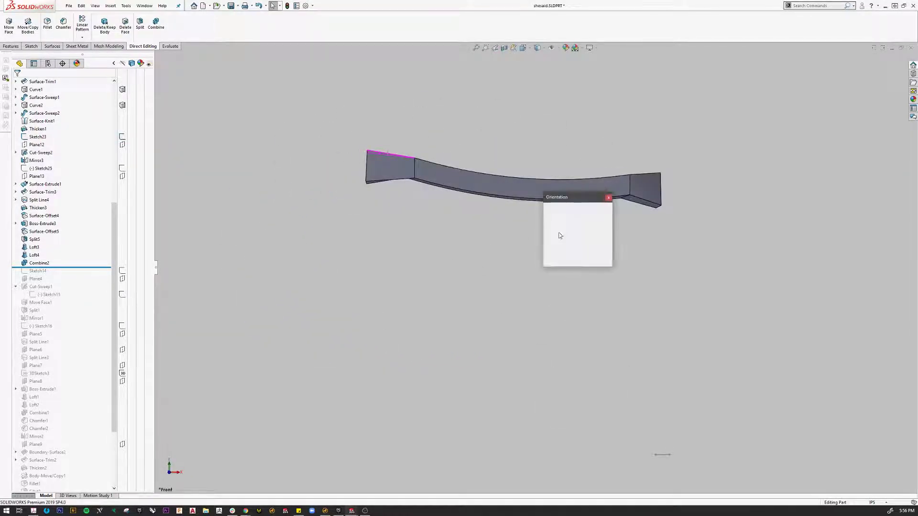
{"action": "middle_click_drag", "start_coordinate": [516, 252], "coordinate": [427, 360]}
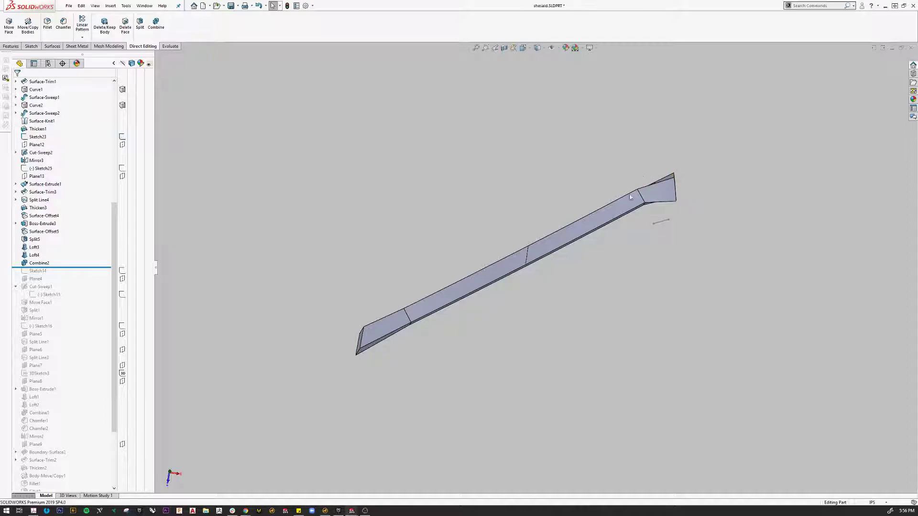
{"action": "middle_click_drag", "start_coordinate": [608, 270], "coordinate": [604, 145]}
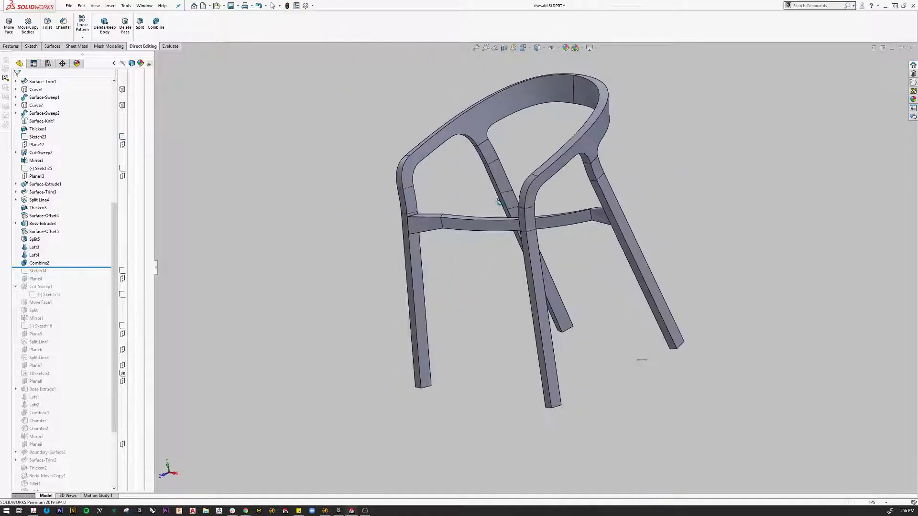
- Mirror the combined diagonal bar body about the Right Plane as a separate body to form a crossed support
{"action": "middle_click_drag", "start_coordinate": [499, 202], "coordinate": [584, 180]}
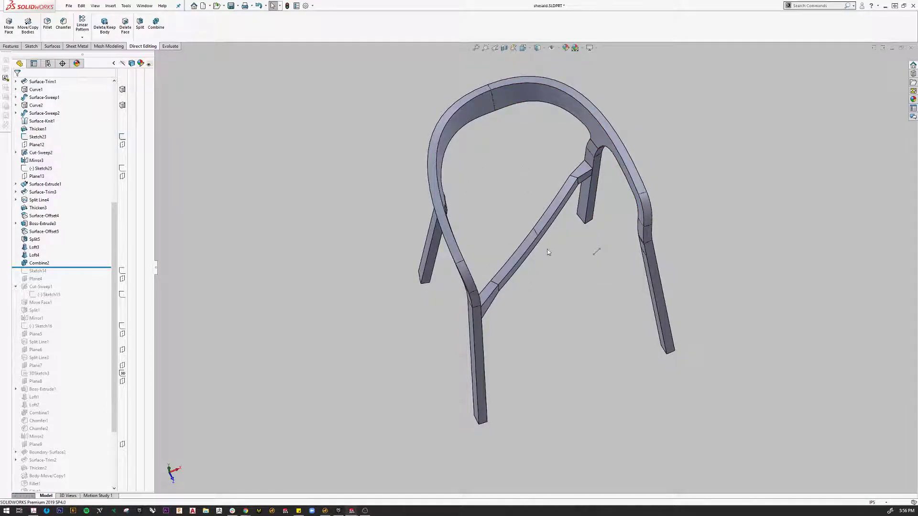
{"action": "middle_click_drag", "start_coordinate": [560, 220], "coordinate": [544, 176]}
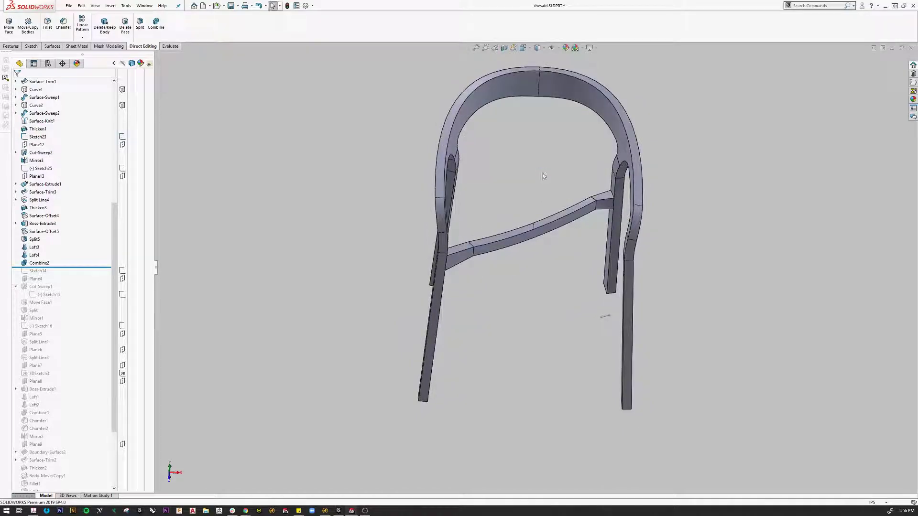
{"action": "mouse_move", "coordinate": [546, 251]}
{"action": "middle_mouse_down"}
{"action": "mouse_move", "coordinate": [533, 263]}
{"action": "mouse_move", "coordinate": [537, 211]}
{"action": "mouse_move", "coordinate": [542, 241]}
{"action": "middle_mouse_up"}
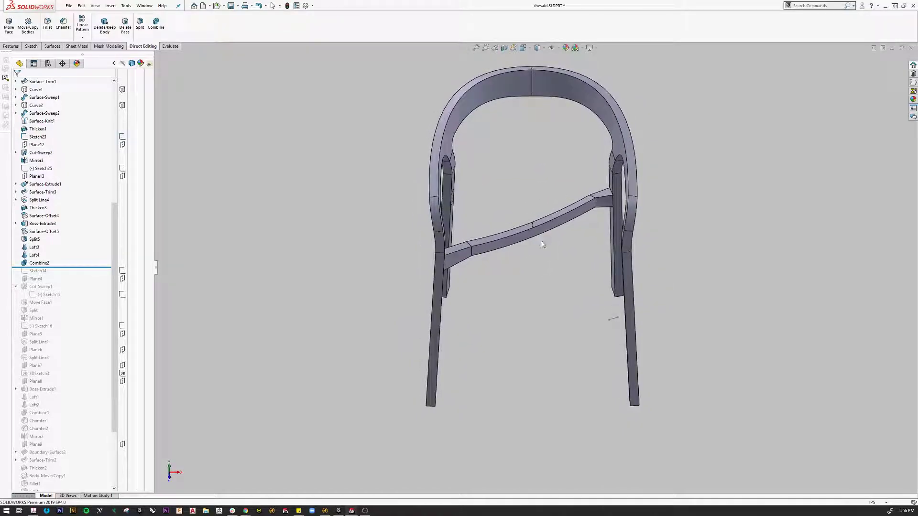
{"action": "scroll", "coordinate": [542, 241], "scroll_direction": "down", "scroll_amount": 2}
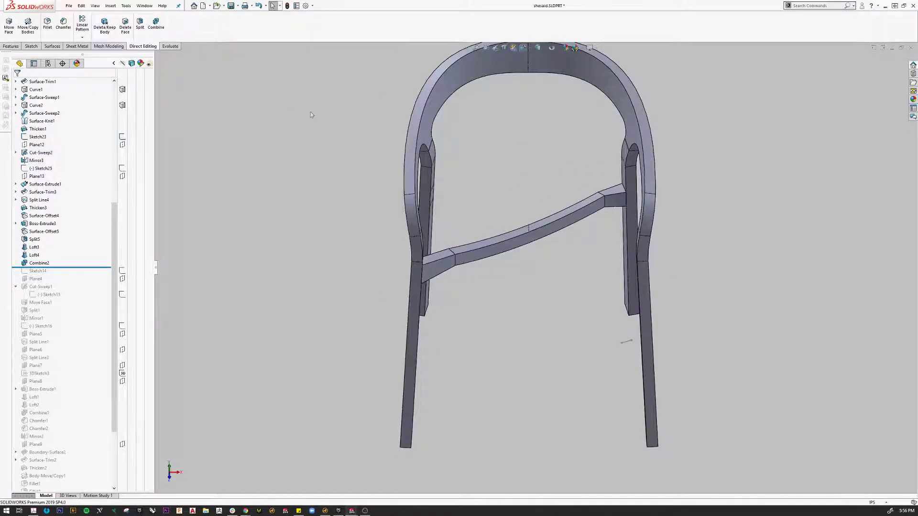
{"action": "left_click", "coordinate": [17, 48]}
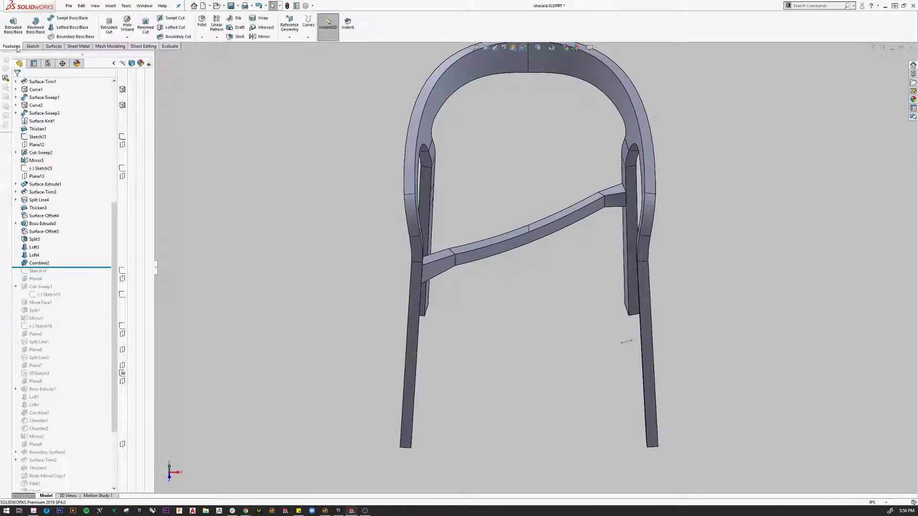
{"action": "left_click_drag", "start_coordinate": [113, 214], "coordinate": [113, 93]}
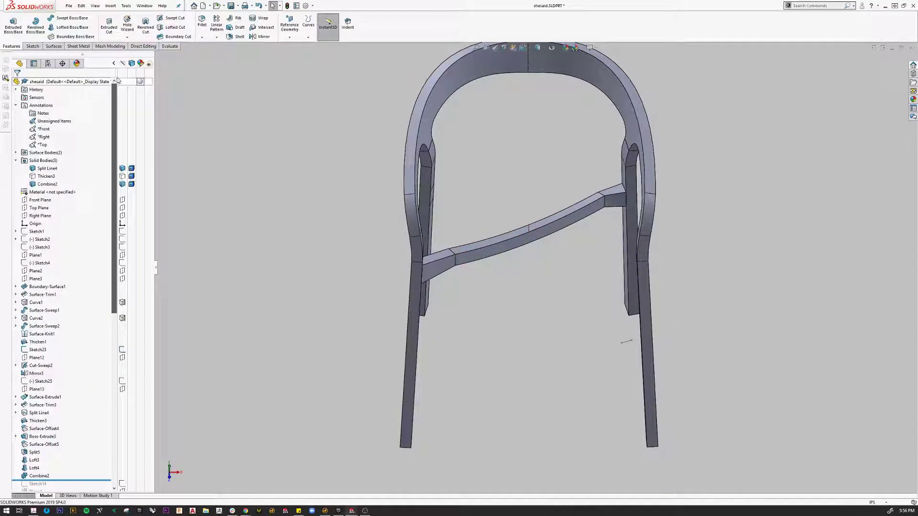
{"action": "left_click", "coordinate": [40, 216]}
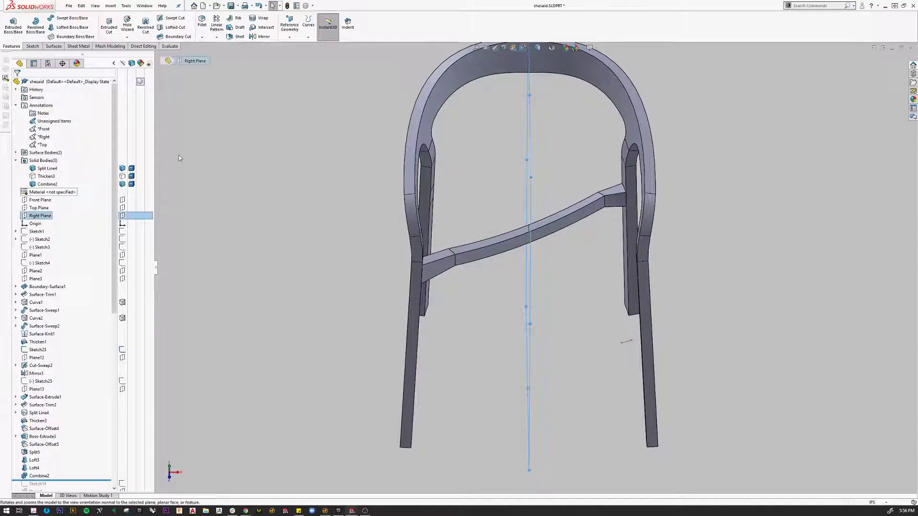
{"action": "left_click", "coordinate": [262, 38]}
{"action": "left_click", "coordinate": [475, 259]}
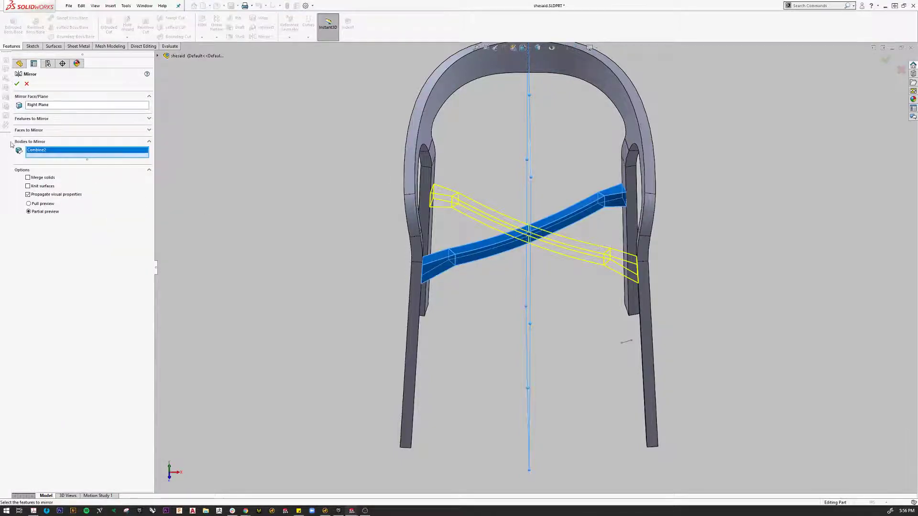
{"action": "left_click", "coordinate": [17, 84]}
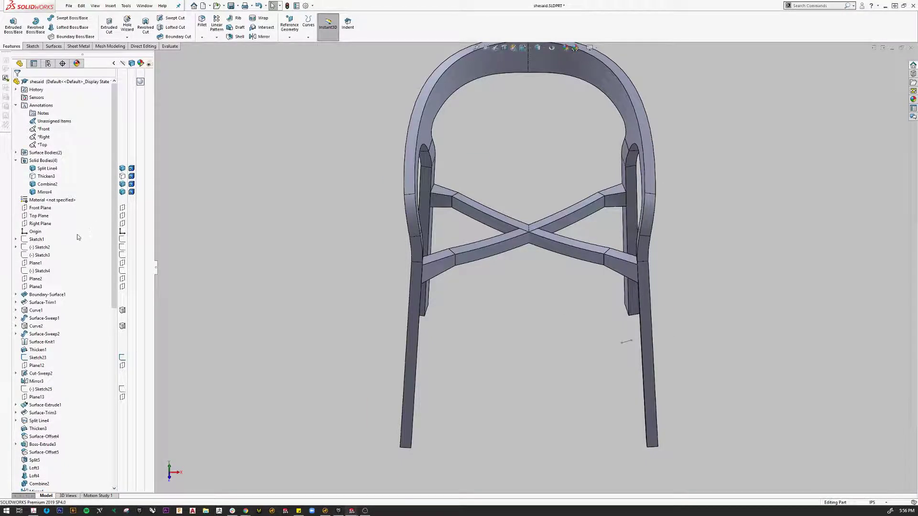
- Show the Thicken3 seat body and examine how it sits on the crossed bars from above and in front
{"action": "left_click", "coordinate": [47, 169]}
{"action": "left_click", "coordinate": [44, 175]}
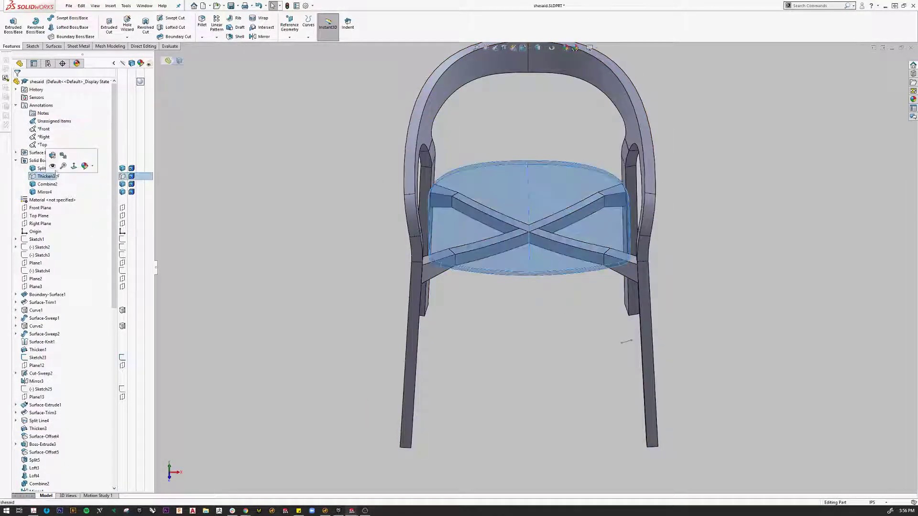
{"action": "left_click", "coordinate": [59, 163]}
{"action": "left_click", "coordinate": [506, 329]}
{"action": "middle_click_drag", "start_coordinate": [502, 353], "coordinate": [486, 314]}
{"action": "scroll", "coordinate": [518, 238], "scroll_direction": "down", "scroll_amount": 3}
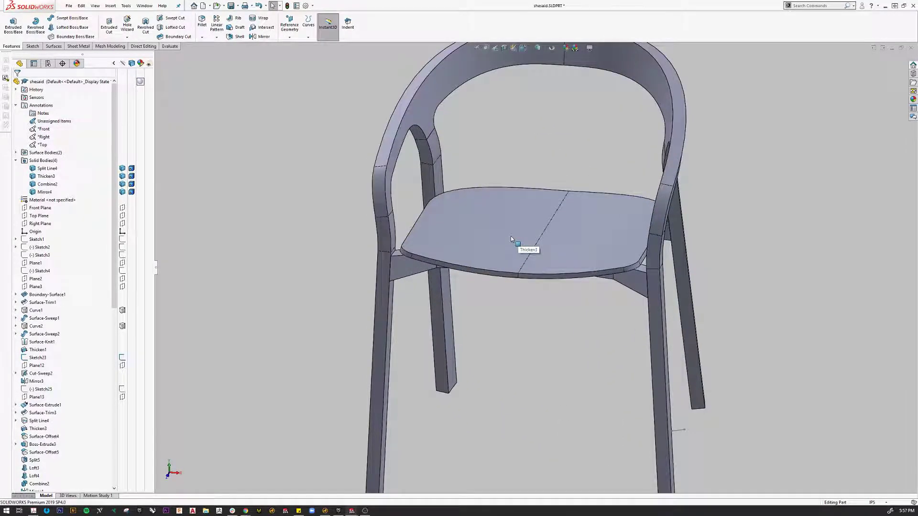
{"action": "scroll", "coordinate": [468, 317], "scroll_direction": "up", "scroll_amount": 3}
{"action": "middle_click_drag", "start_coordinate": [467, 317], "coordinate": [469, 265]}
{"action": "scroll", "coordinate": [483, 251], "scroll_direction": "down", "scroll_amount": 3}
- Hide the seat body and examine the crossing of the two support bars and their joints with the legs
{"action": "key", "text": "Tab"}
{"action": "scroll", "coordinate": [492, 259], "scroll_direction": "up", "scroll_amount": 3}
{"action": "scroll", "coordinate": [492, 259], "scroll_direction": "down", "scroll_amount": 4}
{"action": "scroll", "coordinate": [469, 265], "scroll_direction": "down", "scroll_amount": 2}
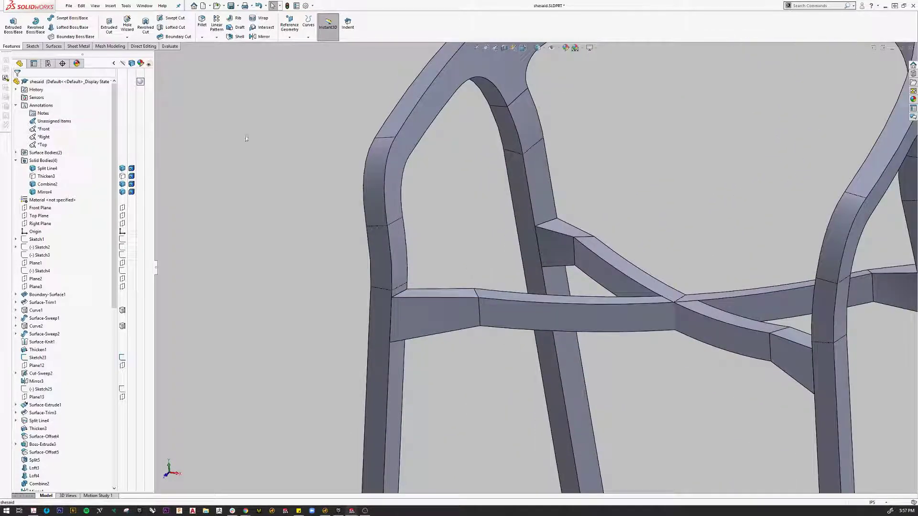
{"action": "left_click", "coordinate": [143, 46]}
{"action": "key", "text": "z"}
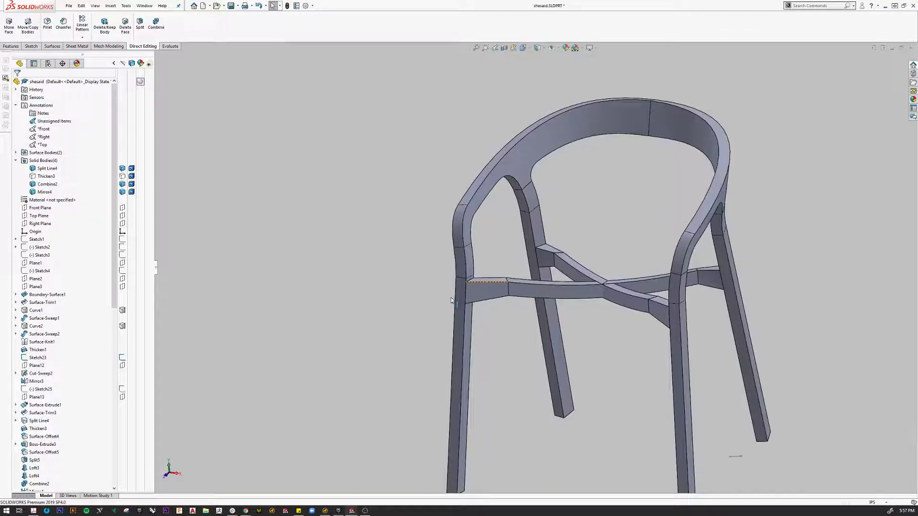
- Save the chair part
{"action": "left_click", "coordinate": [69, 5]}
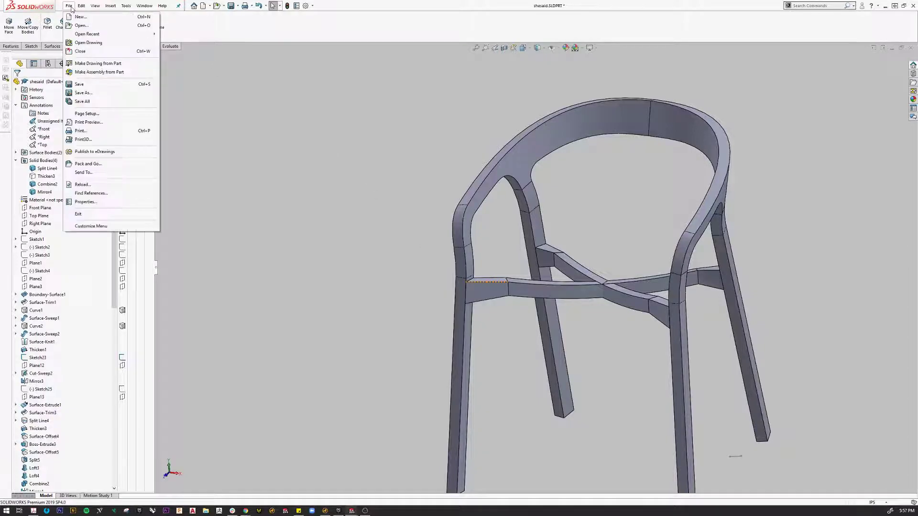
{"action": "left_click", "coordinate": [79, 83]}
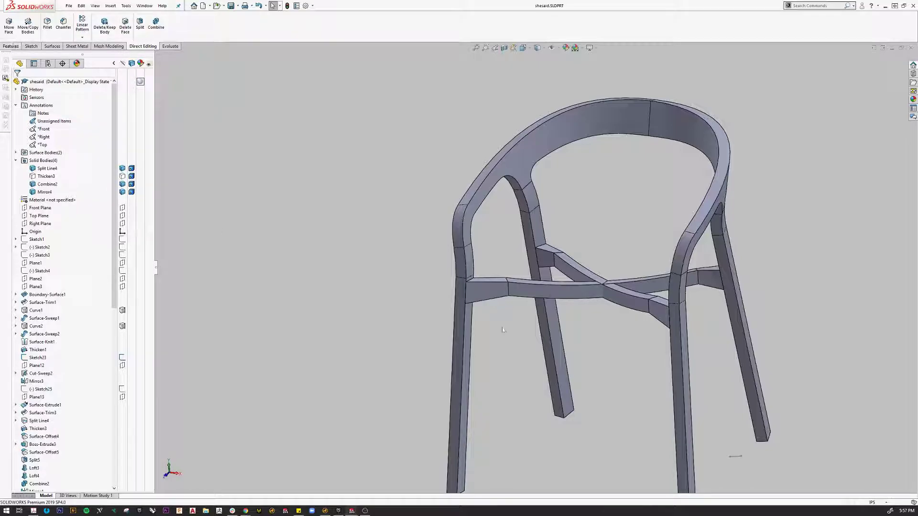
{"action": "scroll", "coordinate": [534, 306], "scroll_direction": "up", "scroll_amount": 3}
{"action": "middle_click_drag", "start_coordinate": [535, 306], "coordinate": [576, 342]}
{"action": "scroll", "coordinate": [603, 297], "scroll_direction": "down", "scroll_amount": 4}
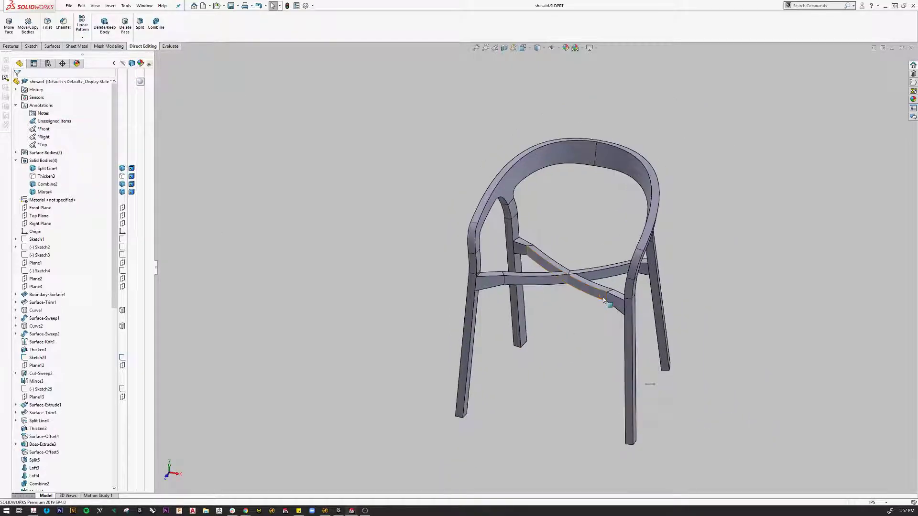
{"action": "left_click", "coordinate": [14, 30]}
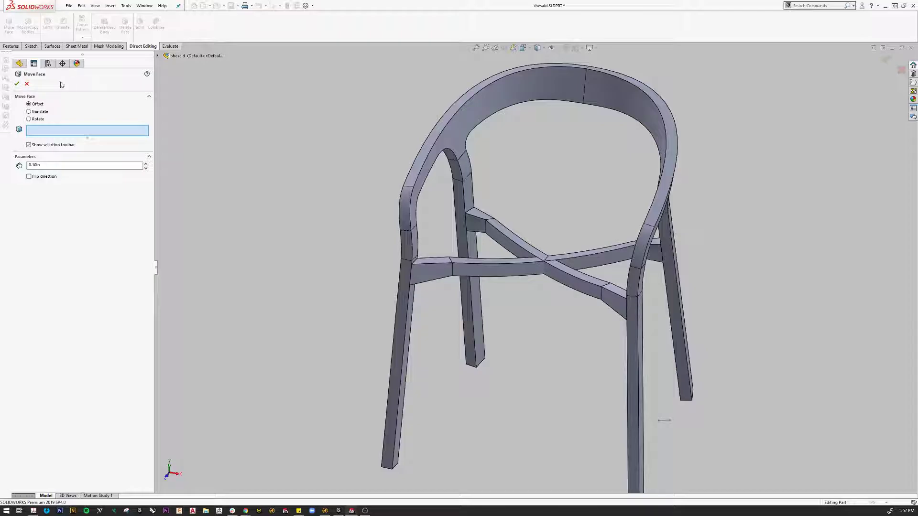
{"action": "middle_click_drag", "start_coordinate": [530, 283], "coordinate": [510, 289]}
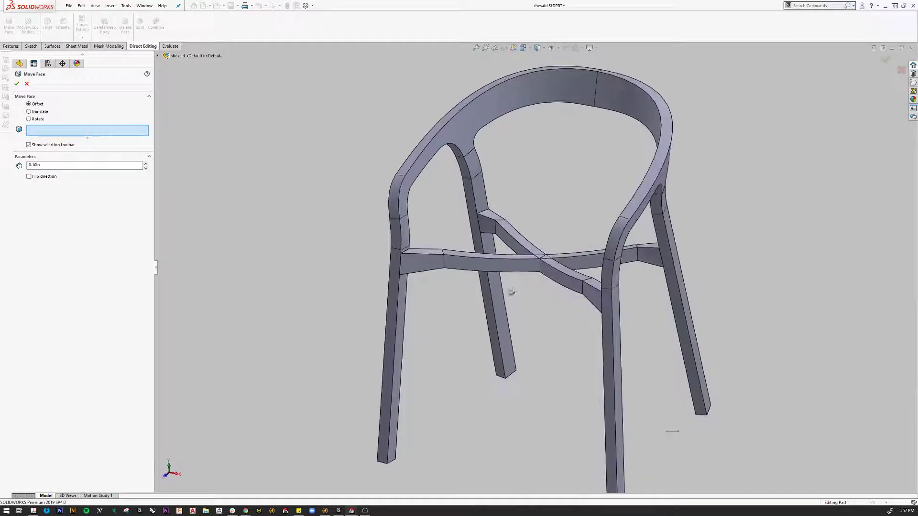
{"action": "scroll", "coordinate": [511, 289], "scroll_direction": "down", "scroll_amount": 5}
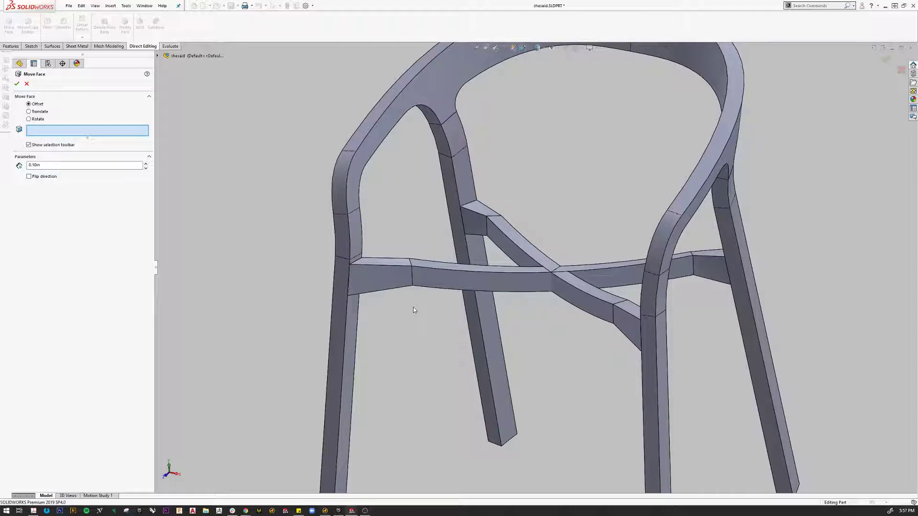
{"action": "middle_click_drag", "start_coordinate": [415, 308], "coordinate": [429, 270]}
{"action": "scroll", "coordinate": [429, 271], "scroll_direction": "down", "scroll_amount": 2}
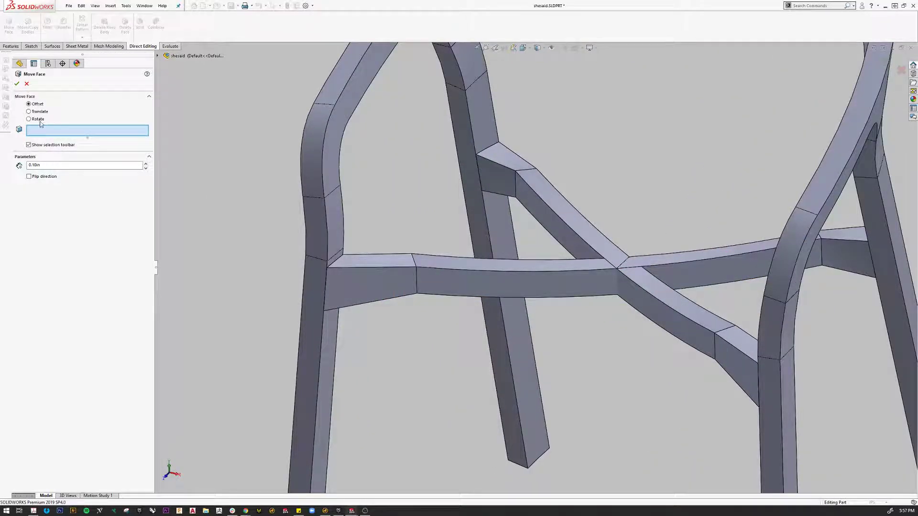
{"action": "left_click", "coordinate": [29, 112]}
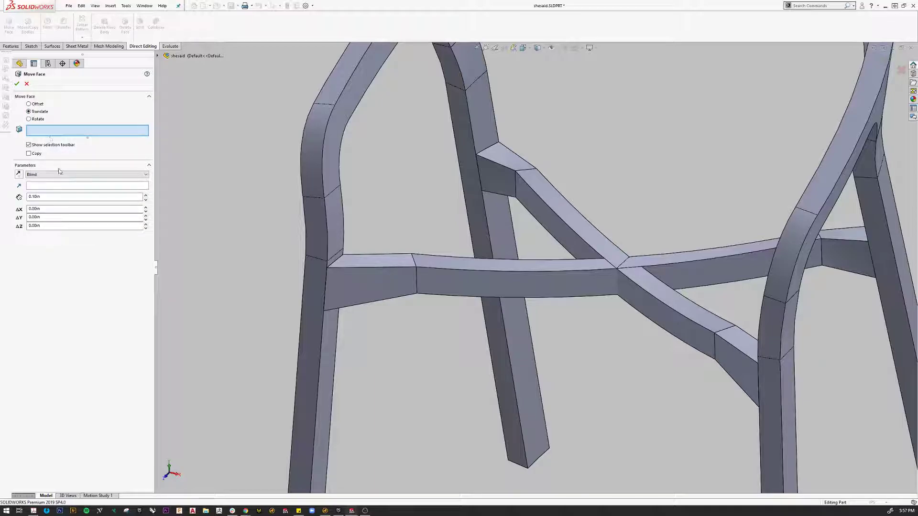
{"action": "left_click", "coordinate": [380, 262]}
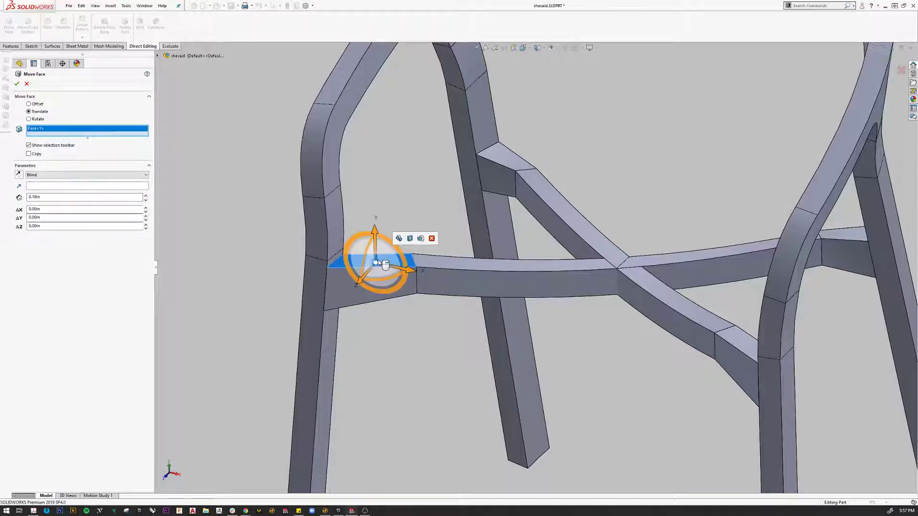
{"action": "left_click", "coordinate": [56, 175]}
{"action": "left_click", "coordinate": [52, 193]}
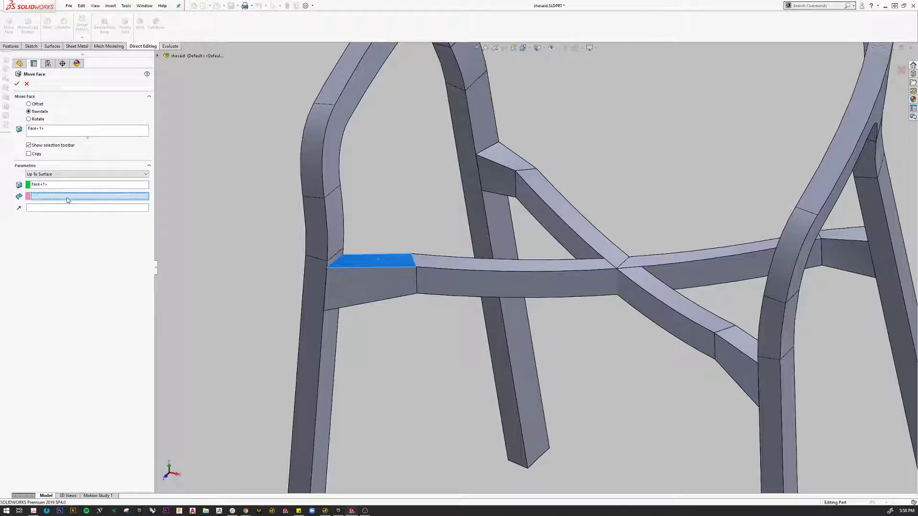
{"action": "left_click", "coordinate": [419, 263]}
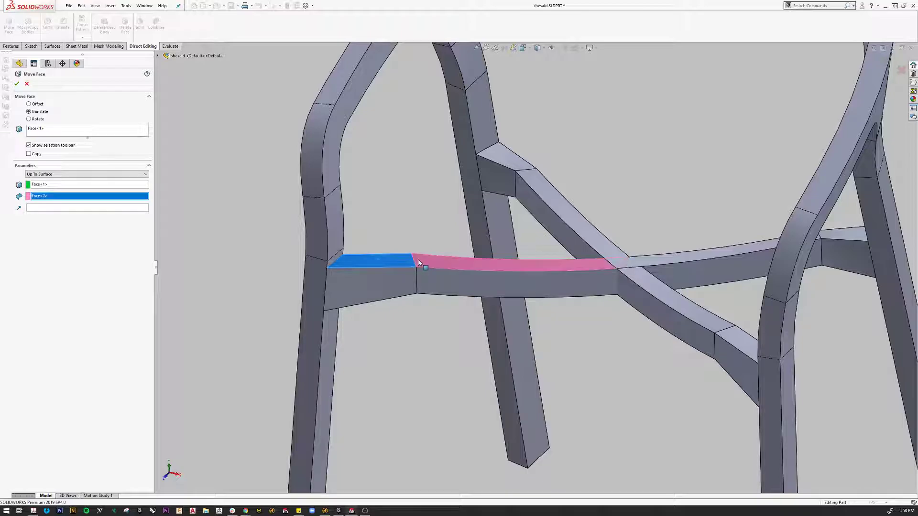
{"action": "left_click", "coordinate": [45, 209]}
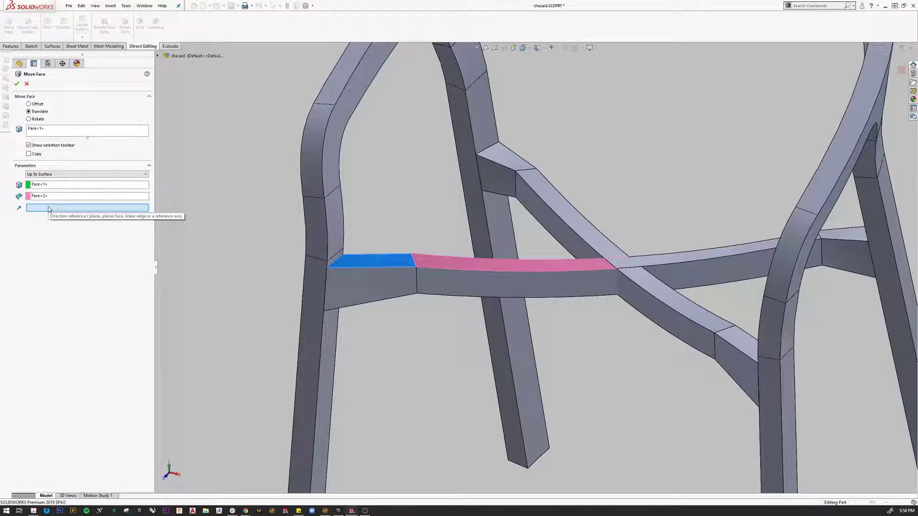
{"action": "left_click", "coordinate": [16, 84]}
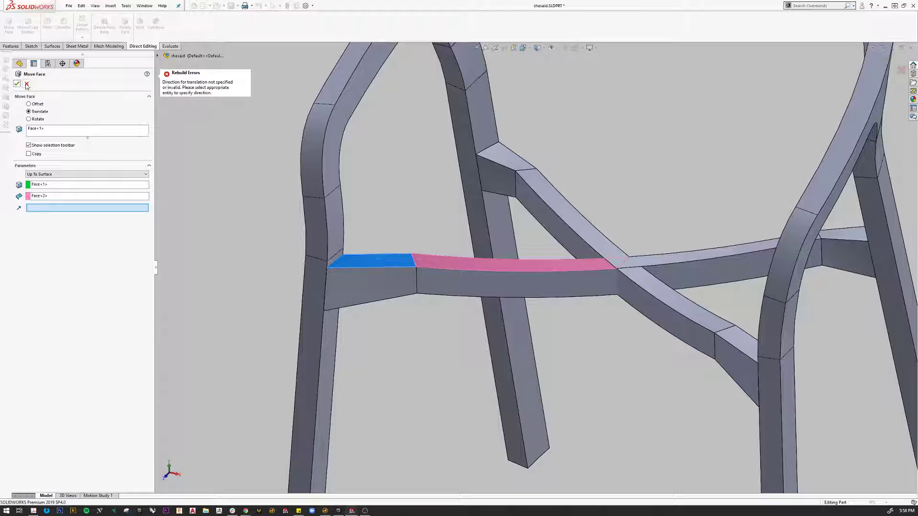
{"action": "left_click", "coordinate": [27, 84]}
- Offset the upper face of the first support bar's end block at the front leg by 0.55 in with Move Face
{"action": "left_click", "coordinate": [9, 26]}
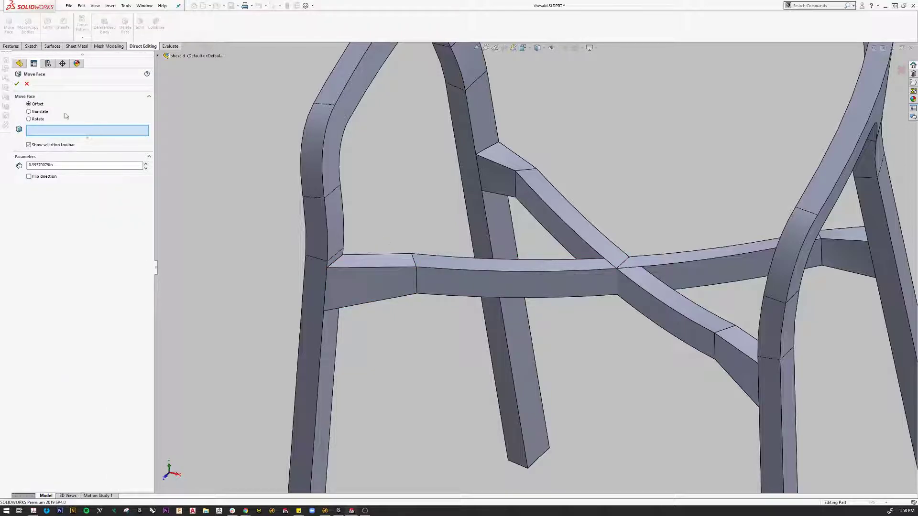
{"action": "left_click", "coordinate": [398, 272]}
{"action": "left_click", "coordinate": [399, 265]}
{"action": "scroll", "coordinate": [406, 264], "scroll_direction": "down", "scroll_amount": 3}
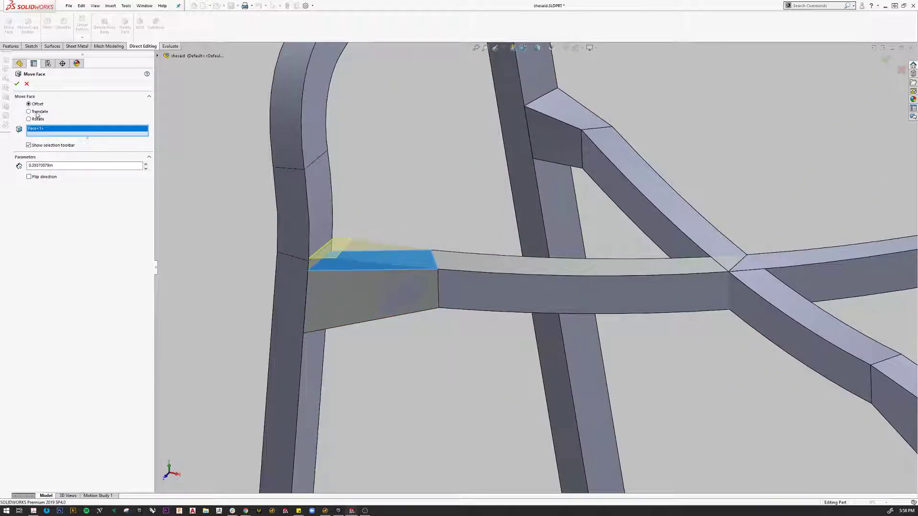
{"action": "mouse_move", "coordinate": [185, 217]}
{"action": "middle_mouse_down"}
{"action": "mouse_move", "coordinate": [182, 143]}
{"action": "mouse_move", "coordinate": [186, 220]}
{"action": "middle_mouse_up"}
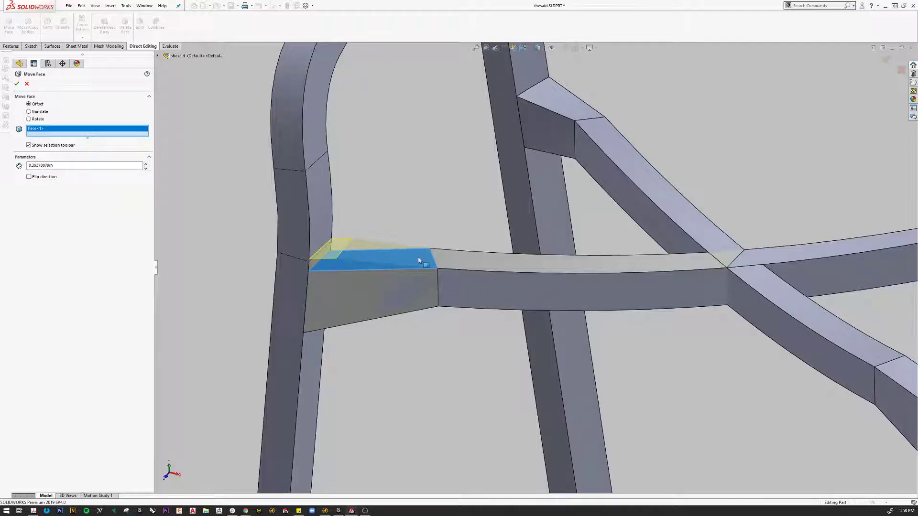
{"action": "scroll", "coordinate": [302, 265], "scroll_direction": "up", "scroll_amount": 4}
{"action": "double_click", "coordinate": [53, 166]}
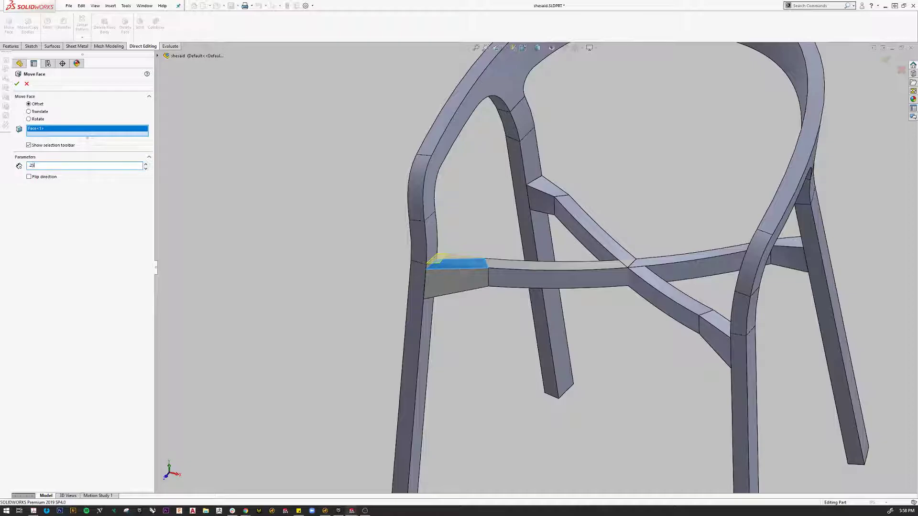
{"action": "key", "text": "Return"}
{"action": "scroll", "coordinate": [504, 258], "scroll_direction": "down", "scroll_amount": 5}
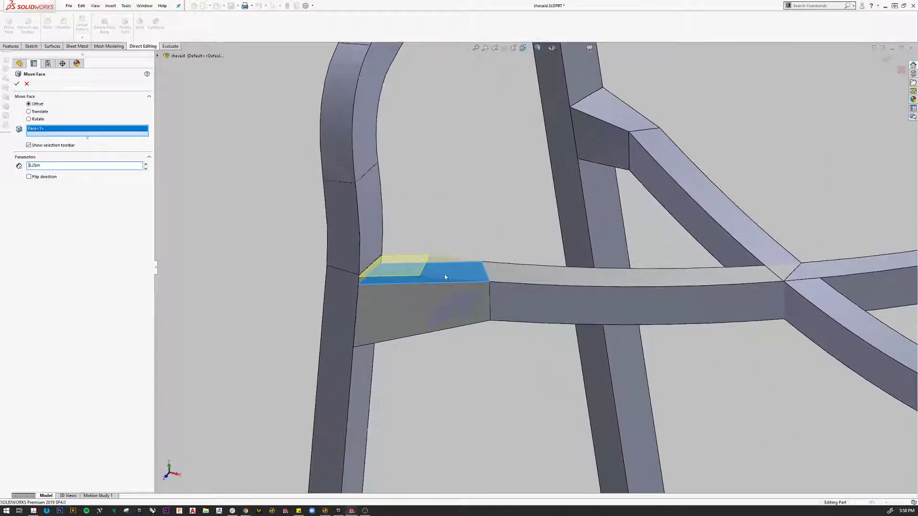
{"action": "left_click", "coordinate": [146, 164]}
{"action": "left_click", "coordinate": [147, 164]}
{"action": "left_click", "coordinate": [147, 164]}
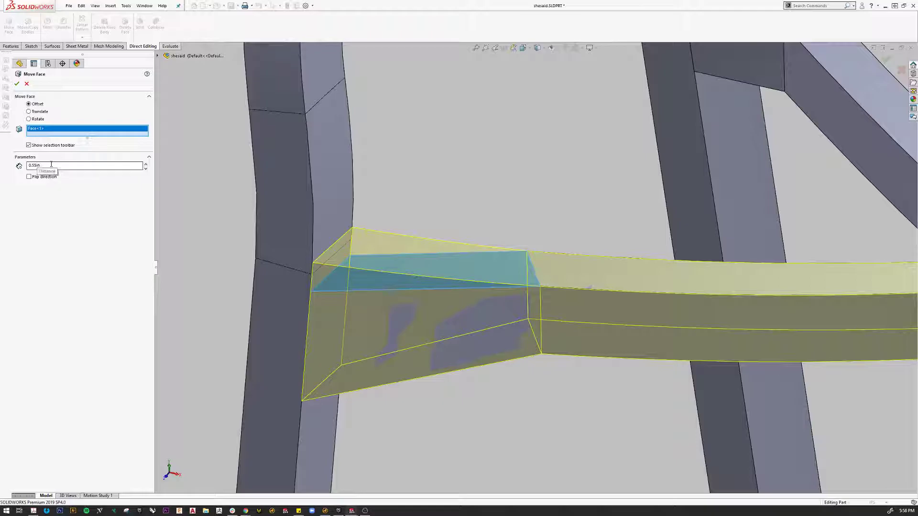
{"action": "left_click", "coordinate": [17, 84]}
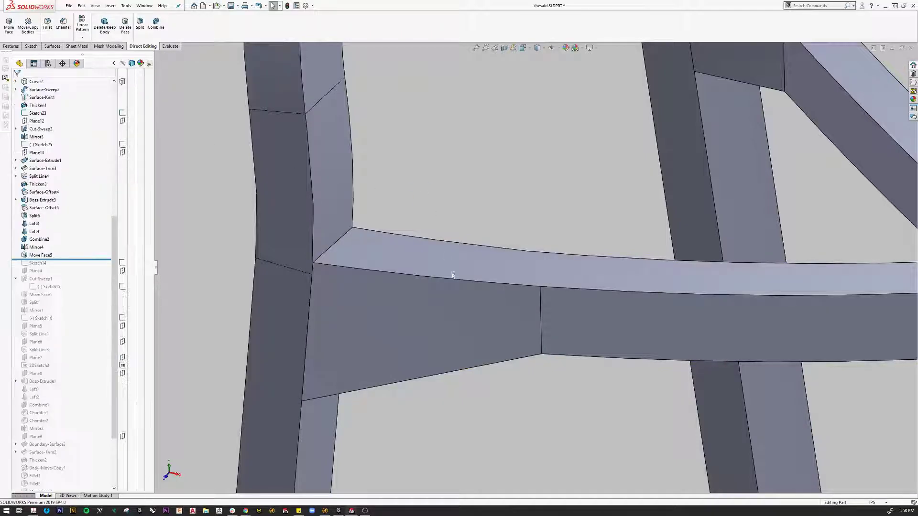
- Offset the upper face of the same bar's opposite end block, at the rear leg, by 0.55 in
{"action": "scroll", "coordinate": [483, 269], "scroll_direction": "up", "scroll_amount": 5}
{"action": "scroll", "coordinate": [553, 293], "scroll_direction": "down", "scroll_amount": 3}
{"action": "middle_click_drag", "start_coordinate": [554, 293], "coordinate": [624, 248]}
{"action": "scroll", "coordinate": [744, 281], "scroll_direction": "up", "scroll_amount": 5}
{"action": "middle_click_drag", "start_coordinate": [744, 281], "coordinate": [752, 338]}
{"action": "scroll", "coordinate": [752, 338], "scroll_direction": "down", "scroll_amount": 3}
{"action": "scroll", "coordinate": [326, 262], "scroll_direction": "down", "scroll_amount": 3}
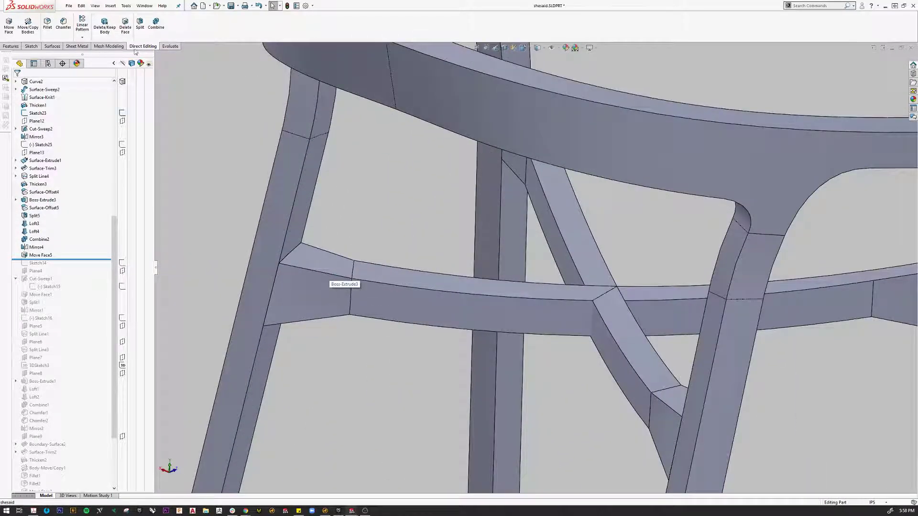
{"action": "left_click", "coordinate": [13, 36]}
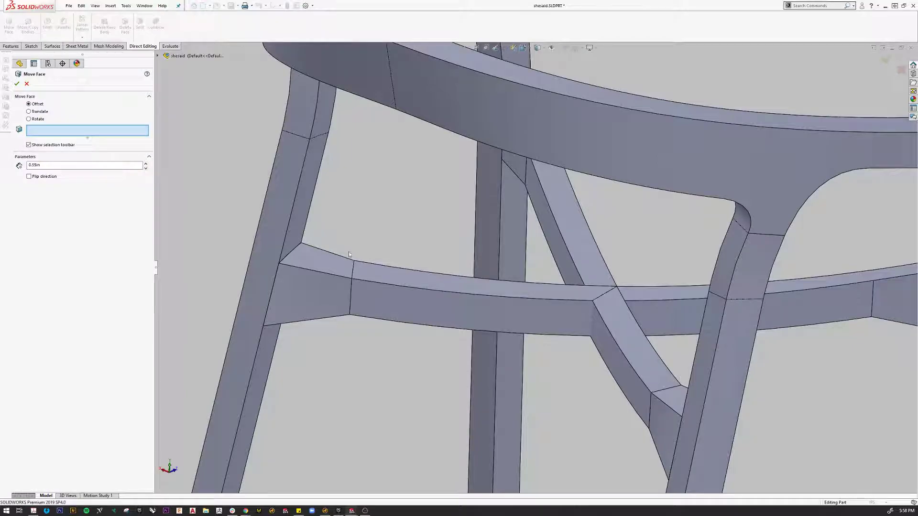
{"action": "left_click", "coordinate": [325, 274]}
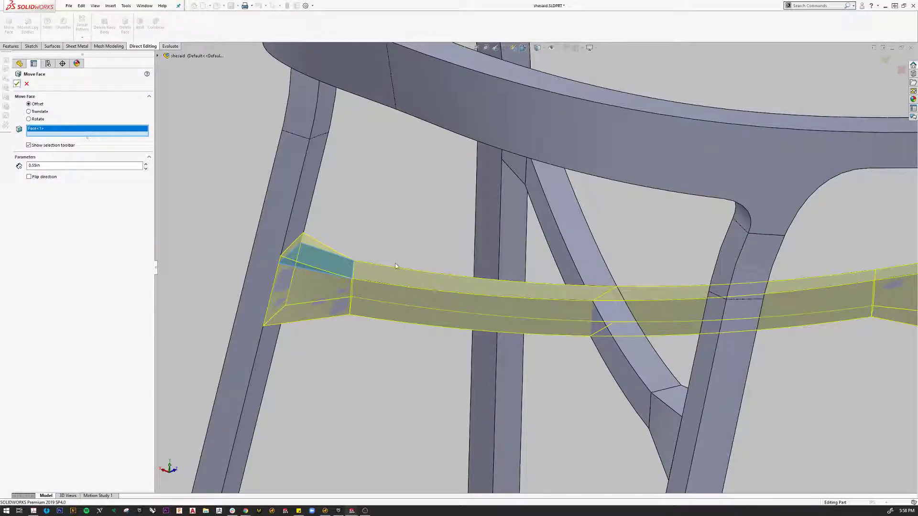
{"action": "left_click", "coordinate": [17, 84]}
- Offset the upper faces of both end blocks on the second support bar by 0.55 in, rear end first, as separate Move Face features
{"action": "scroll", "coordinate": [492, 312], "scroll_direction": "down", "scroll_amount": 5}
{"action": "middle_click_drag", "start_coordinate": [492, 312], "coordinate": [419, 181]}
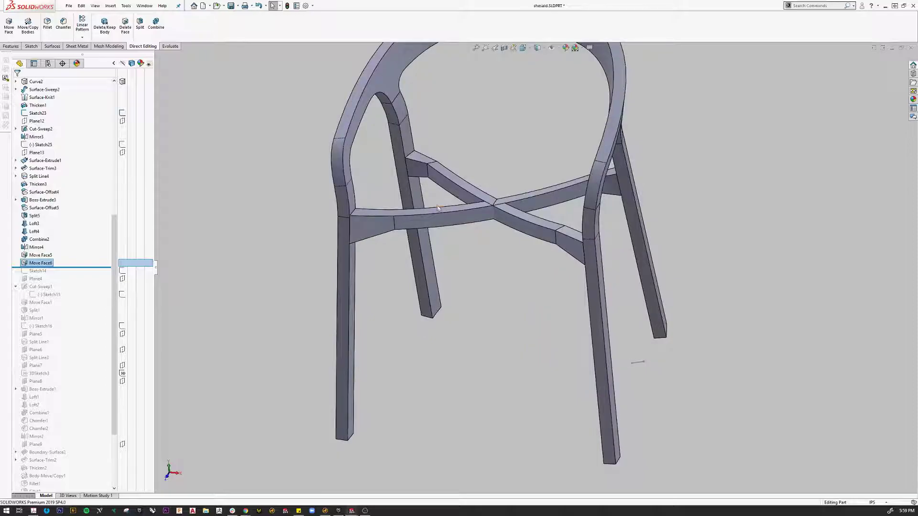
{"action": "scroll", "coordinate": [438, 208], "scroll_direction": "up", "scroll_amount": 2}
{"action": "left_click", "coordinate": [9, 23]}
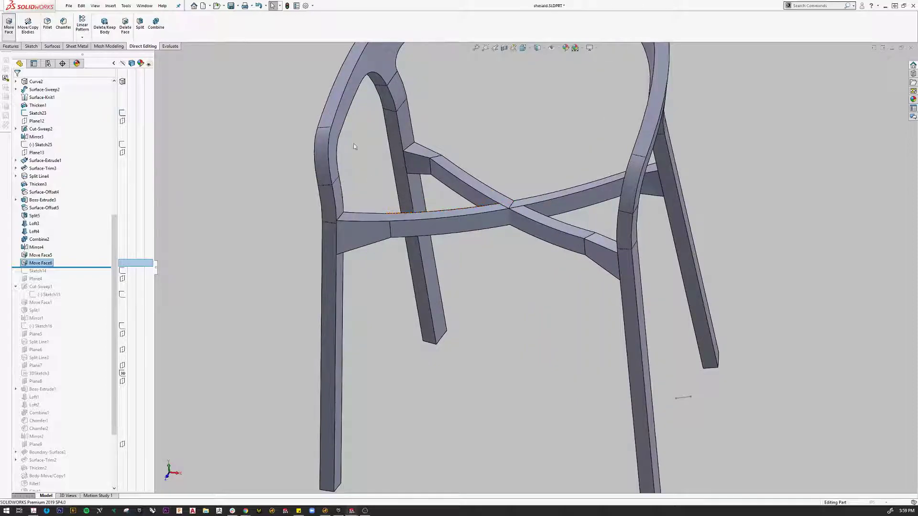
{"action": "left_click", "coordinate": [421, 152]}
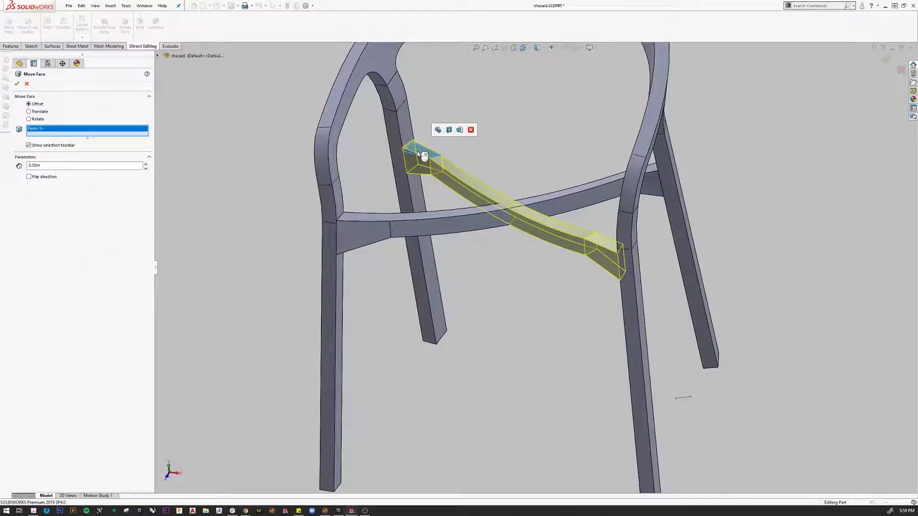
{"action": "left_click", "coordinate": [17, 83]}
{"action": "left_click", "coordinate": [9, 24]}
{"action": "left_click", "coordinate": [601, 245]}
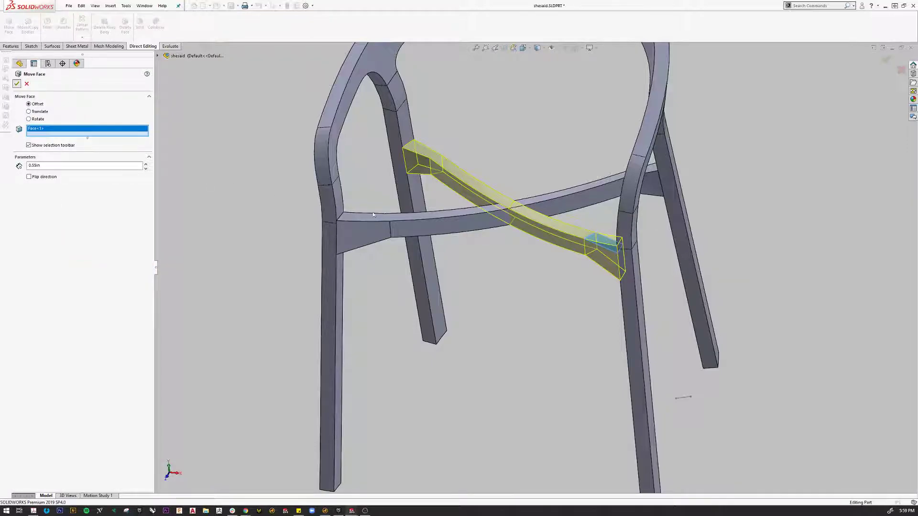
{"action": "key", "text": "Return"}
- Examine the crossed support bars and their end joints from the front and from above
{"action": "middle_click_drag", "start_coordinate": [538, 254], "coordinate": [513, 266]}
{"action": "scroll", "coordinate": [514, 266], "scroll_direction": "down", "scroll_amount": 5}
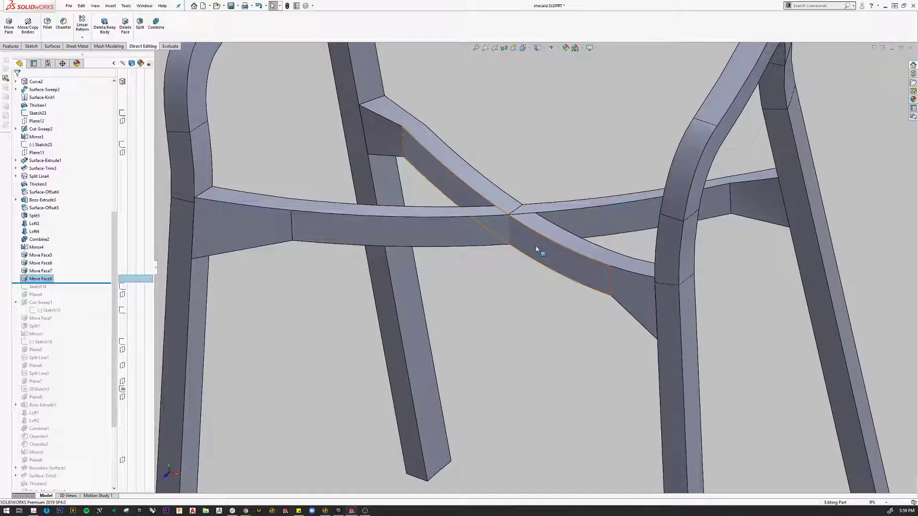
{"action": "scroll", "coordinate": [543, 250], "scroll_direction": "up", "scroll_amount": 5}
{"action": "middle_click_drag", "start_coordinate": [545, 258], "coordinate": [560, 216]}
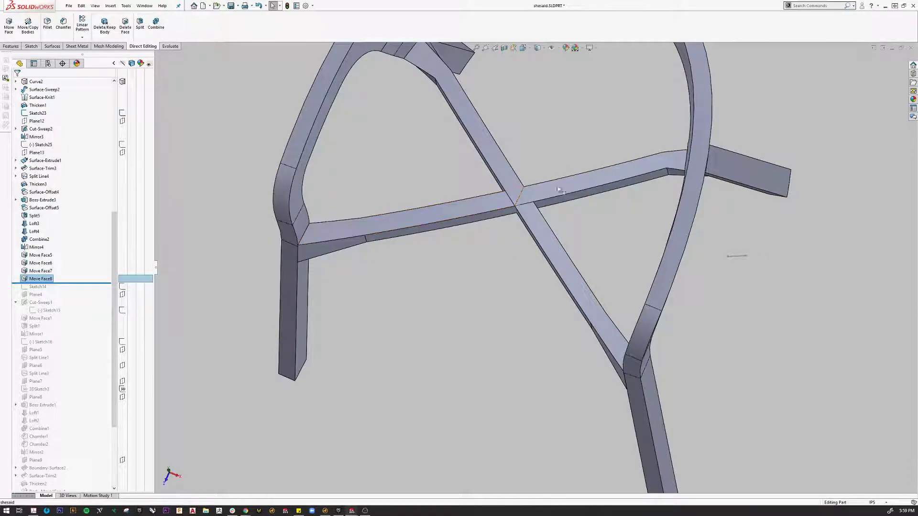
{"action": "scroll", "coordinate": [520, 256], "scroll_direction": "down", "scroll_amount": 3}
{"action": "middle_click_drag", "start_coordinate": [521, 257], "coordinate": [529, 140]}
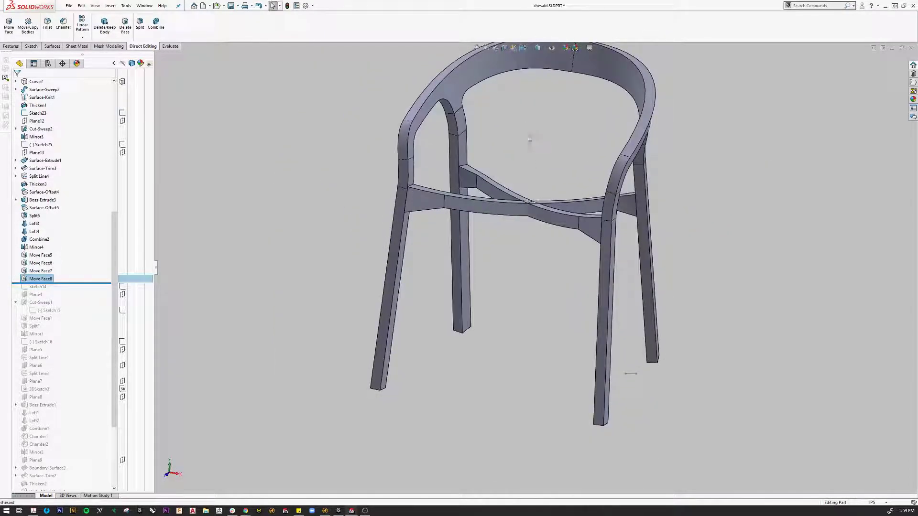
- Show the hidden seat body and examine the whole chair, including how the seat rests on the crossed bars
{"action": "key", "text": "shift+Tab"}
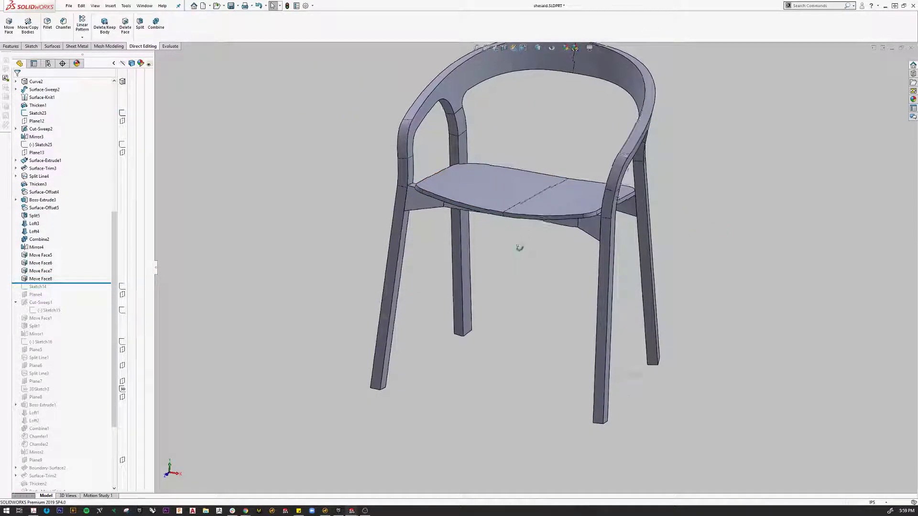
{"action": "mouse_move", "coordinate": [519, 248]}
{"action": "middle_mouse_down"}
{"action": "mouse_move", "coordinate": [536, 240]}
{"action": "mouse_move", "coordinate": [508, 233]}
{"action": "mouse_move", "coordinate": [515, 258]}
{"action": "middle_mouse_up"}
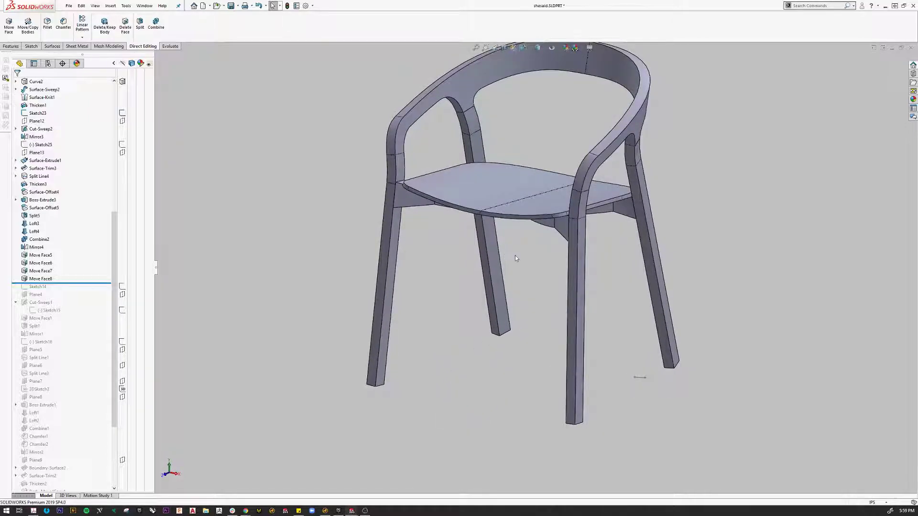
{"action": "scroll", "coordinate": [528, 204], "scroll_direction": "down", "scroll_amount": 2}
{"action": "middle_click_drag", "start_coordinate": [529, 205], "coordinate": [539, 242]}
{"action": "key", "text": "ctrl+7"}
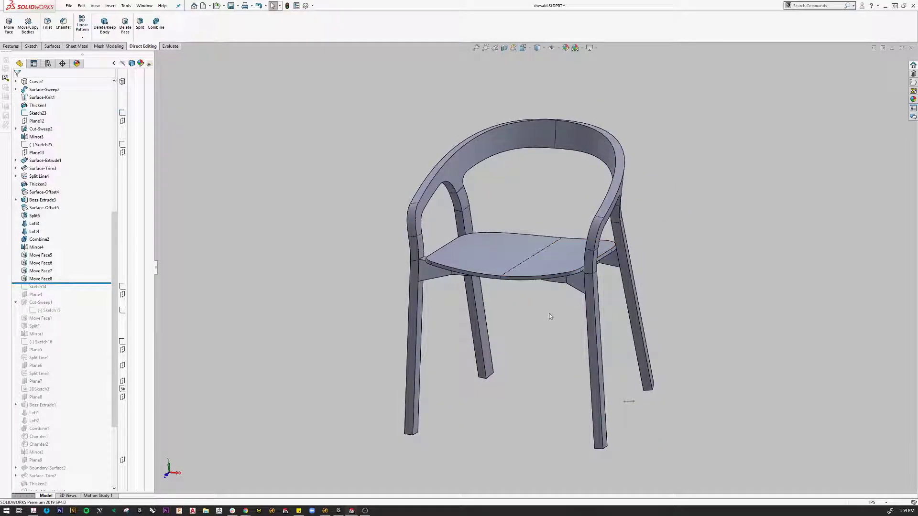
{"action": "middle_click_drag", "start_coordinate": [549, 317], "coordinate": [538, 294]}
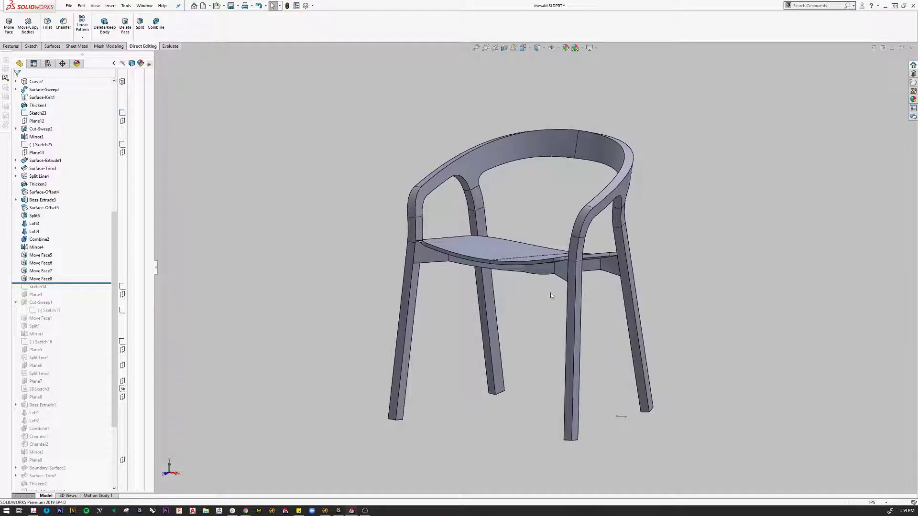
{"action": "scroll", "coordinate": [530, 313], "scroll_direction": "up", "scroll_amount": 2}
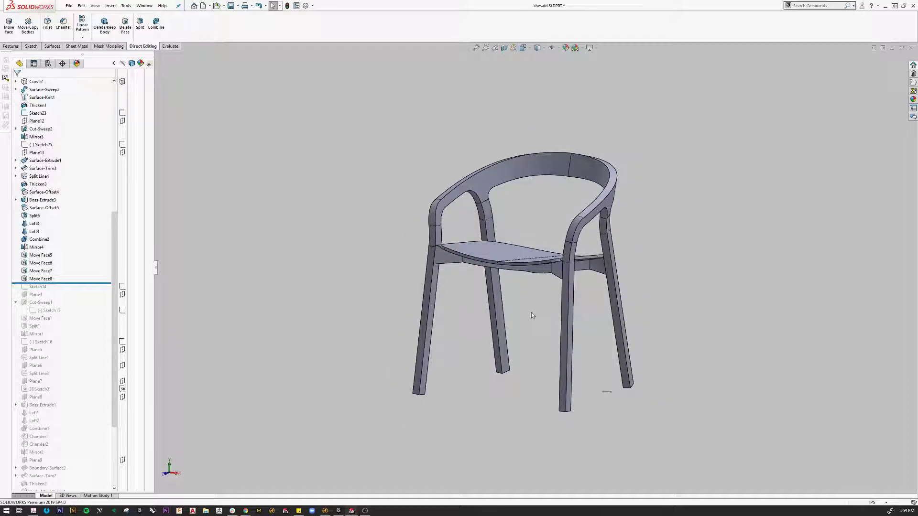
{"action": "mouse_move", "coordinate": [535, 314]}
{"action": "middle_mouse_down"}
{"action": "mouse_move", "coordinate": [512, 319]}
{"action": "mouse_move", "coordinate": [533, 294]}
{"action": "mouse_move", "coordinate": [549, 332]}
{"action": "mouse_move", "coordinate": [549, 292]}
{"action": "mouse_move", "coordinate": [543, 327]}
{"action": "middle_mouse_up"}
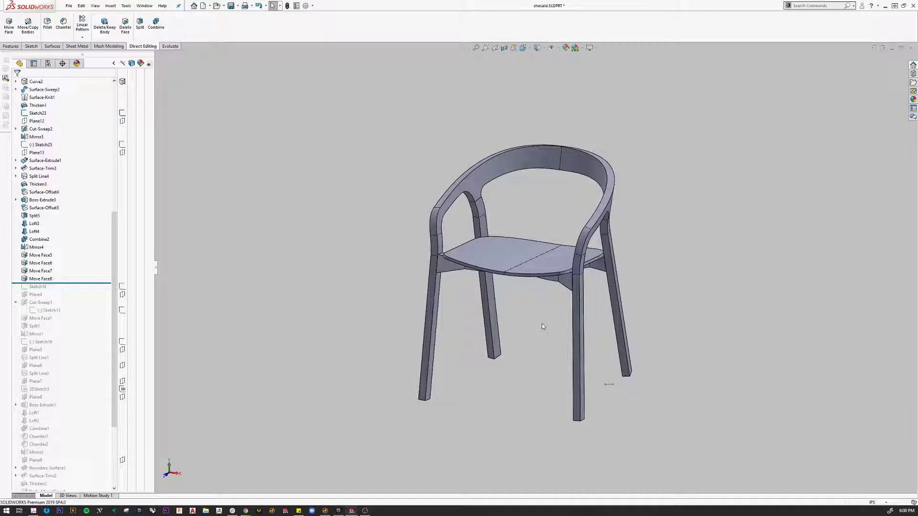
{"action": "mouse_move", "coordinate": [530, 324]}
{"action": "middle_mouse_down"}
{"action": "mouse_move", "coordinate": [523, 311]}
{"action": "mouse_move", "coordinate": [529, 319]}
{"action": "middle_mouse_up"}
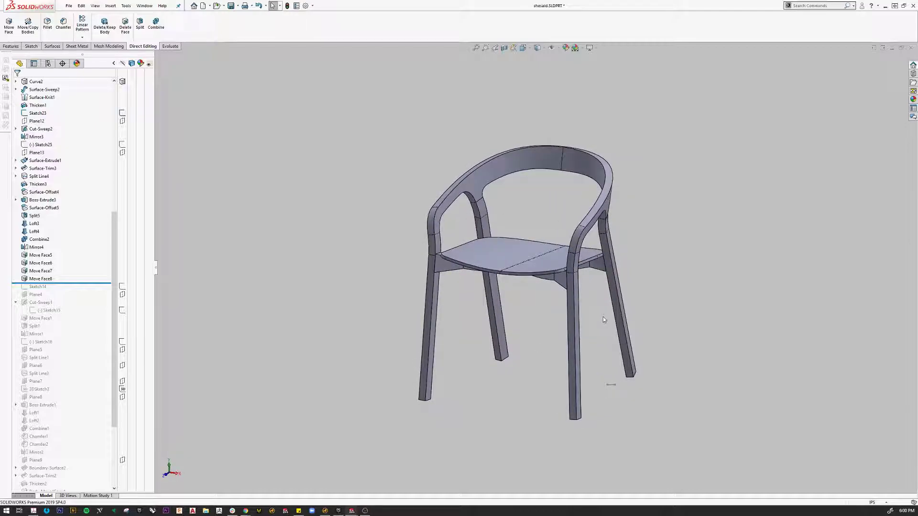